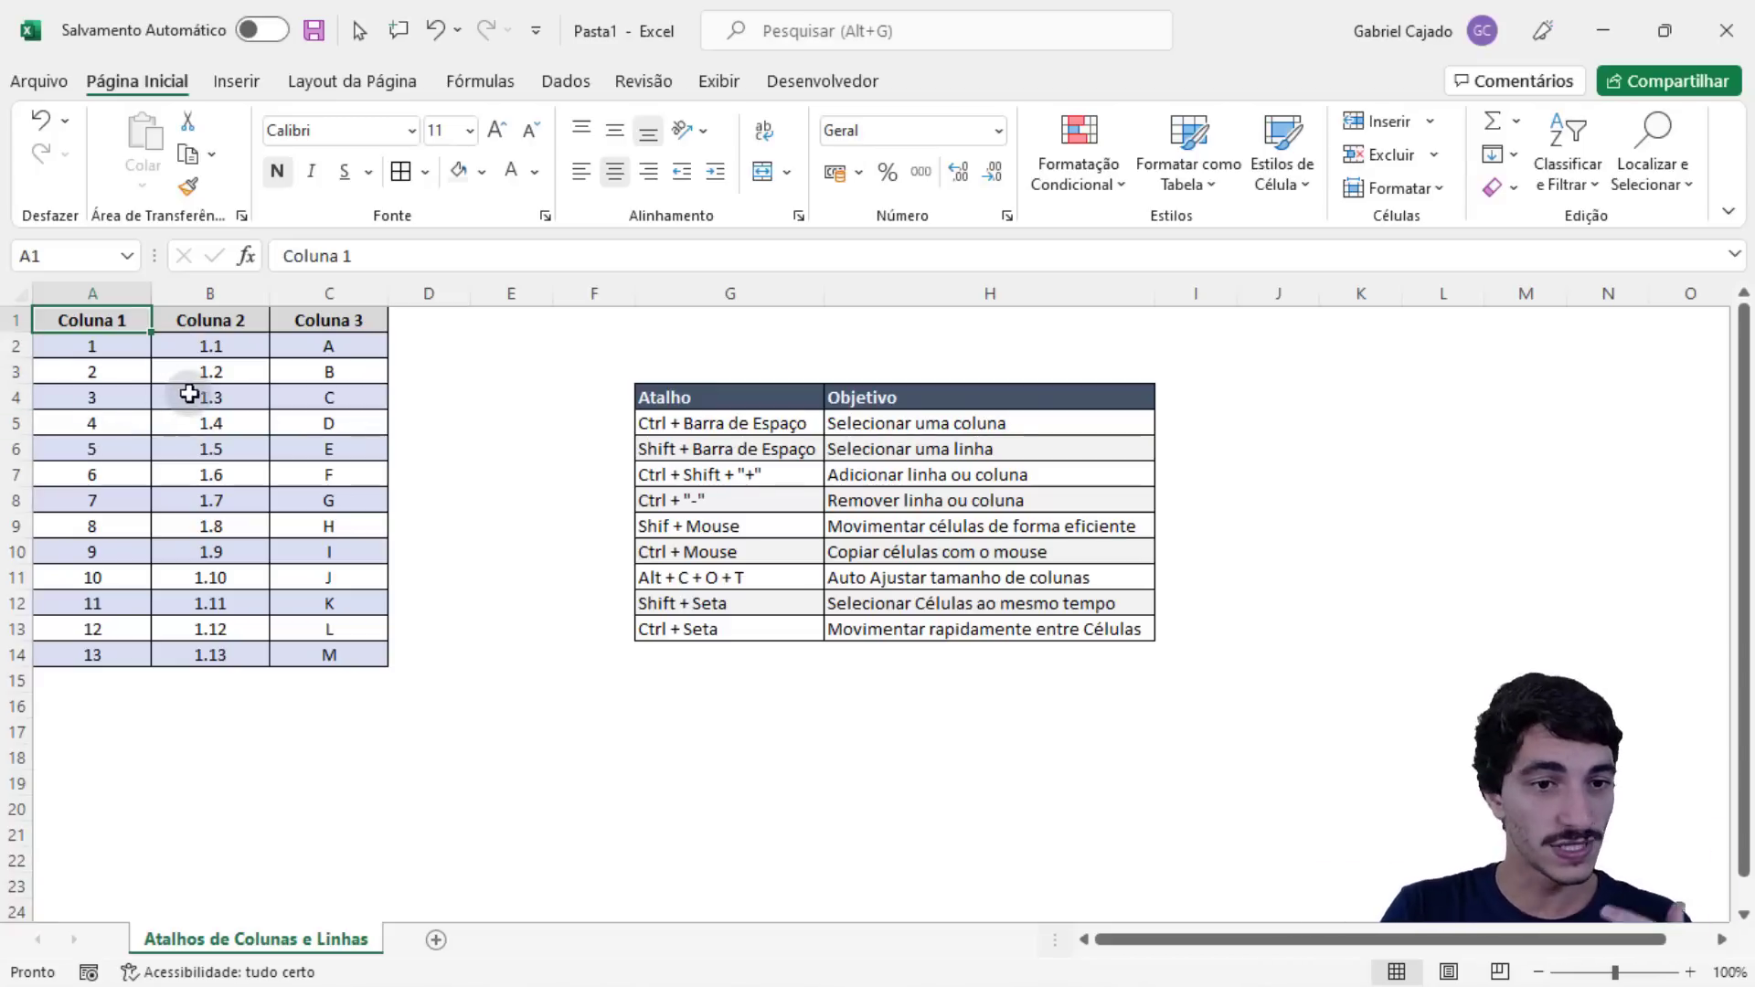
- Select B4 and C8, then jump with Ctrl+arrow keys back to cell A1
left_click(182, 407)
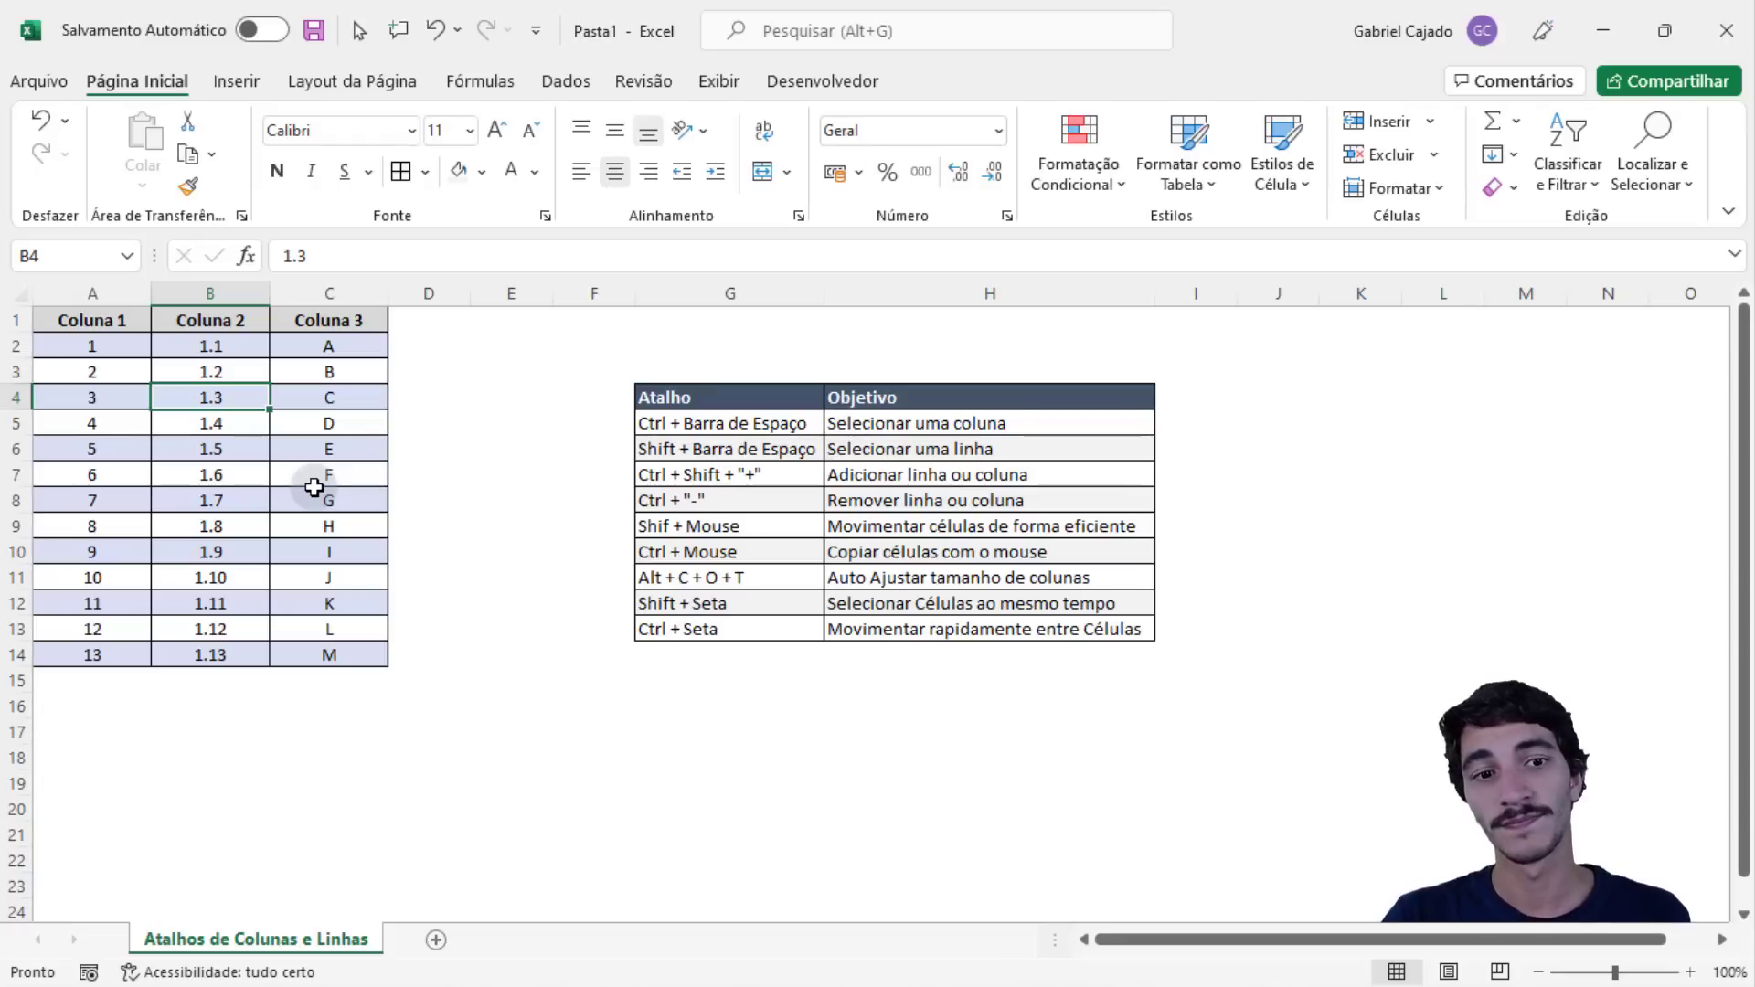
left_click(314, 489)
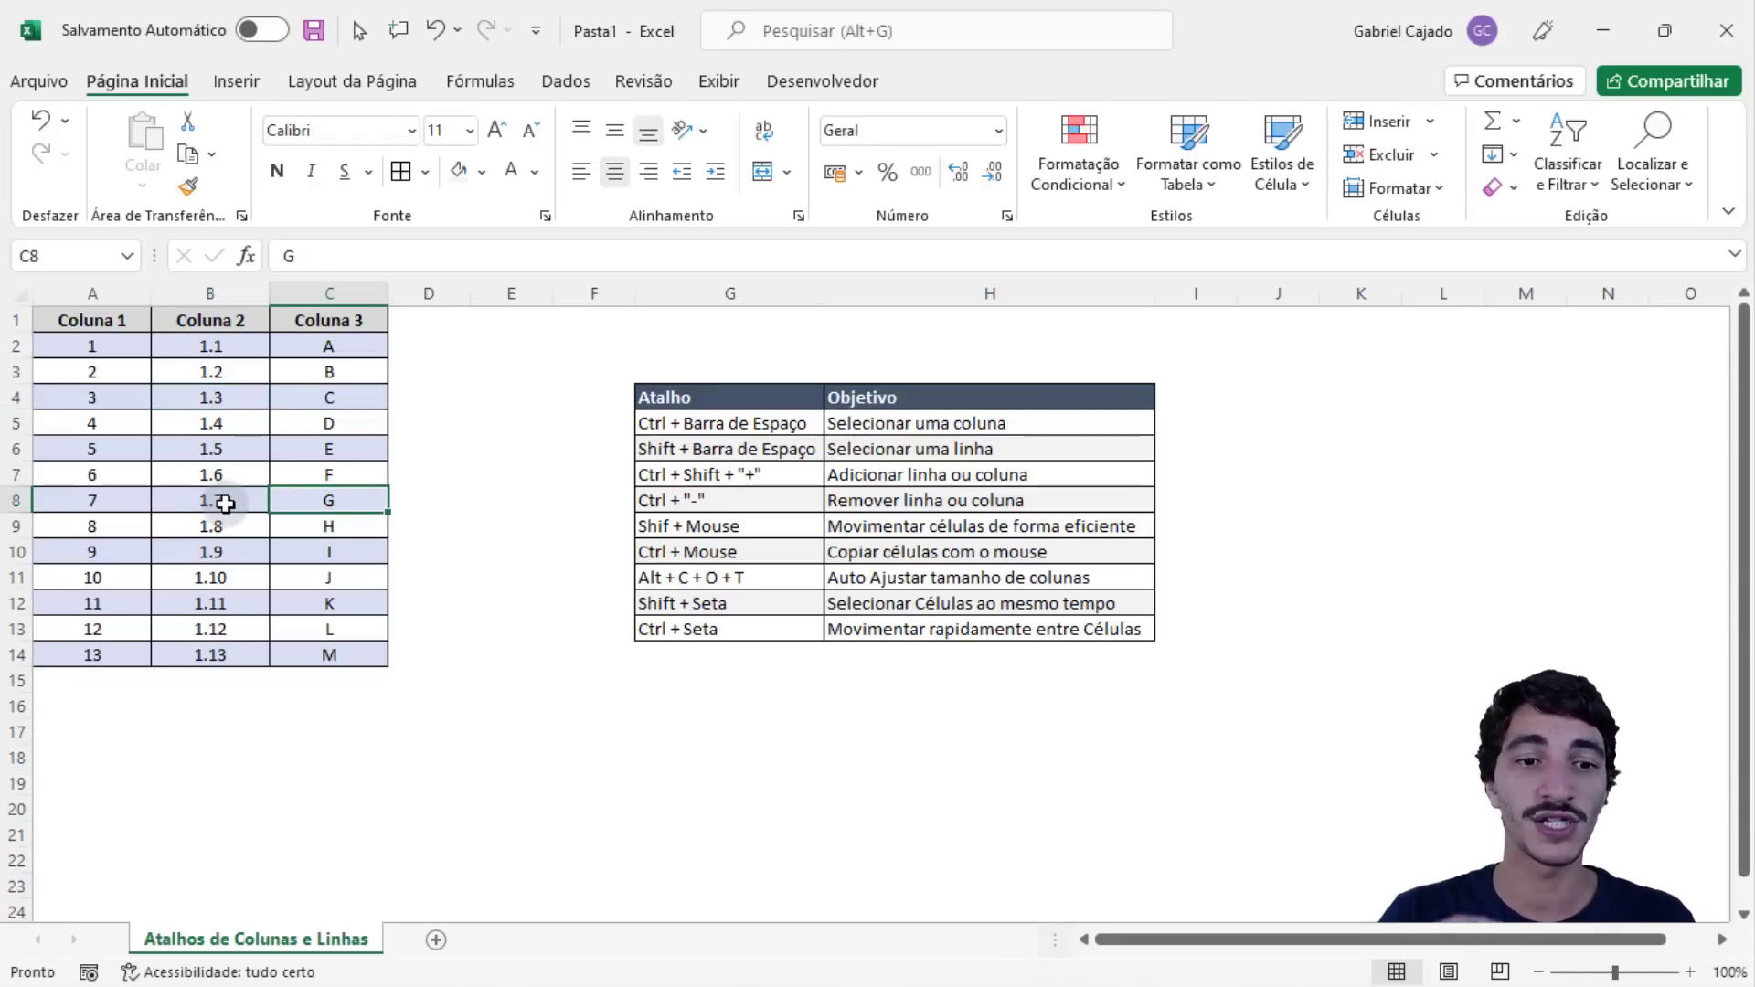
key("Up")
key("ctrl+Left")
key("ctrl+Up")
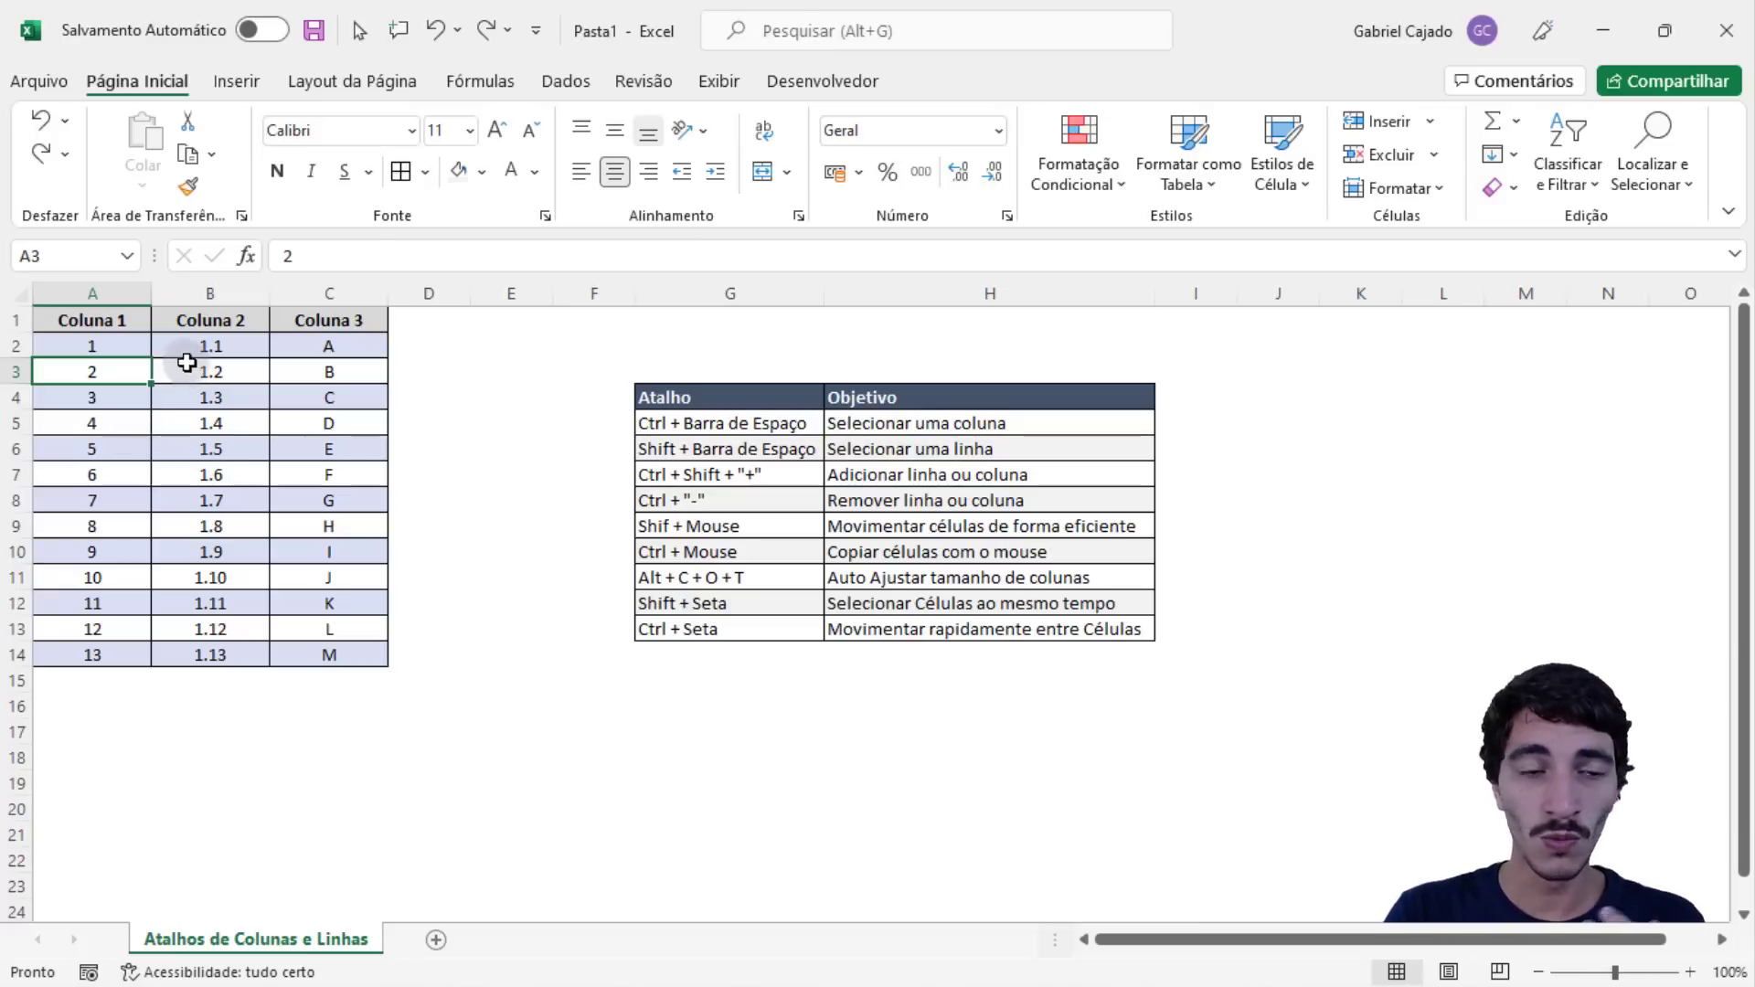
- Drag the letter C from C4 to cell F2, then undo the move
left_click(221, 320)
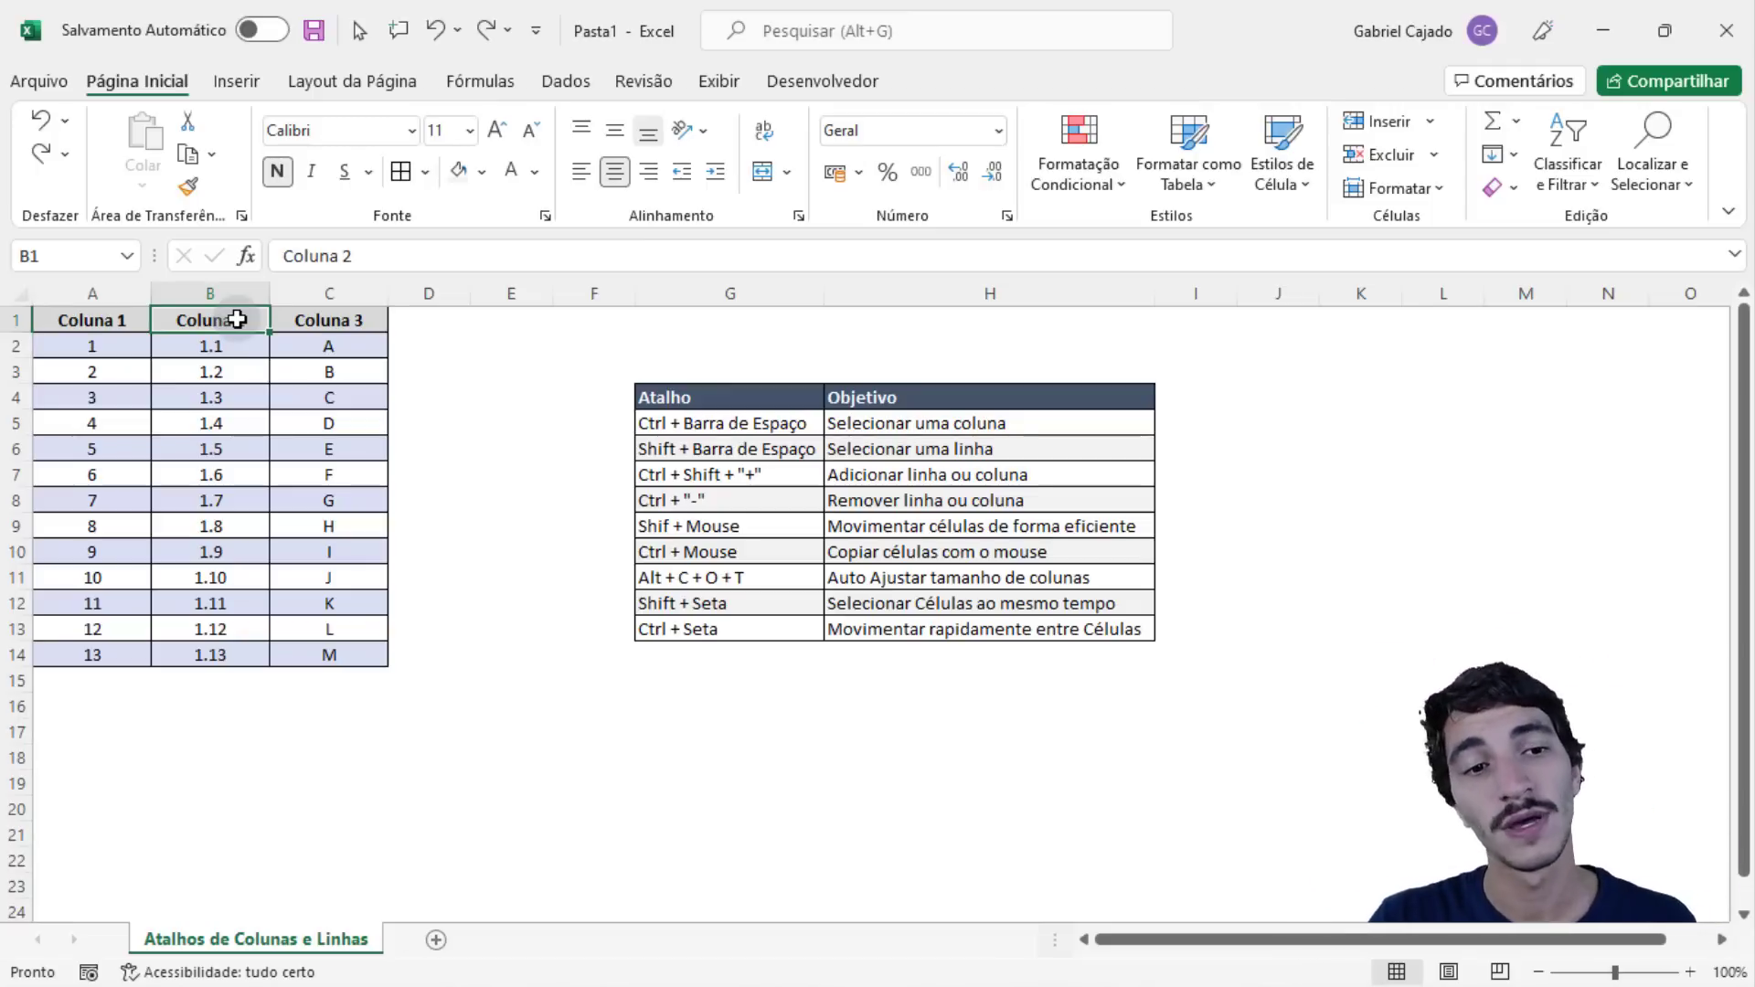
left_click(236, 375)
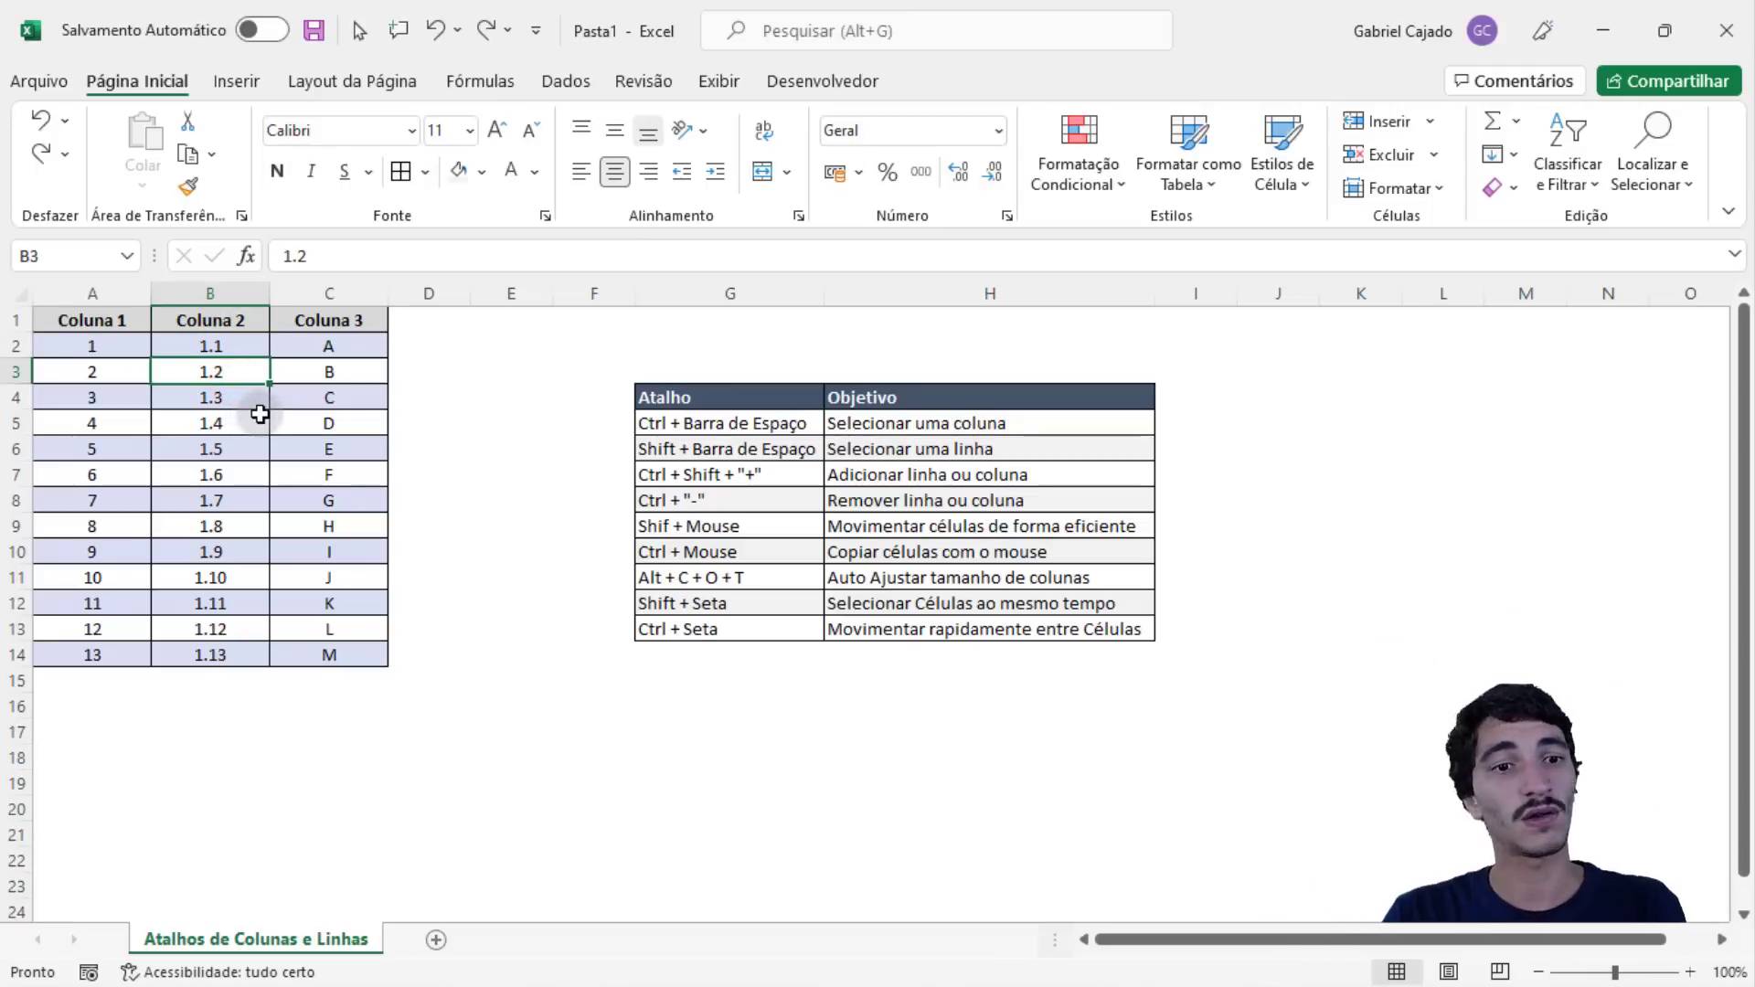
left_click(337, 406)
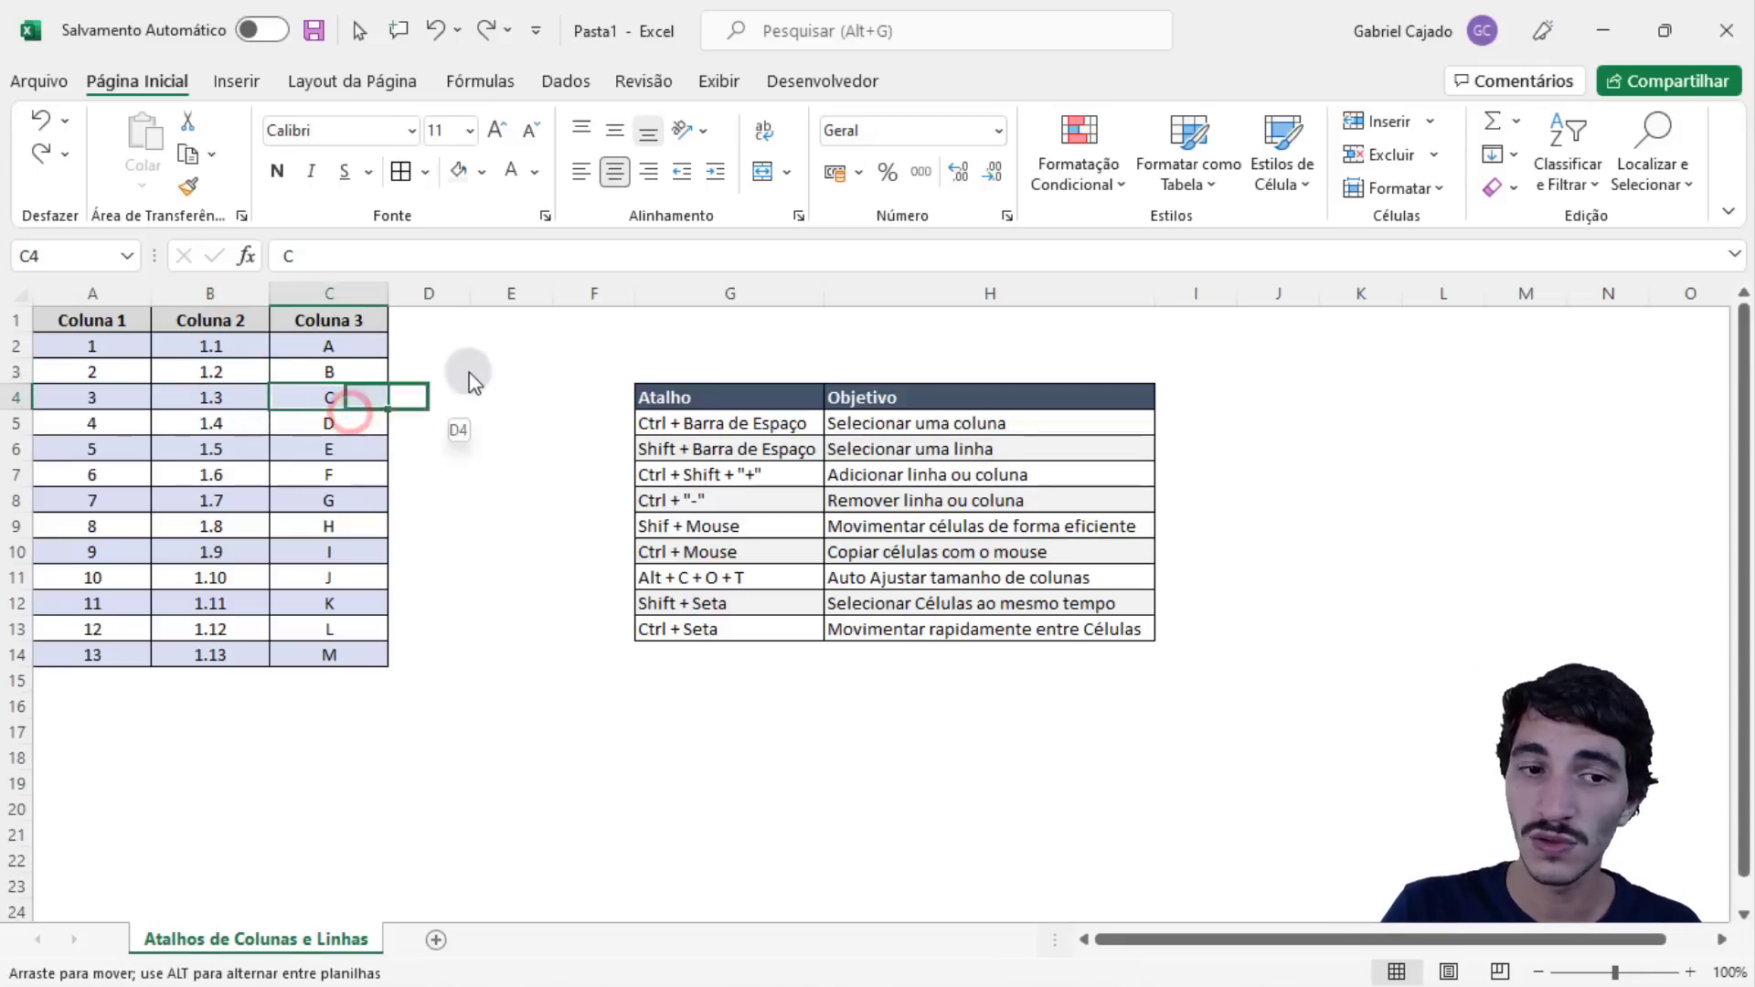
left_click_drag(352, 414, 634, 361)
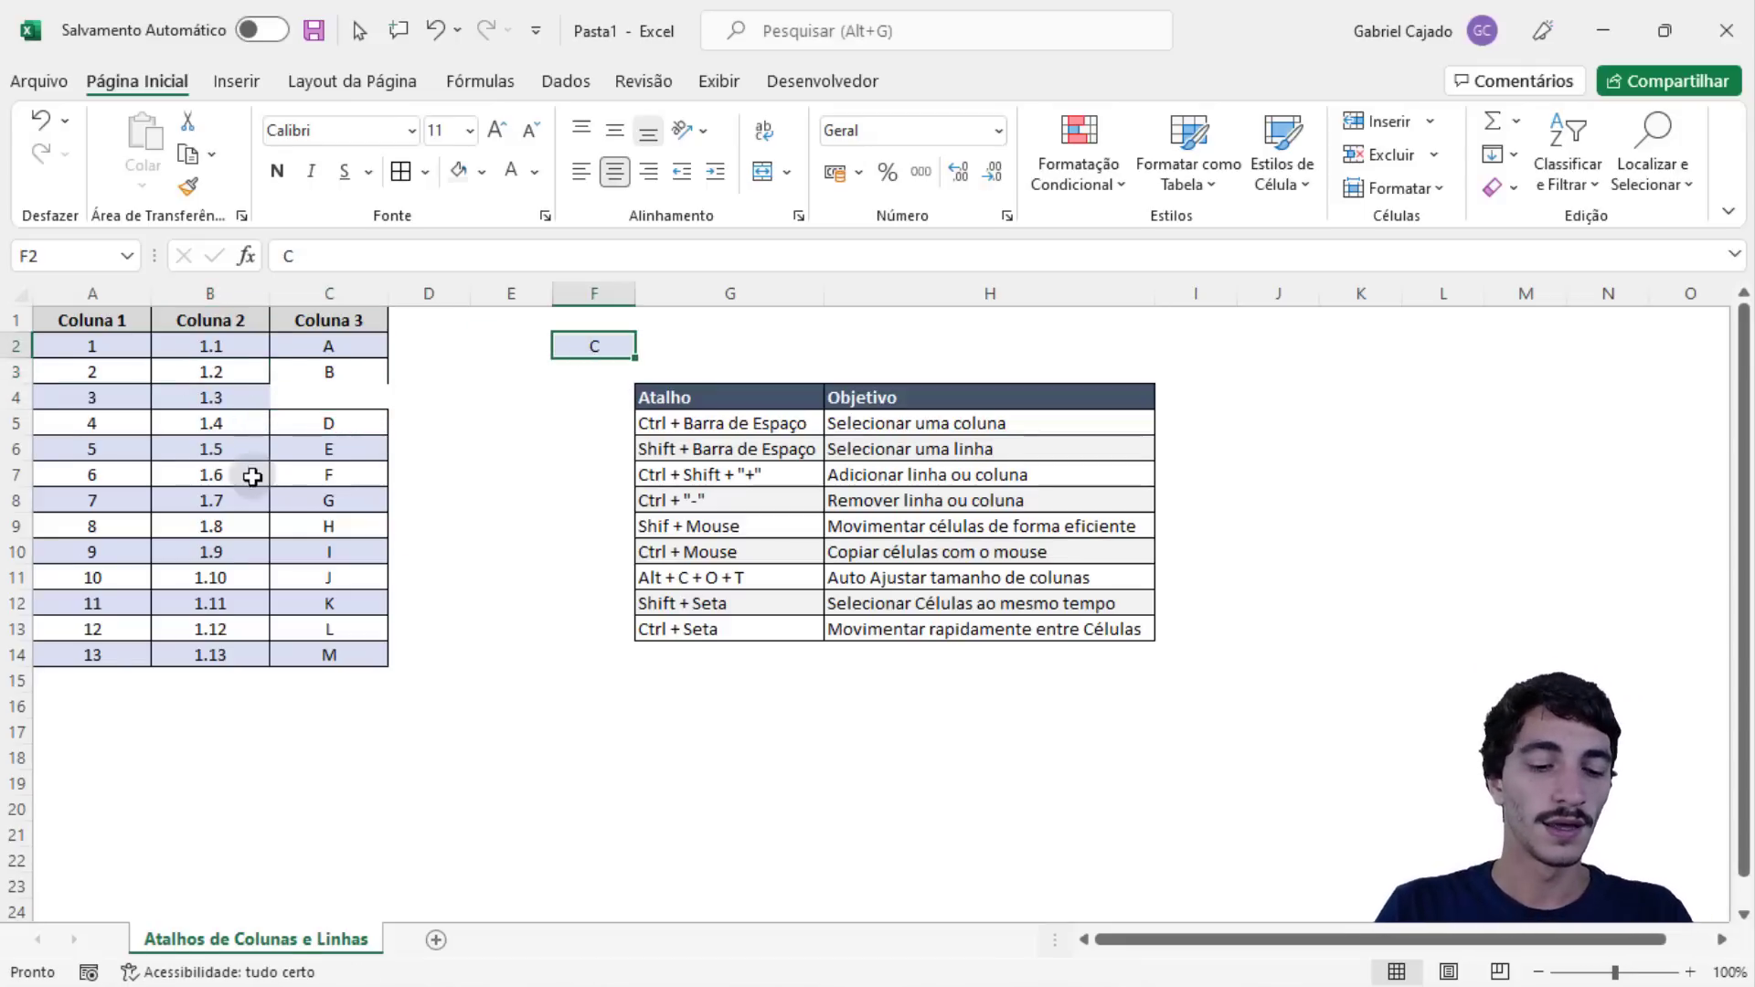
key("ctrl+z")
- Insert an empty column before Coluna 3 via column C's menu, then remove it
mouse_move(303, 468)
left_mouse_down()
mouse_move(309, 635)
mouse_move(498, 719)
left_mouse_up()
left_click(342, 292)
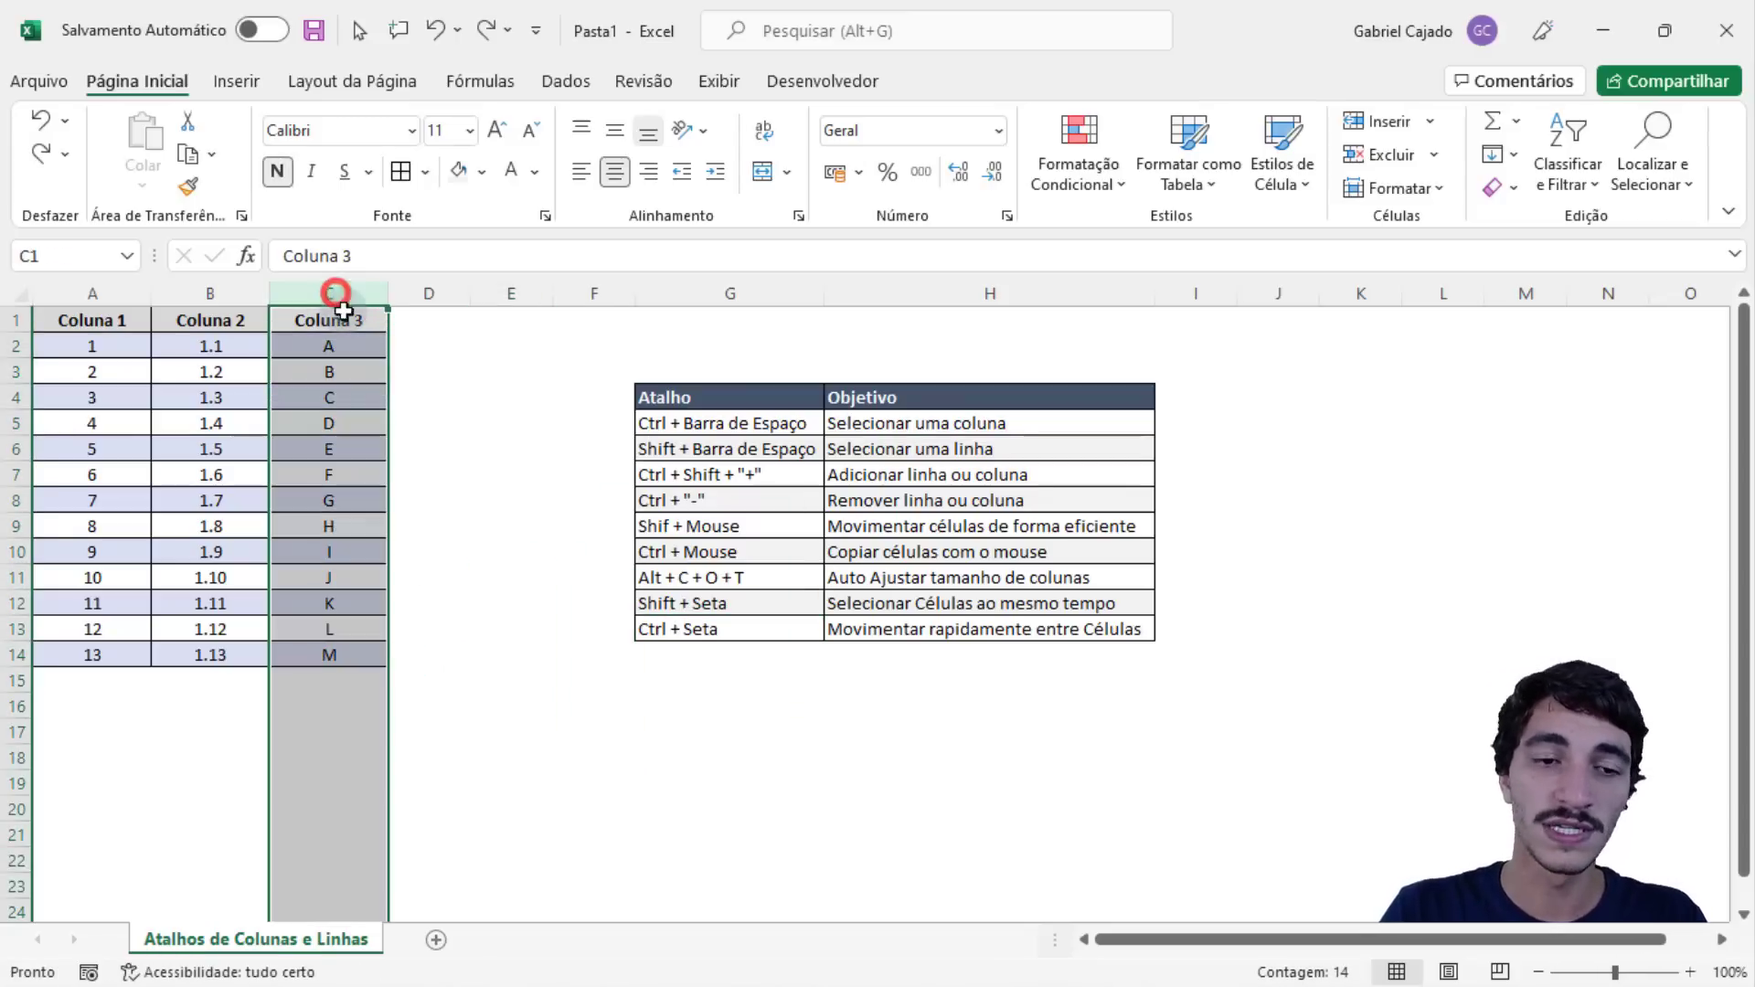
right_click(342, 293)
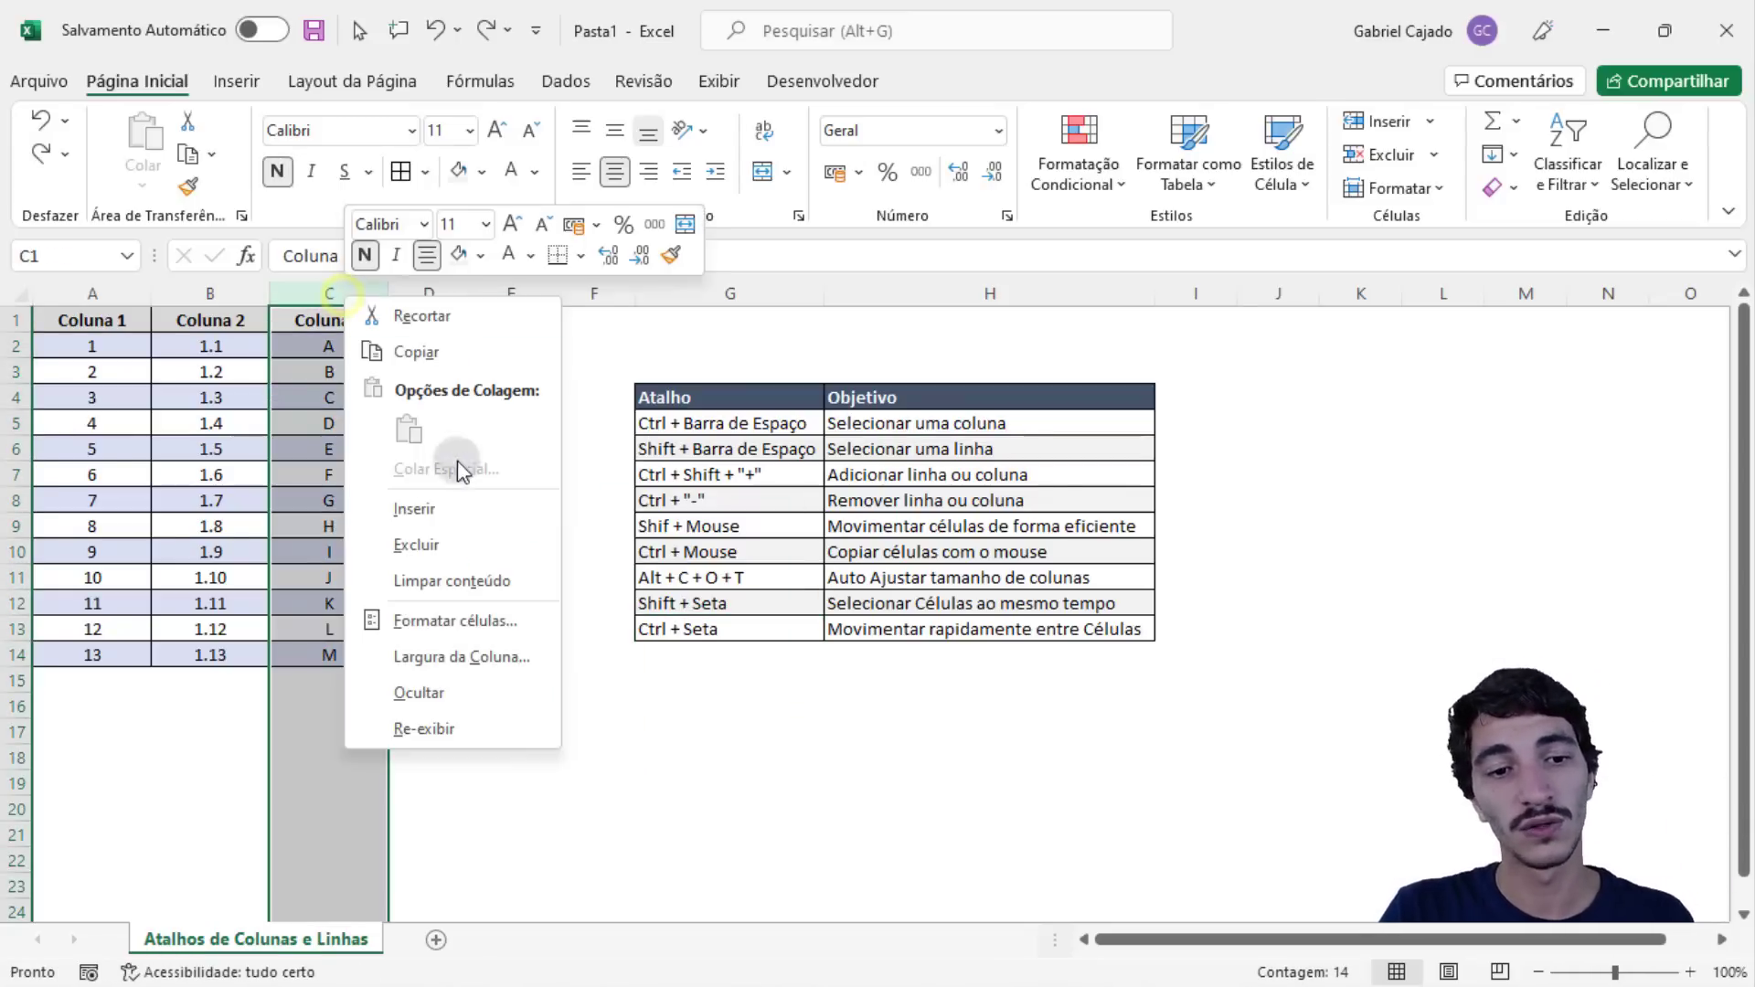
left_click(418, 506)
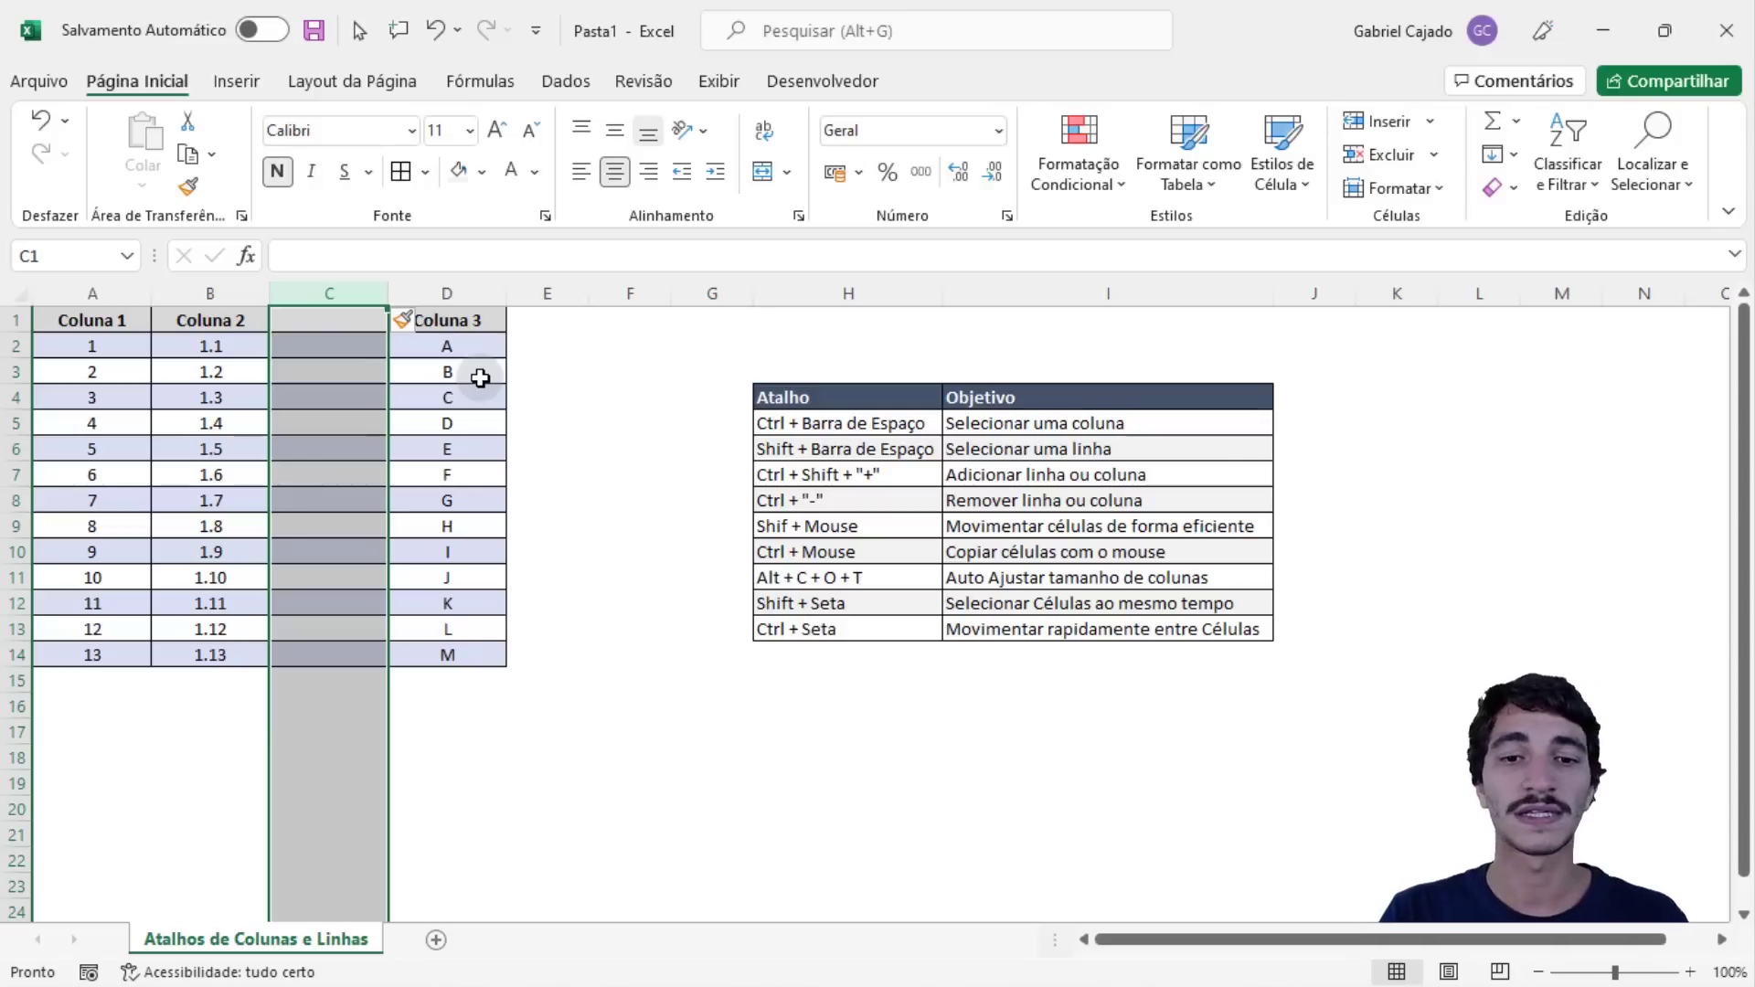
key("ctrl+minus")
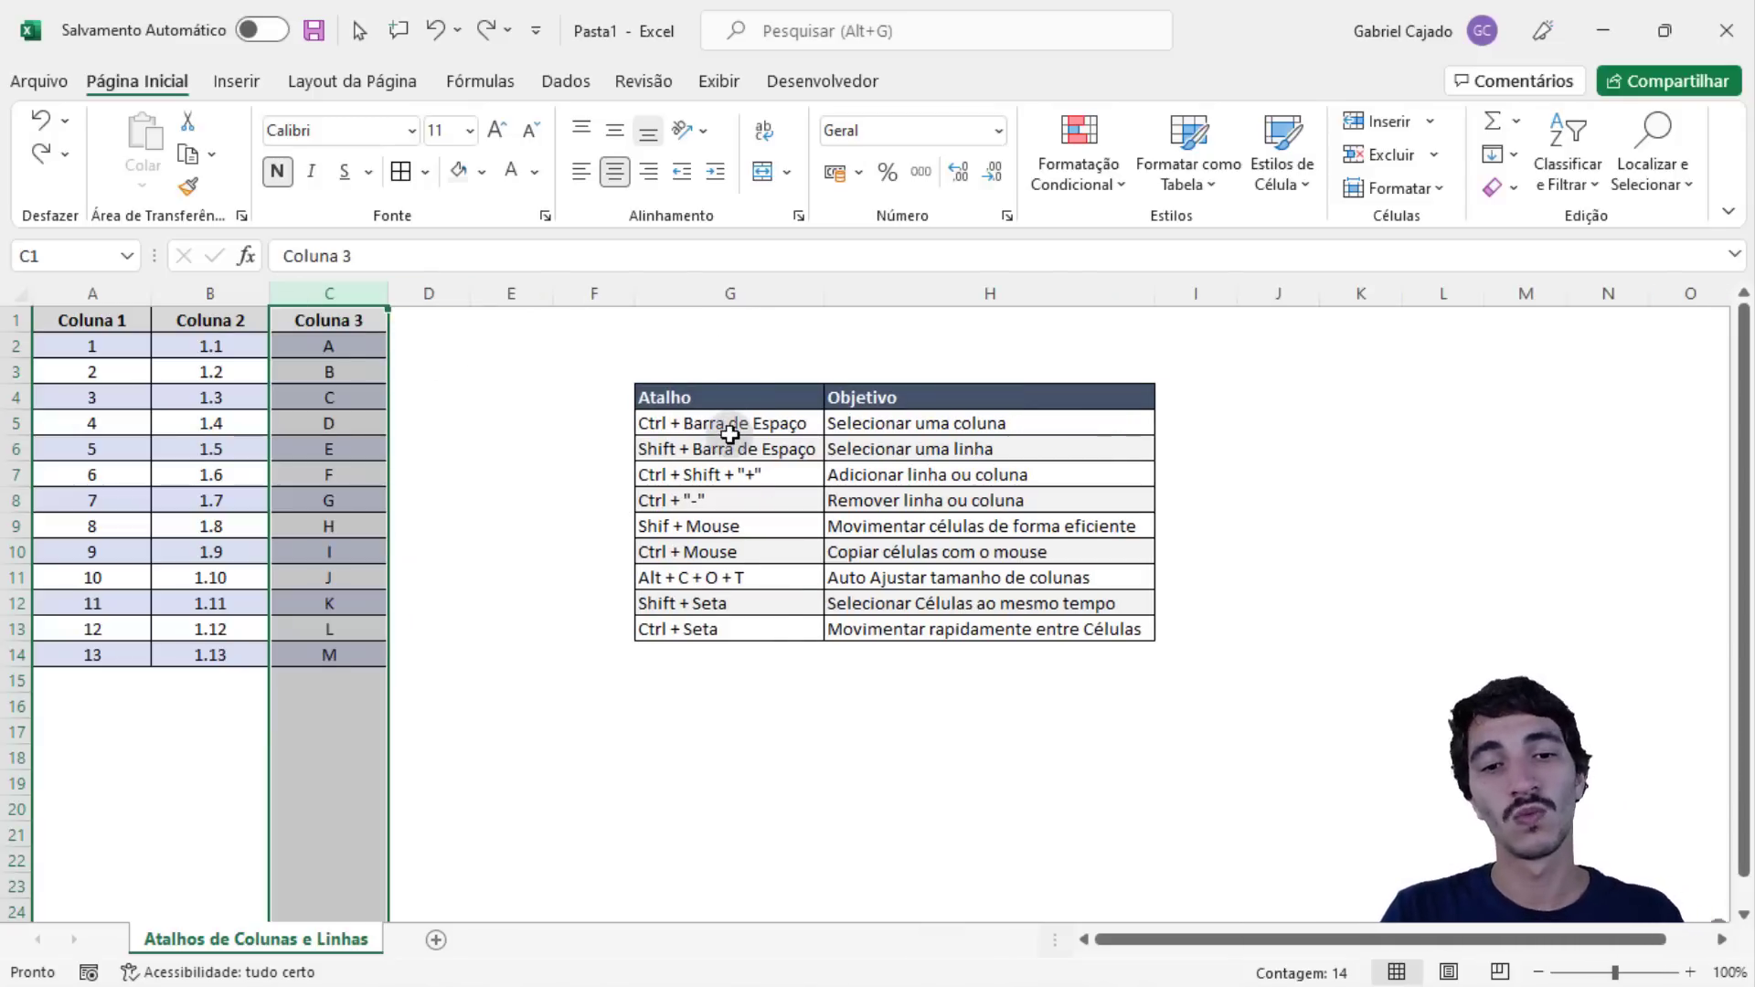
- Select whole columns A, B and C, then extend C5 to column C with Ctrl+Space
left_click_drag(742, 426, 722, 633)
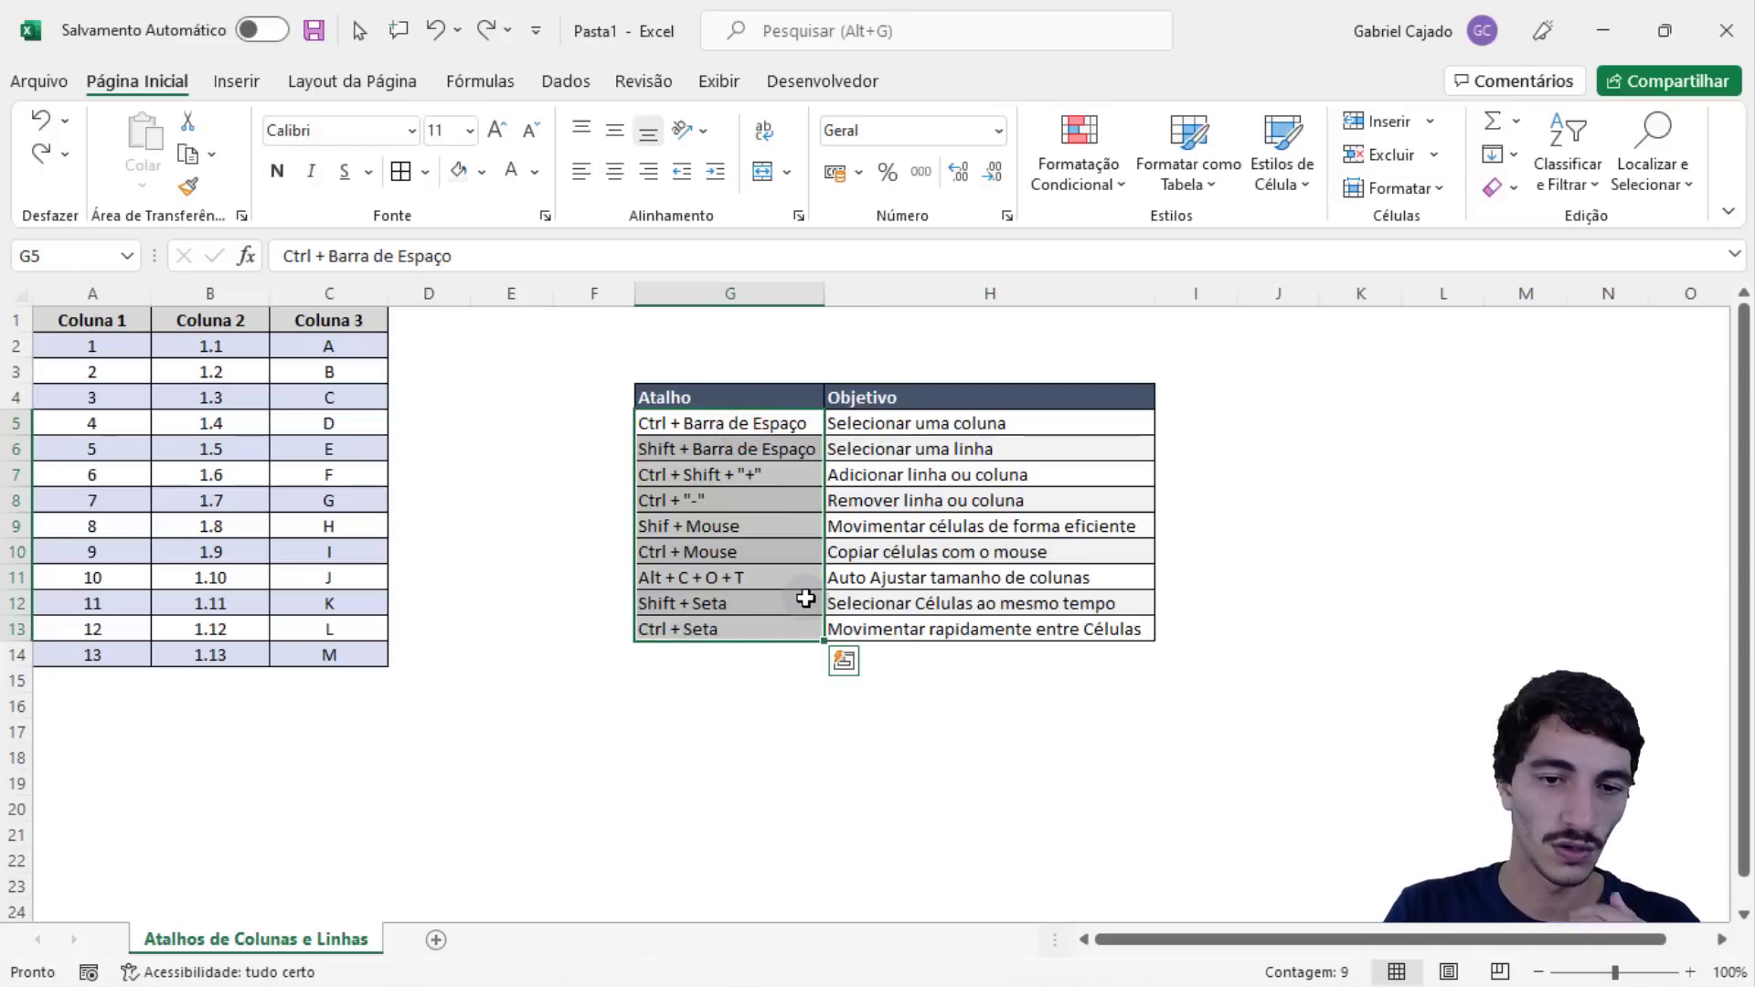
left_click(148, 469)
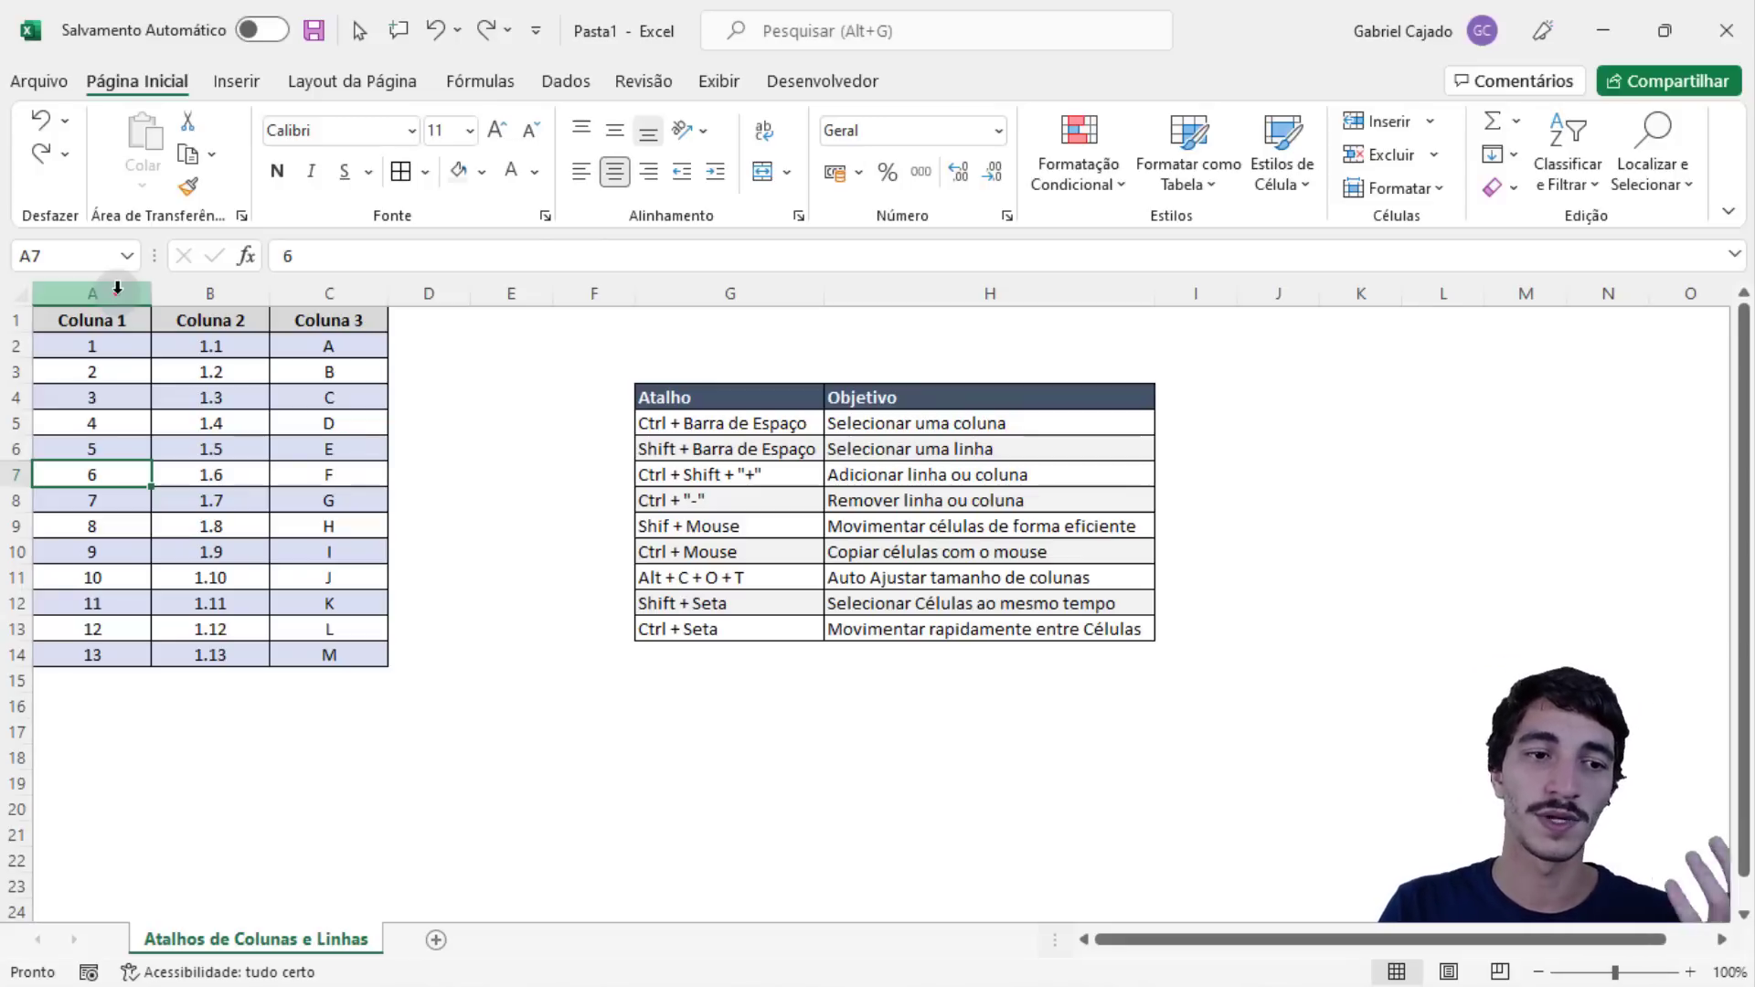
left_click(117, 291)
left_click(214, 293)
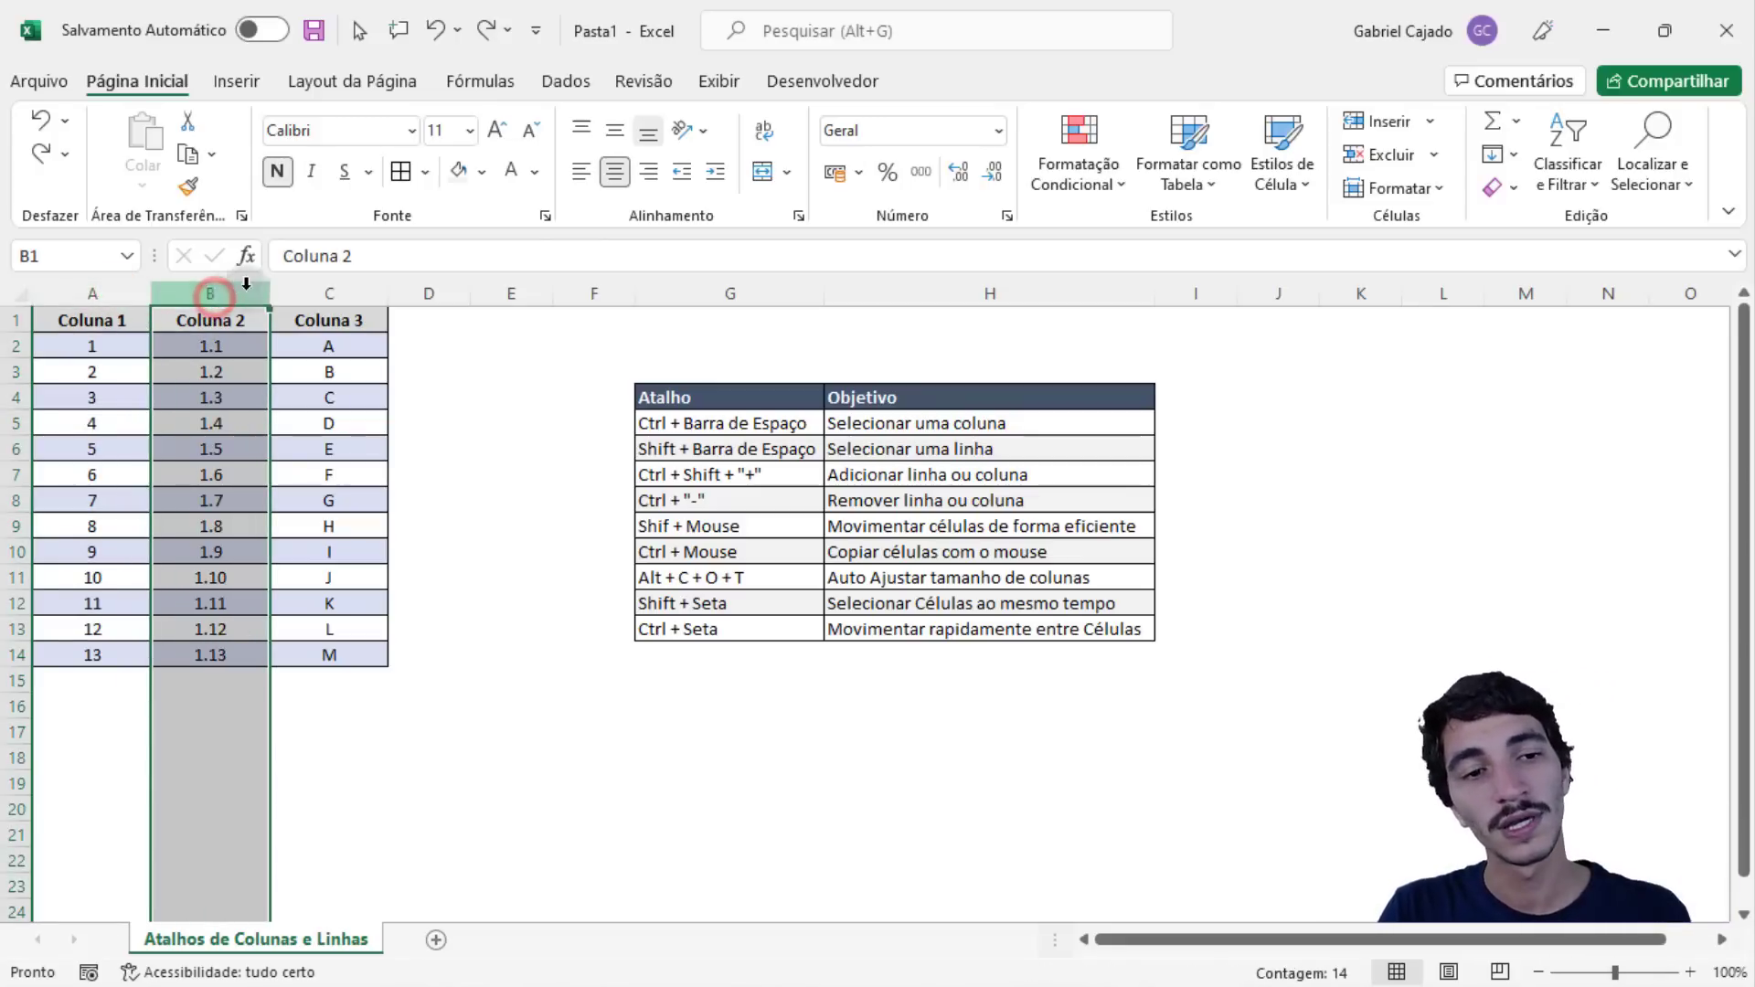
left_click(347, 293)
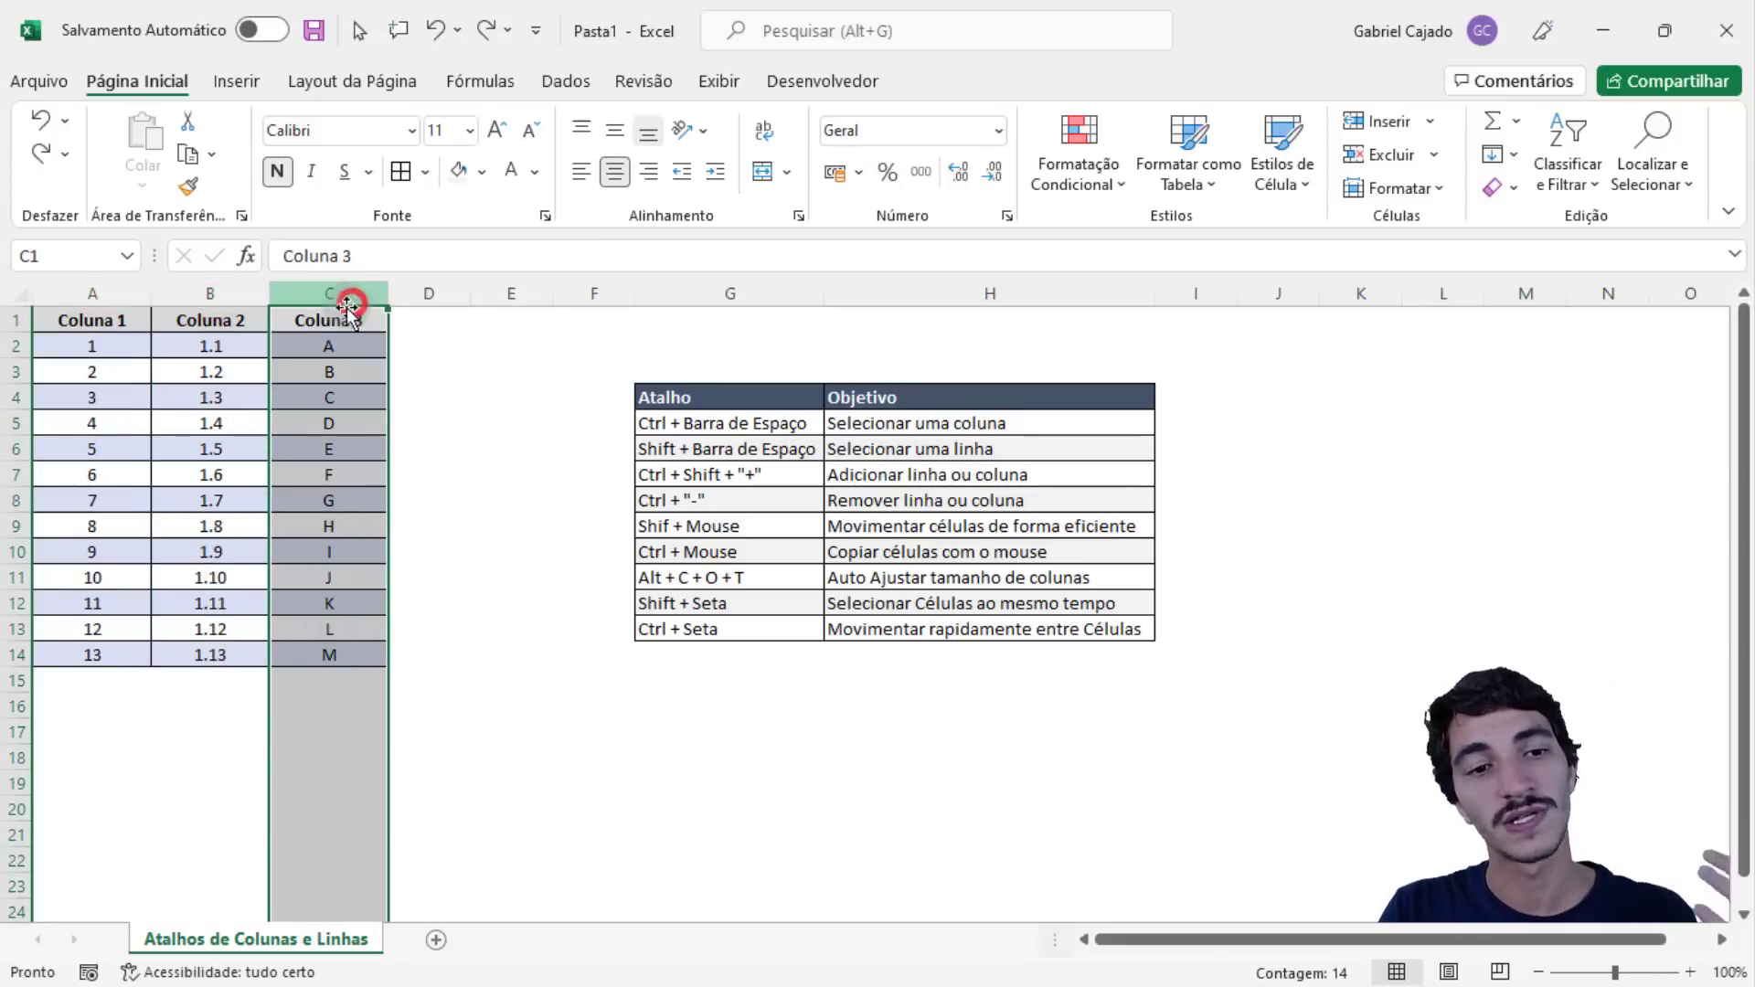
left_click(333, 378)
left_click(329, 426)
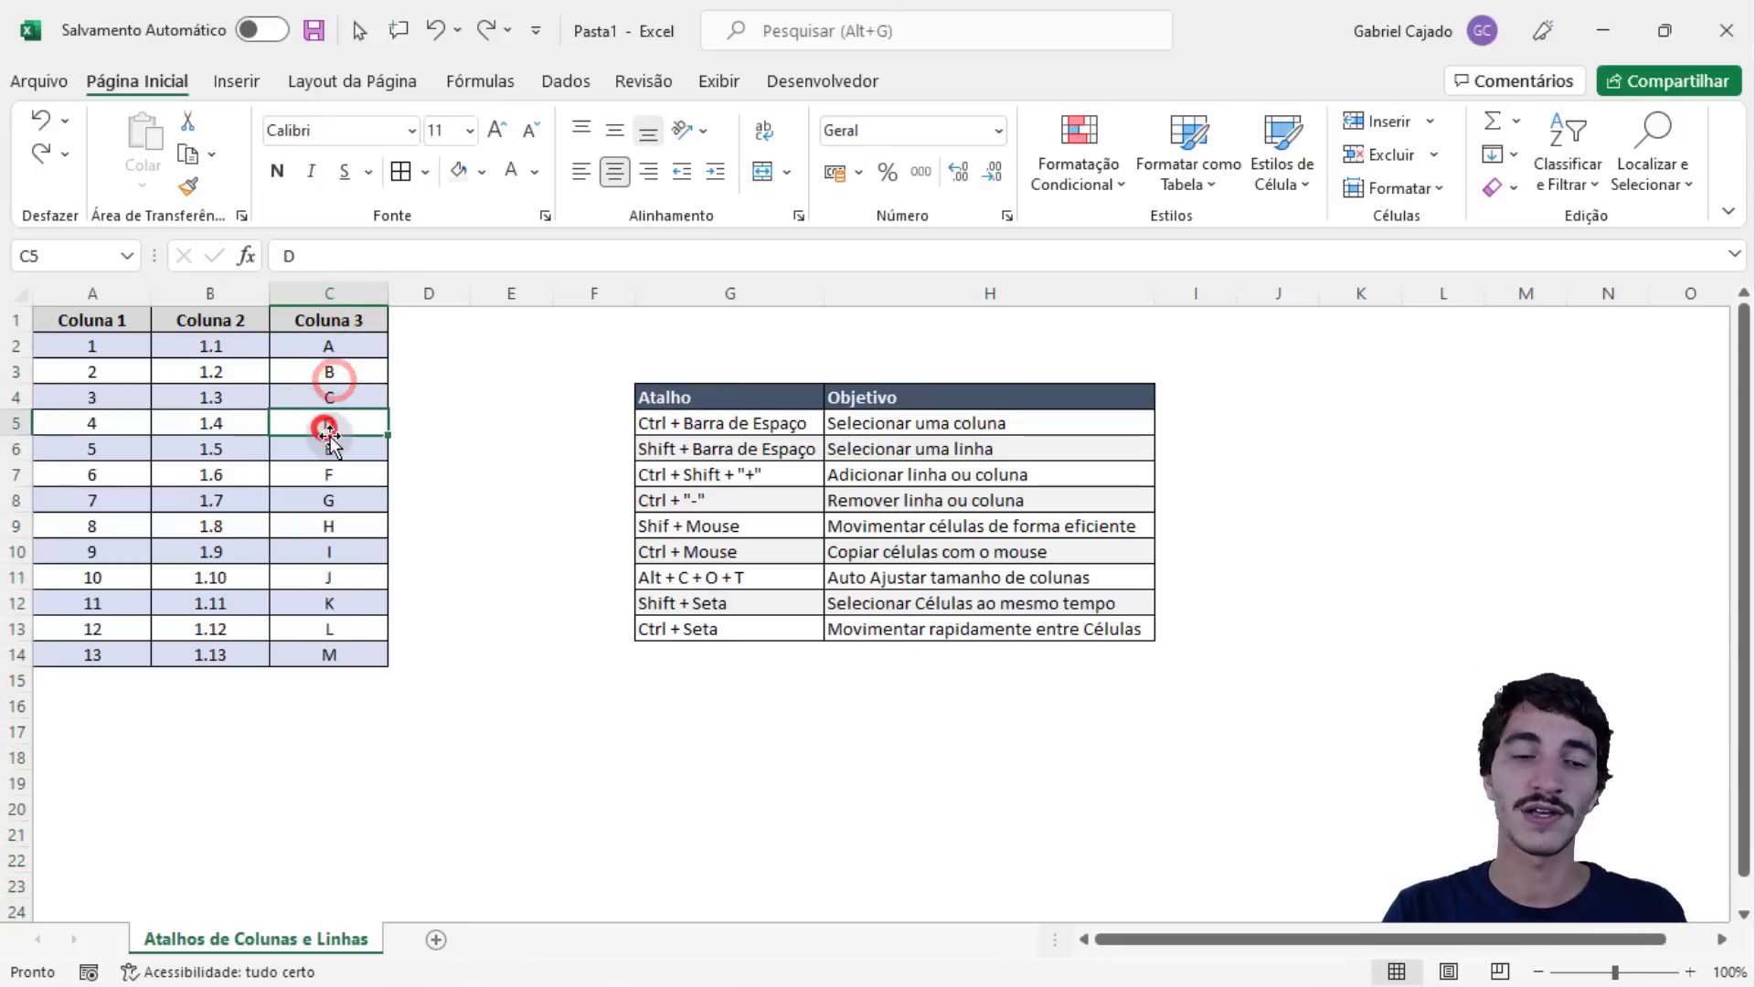
key("ctrl+space")
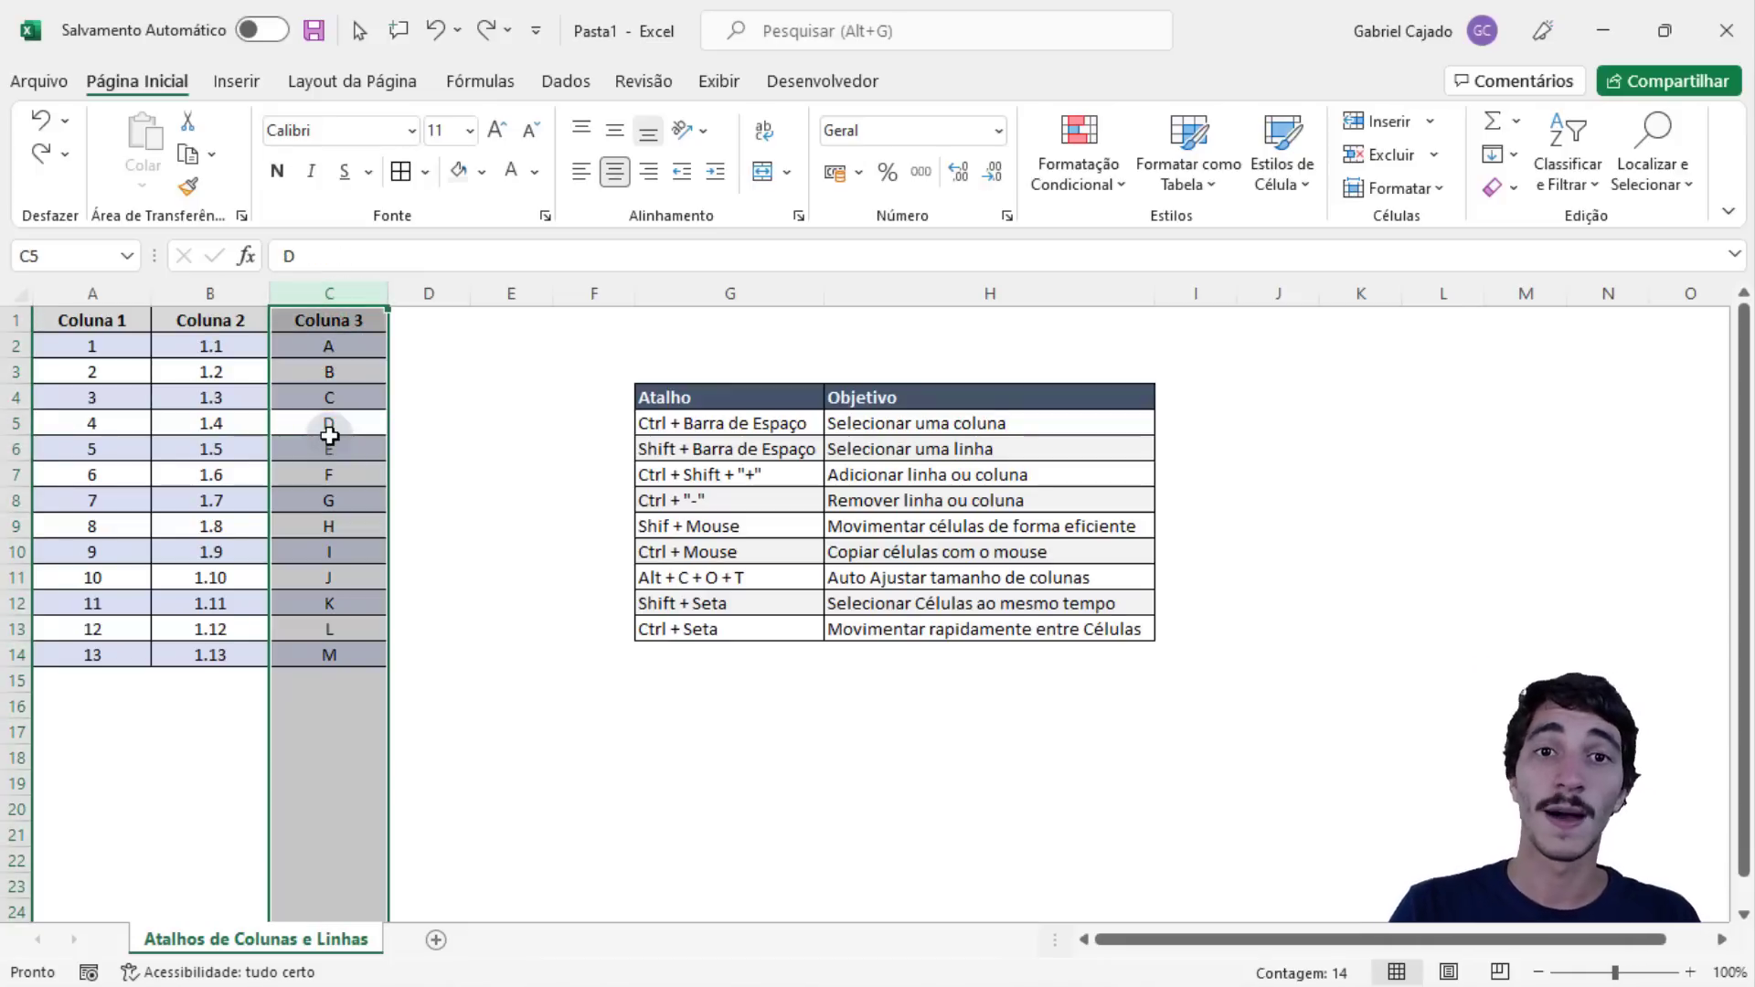
- Select whole rows 6, 8 and 5 using the row header and Shift+Space
left_click(203, 449)
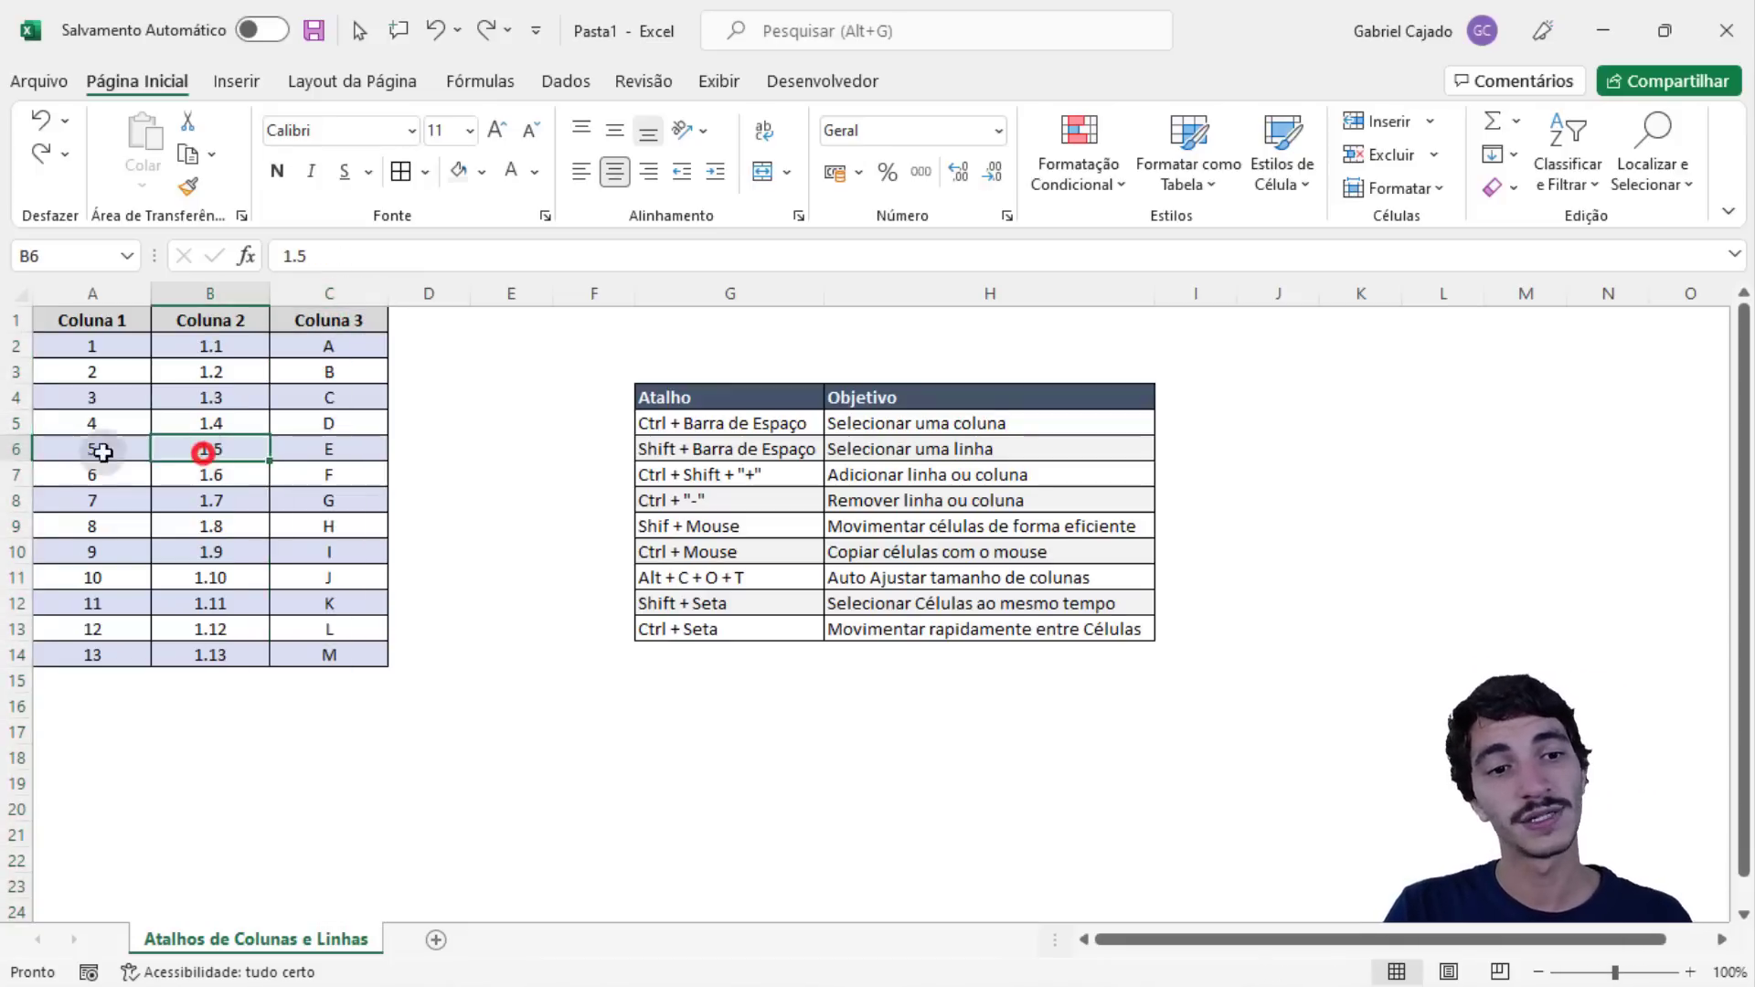
left_click(7, 448)
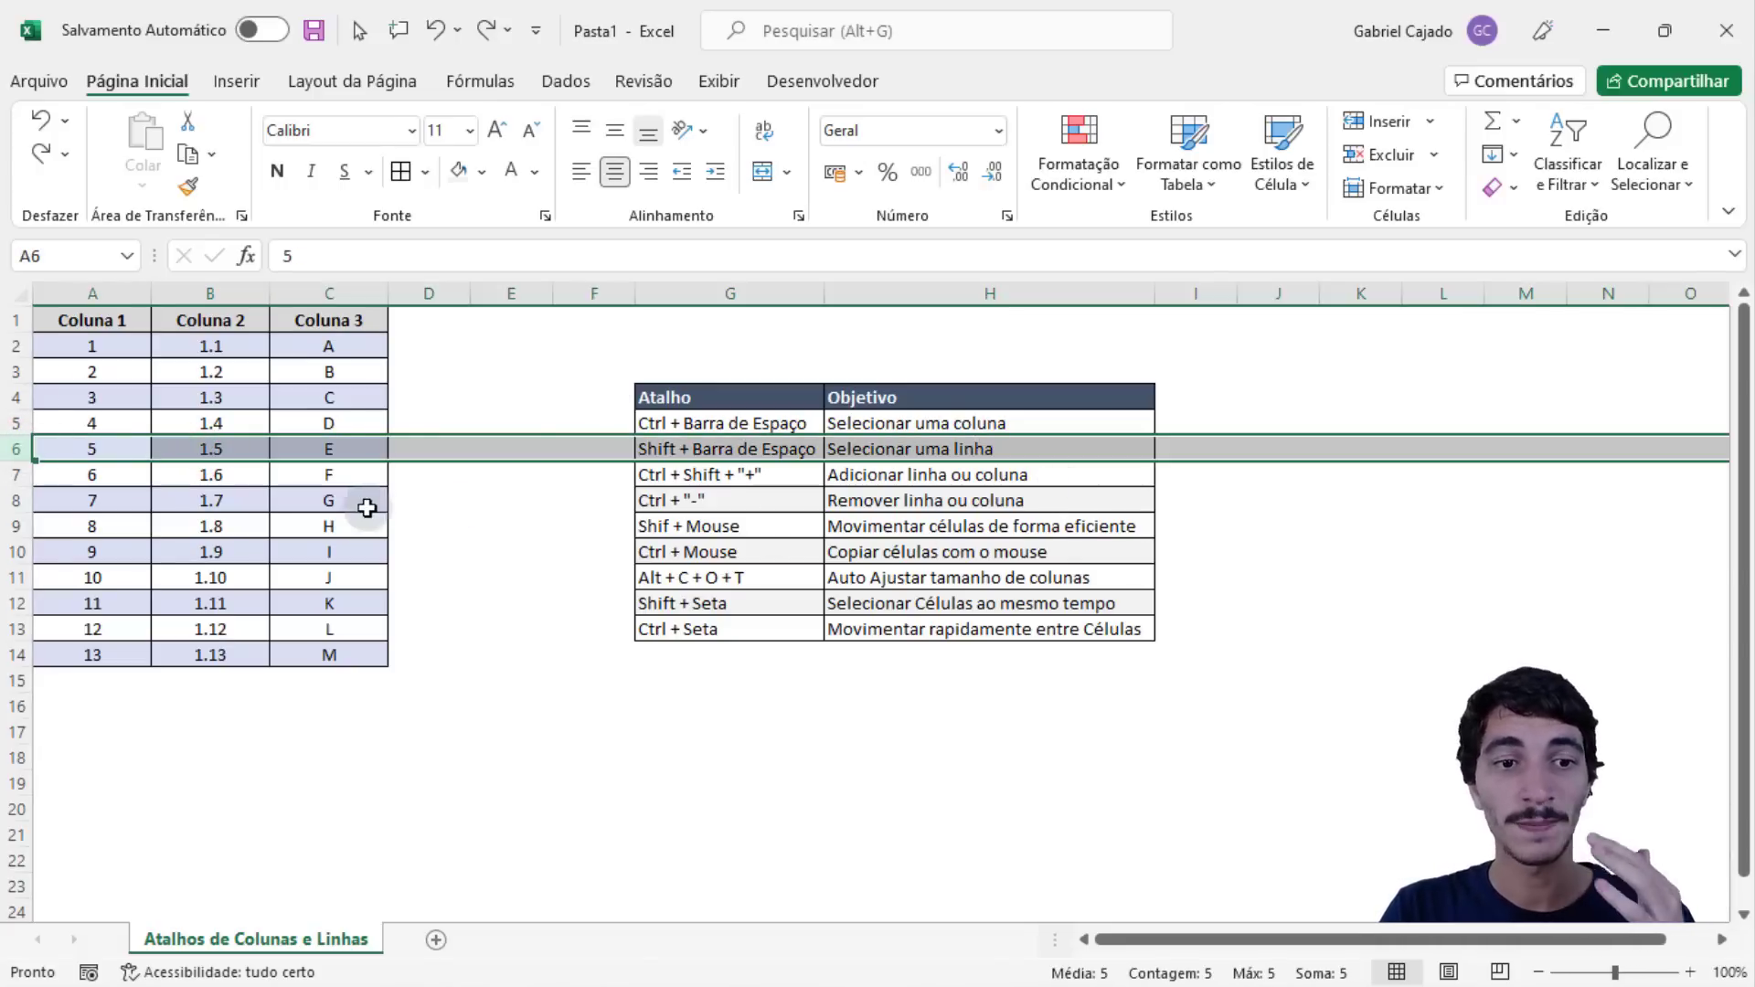
left_click(233, 499)
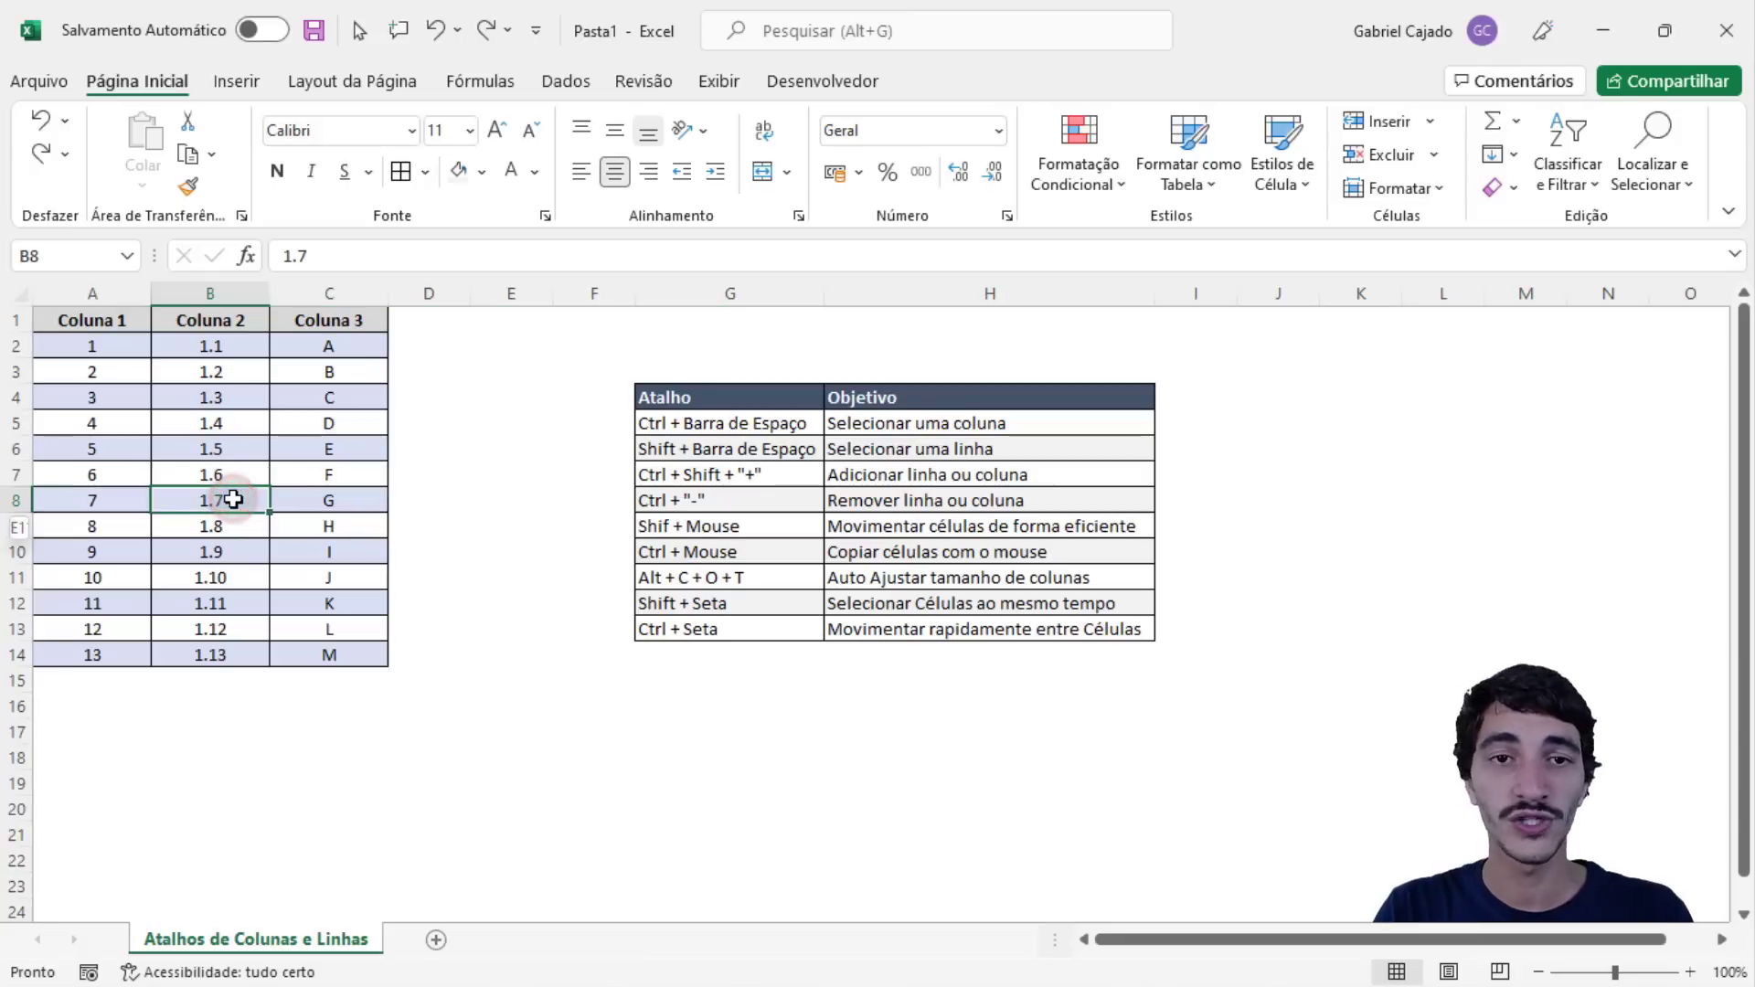
key("shift+space")
left_click(220, 434)
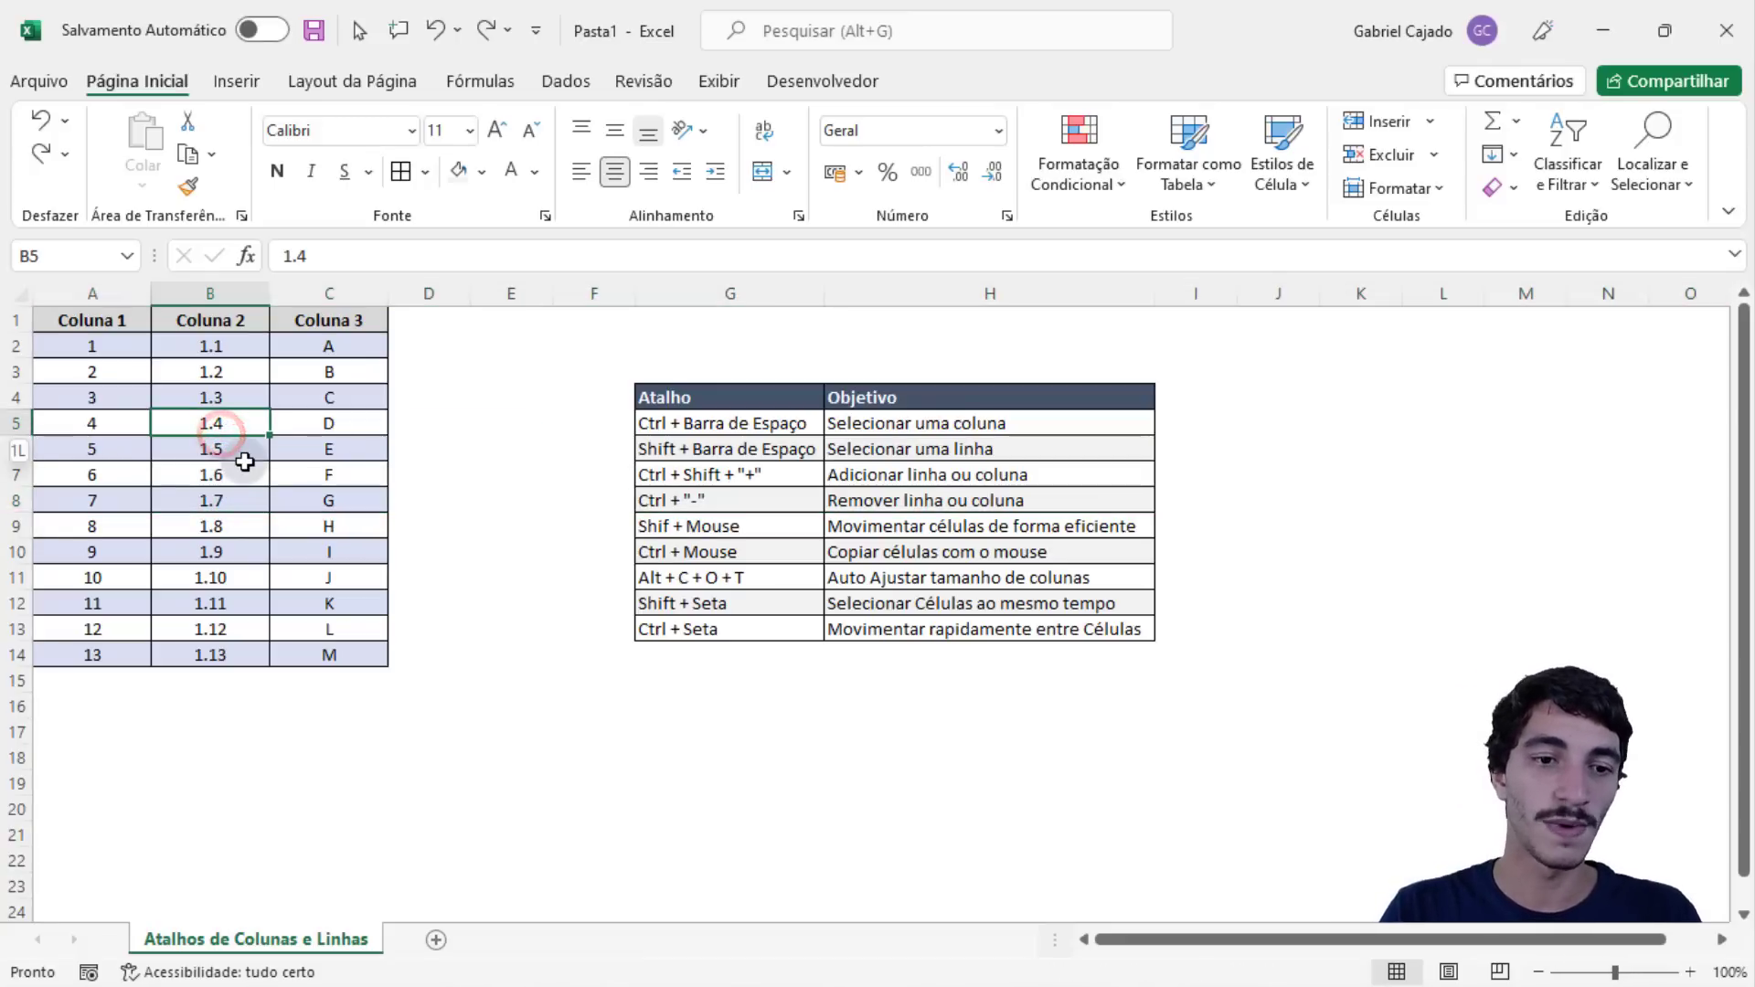
key("shift+space")
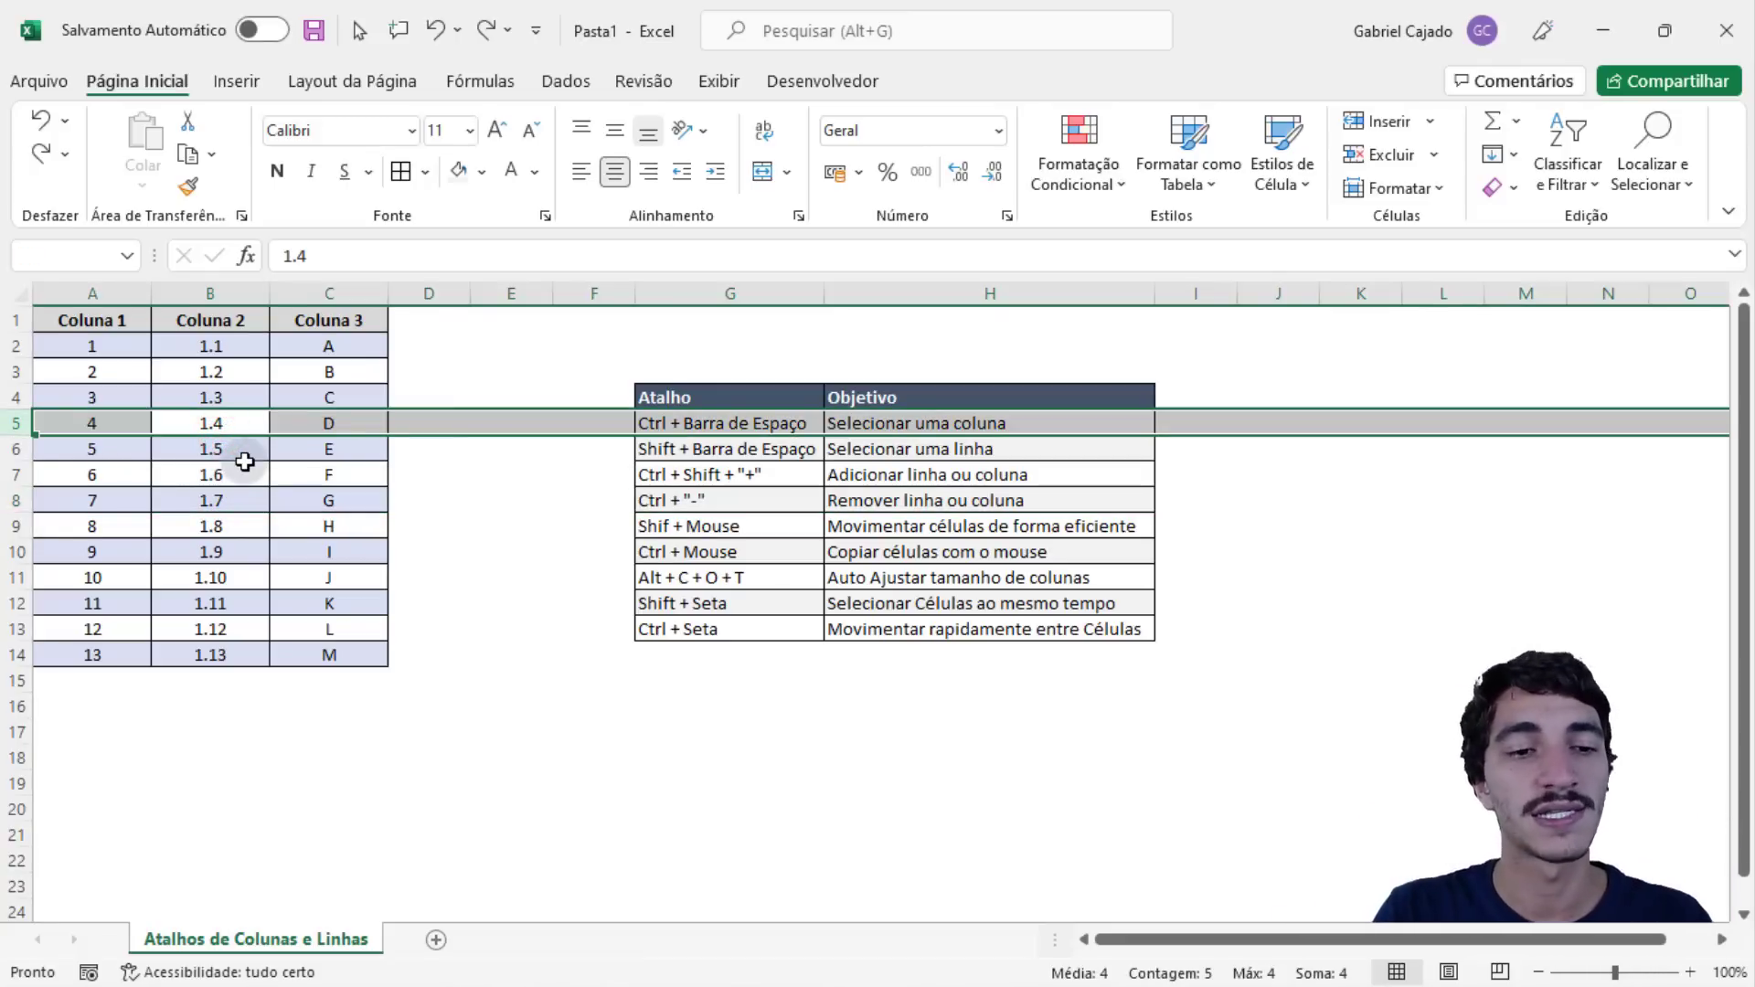
left_click(227, 452)
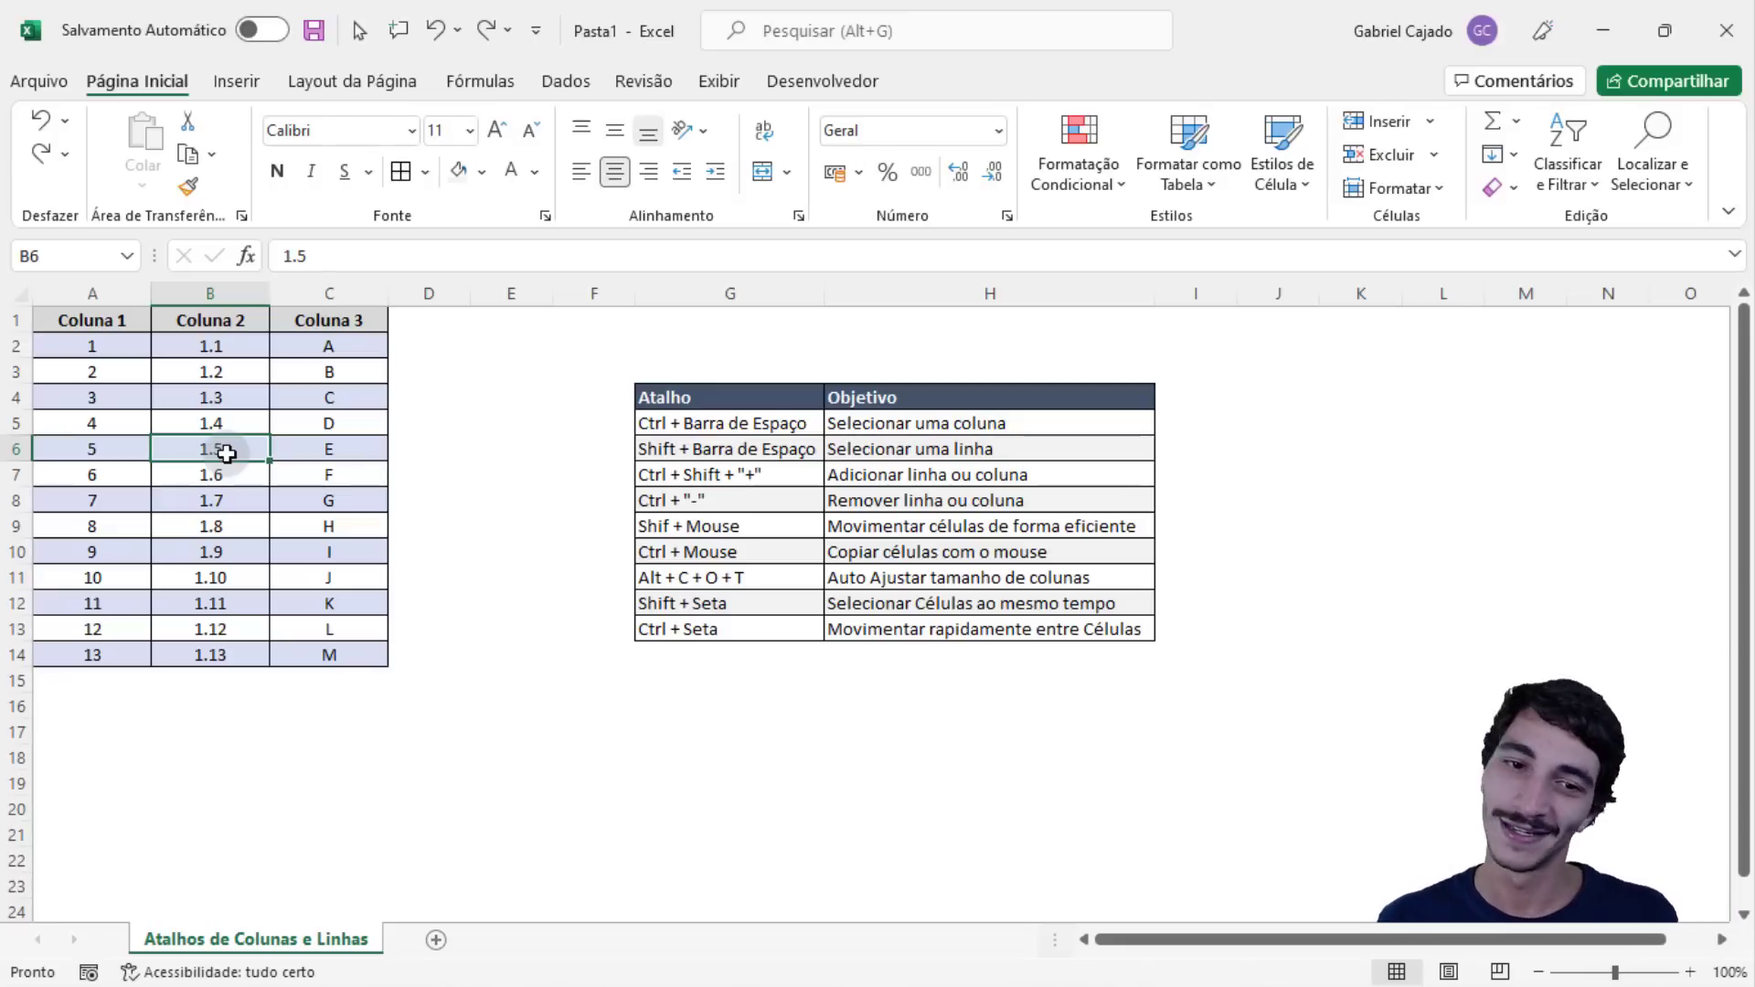
key("shift+space")
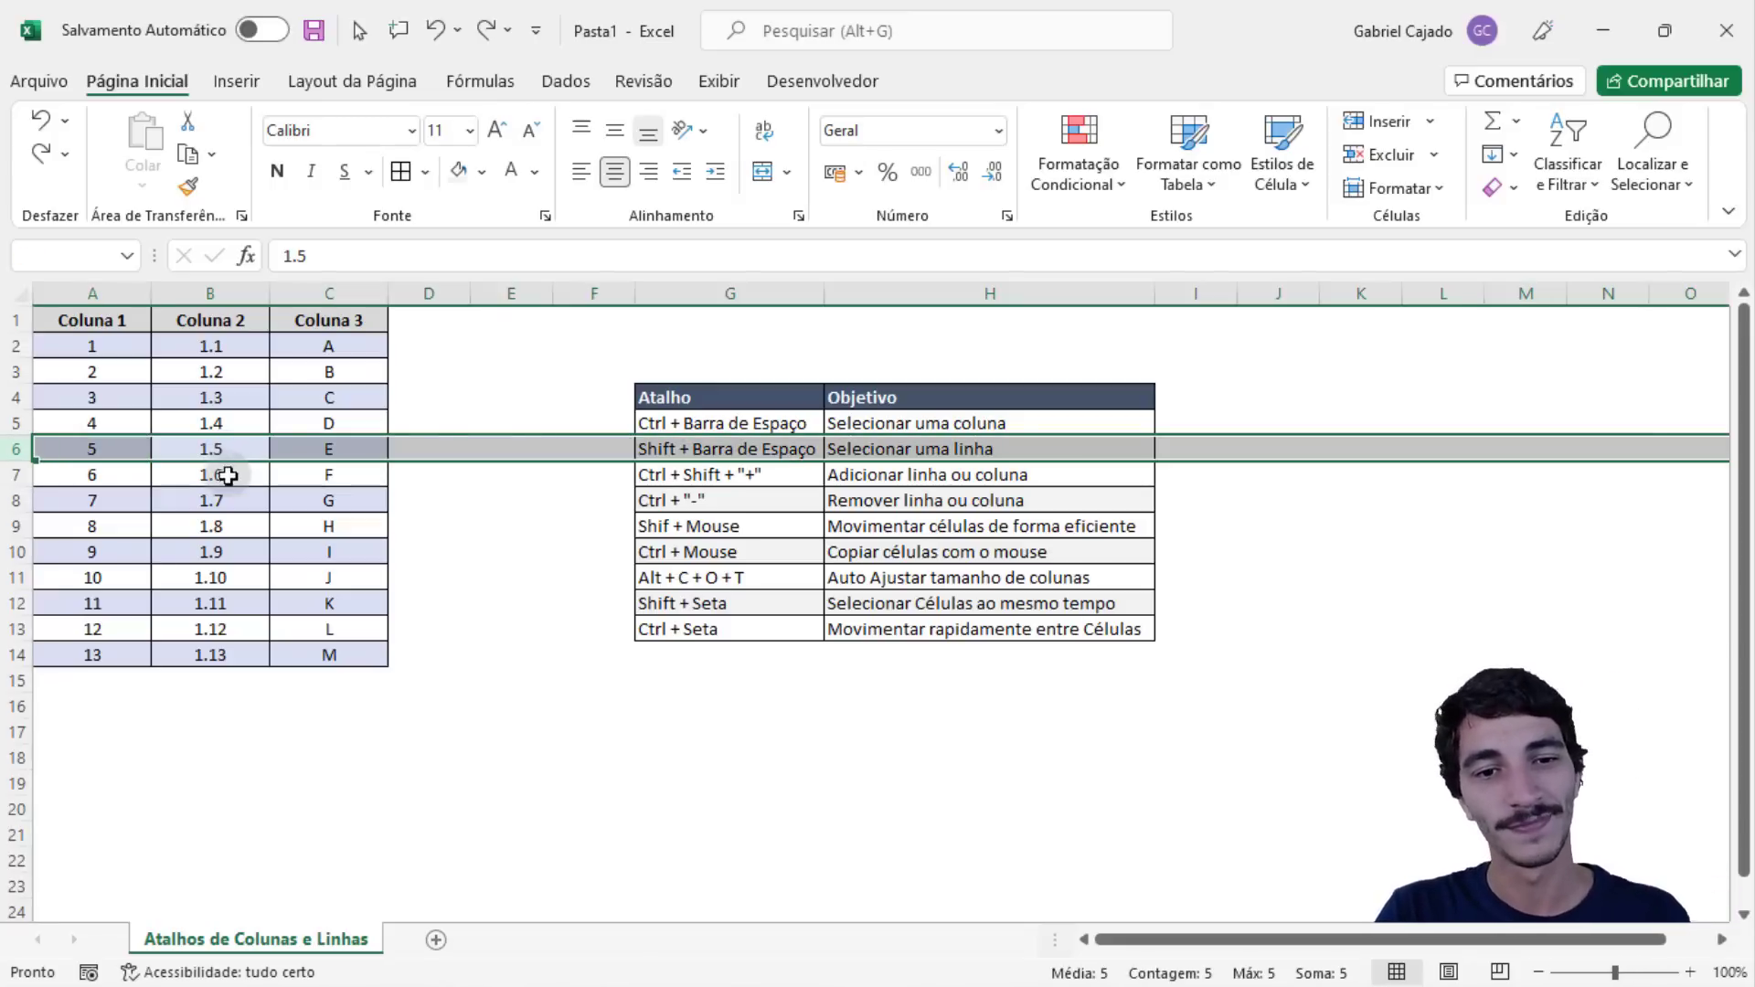
left_click(227, 480)
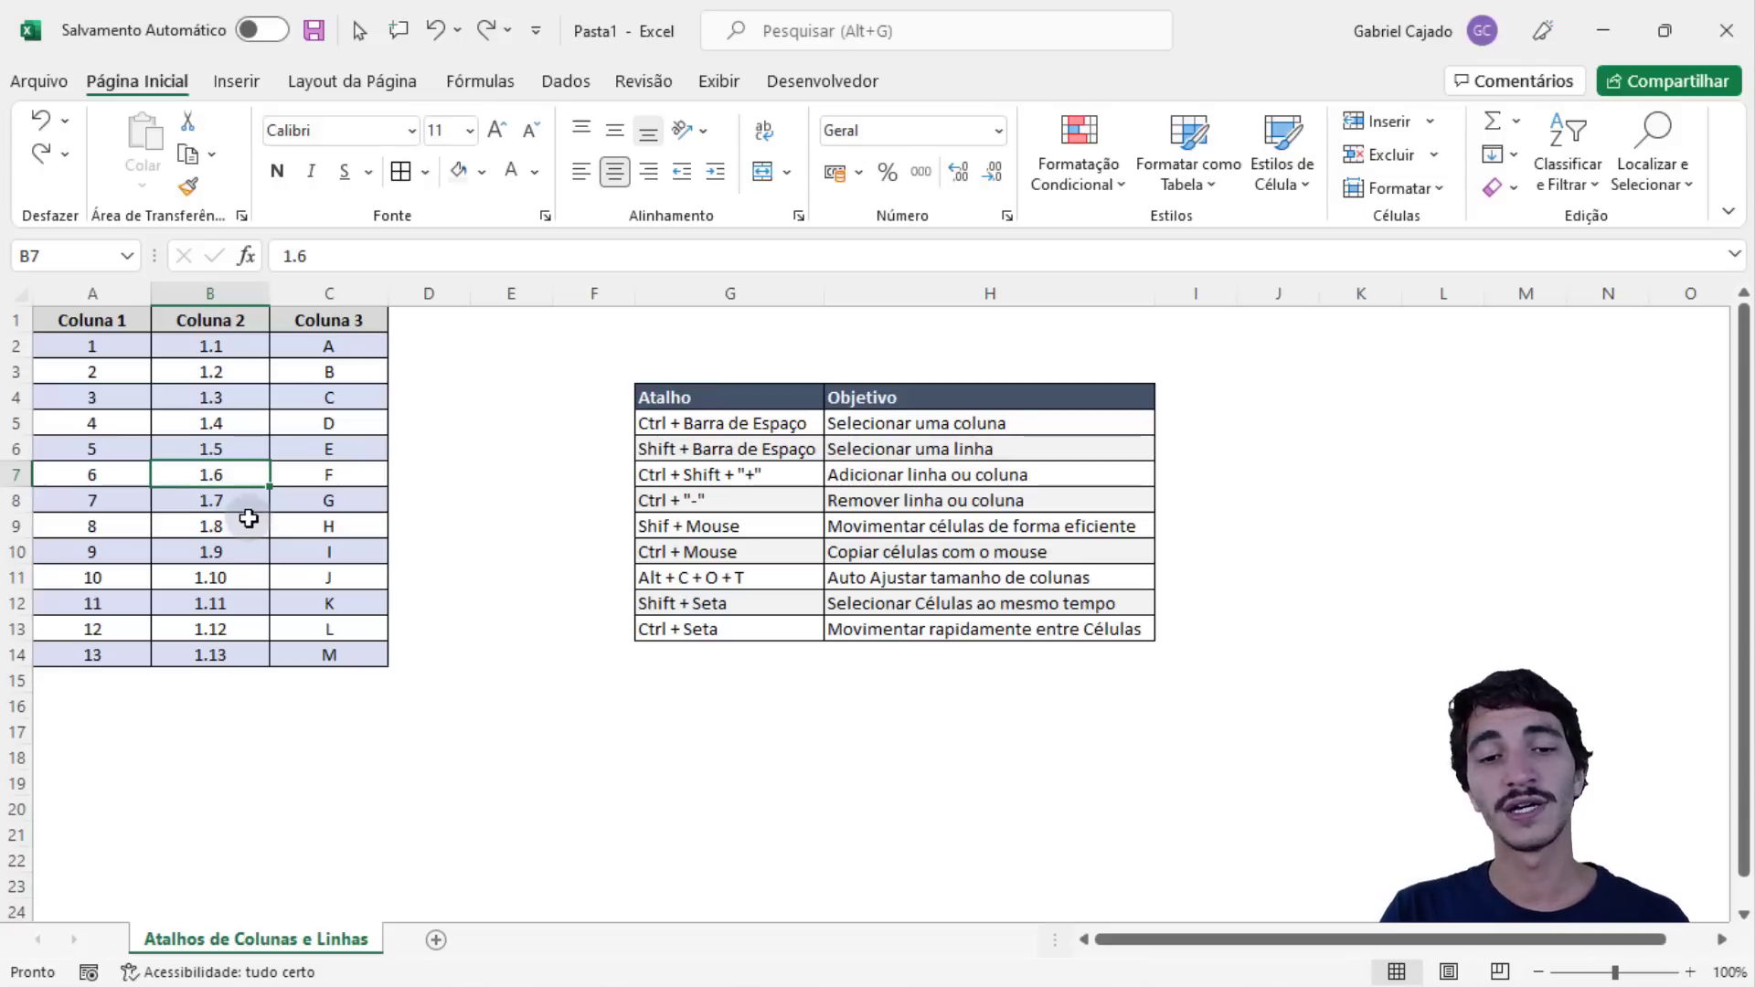
left_click(113, 474)
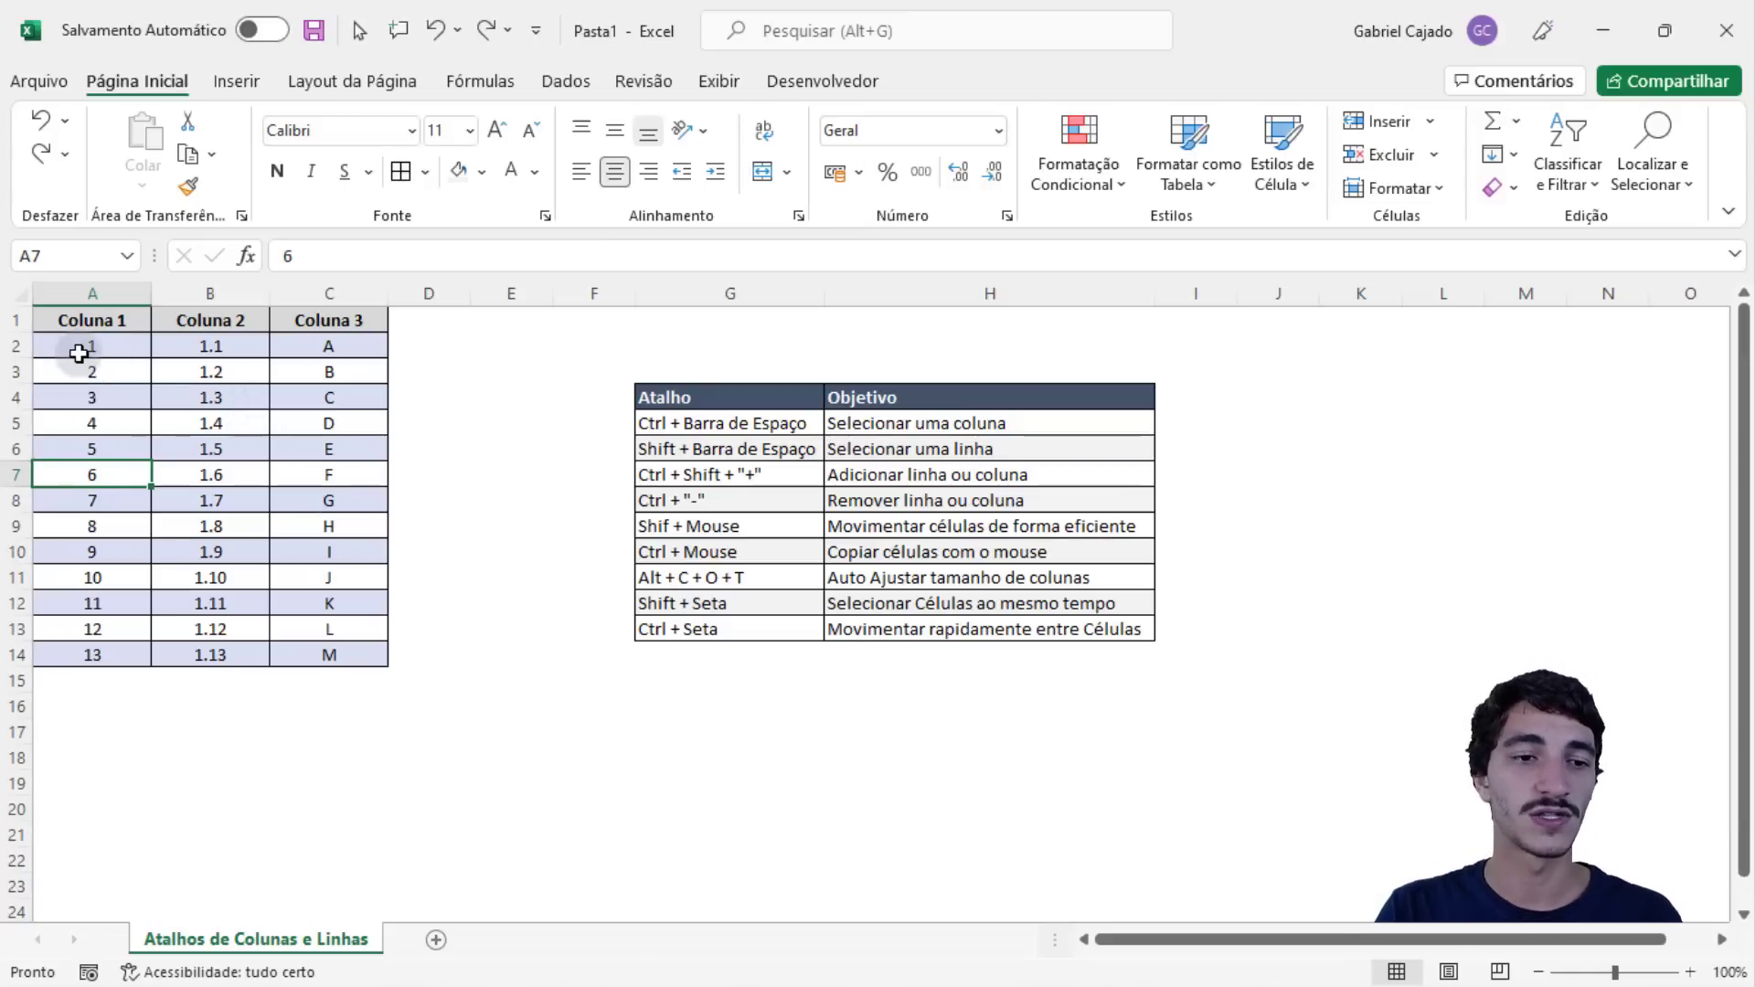
- Try ranges in the first two data rows, from A2:C3 down to A2:A3 and A3
mouse_move(75, 344)
left_mouse_down()
mouse_move(87, 364)
mouse_move(370, 367)
left_mouse_up()
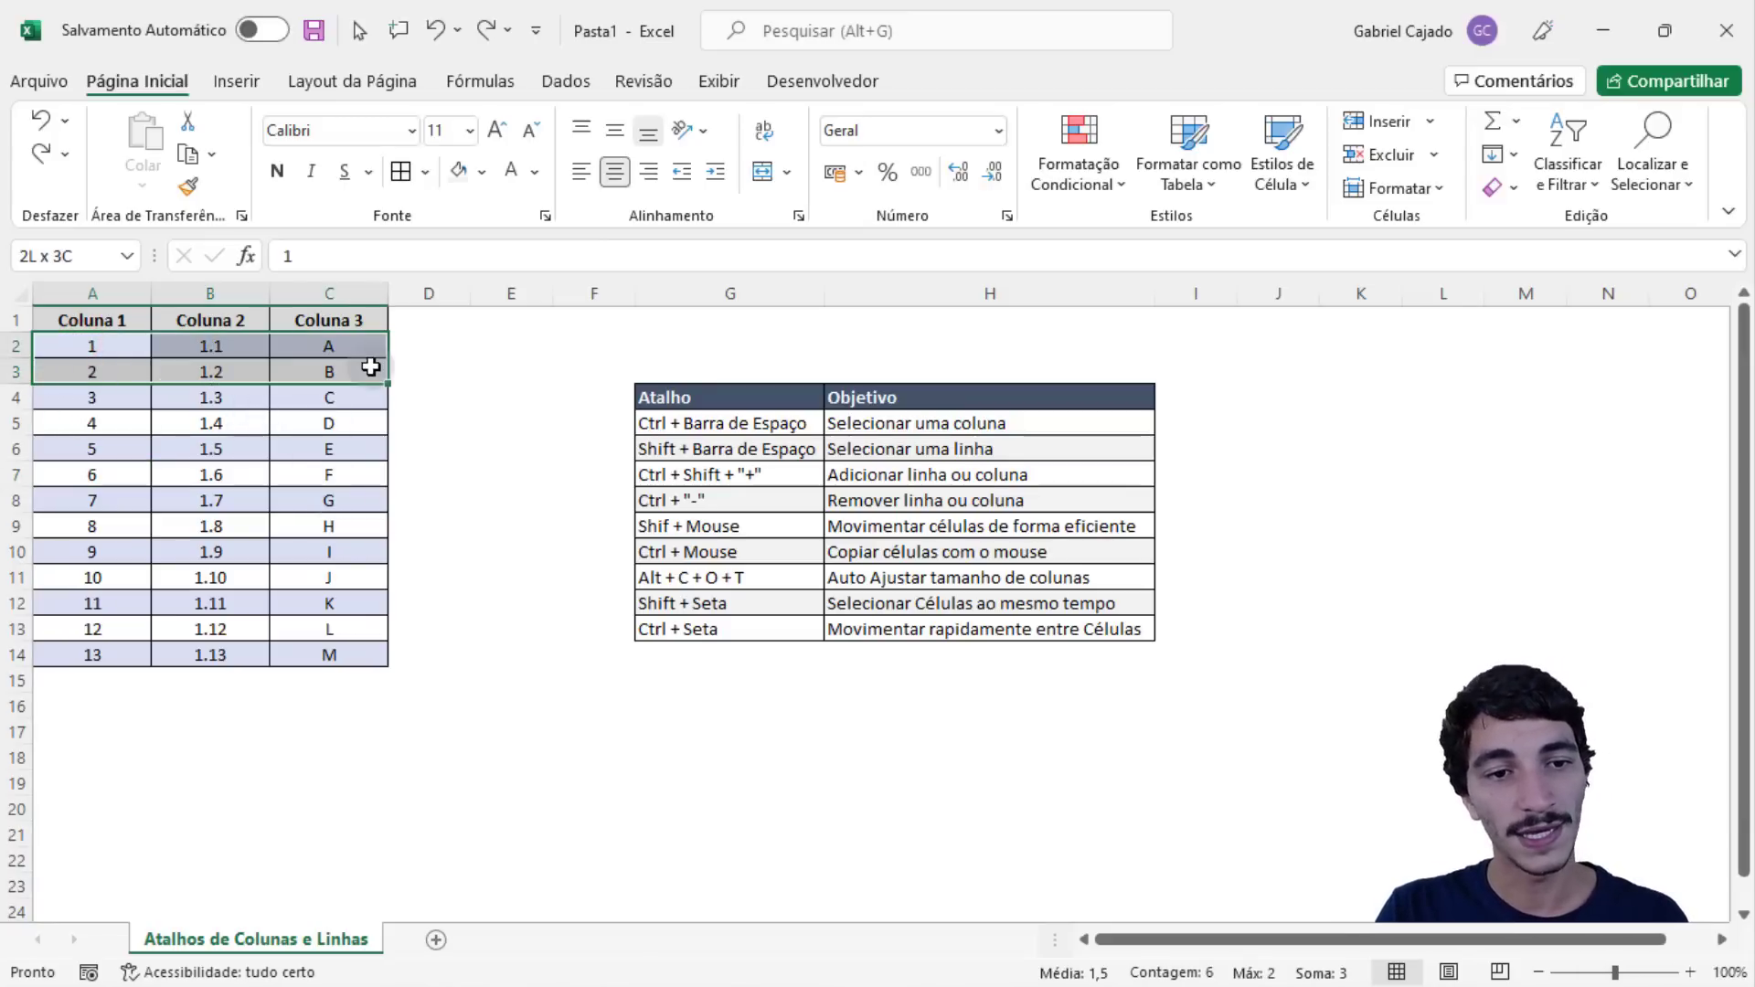
left_click_drag(107, 348, 109, 371)
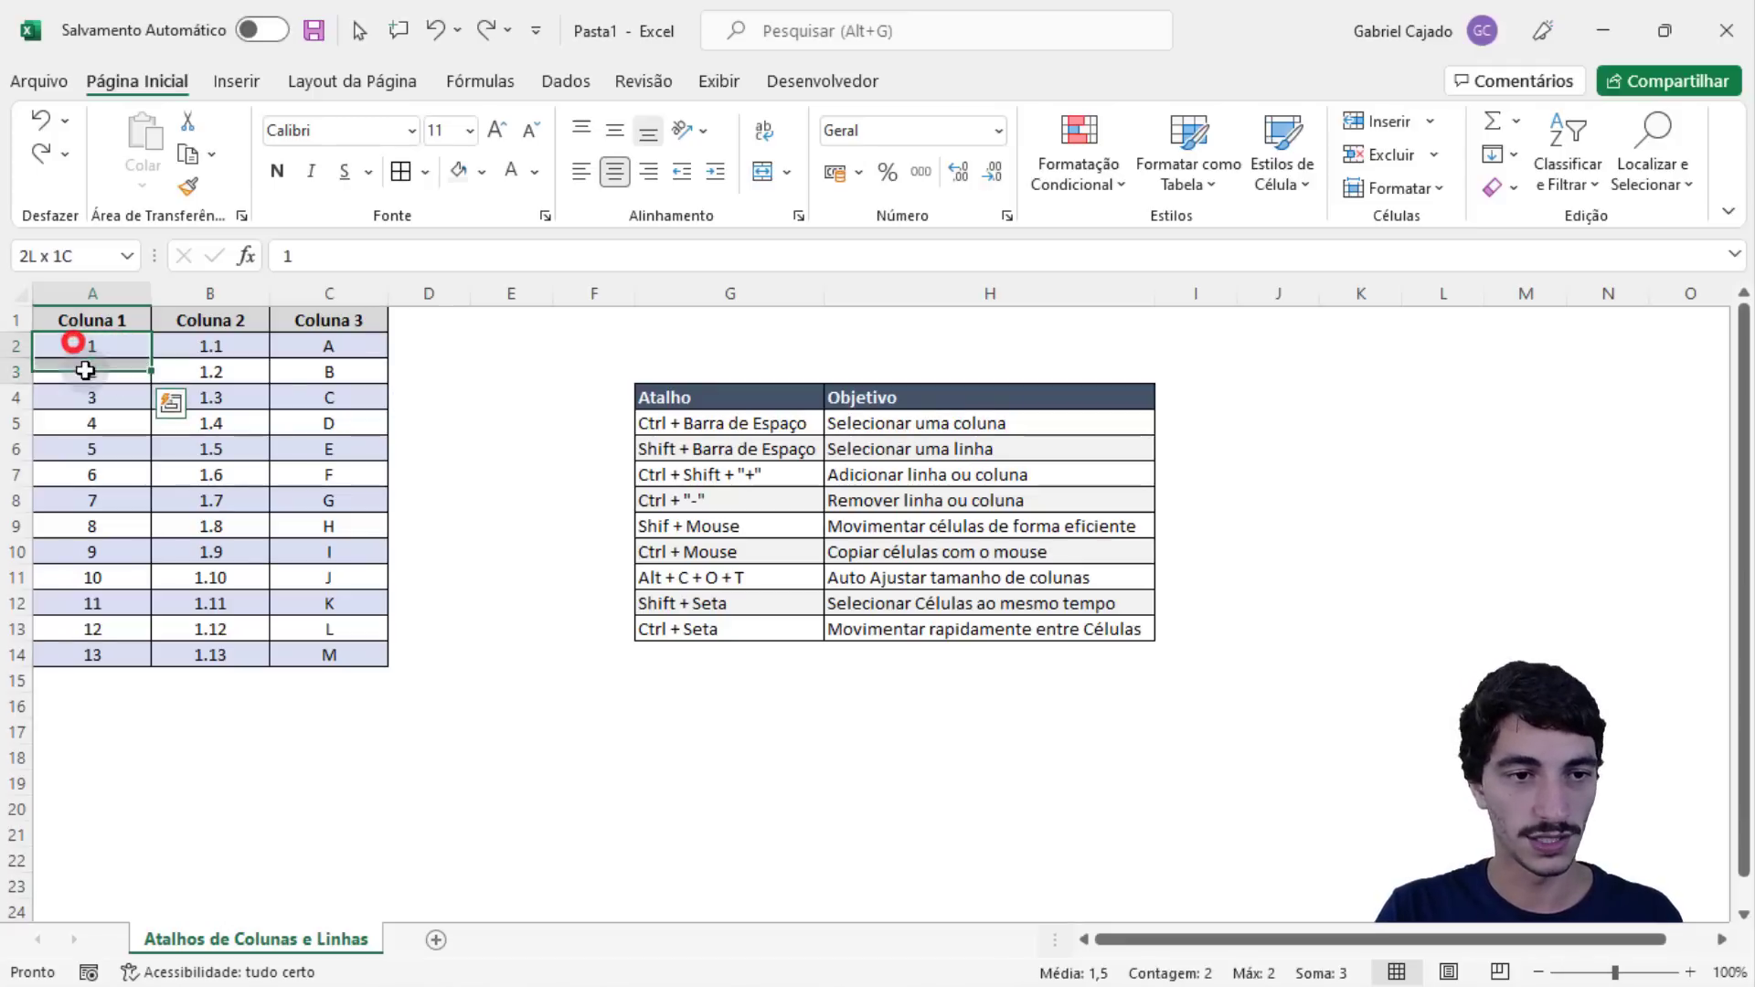
left_click(71, 344)
left_click_drag(98, 370, 99, 374)
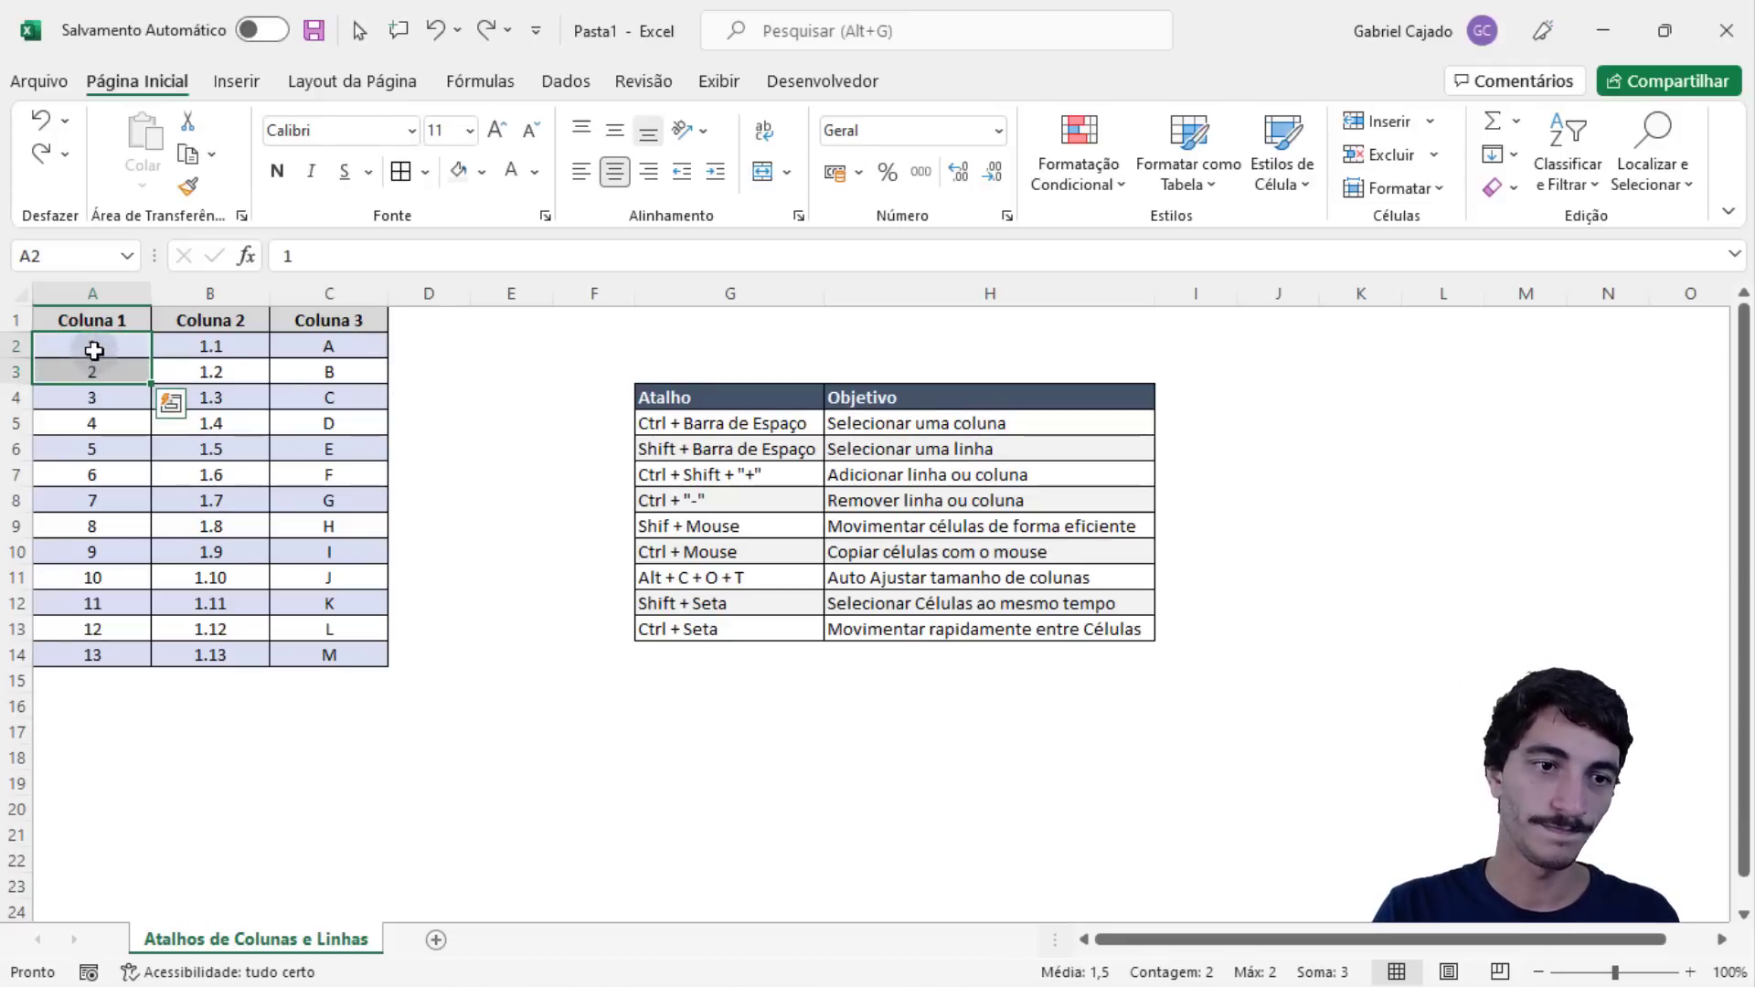
left_click(91, 347)
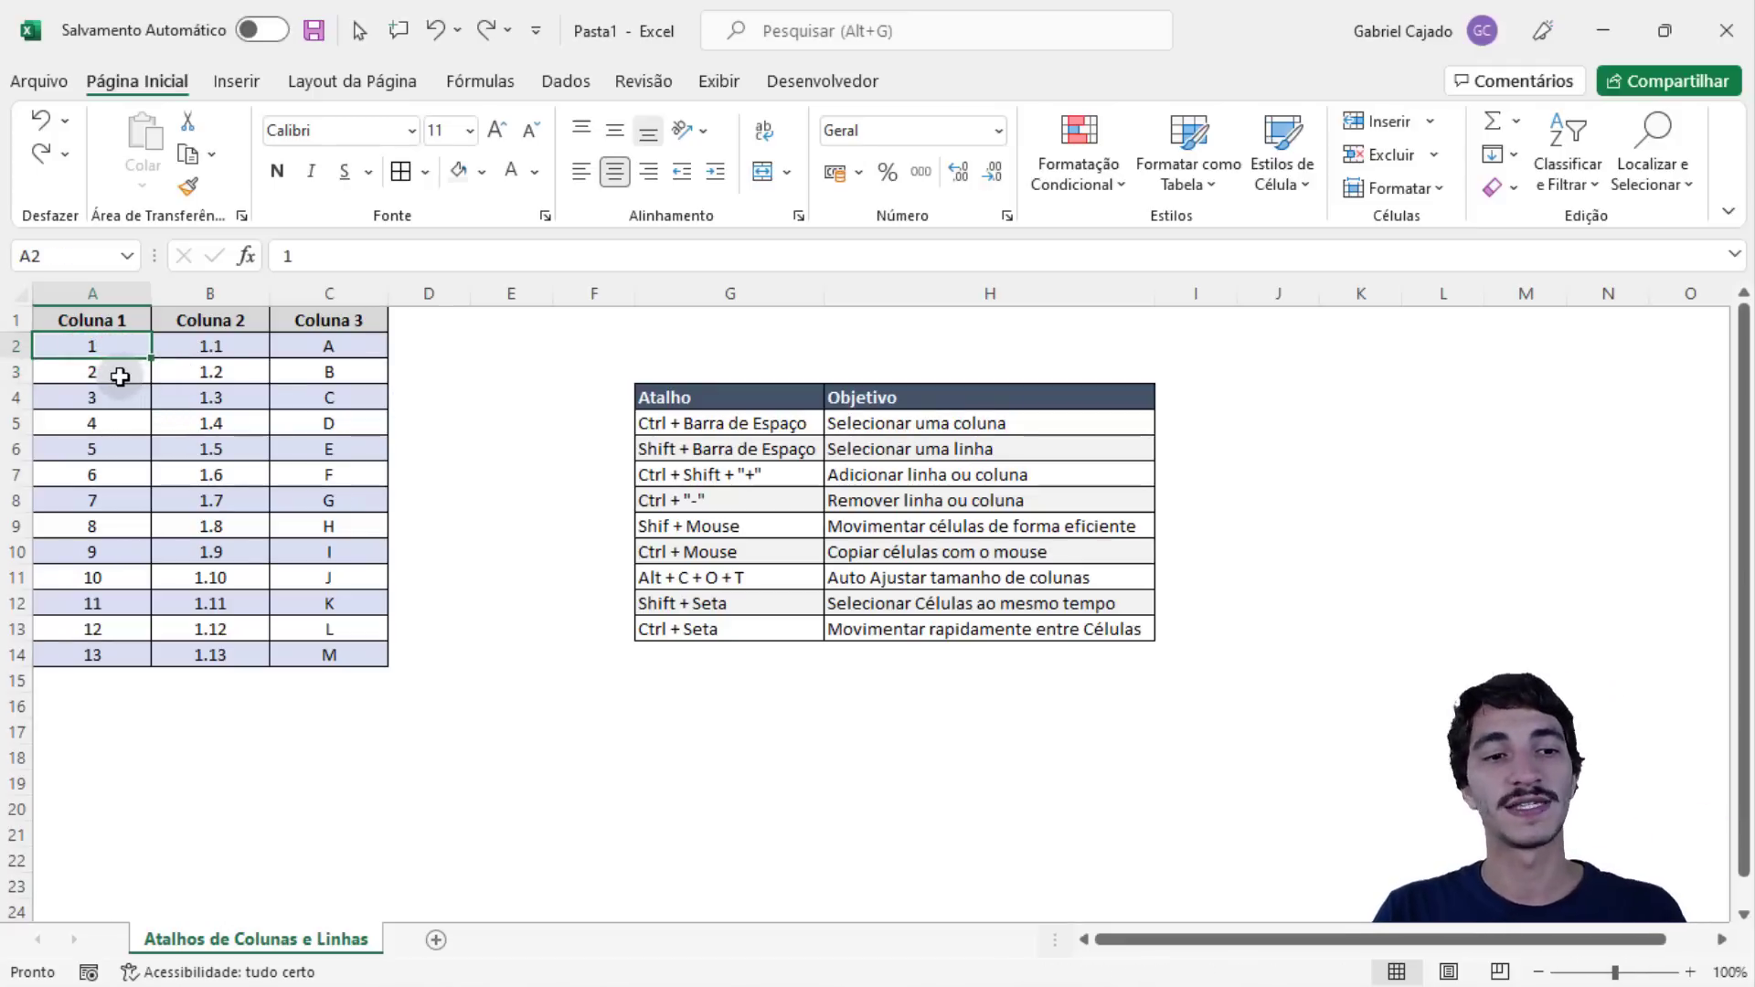
left_click(117, 375)
- Insert a blank row at row 3 and delete it, via menu then Ctrl+Shift+Plus
left_click(7, 375)
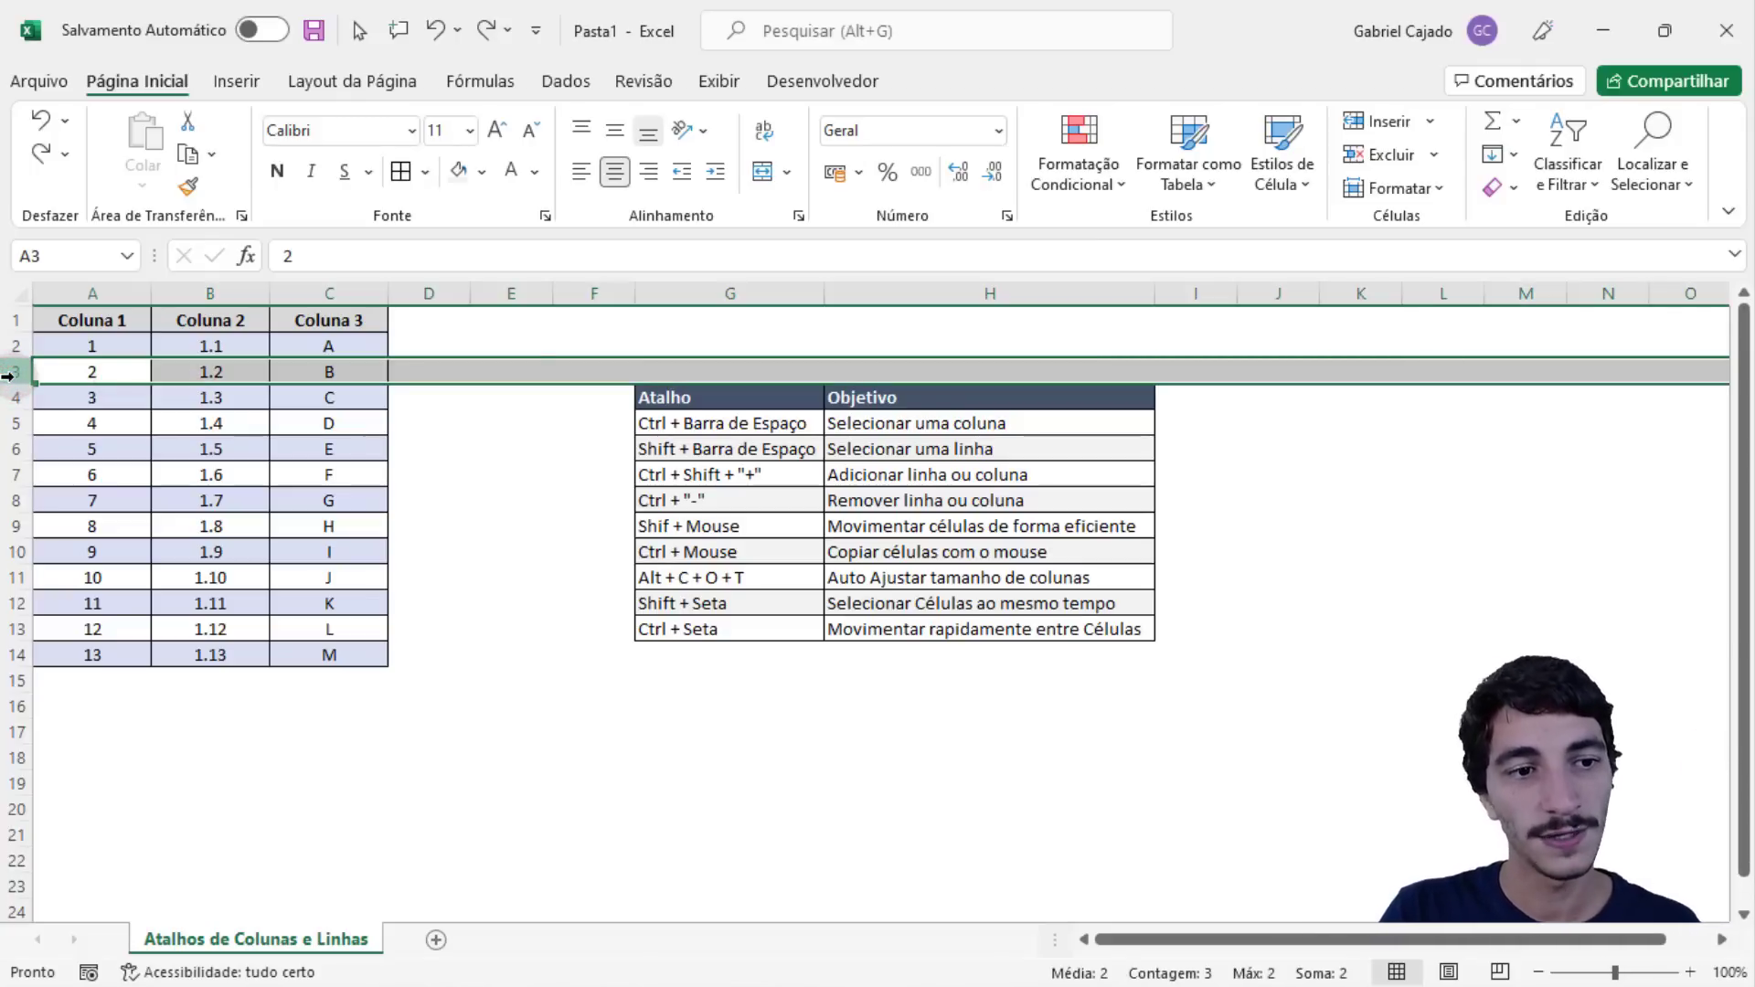
right_click(7, 374)
left_click(81, 590)
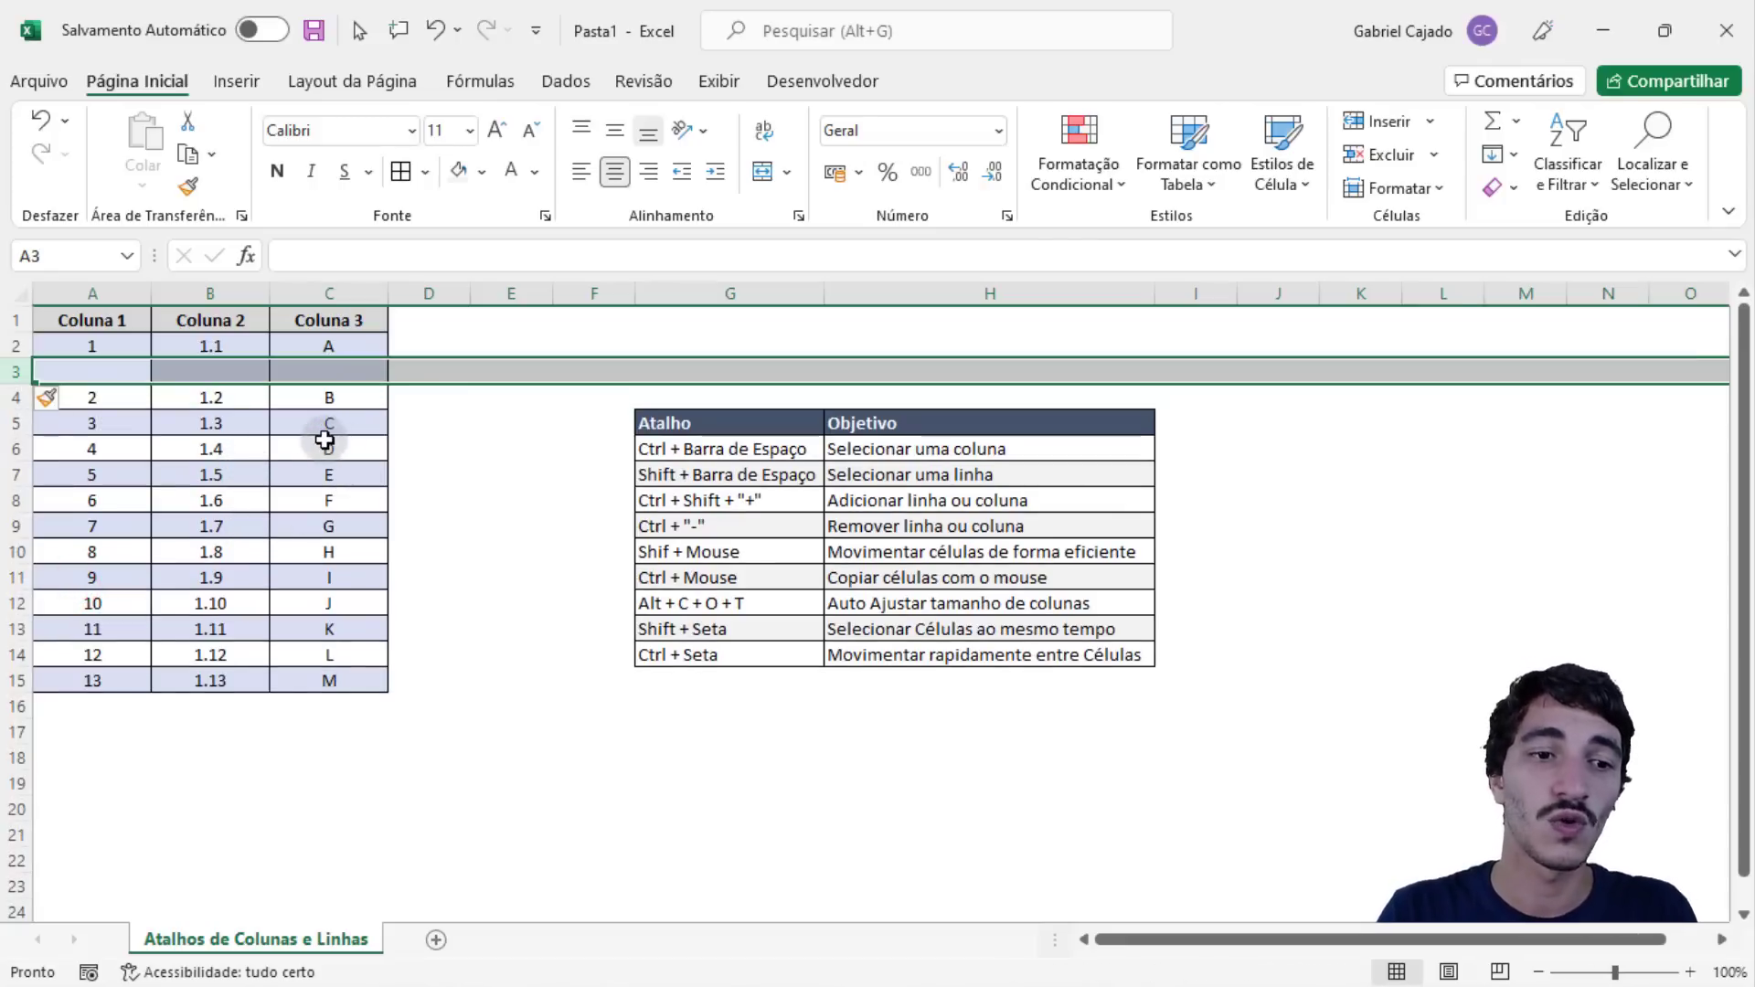
key("ctrl+minus")
left_click(117, 368)
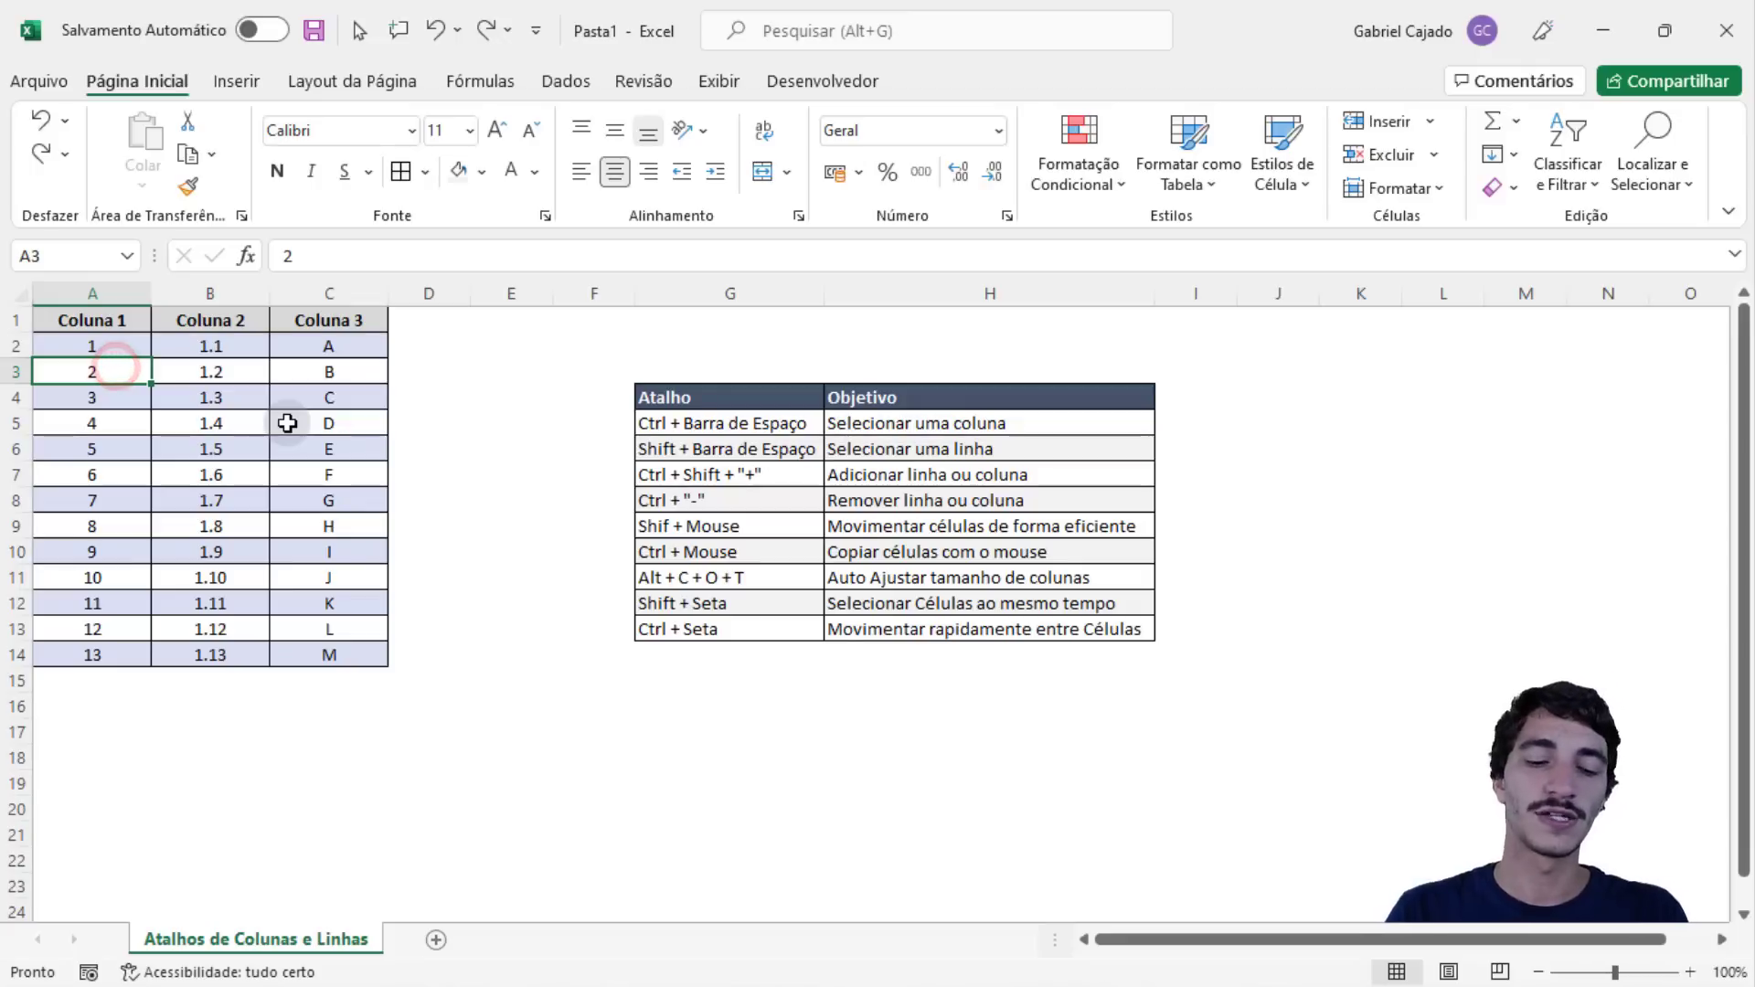
key("shift+space")
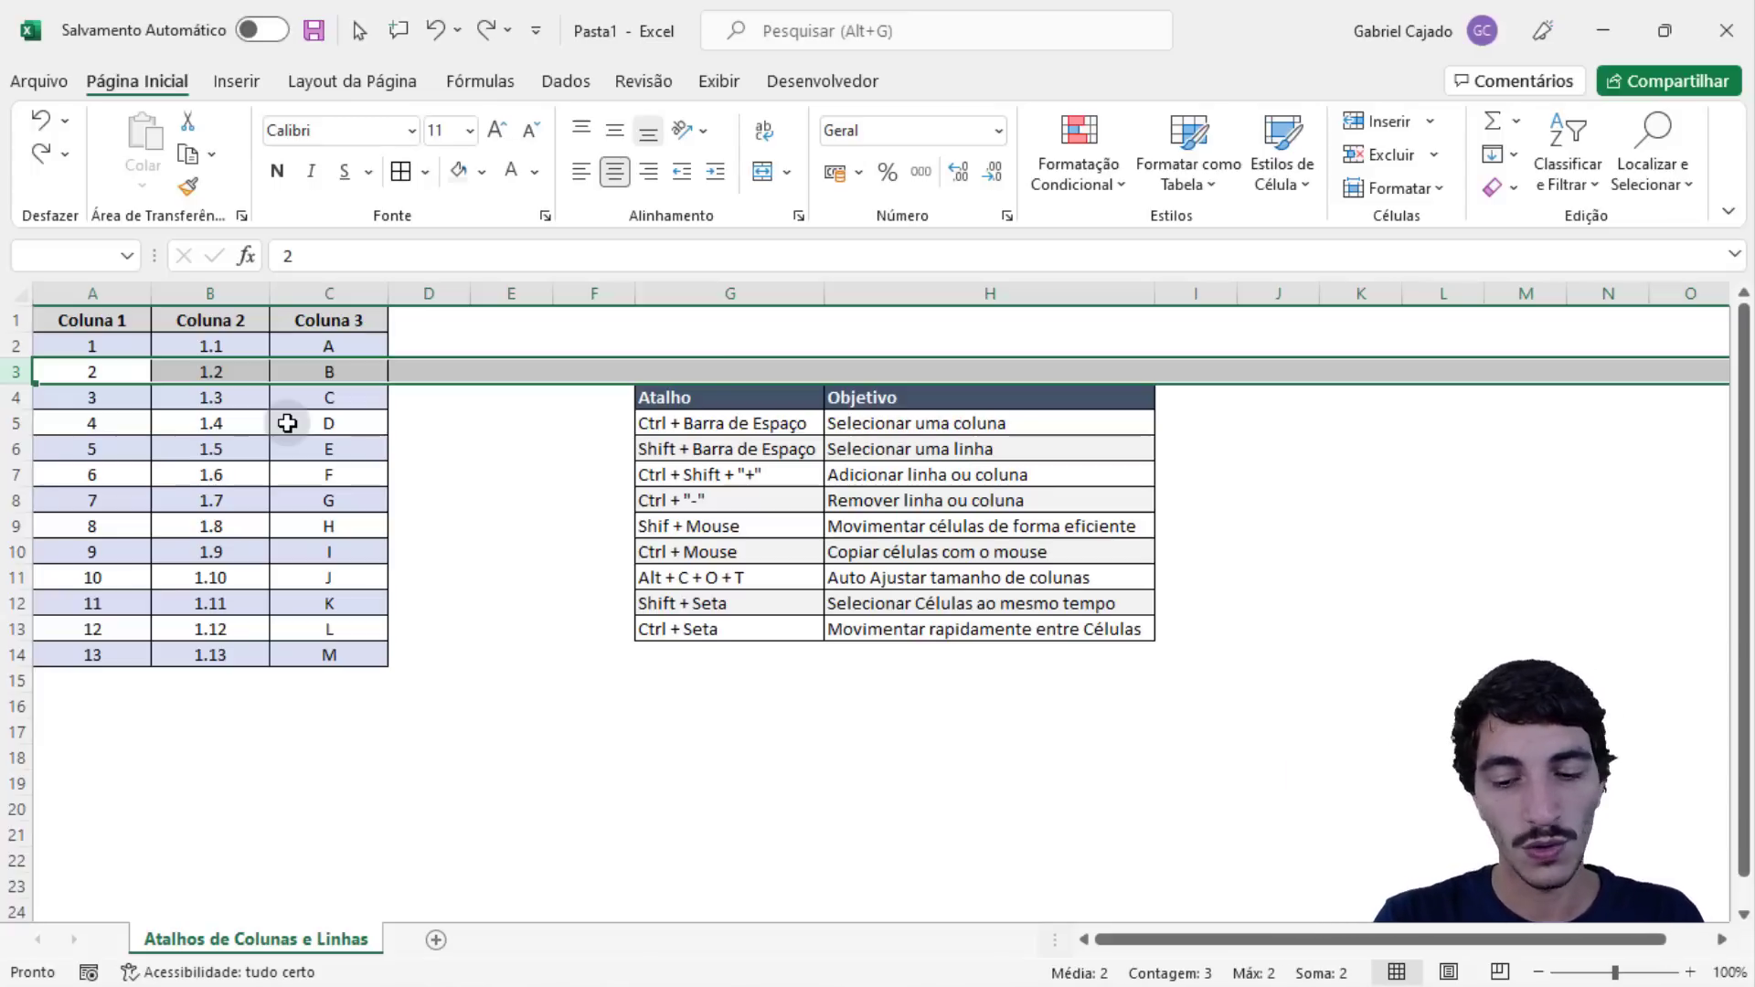
key("ctrl+shift+plus")
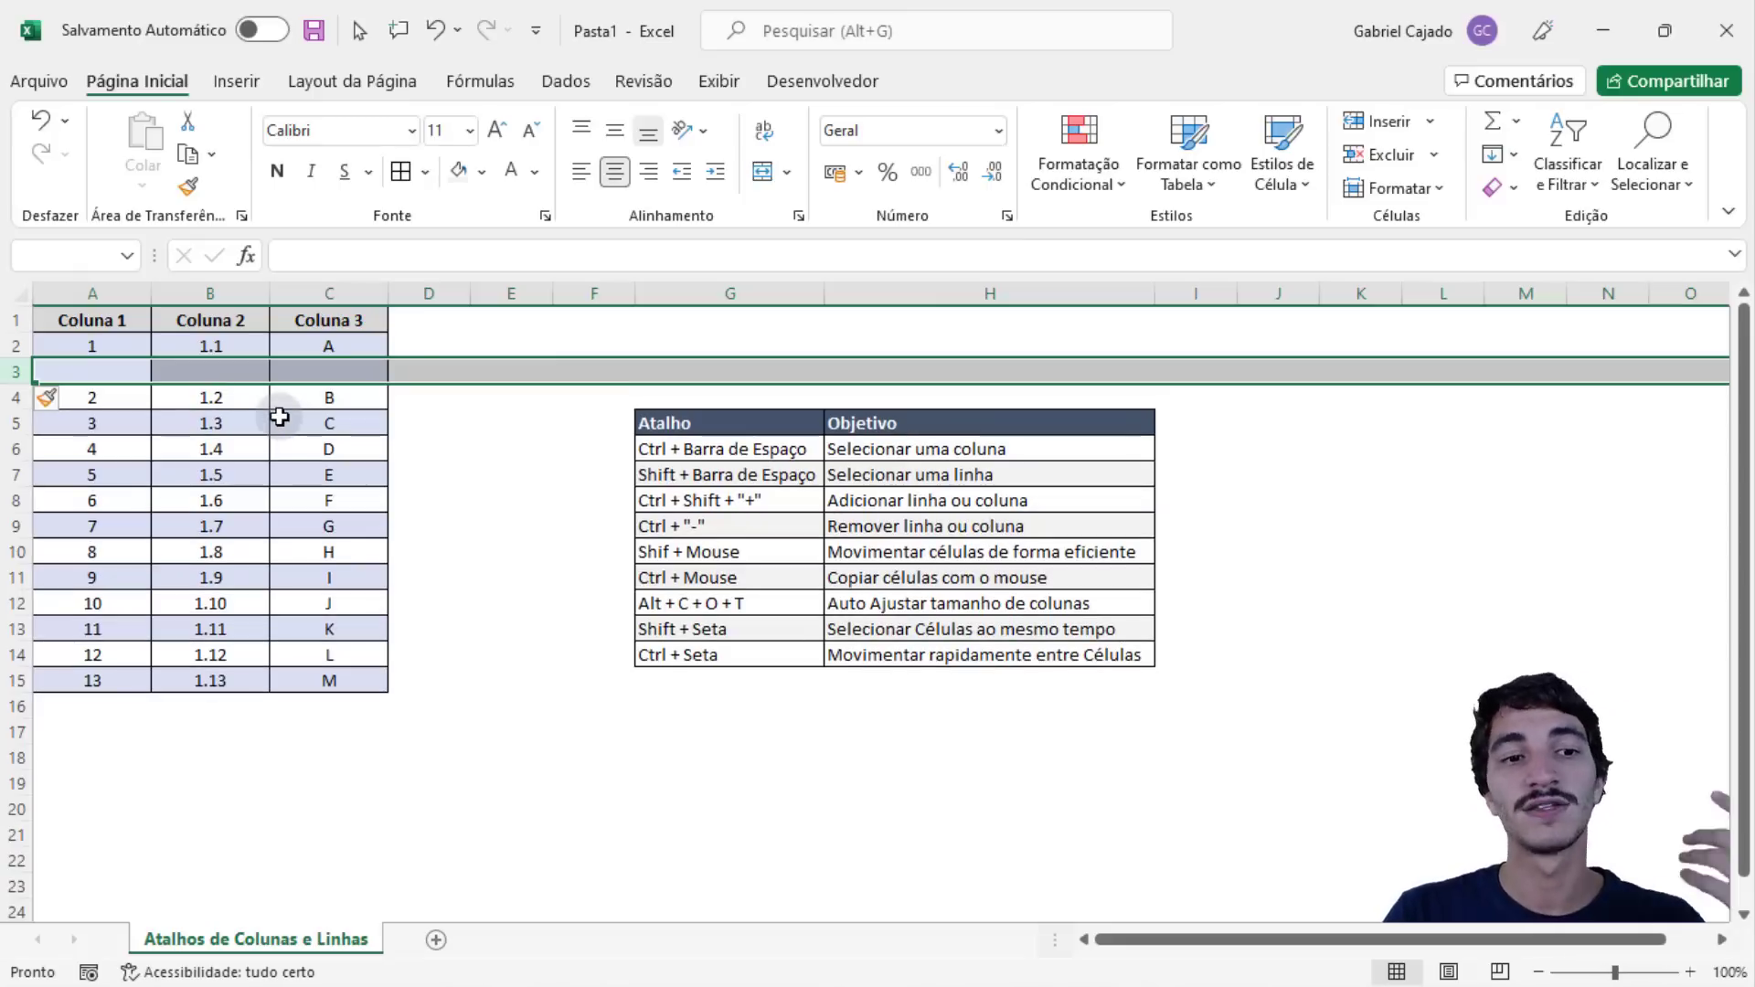
key("ctrl+minus")
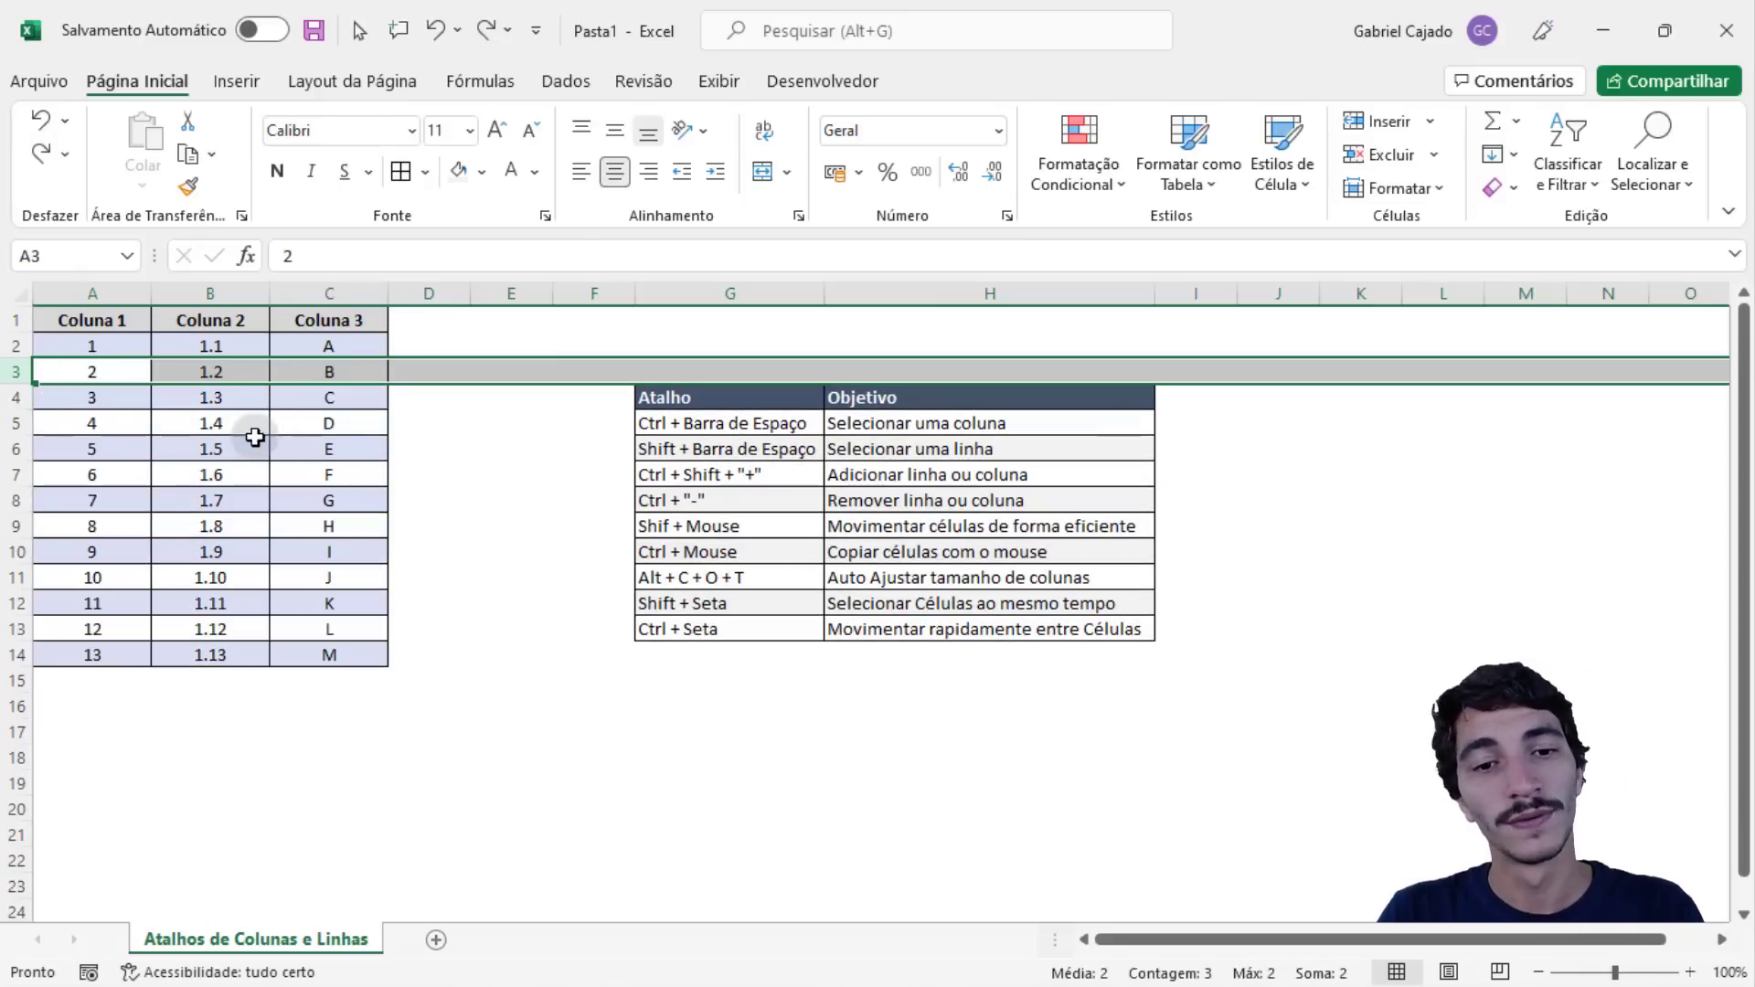
- Insert an empty column at column B with Ctrl+Shift+Plus, then undo it
left_click(228, 403)
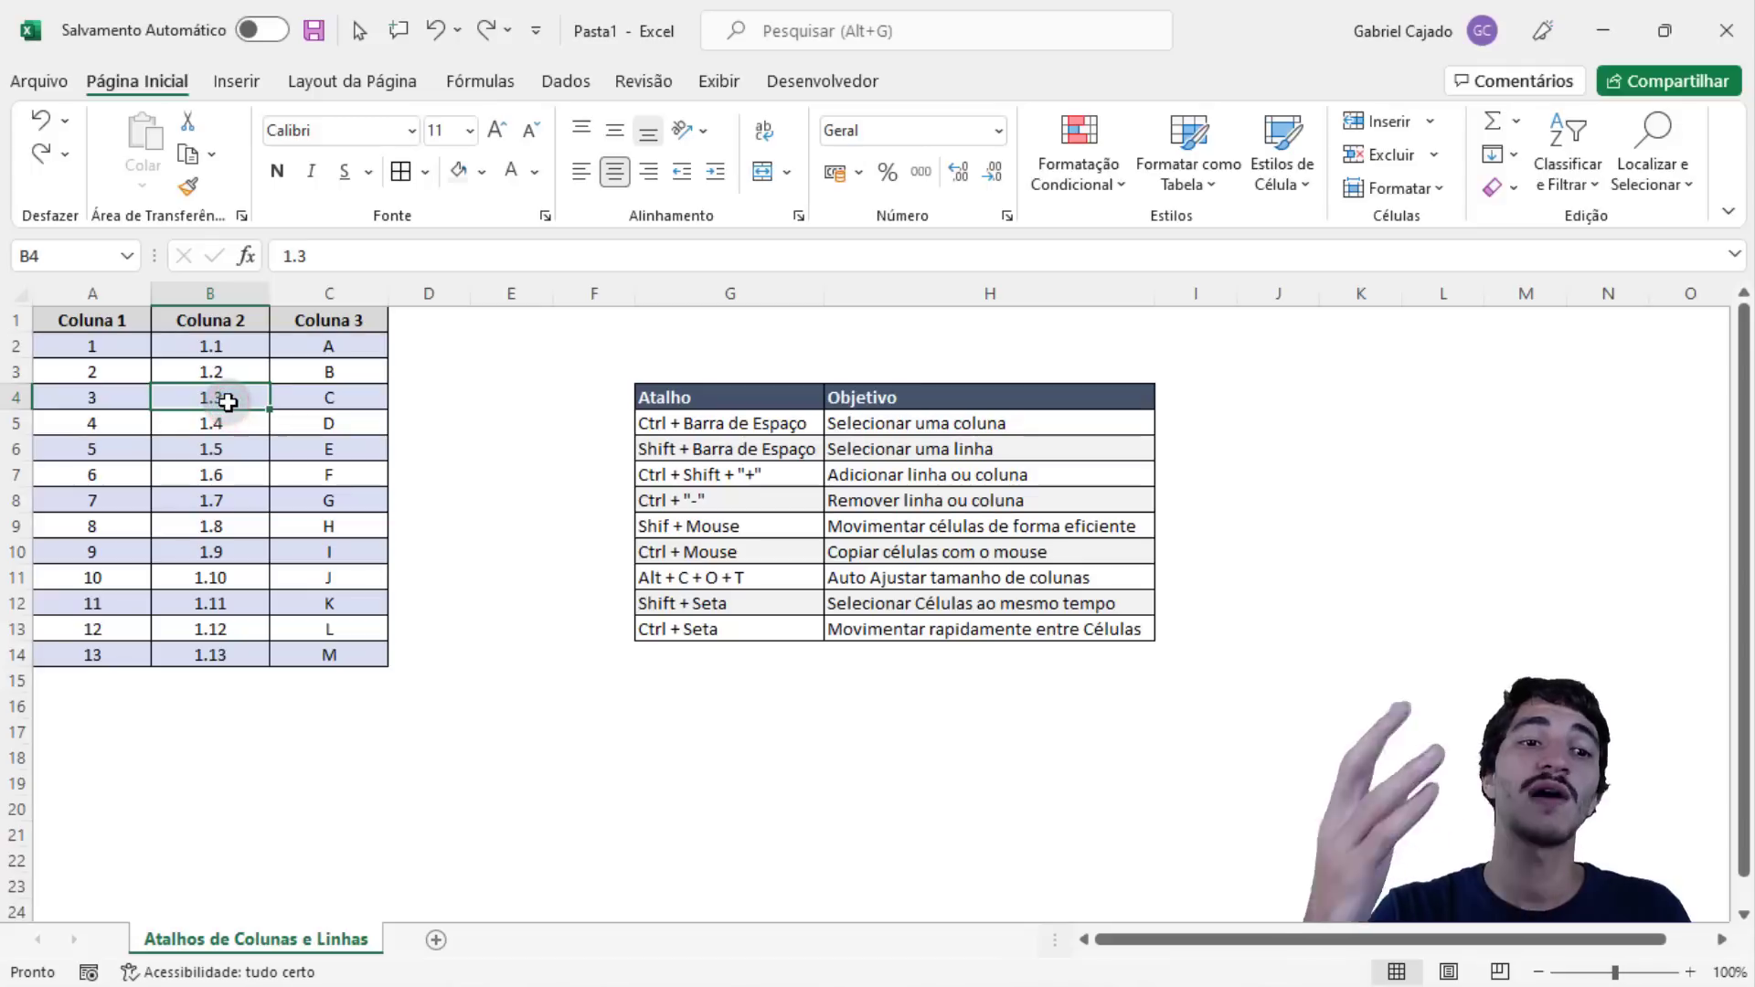
key("ctrl+space")
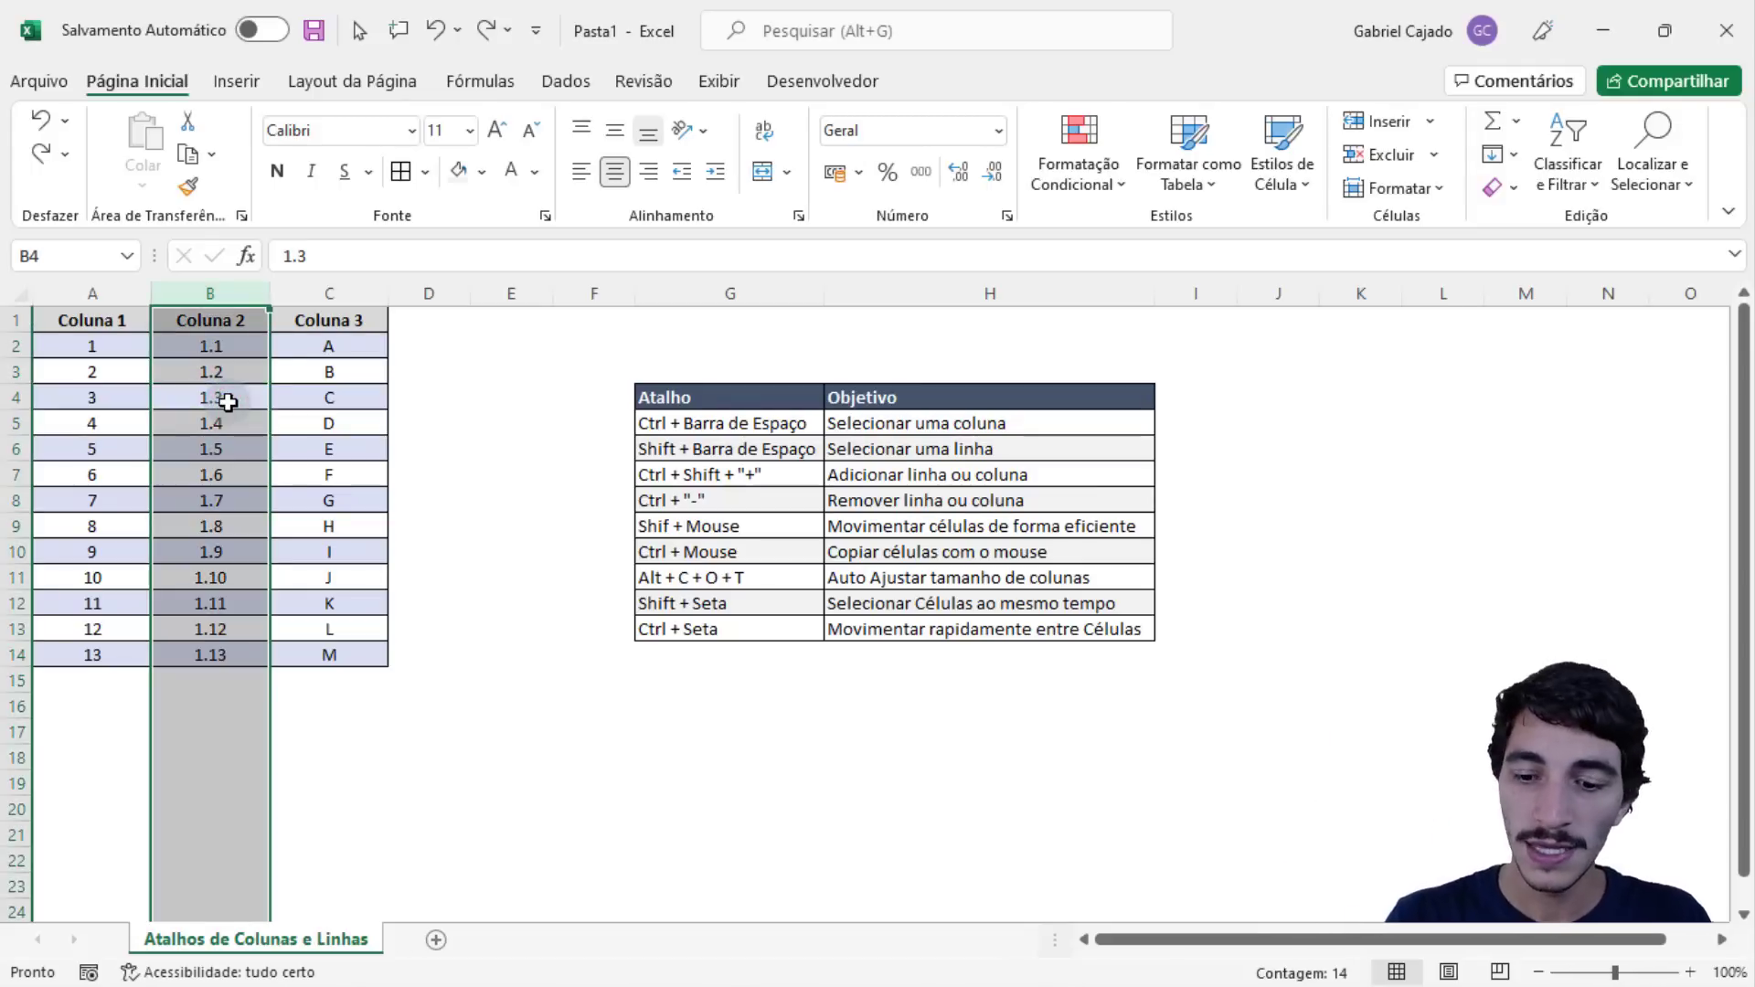
key("ctrl+shift+plus")
left_click(228, 404)
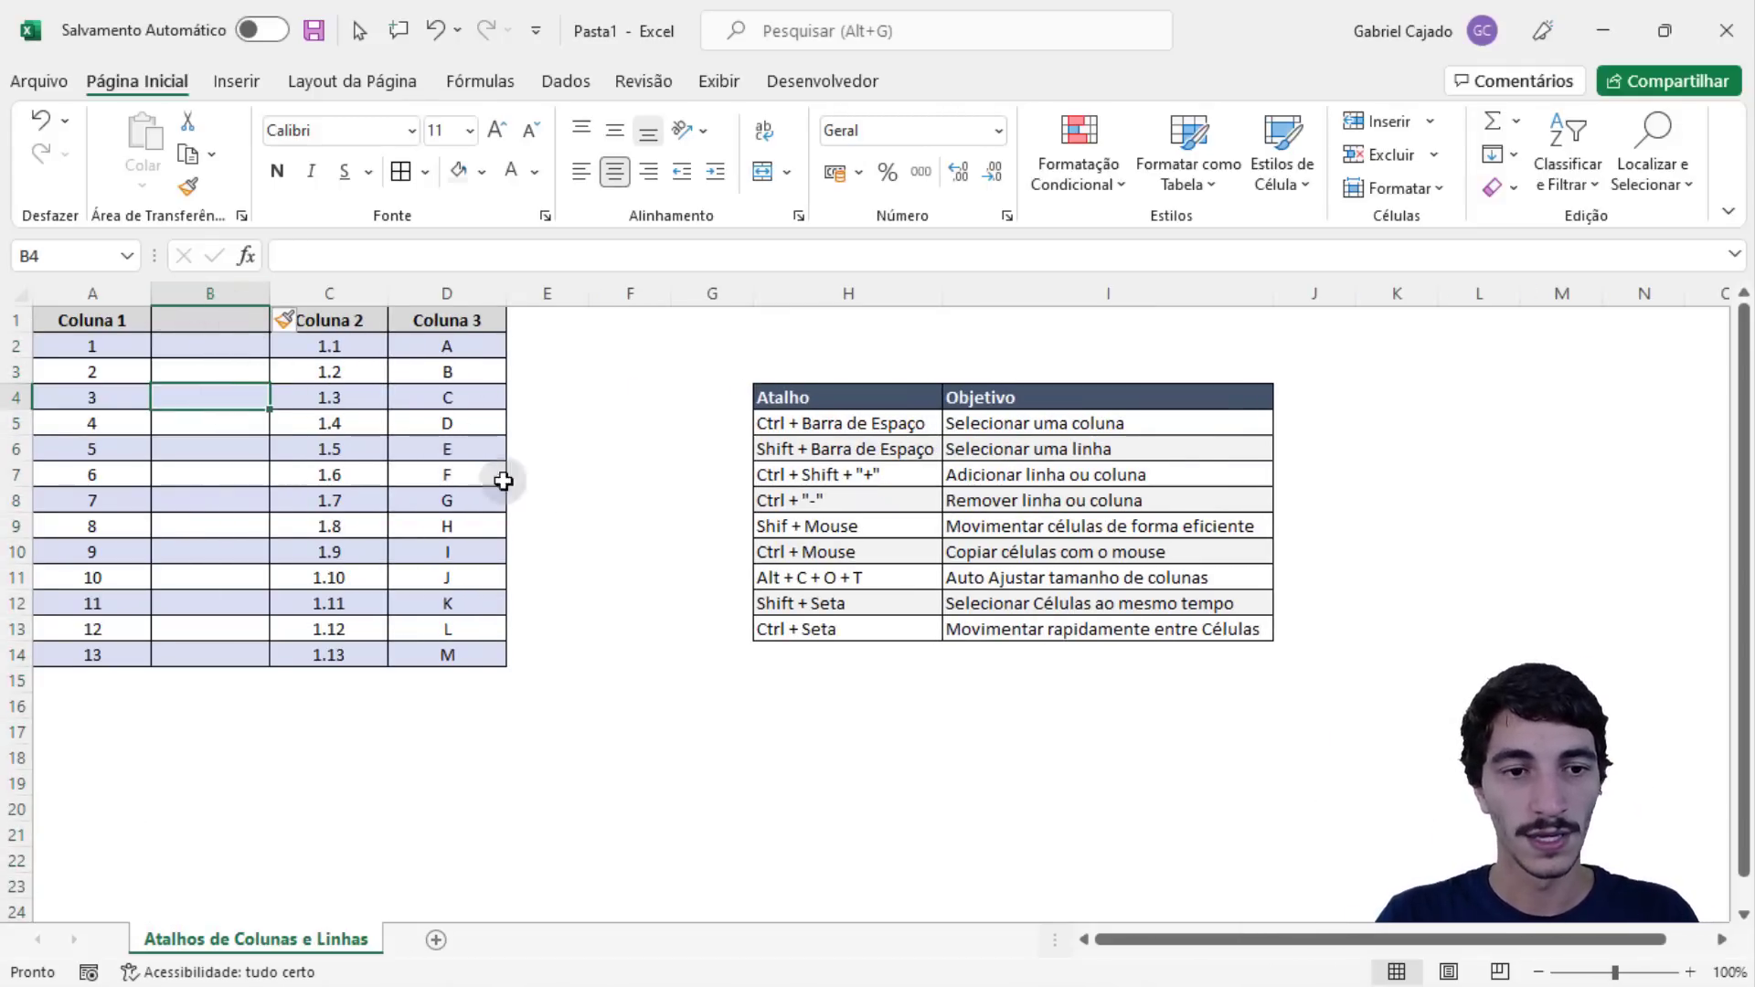
key("ctrl+z")
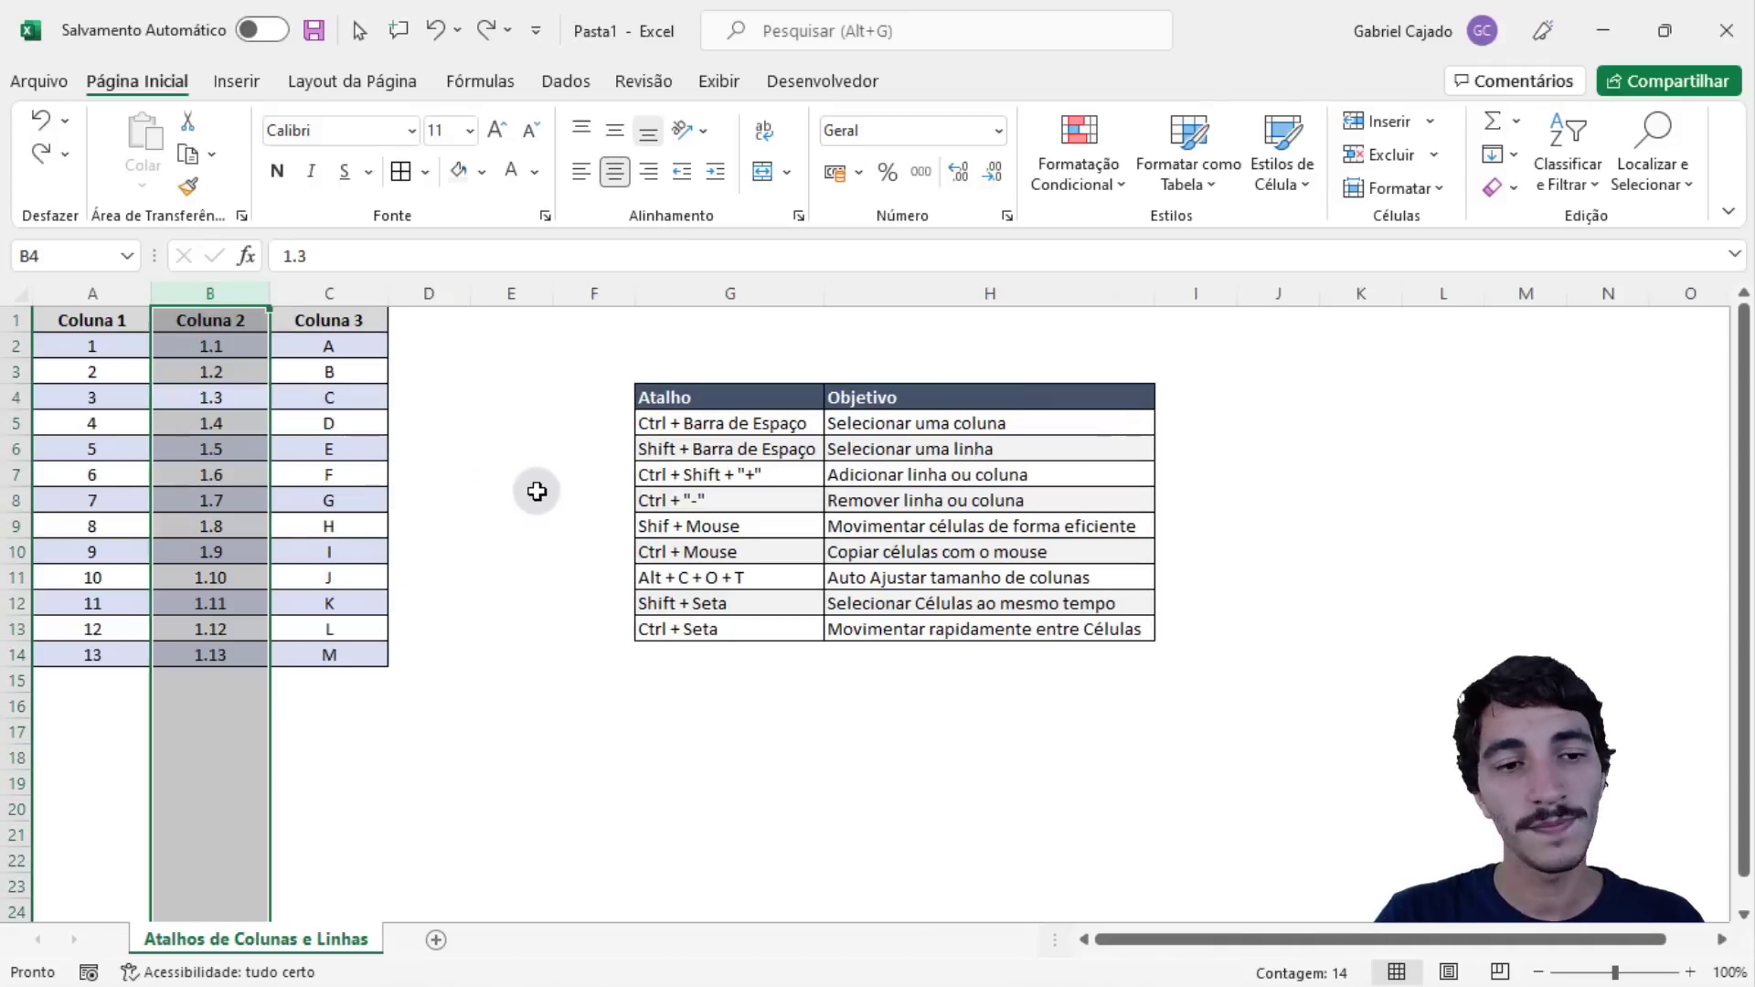
left_click(173, 498)
left_click(209, 386)
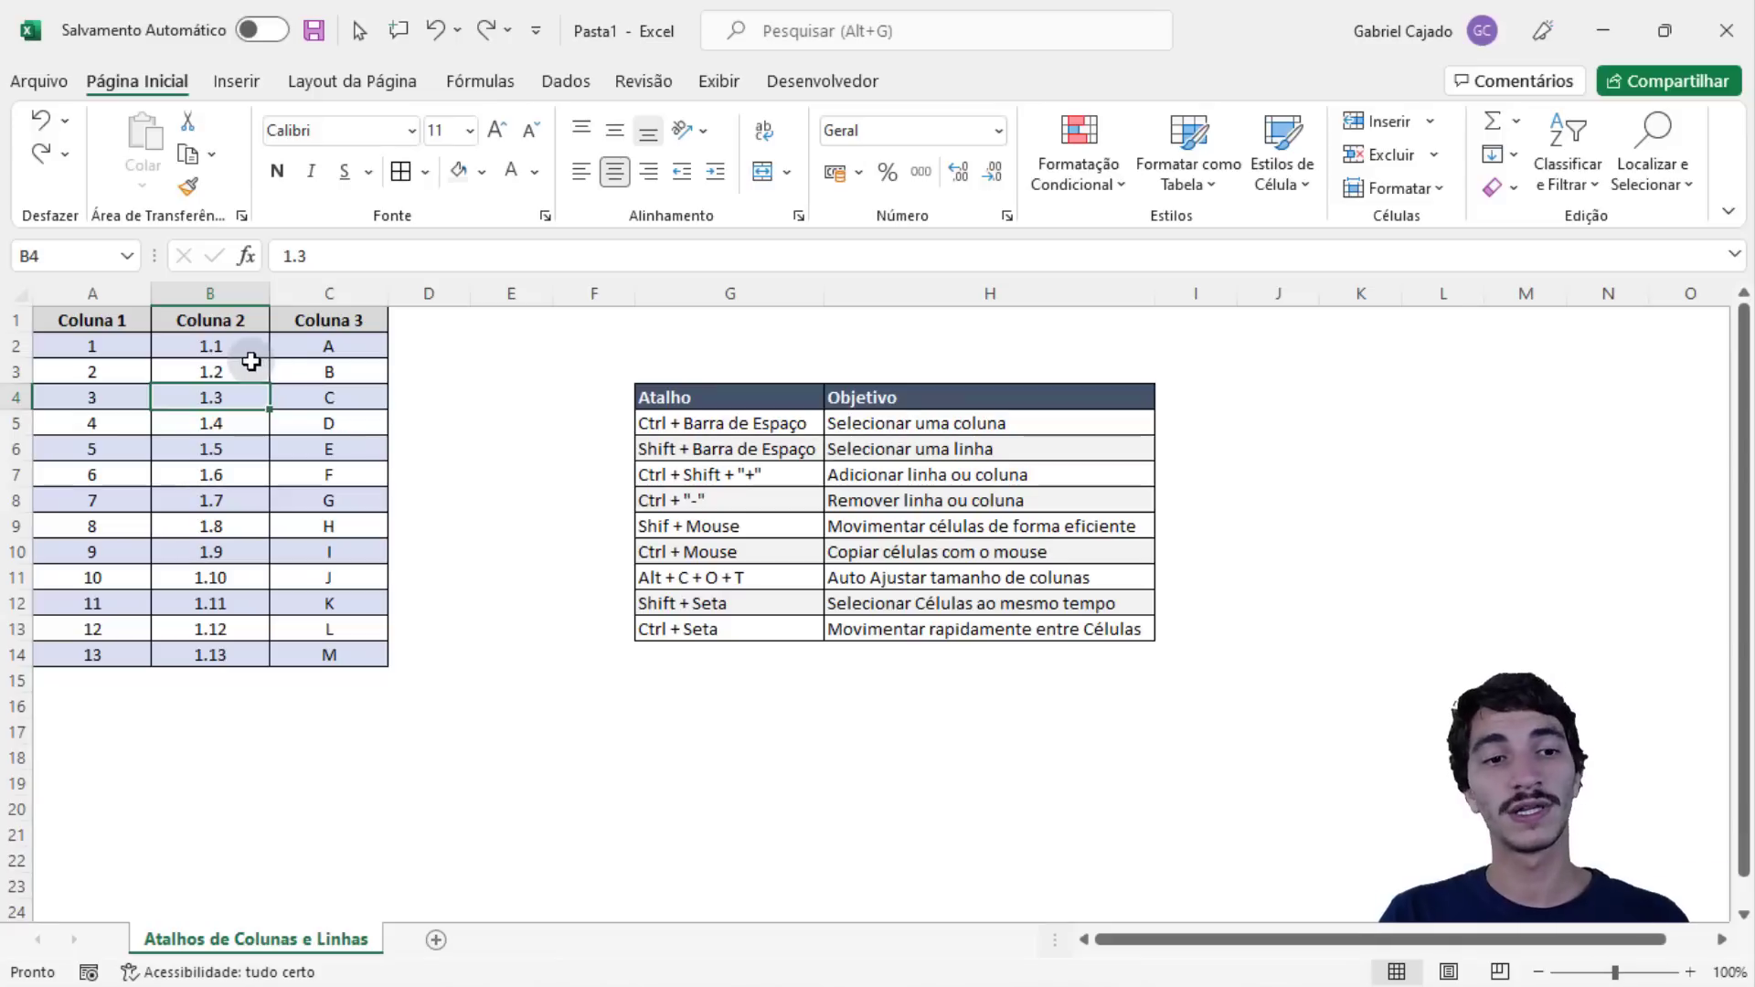
- Select A2:C2 holding 1, 1.1 and A using Shift+Right
left_click(85, 347)
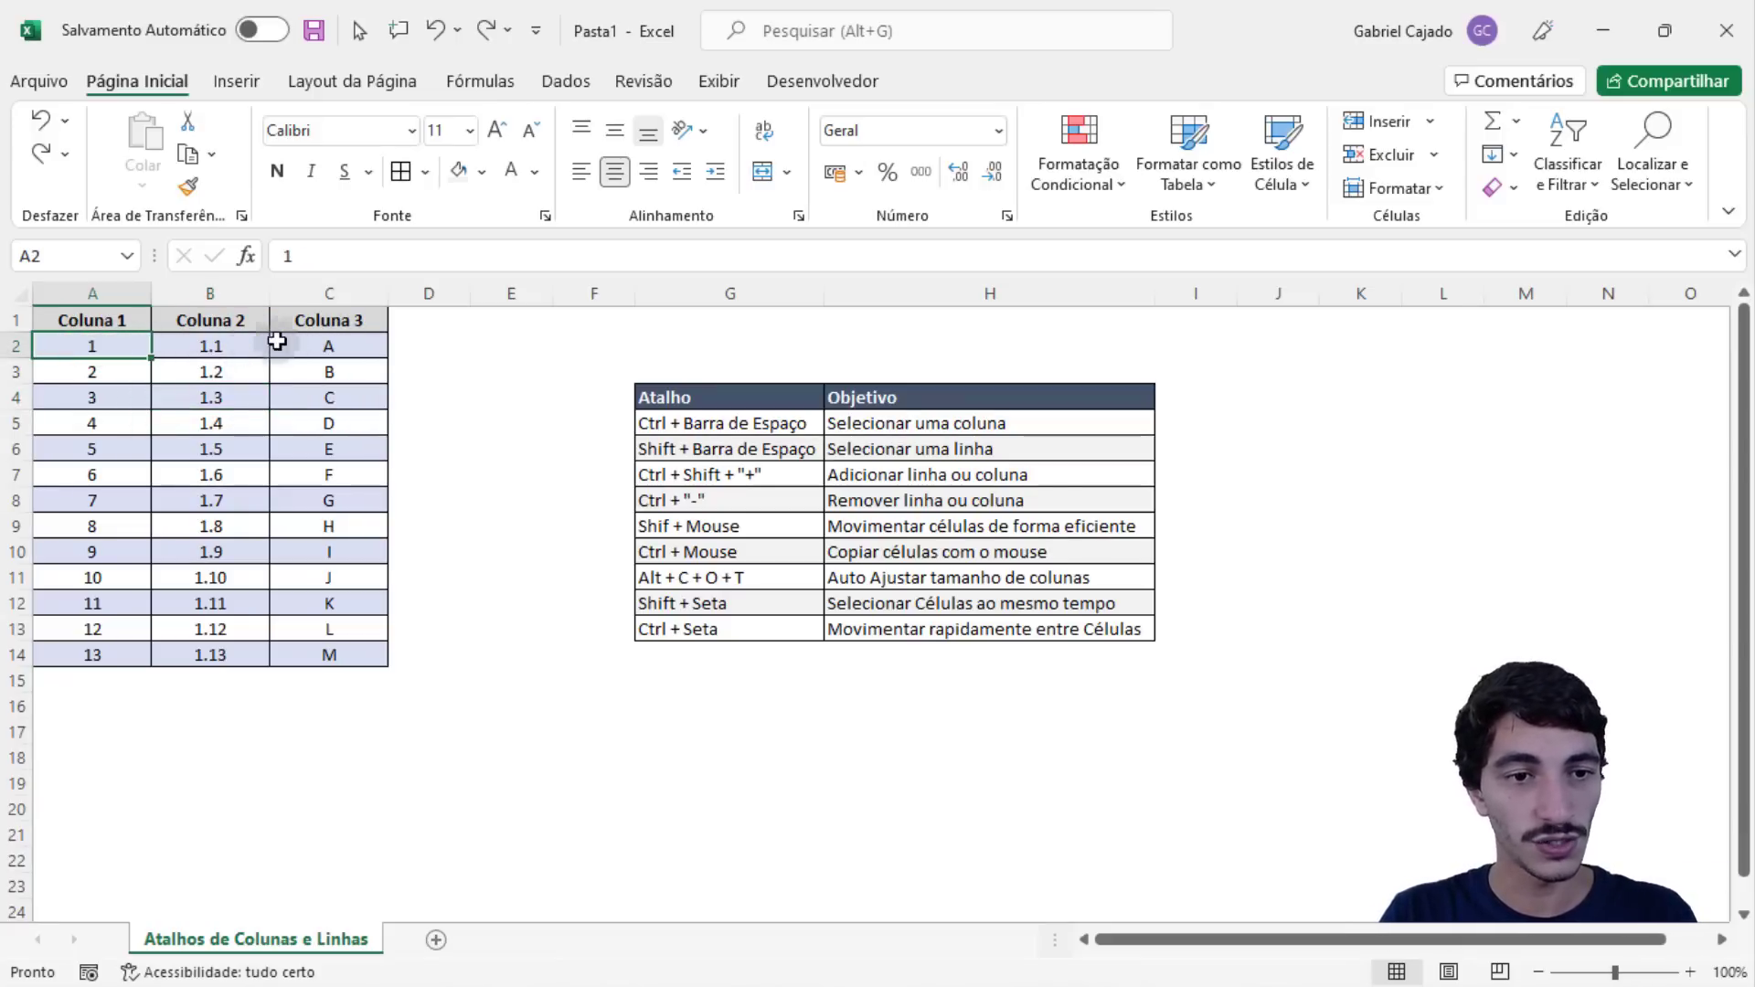
left_click(208, 348)
left_click(331, 346)
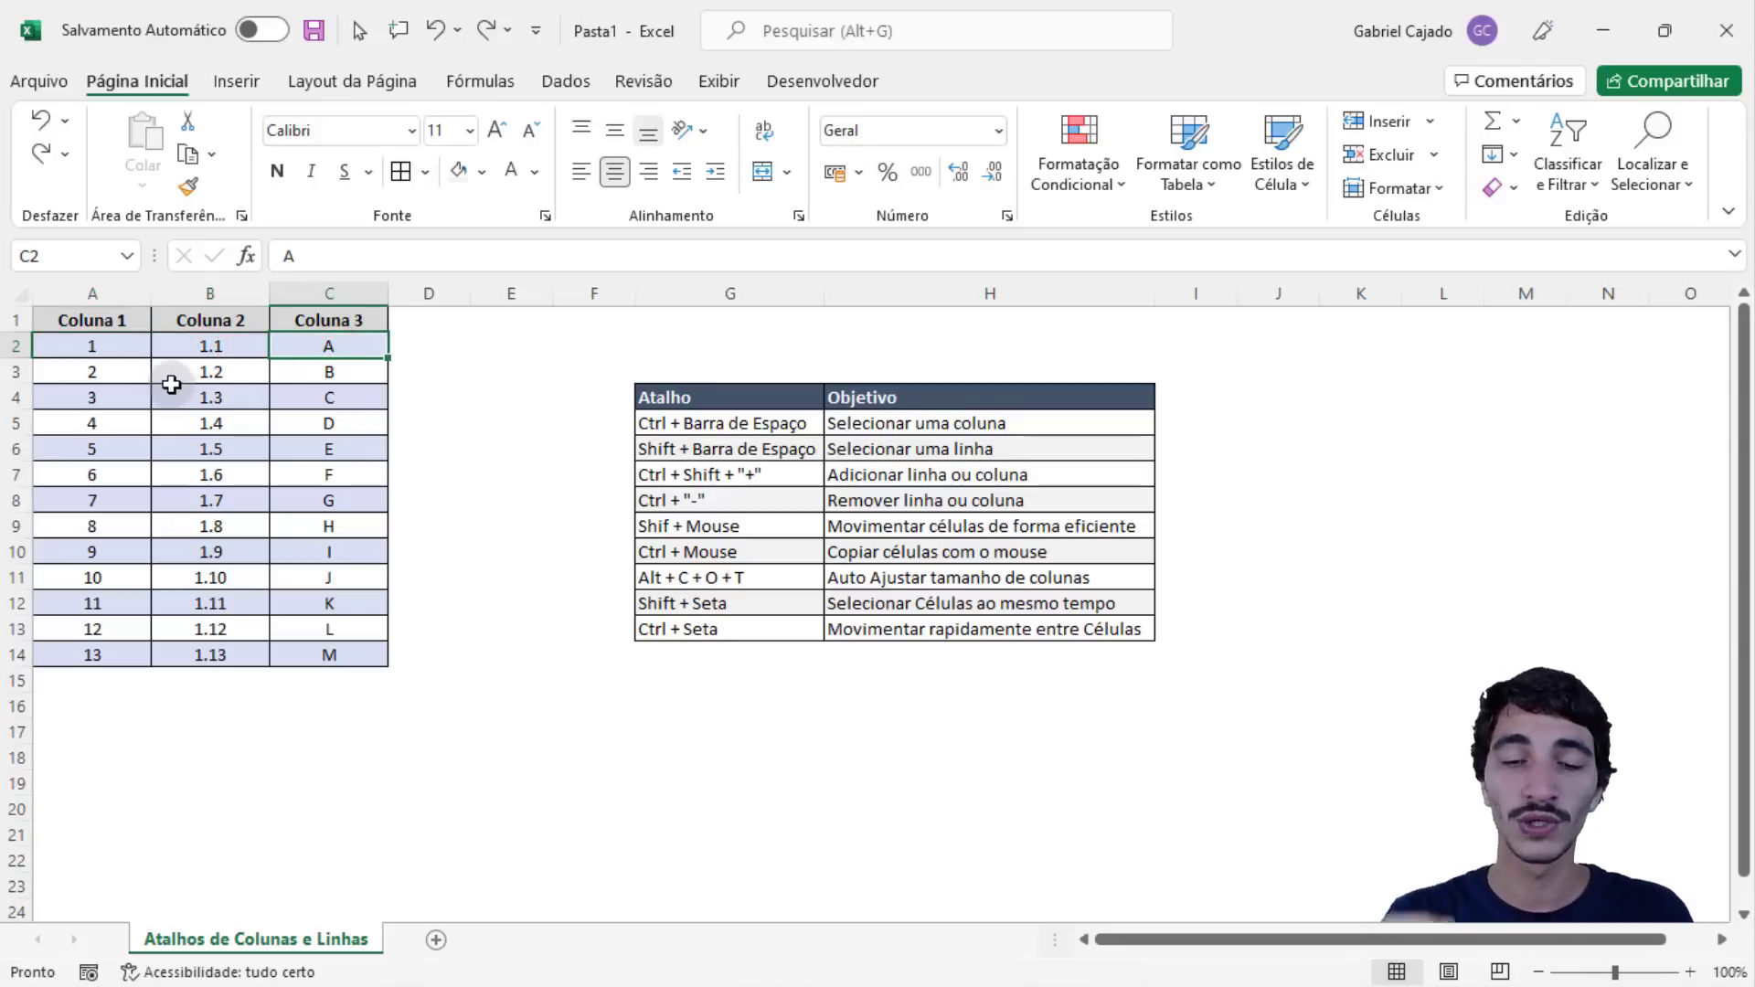
key("Left")
key("Left")
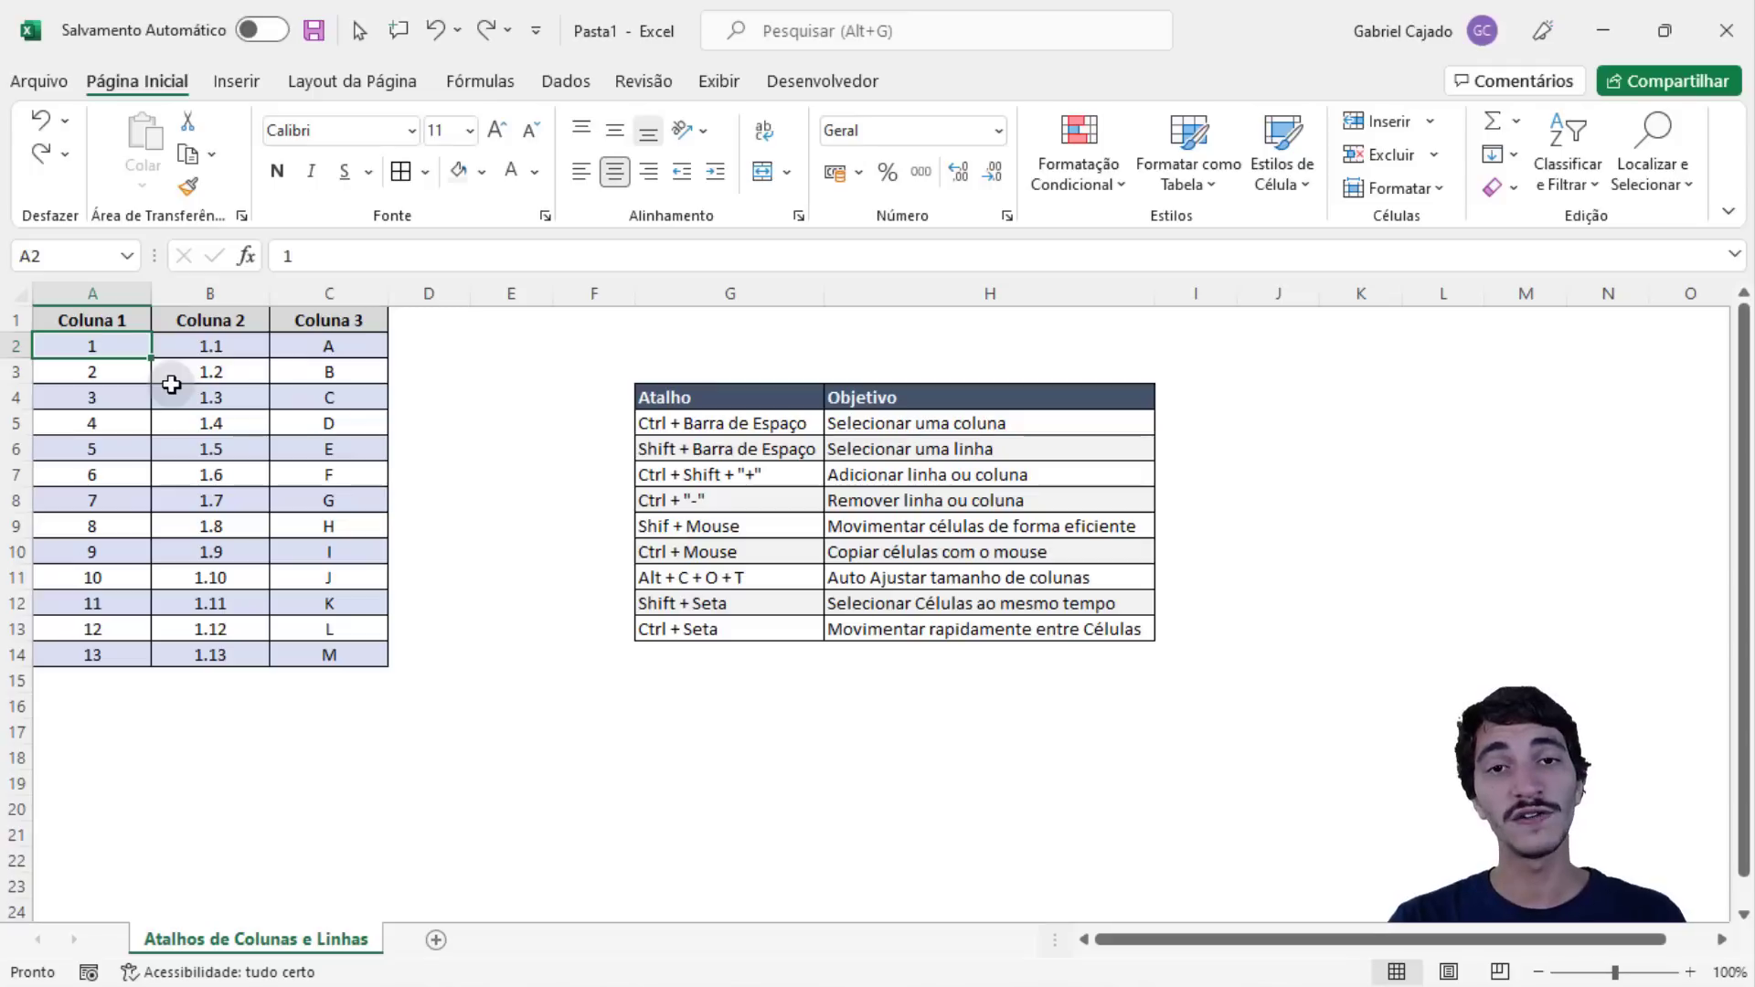
key("shift+Right")
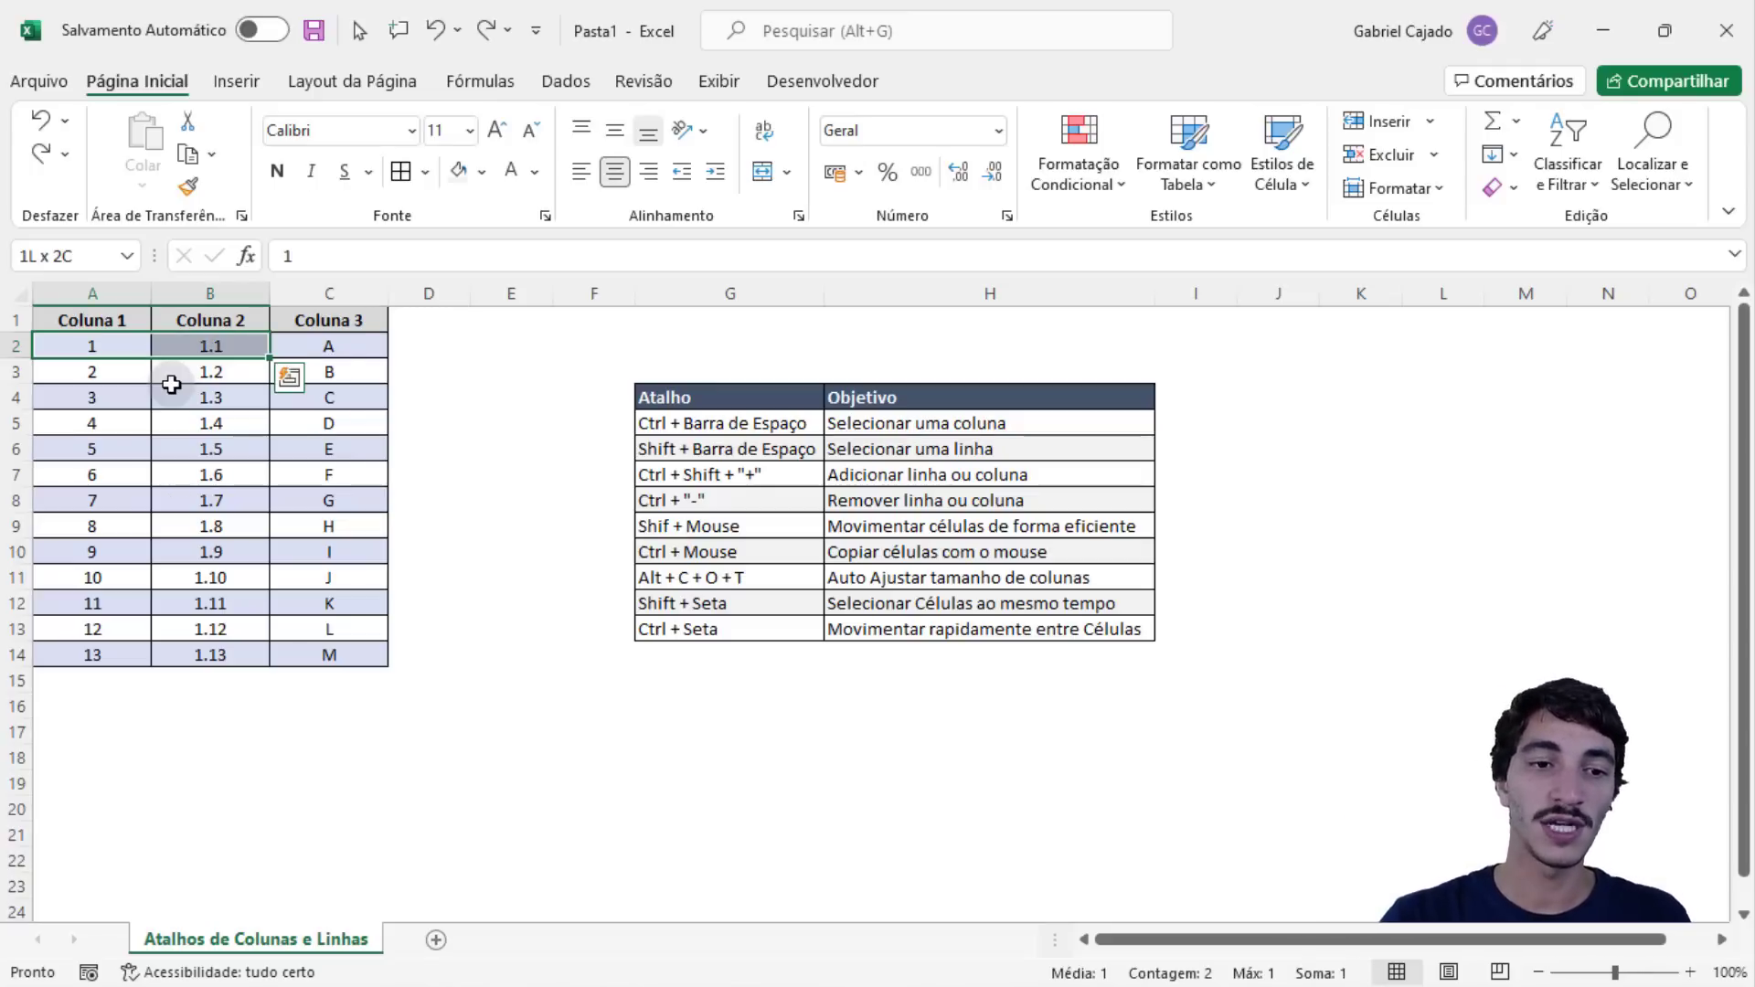
key("shift+Right")
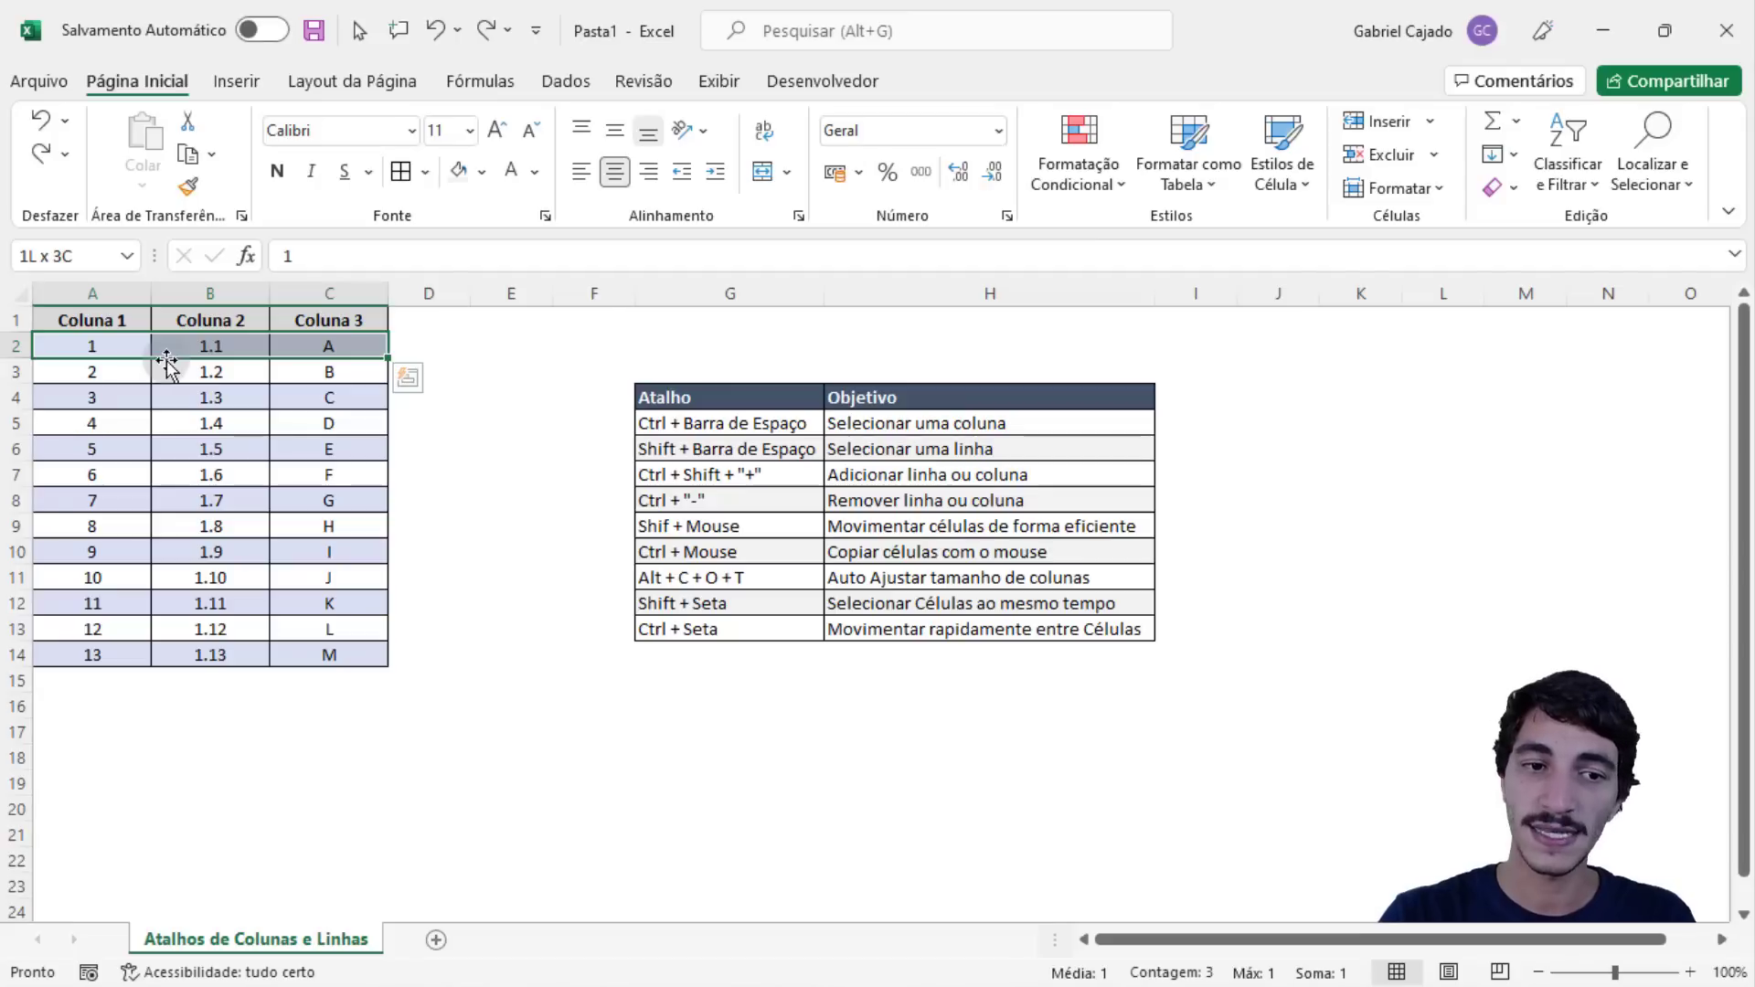
key("ctrl+shift+plus")
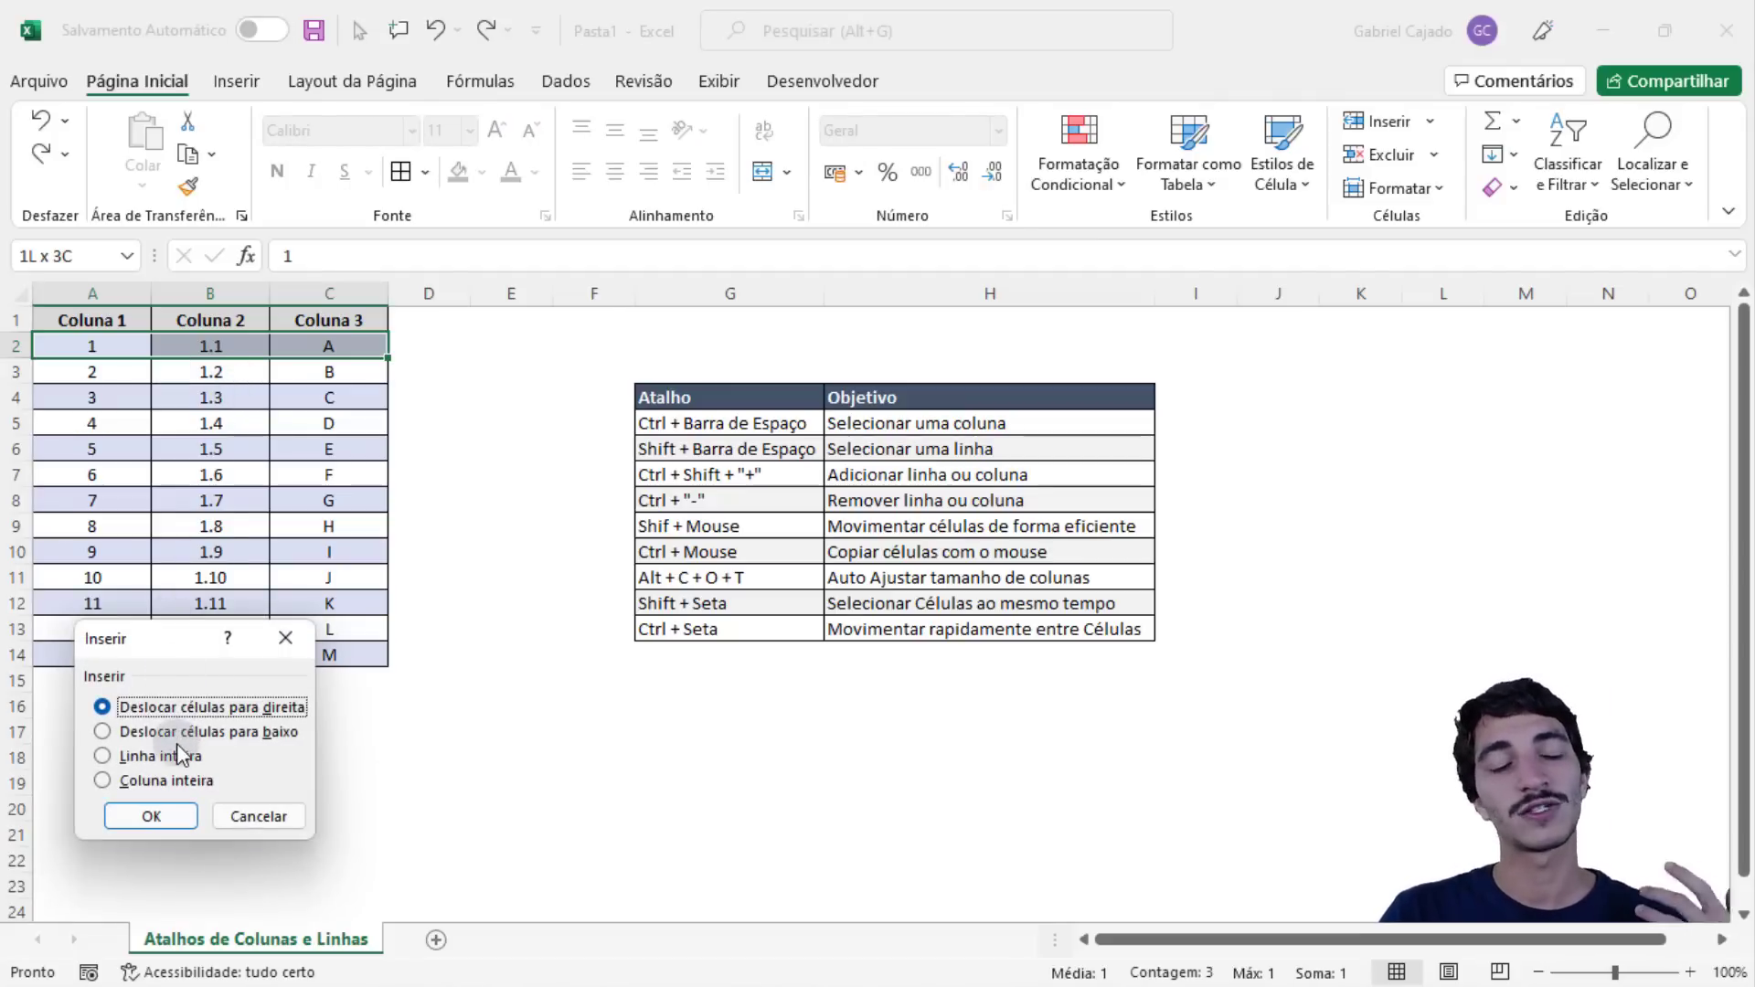
left_click_drag(168, 649, 541, 350)
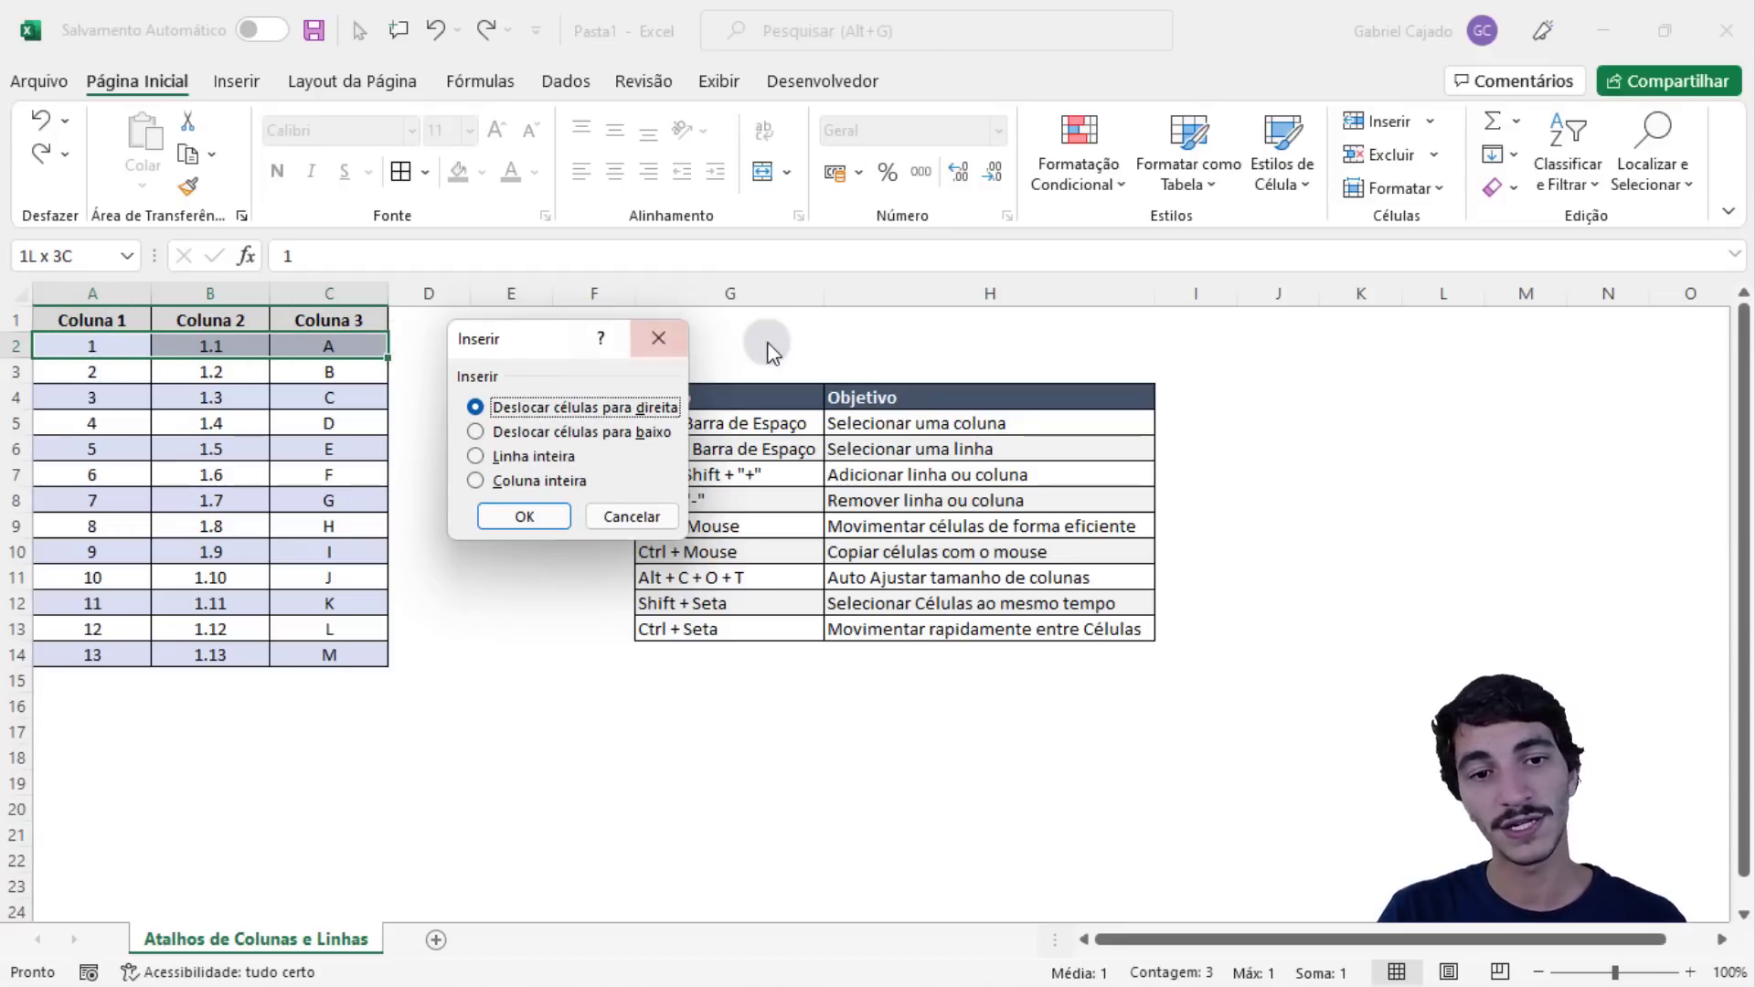
left_click(544, 515)
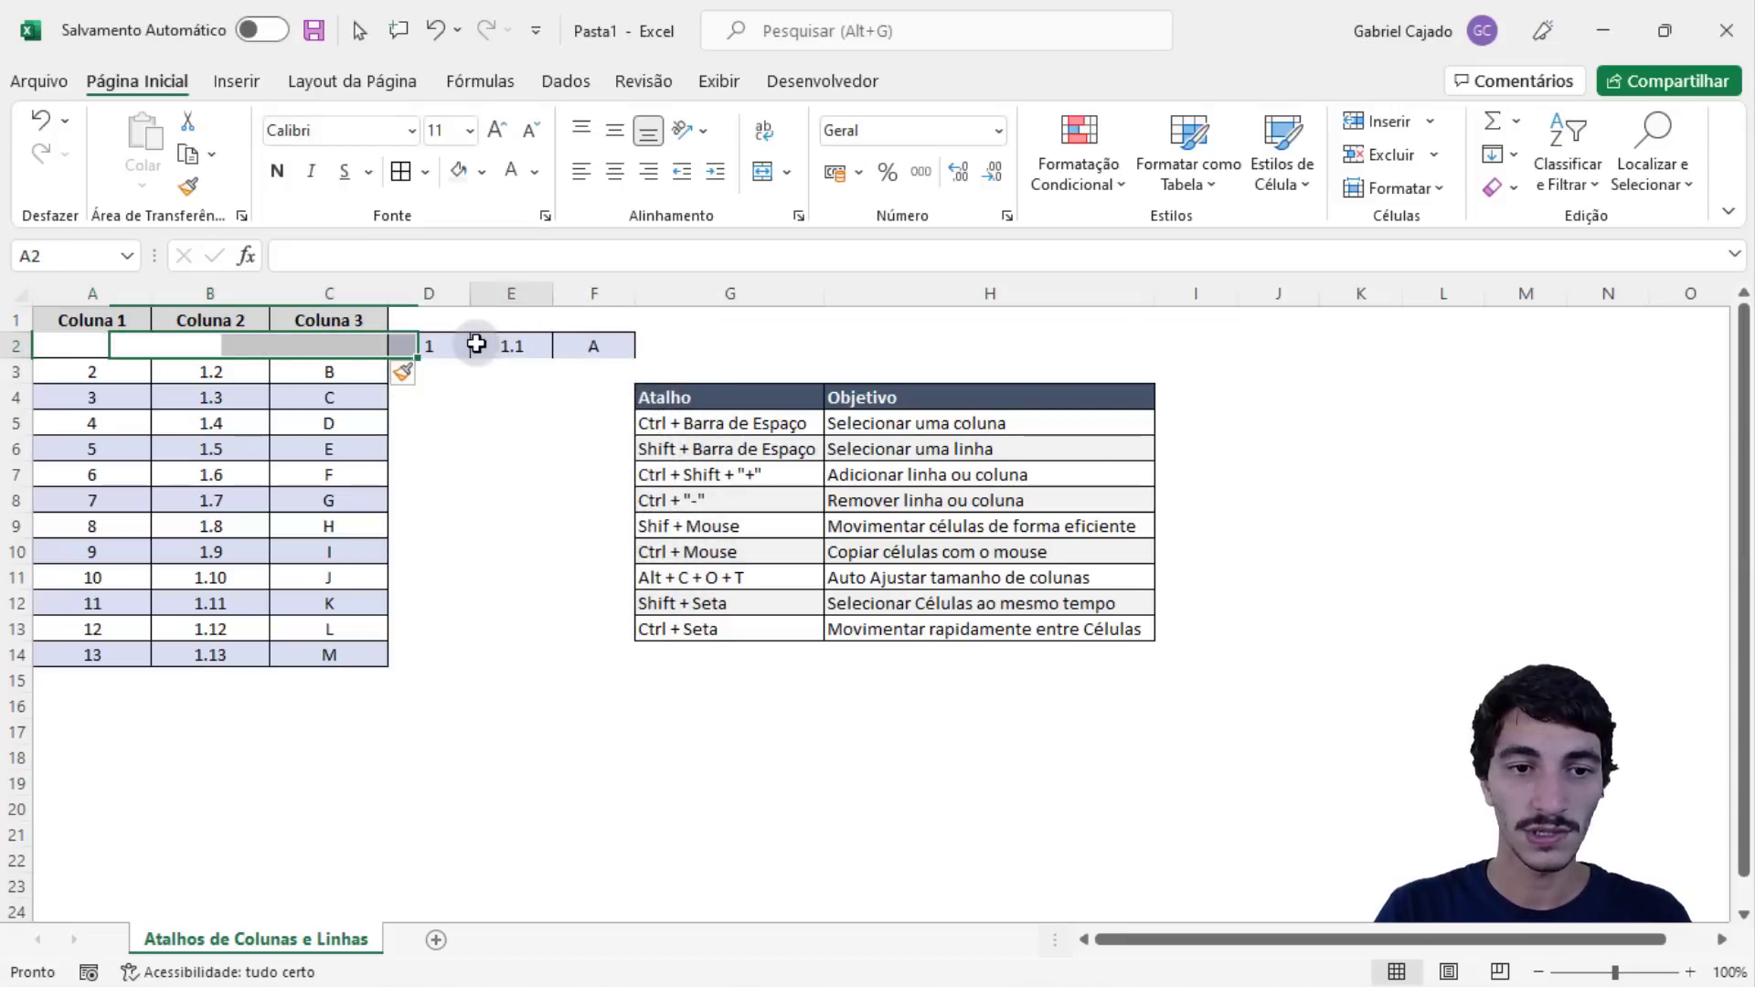
left_click(480, 345)
left_click_drag(416, 345, 594, 346)
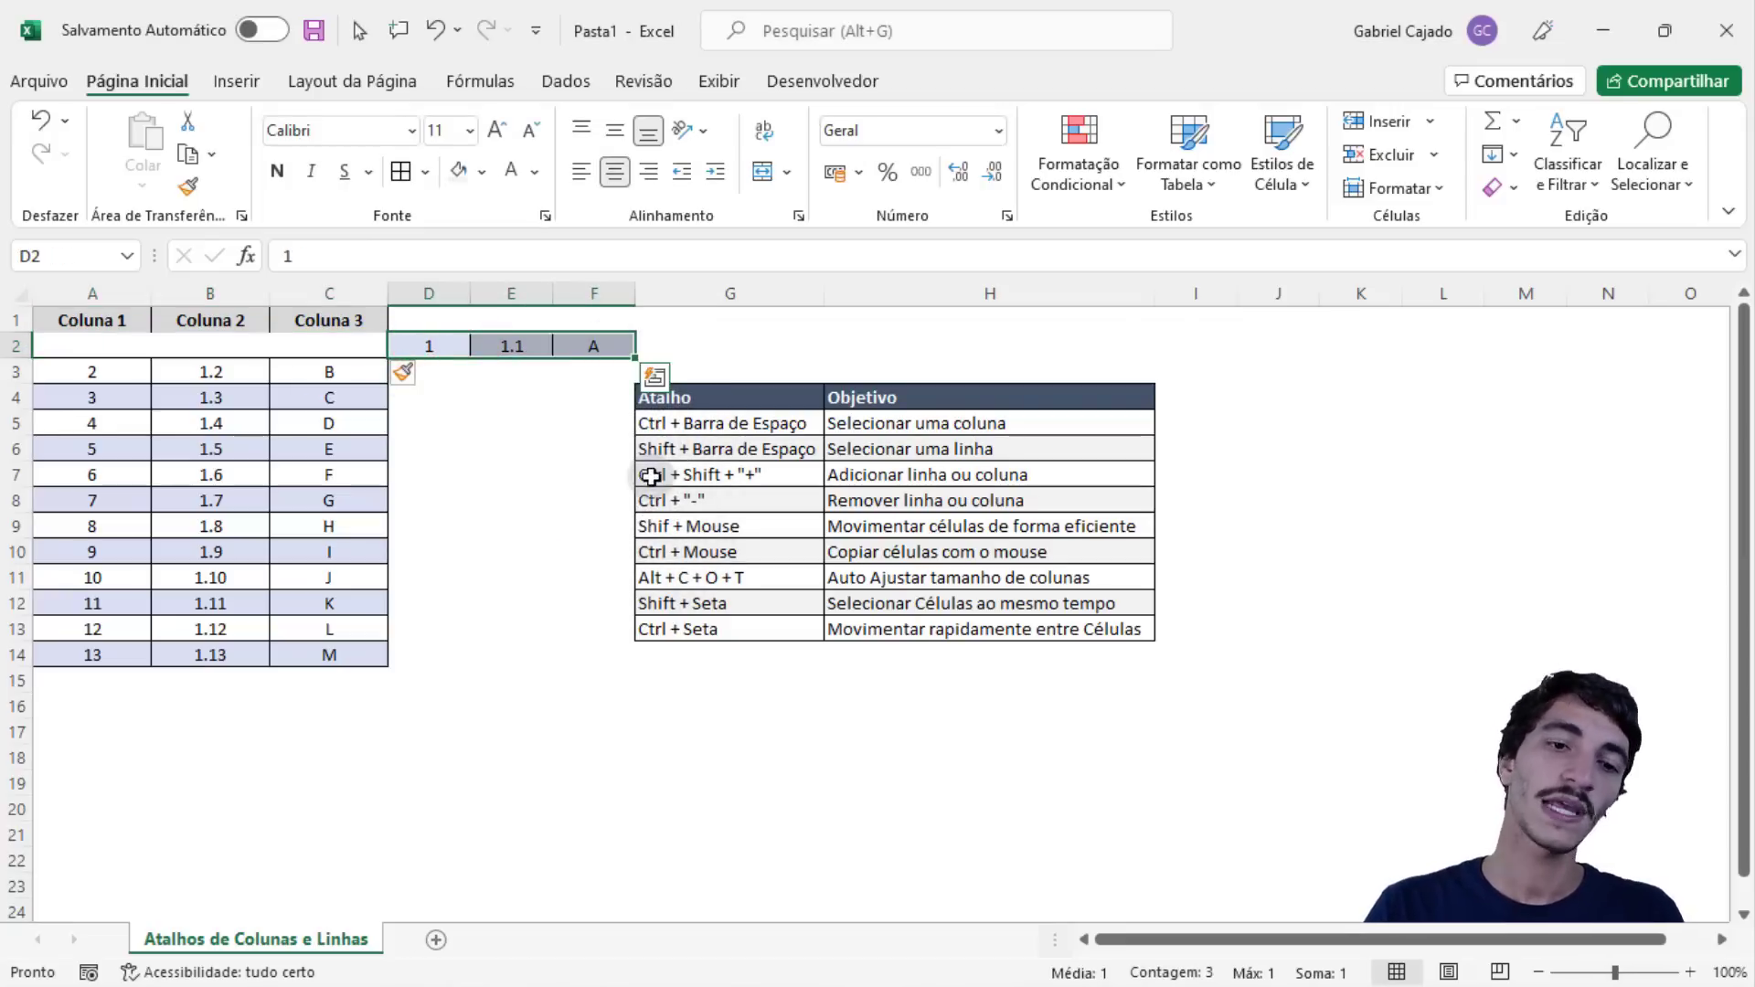
key("ctrl+z")
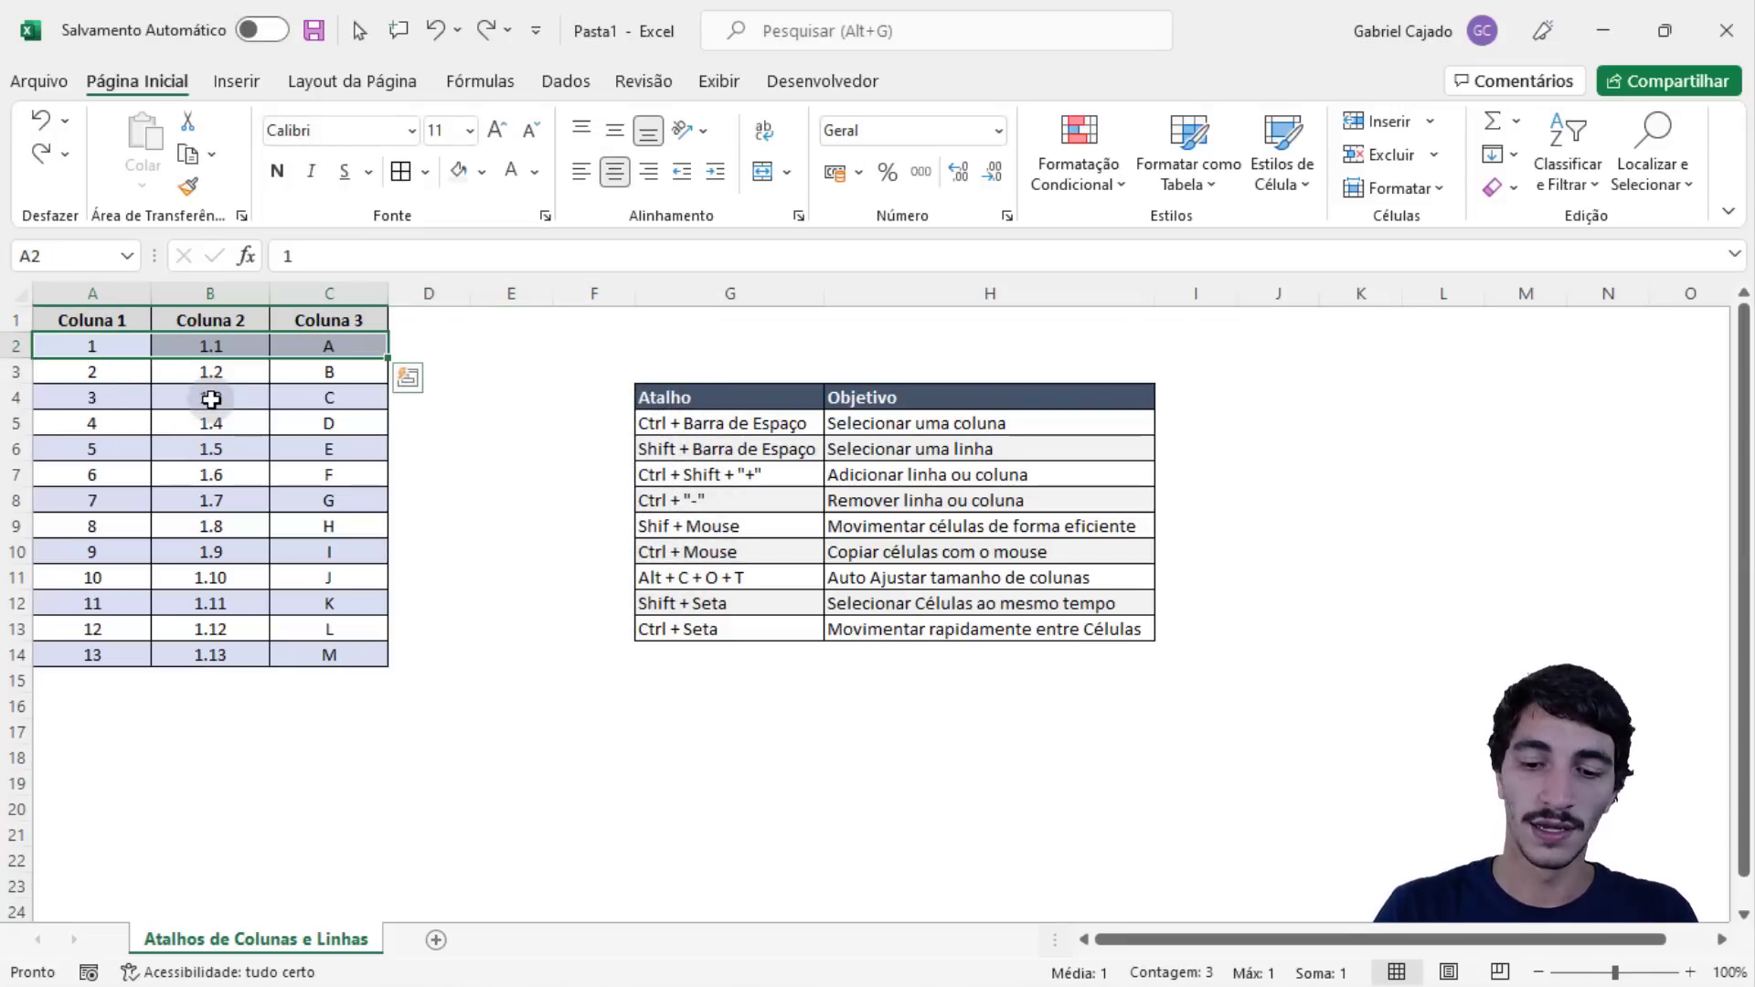
key("ctrl+shift+plus")
left_click(505, 430)
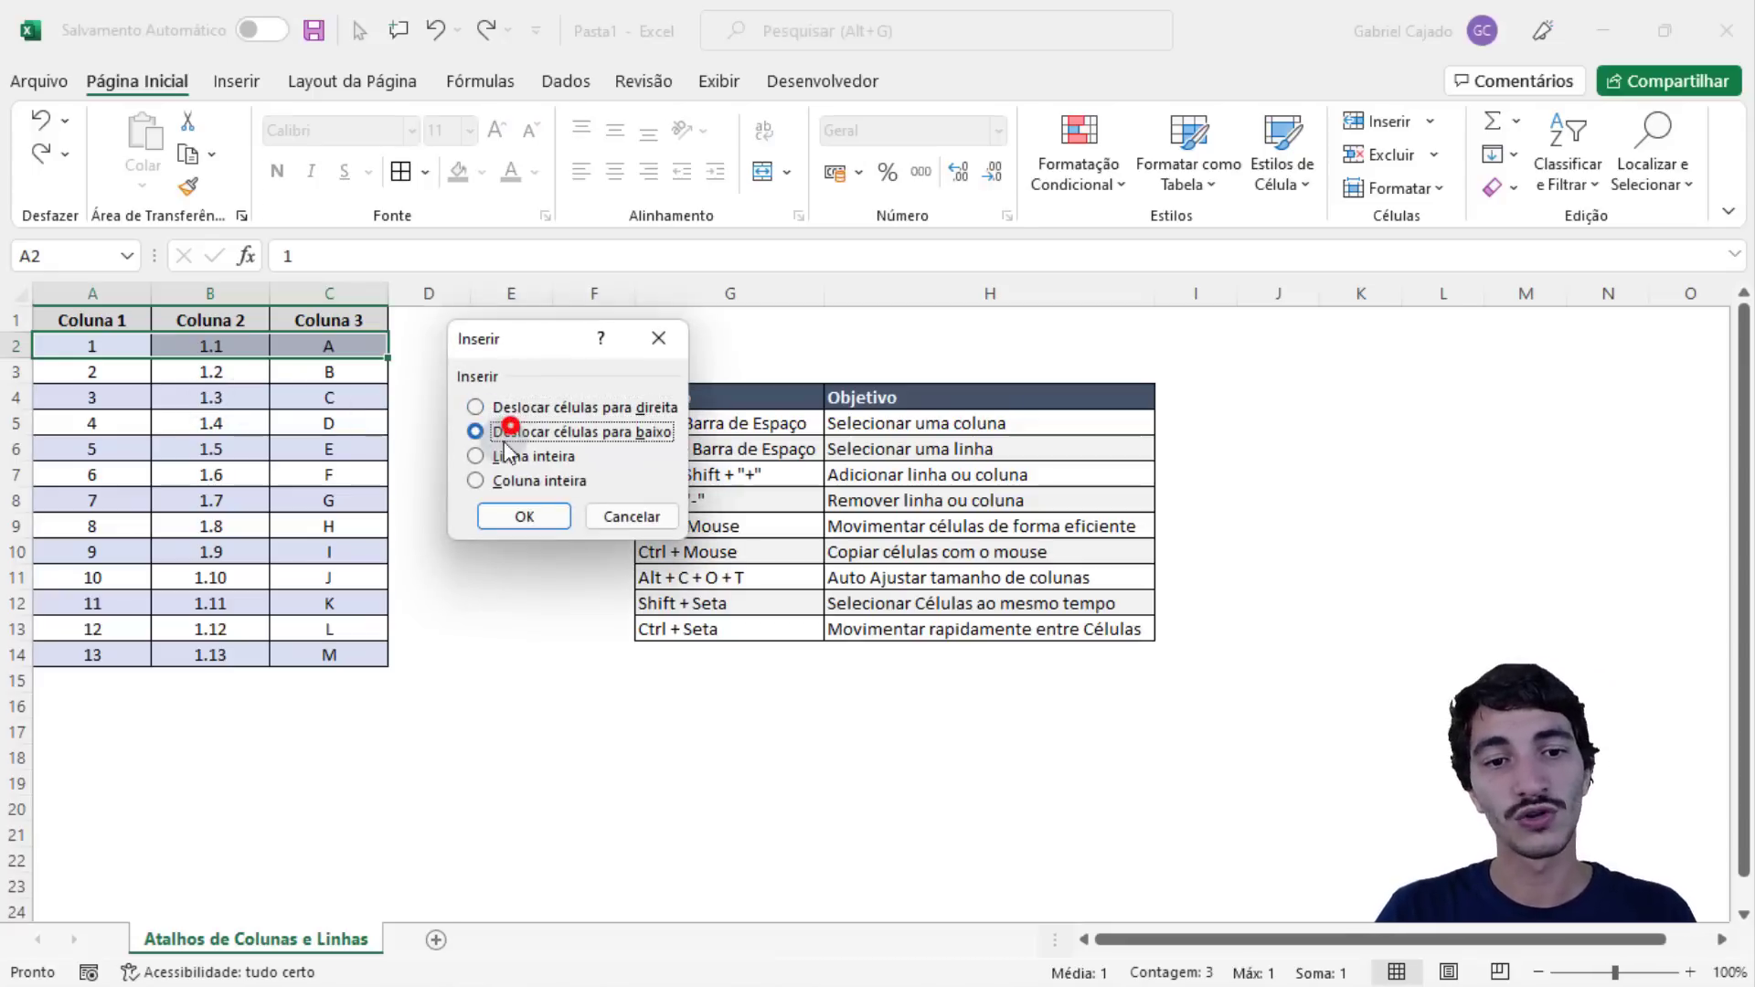
left_click(552, 525)
left_click(118, 366)
mouse_move(105, 340)
left_mouse_down()
mouse_move(331, 340)
mouse_move(132, 628)
left_mouse_up()
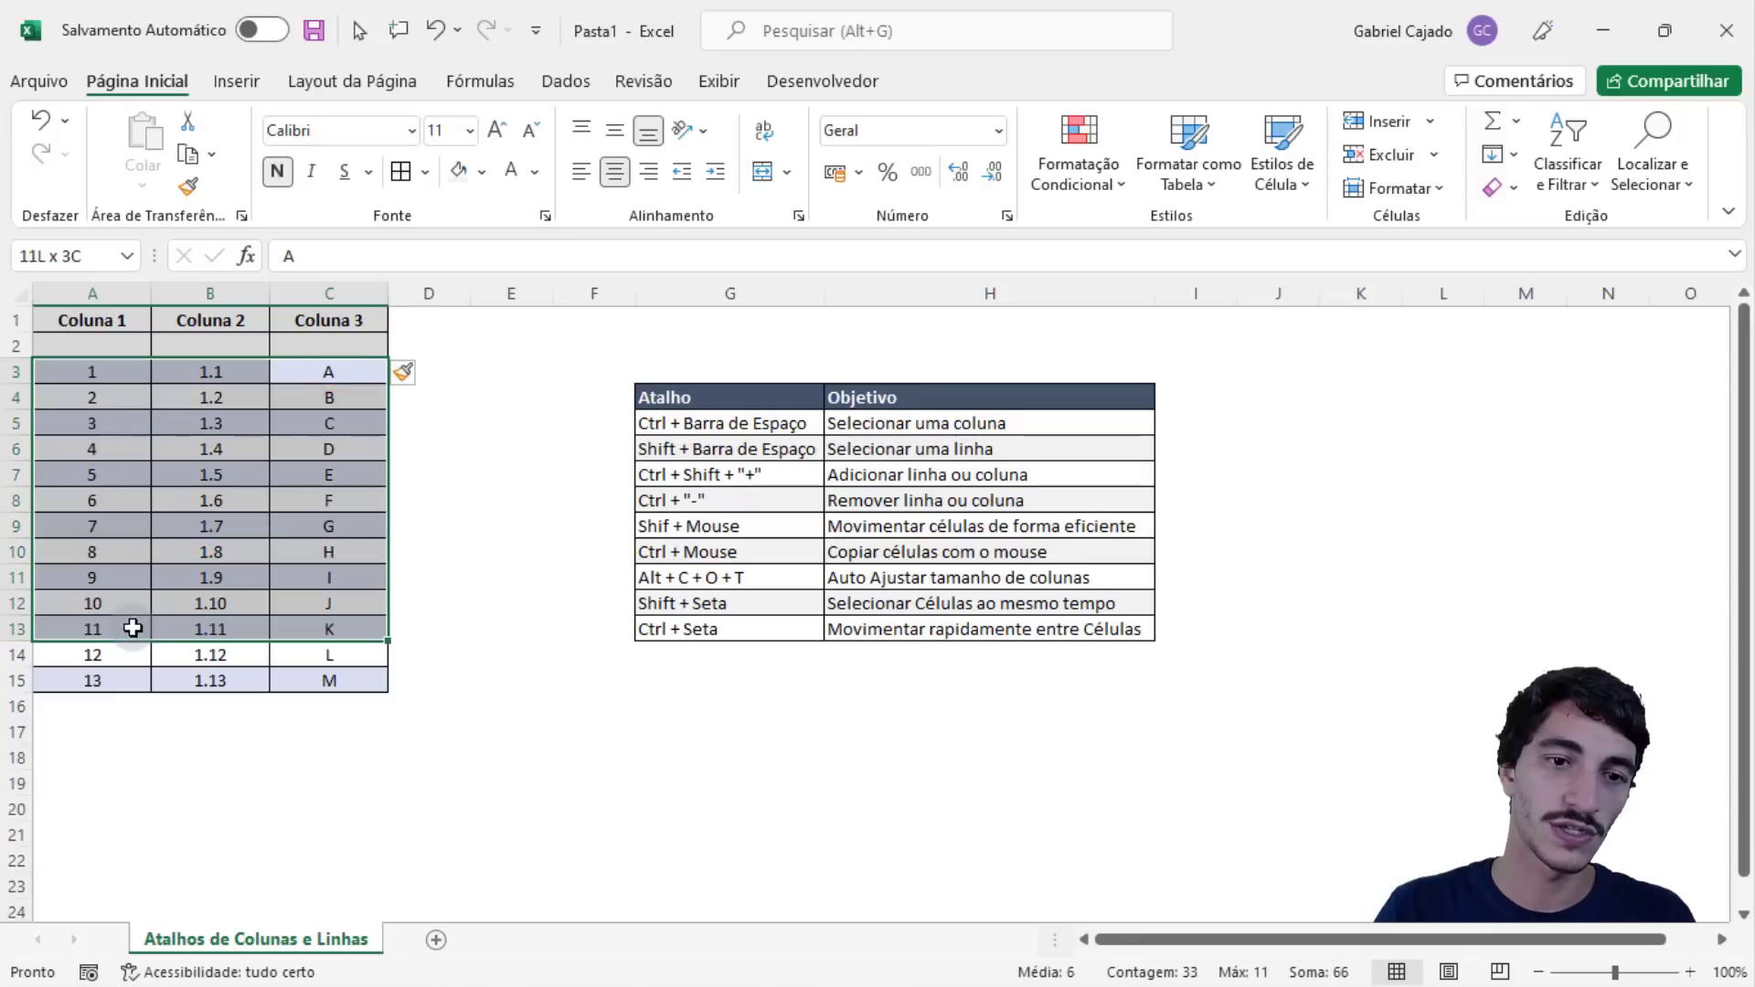
- Undo the cell shift, insert a blank row 2, then delete it again
key("ctrl+z")
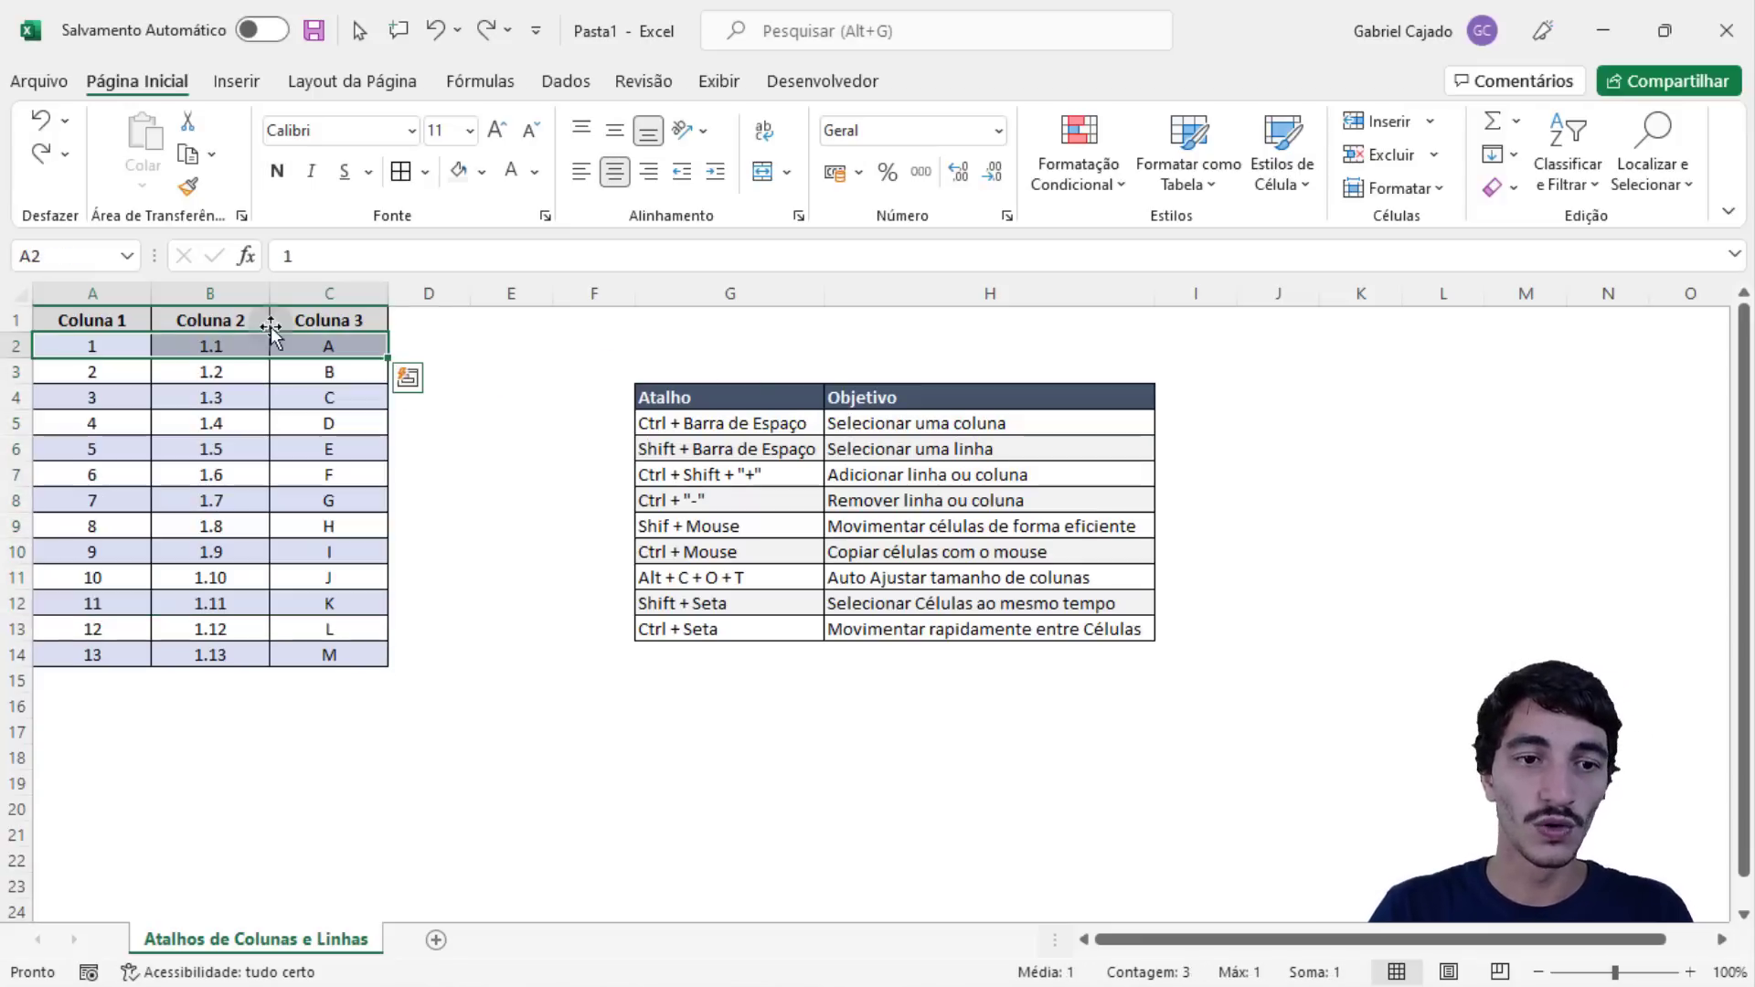
key("shift+space")
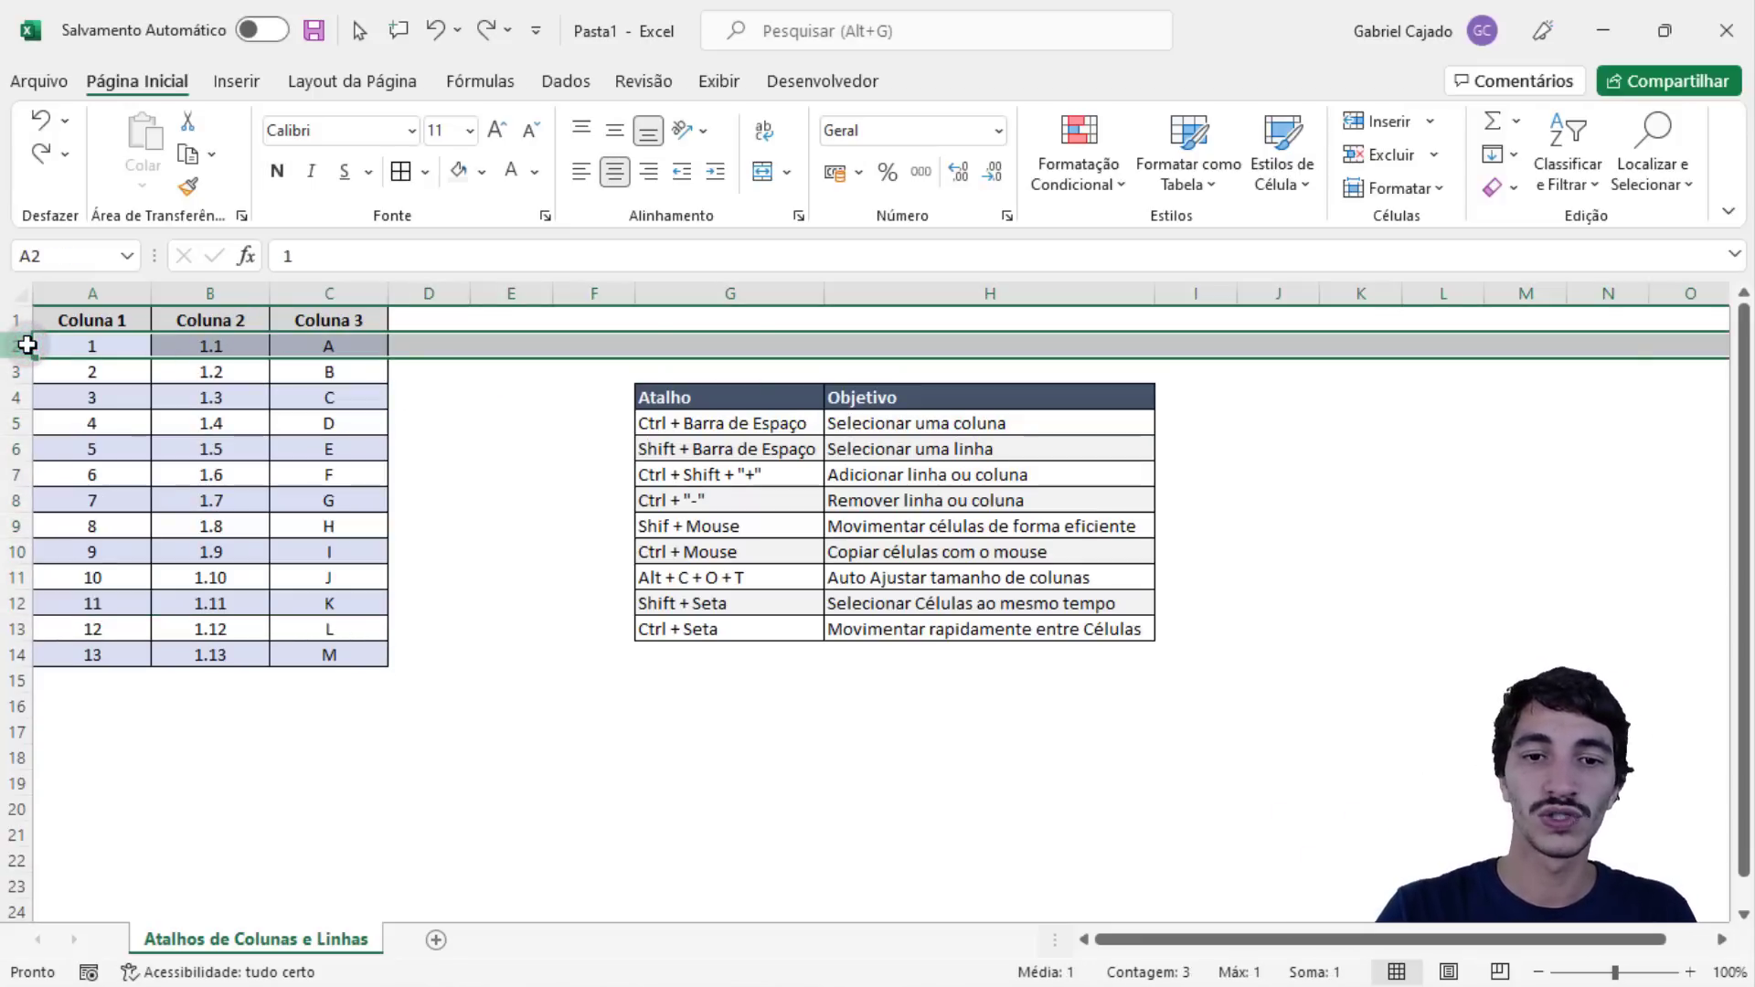
key("ctrl+shift+plus")
mouse_move(706, 424)
left_mouse_down()
mouse_move(988, 566)
mouse_move(987, 655)
left_mouse_up()
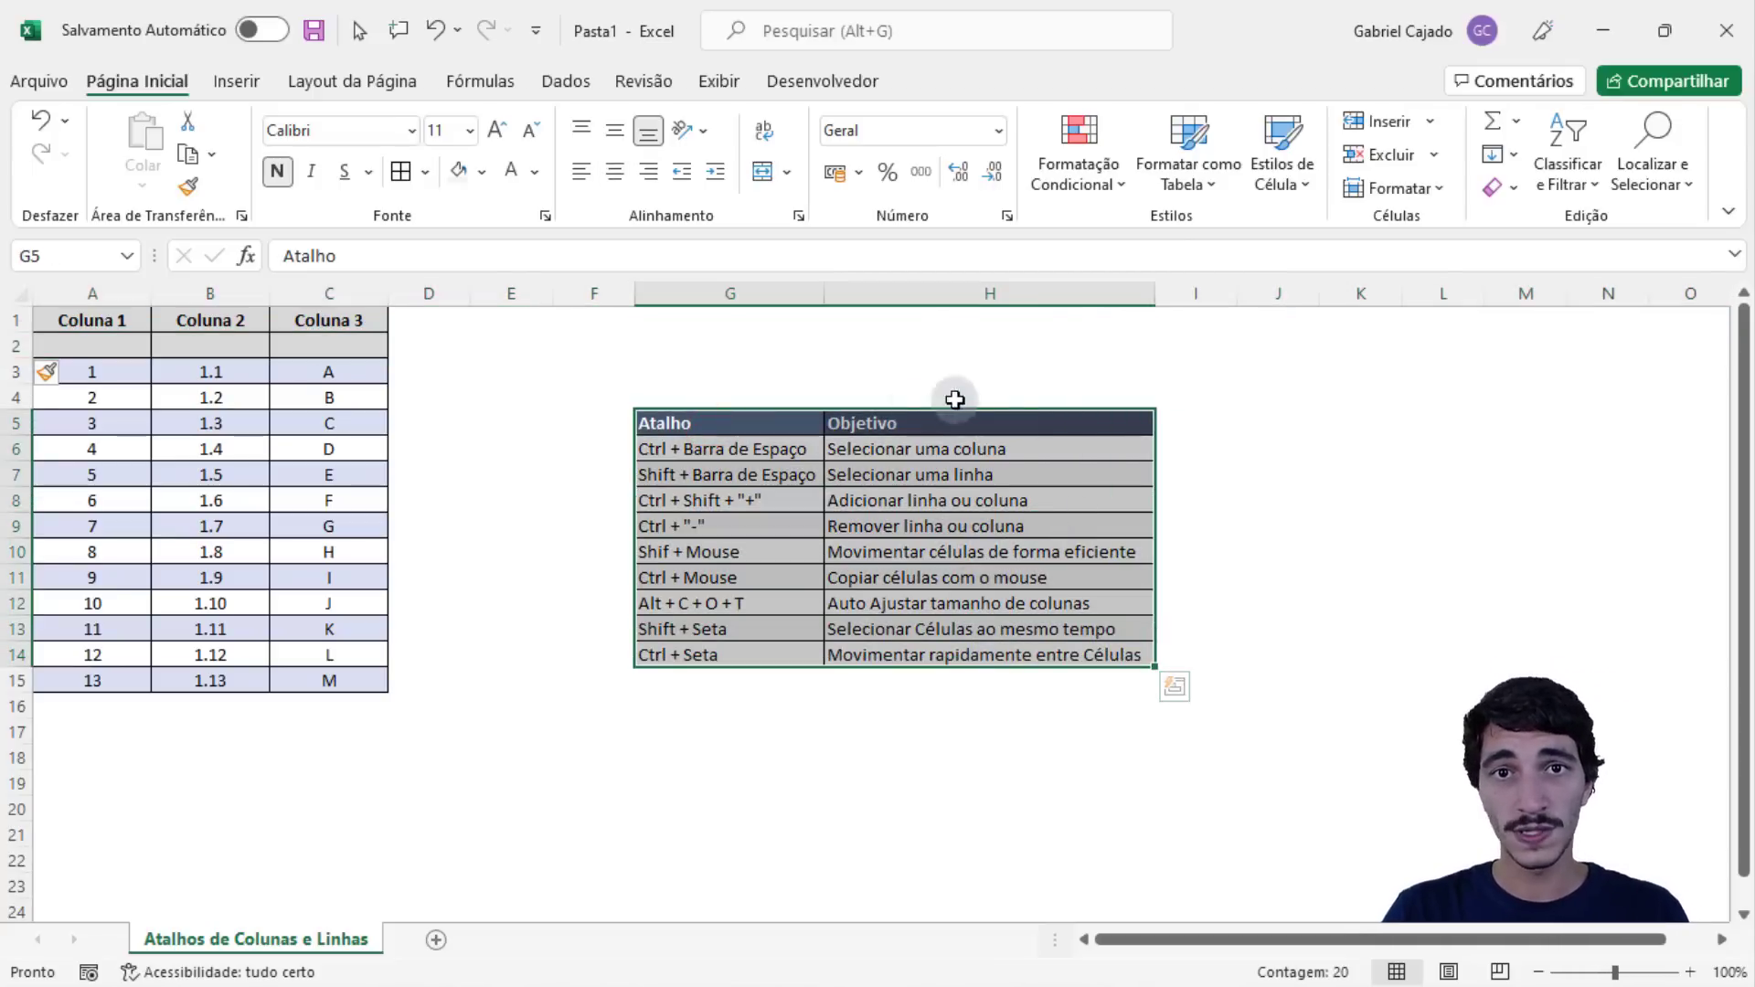
left_click(73, 347)
key("shift+space")
key("ctrl+minus")
- Insert cells at A2:C2 shifting the data down, then select the block A3:C15
left_click(73, 348)
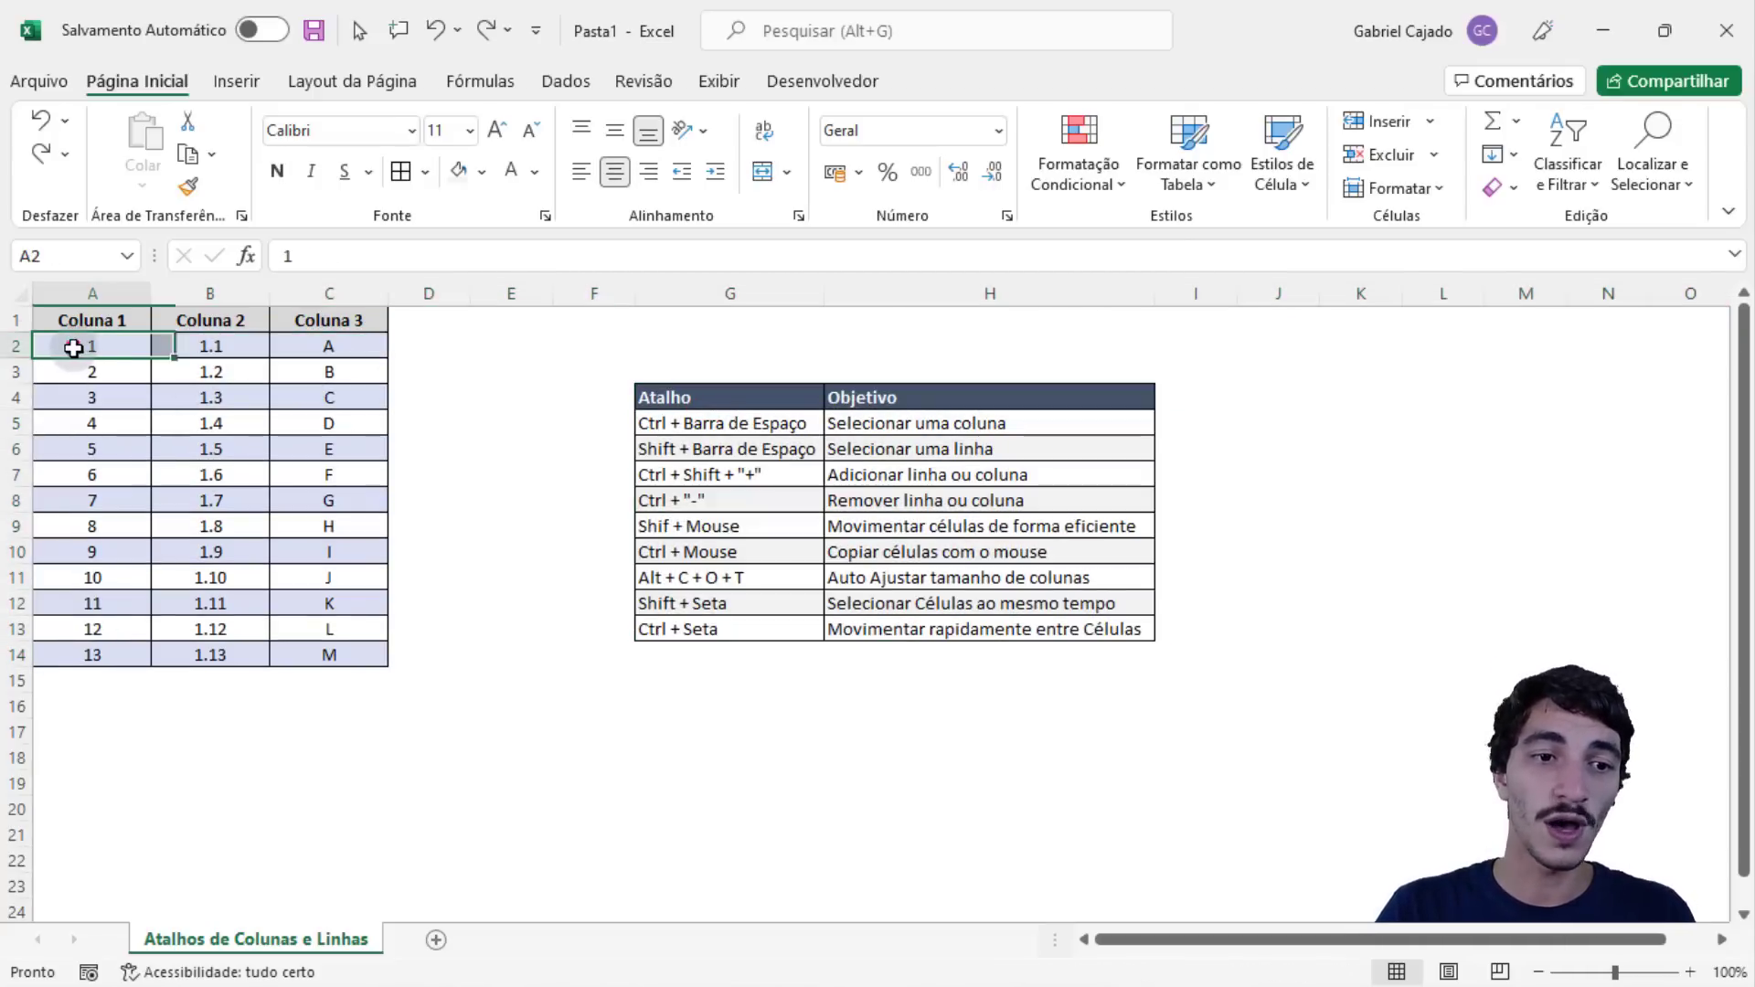
left_click(73, 348)
key("shift+Right")
key("shift+Right")
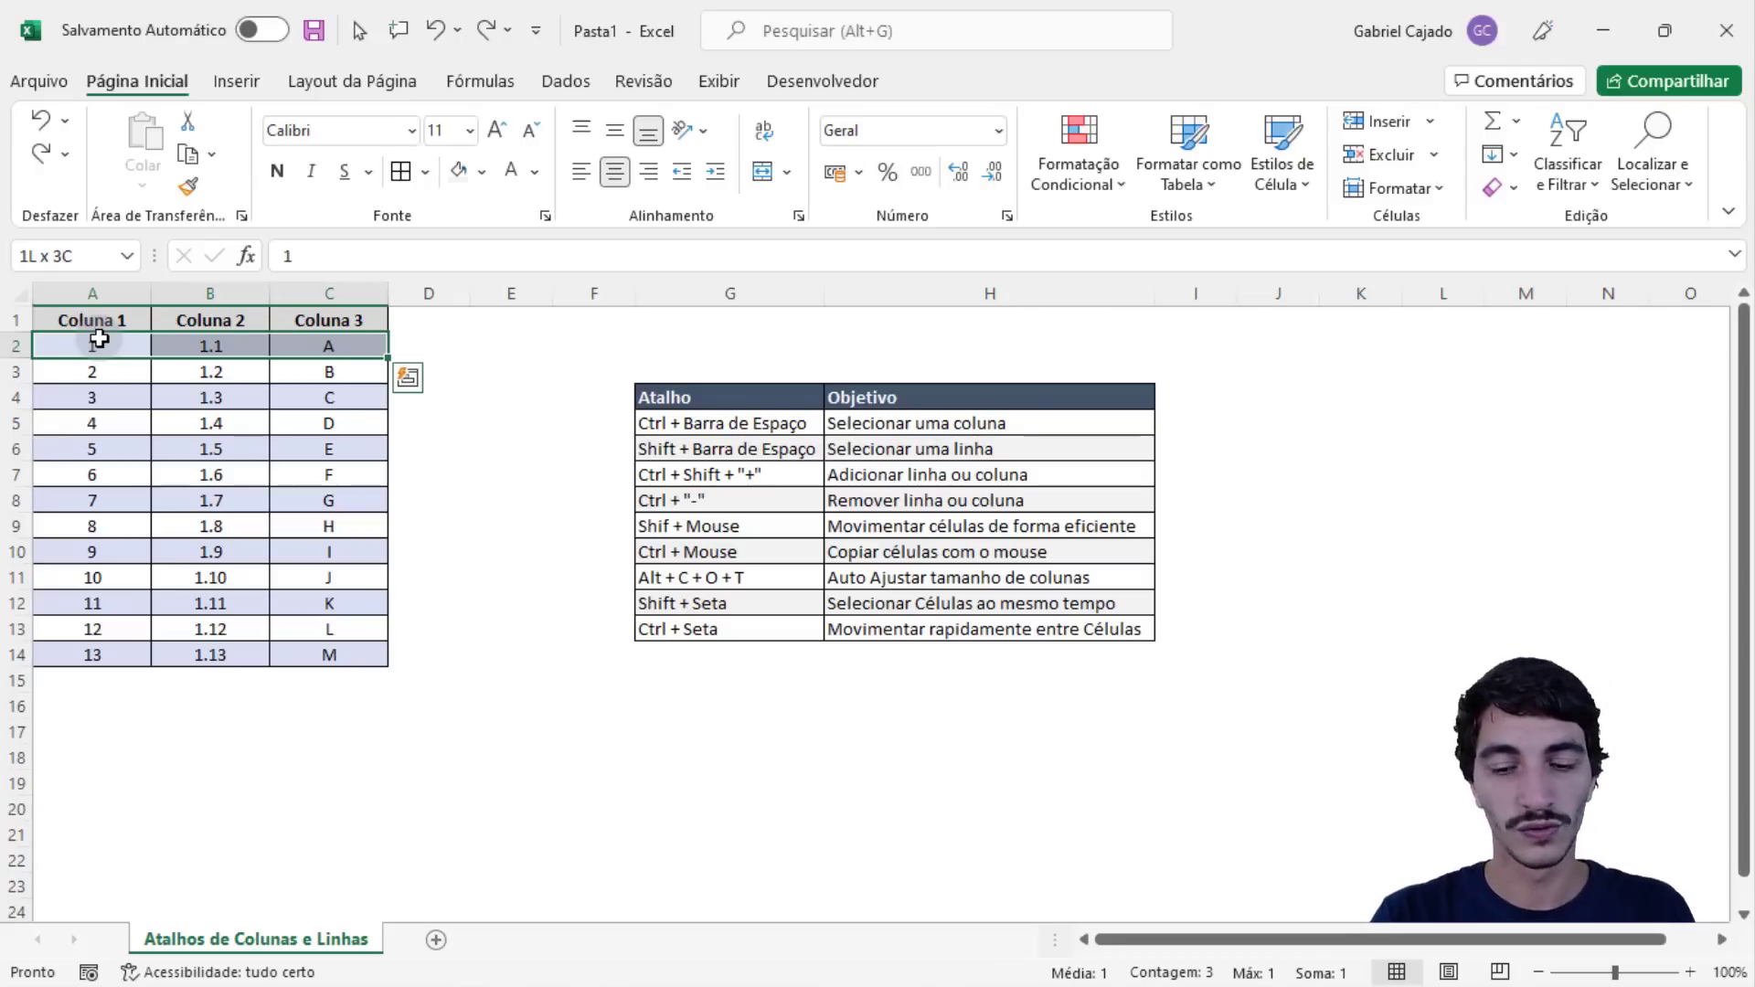
key("ctrl+shift+plus")
key("Down")
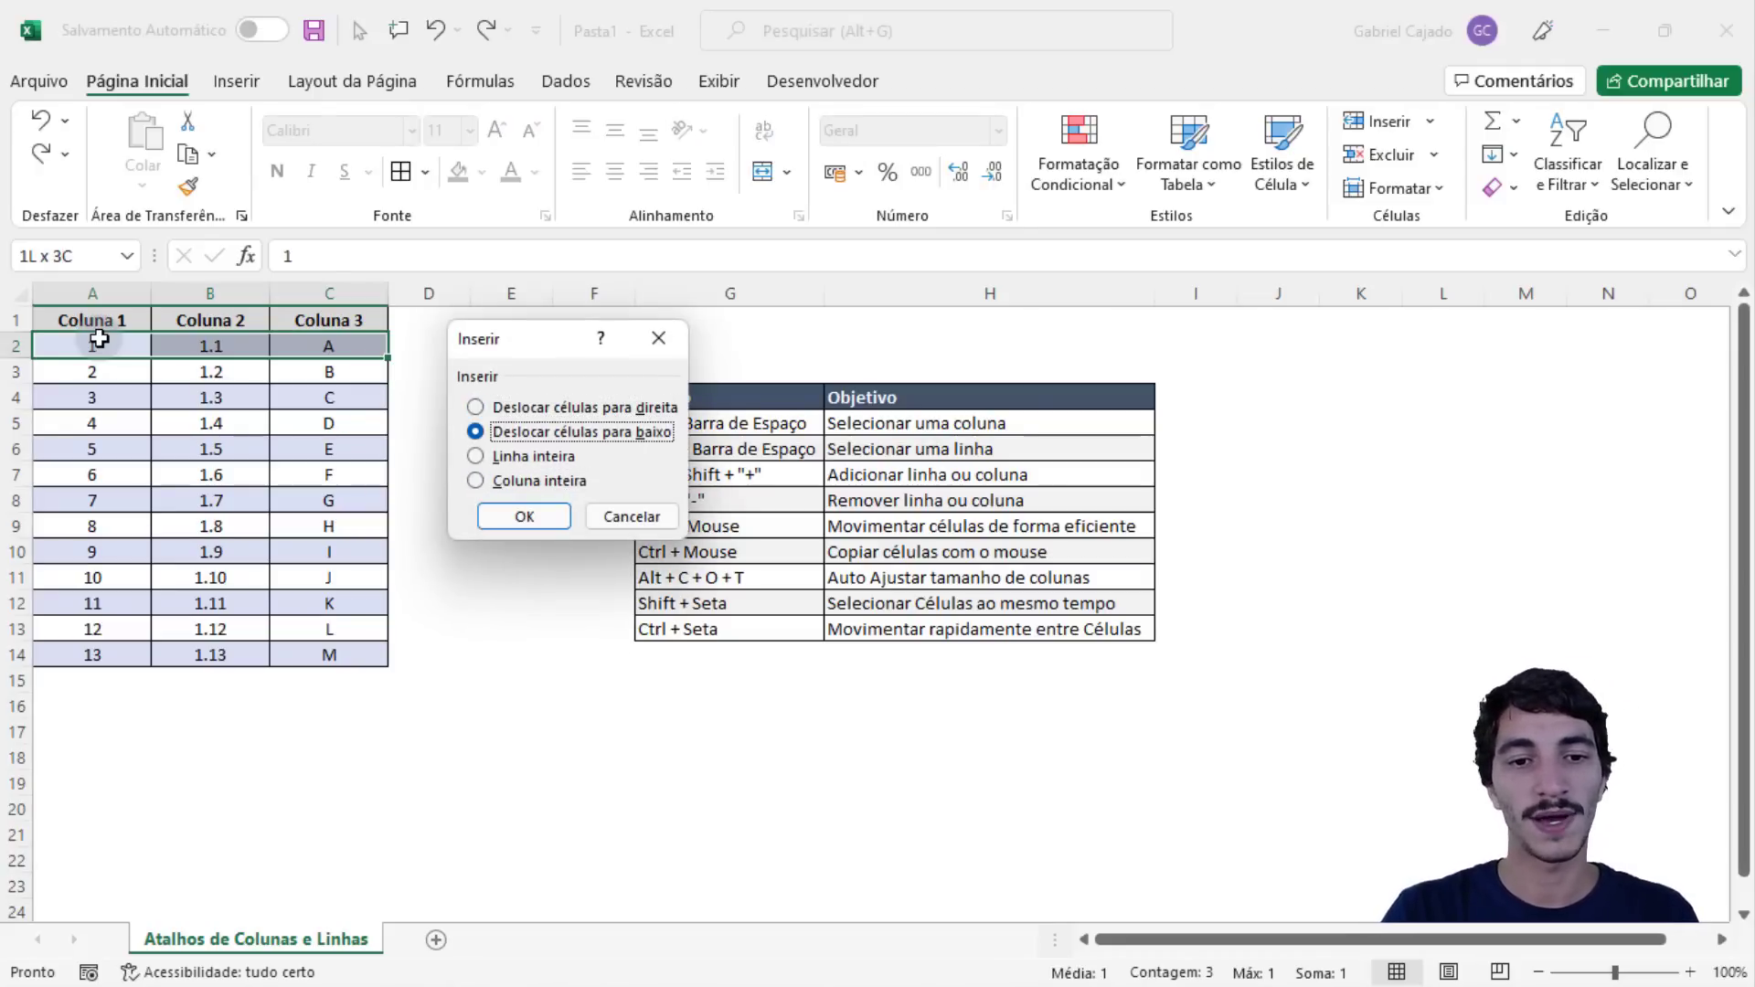
key("Return")
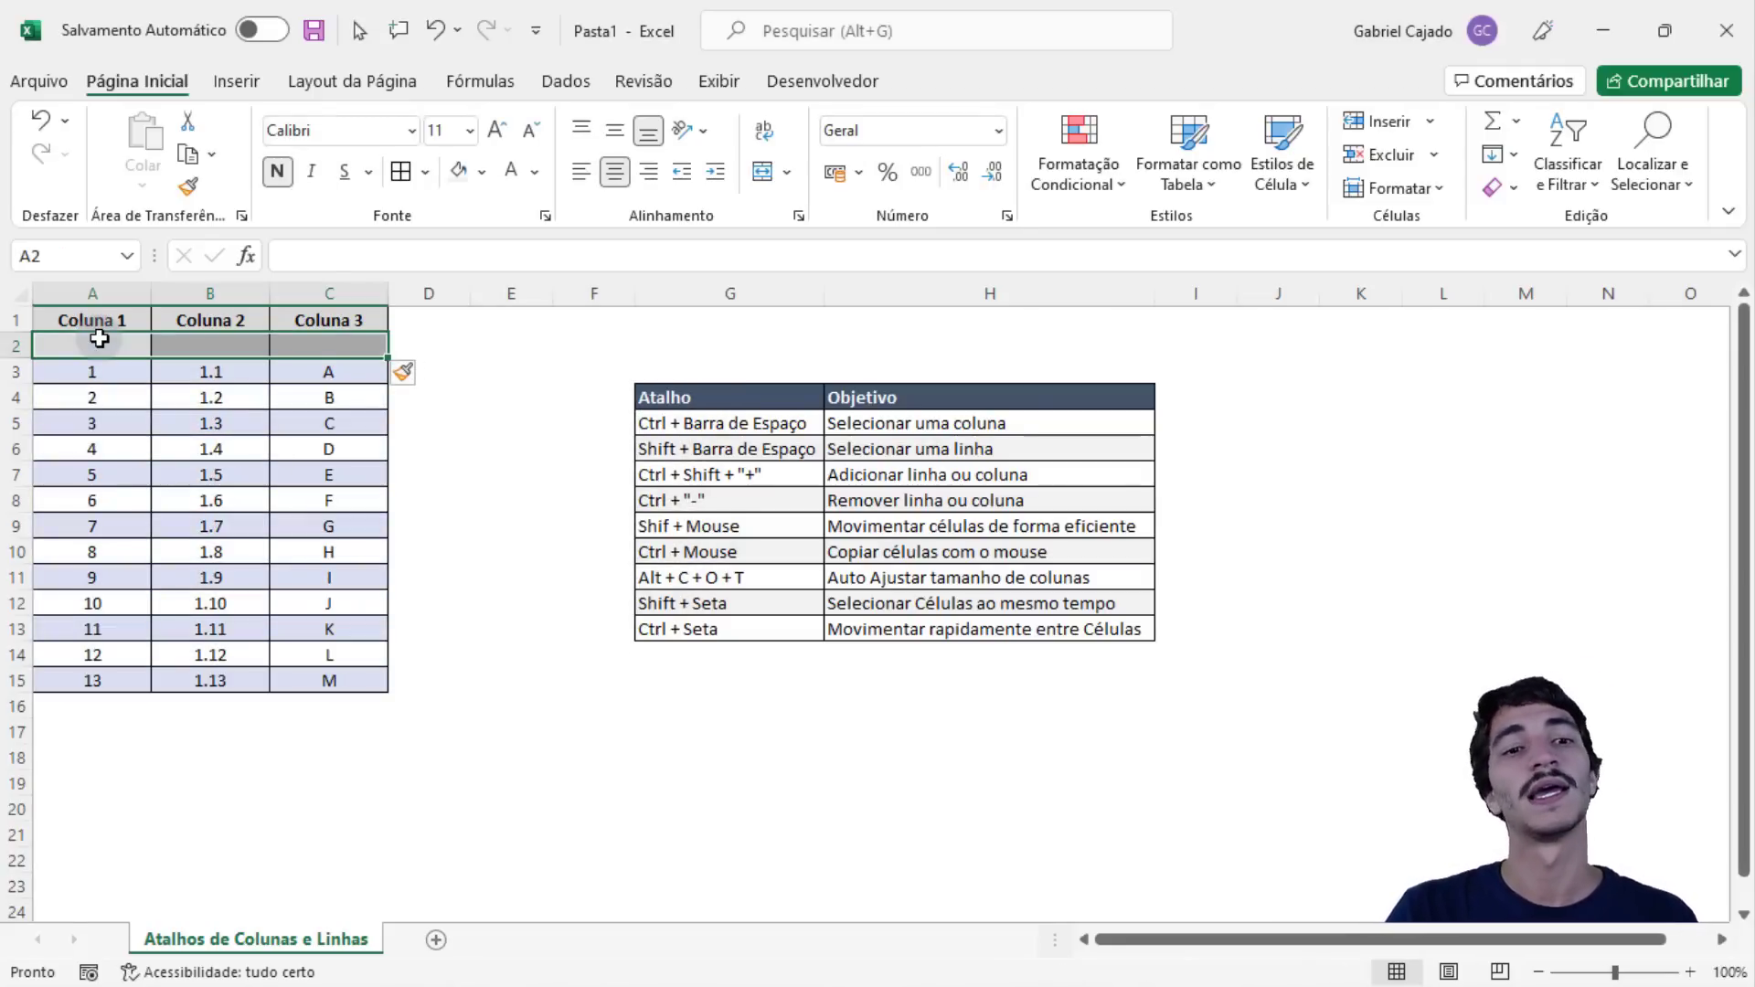
key("Down")
key("shift+Right")
key("shift+Right")
key("ctrl+shift+Down")
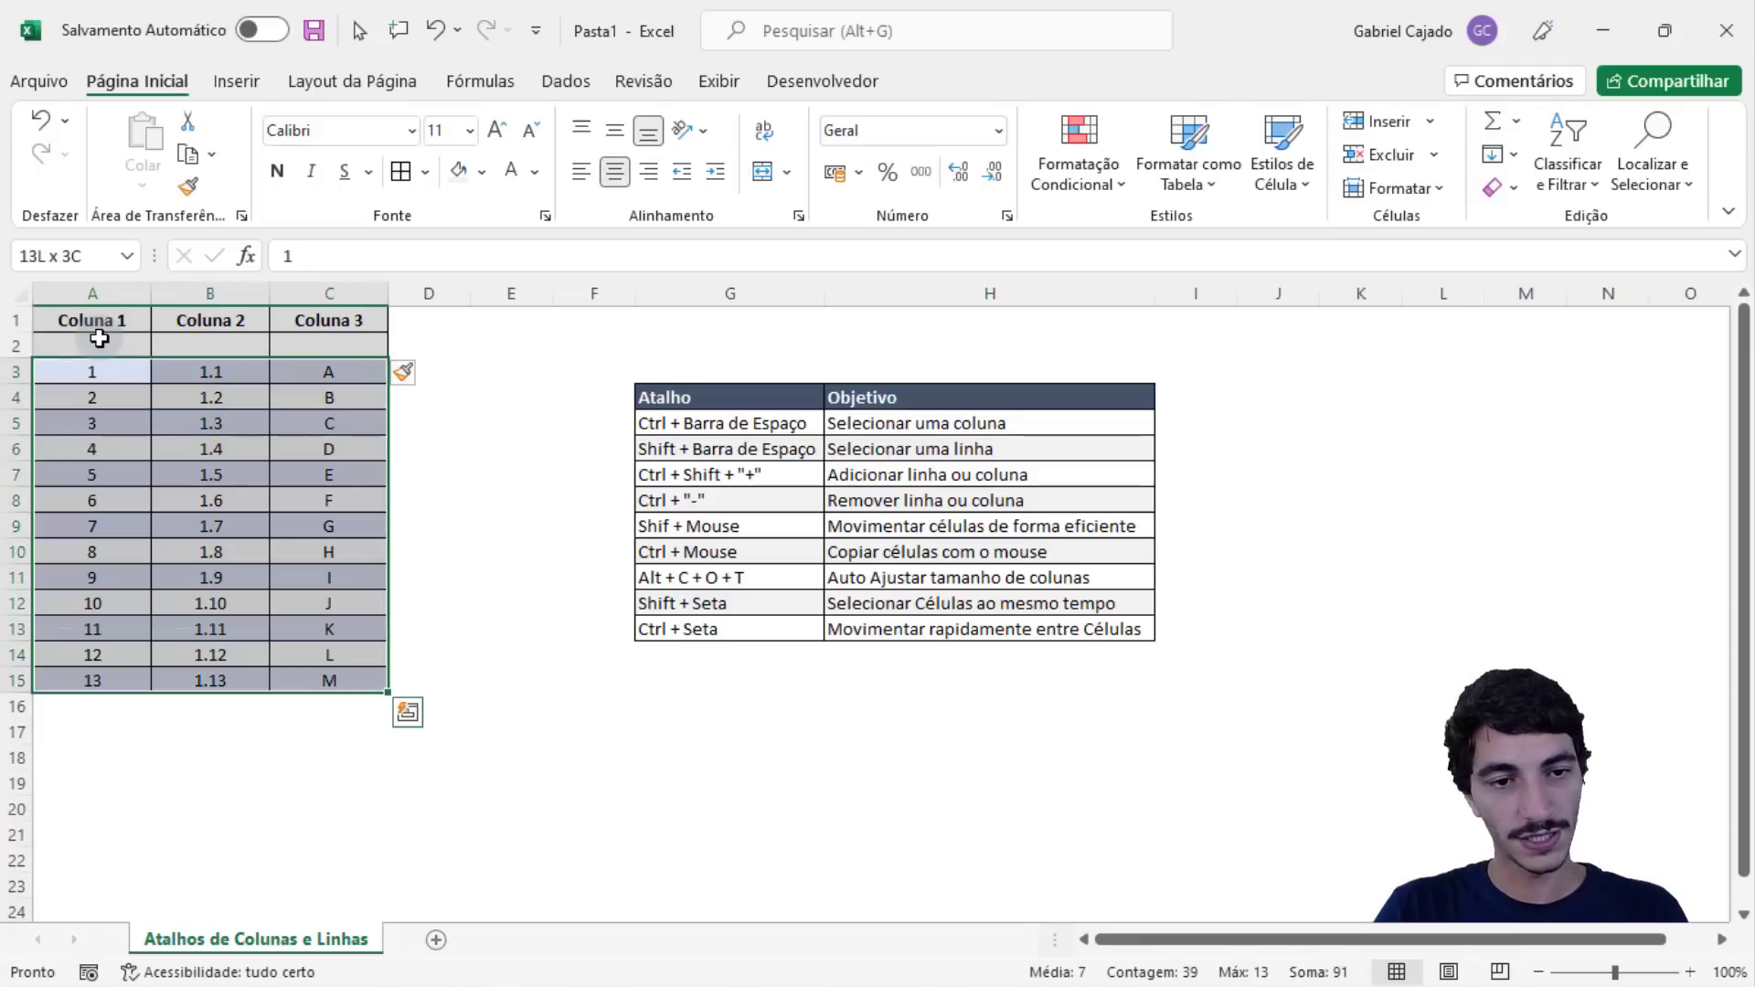
- Select the empty row 2 with Shift+Space and delete it with Ctrl+Minus
key("ctrl+shift+Down")
key("Up")
key("Up")
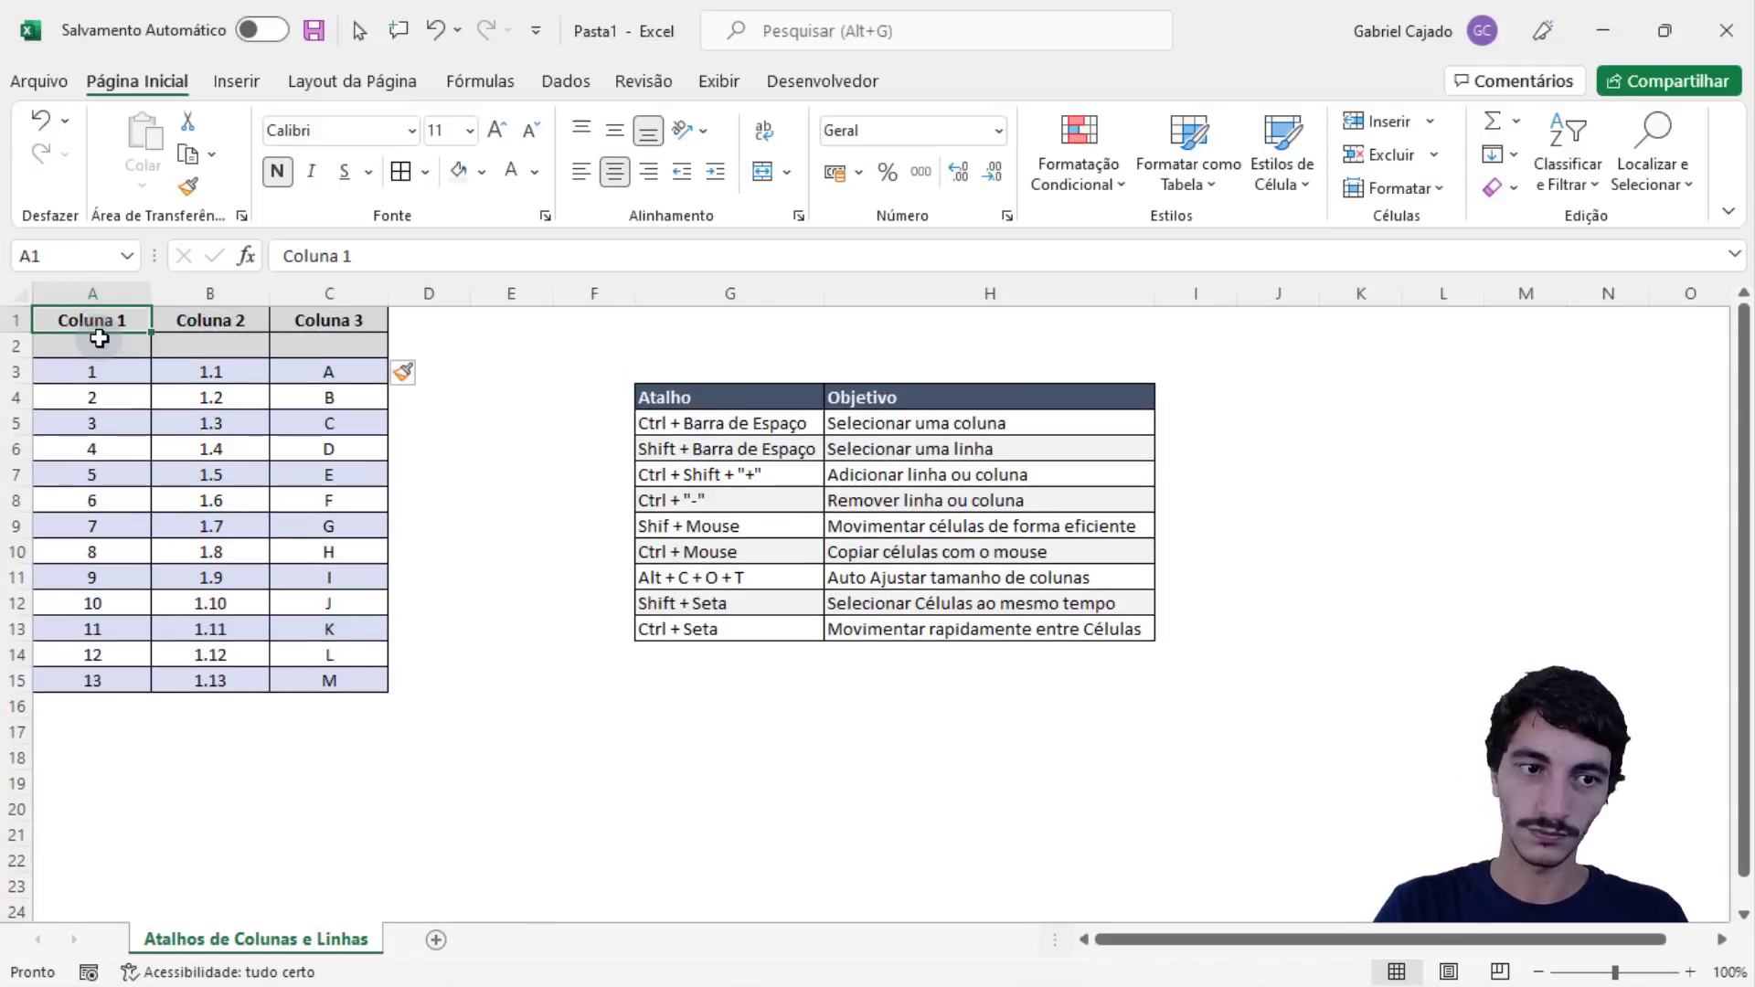
key("Down")
key("shift+space")
key("ctrl+minus")
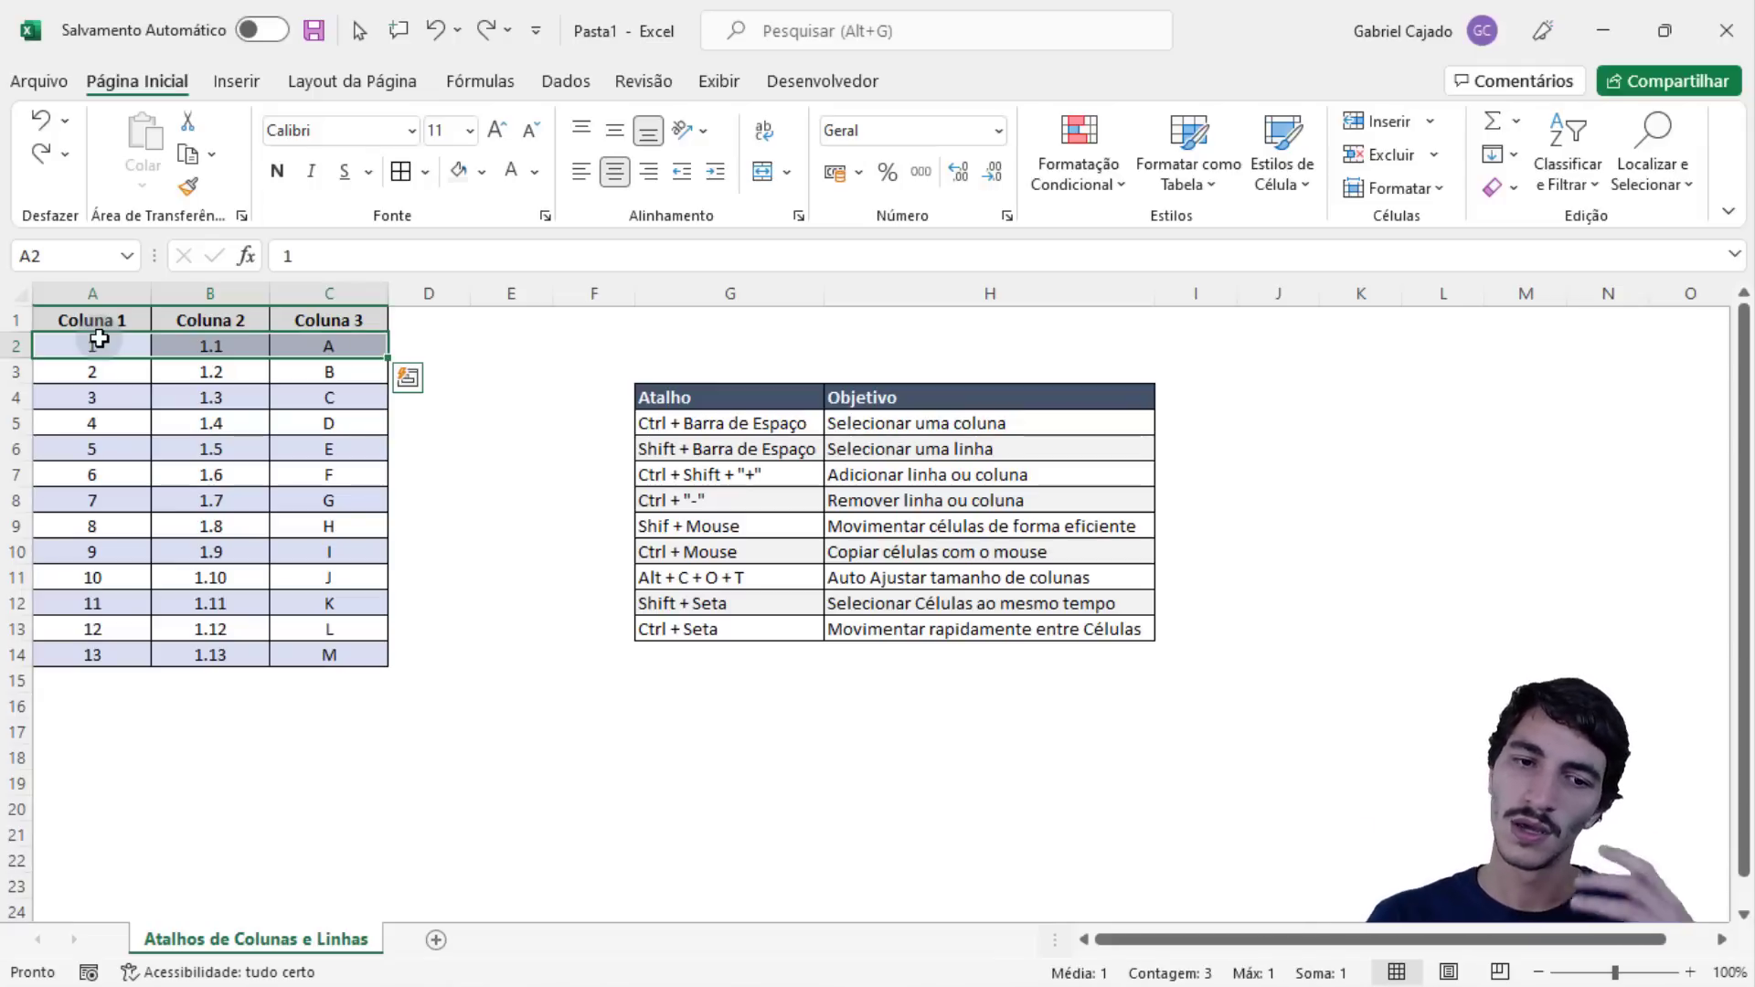
key("Right")
- Delete Coluna 2 as a whole column, then as cells B1:B14, undoing both
key("ctrl+space")
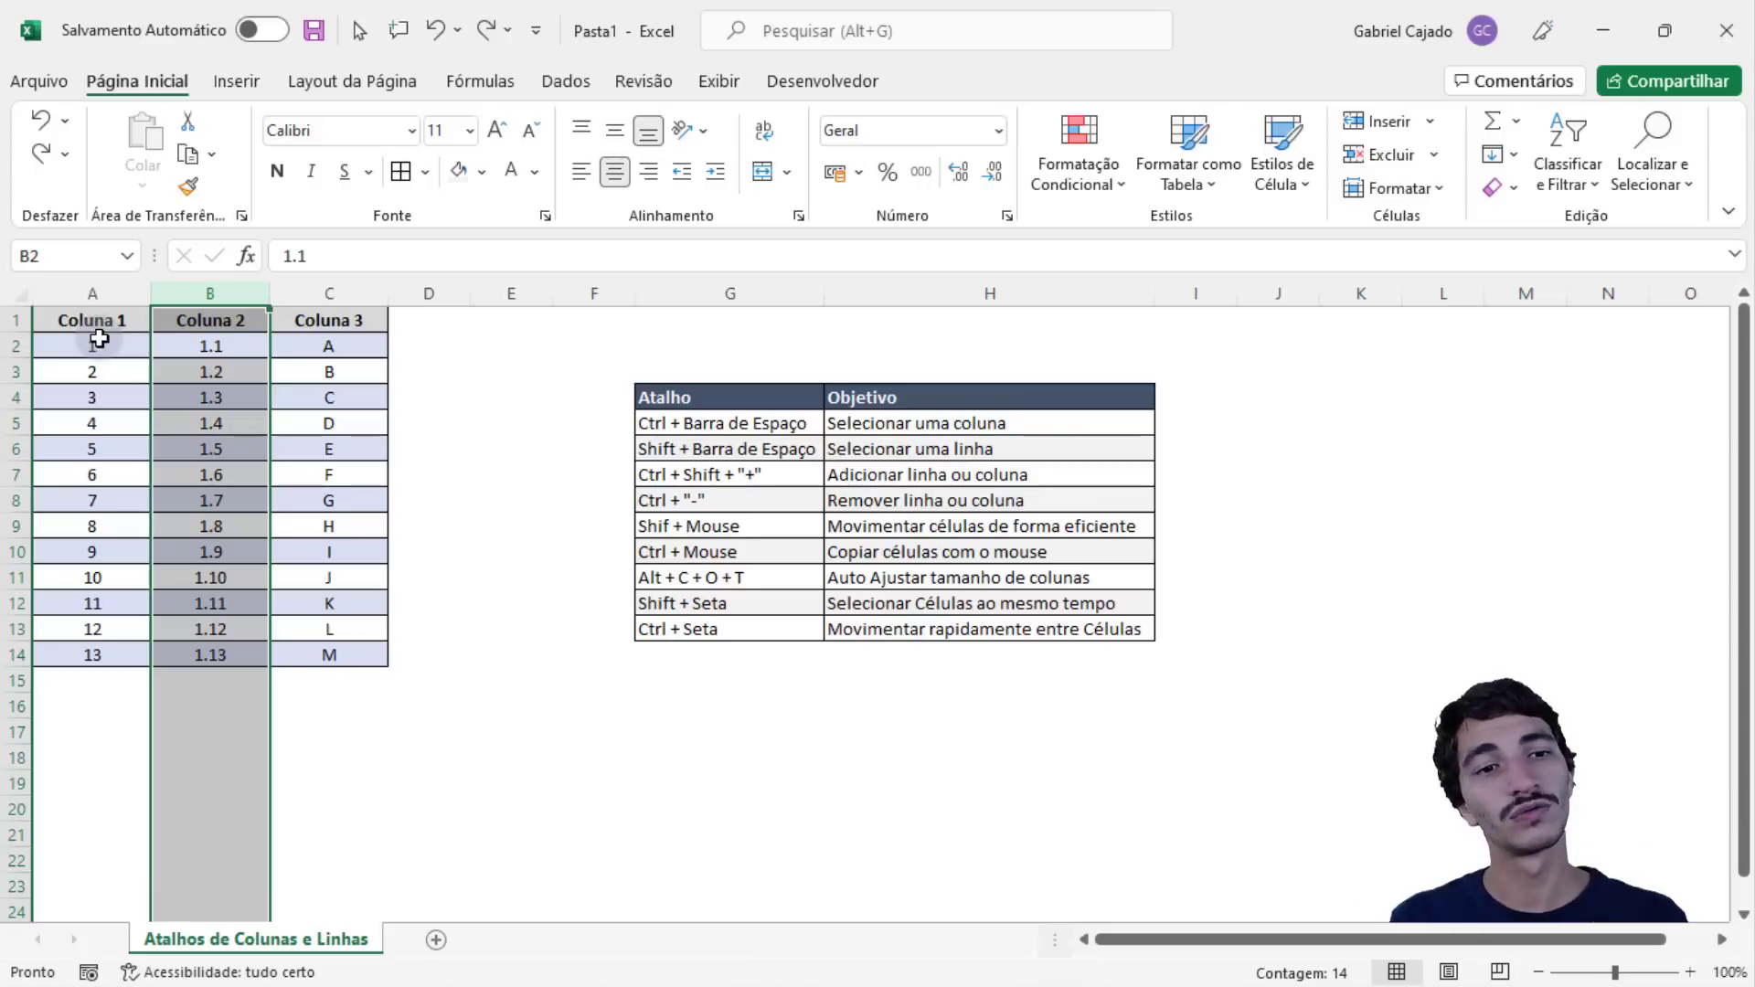
key("ctrl+minus")
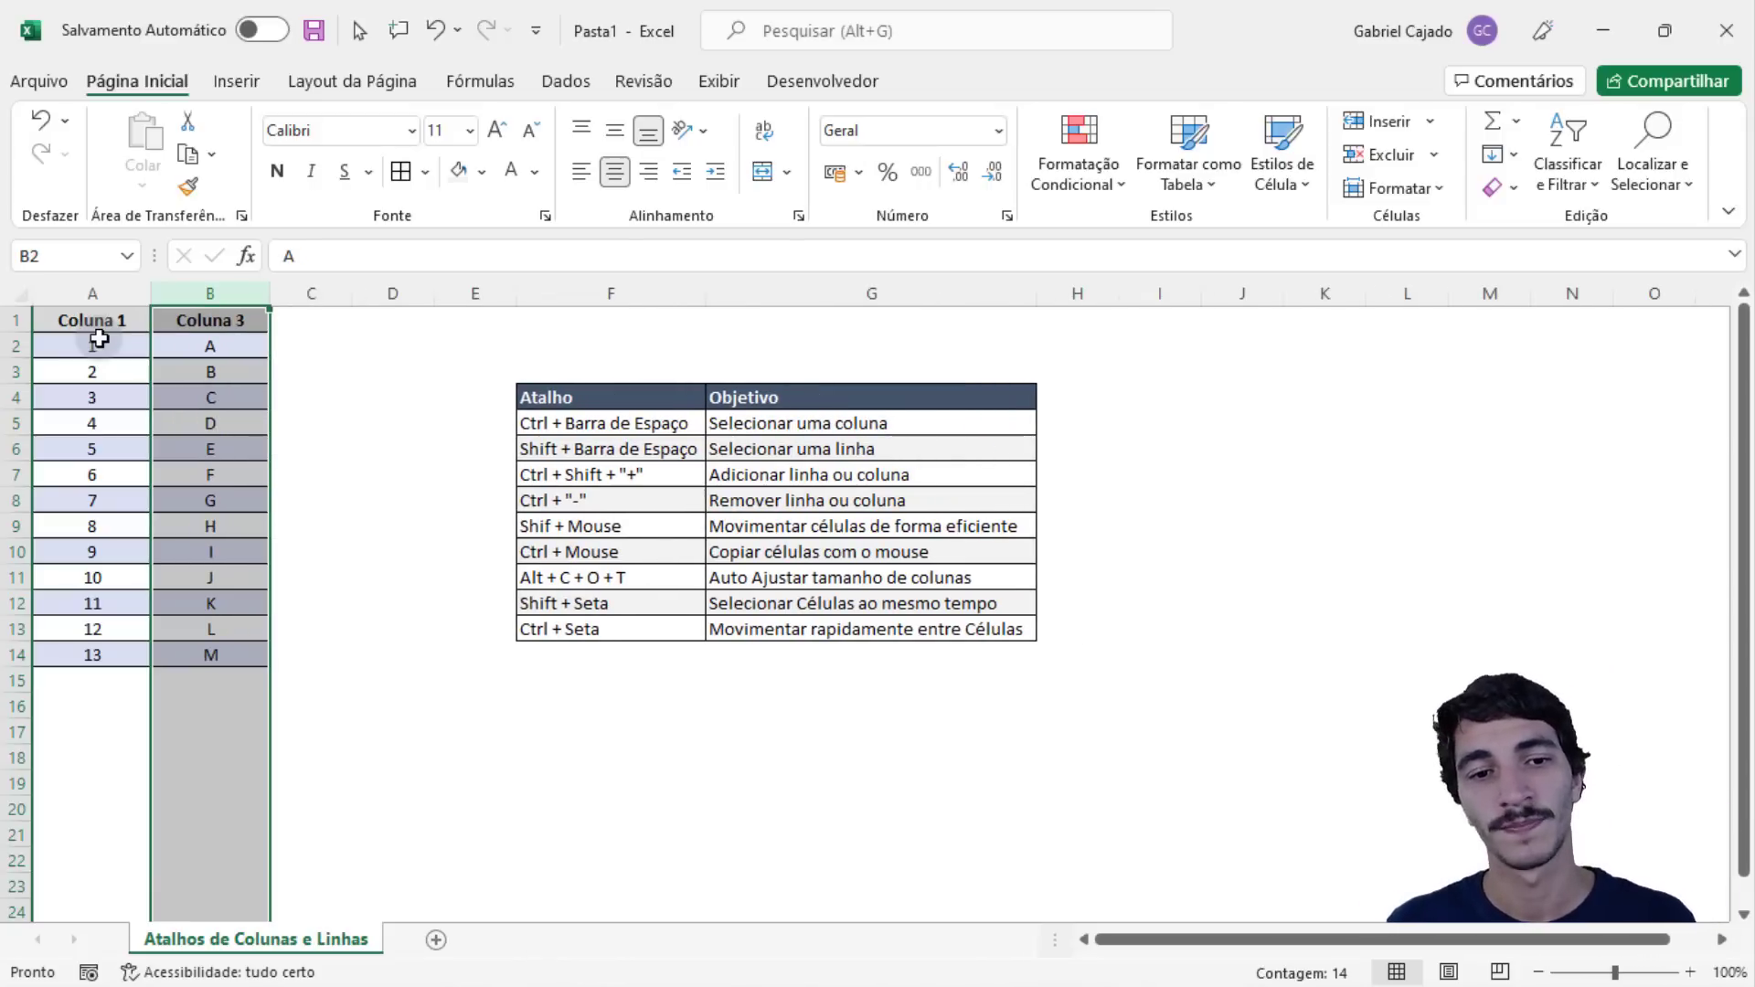
key("ctrl+z")
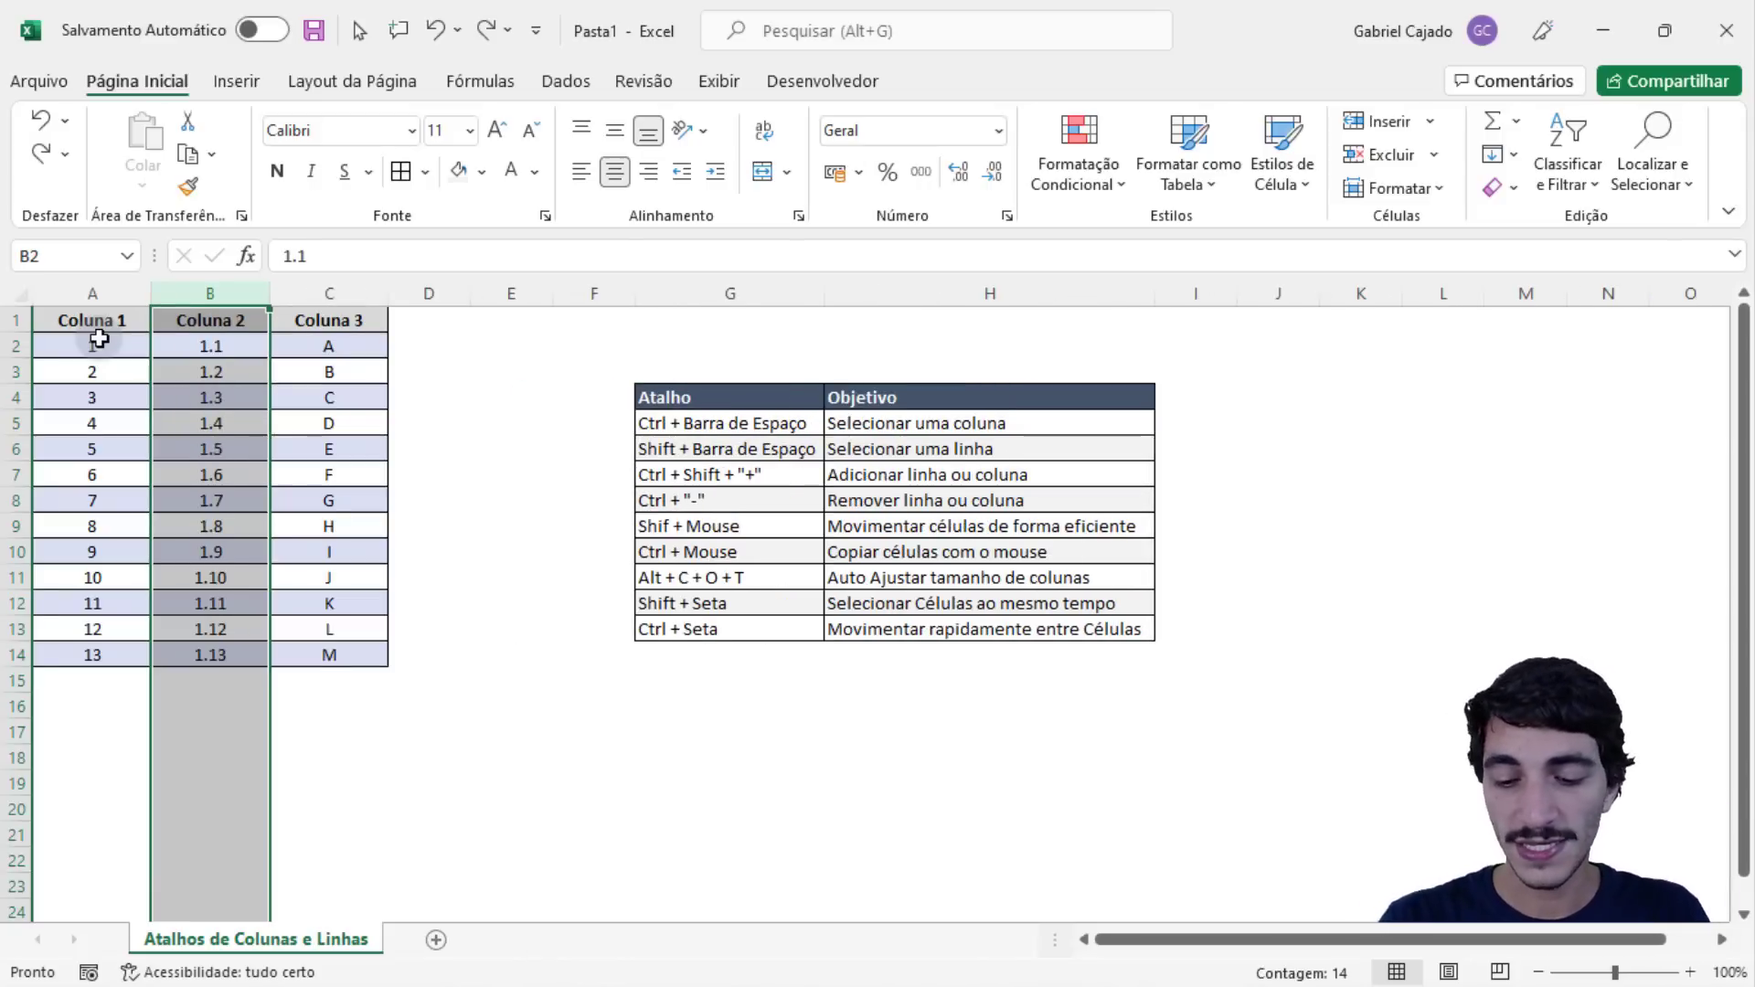
key("Up")
key("ctrl+shift+Down")
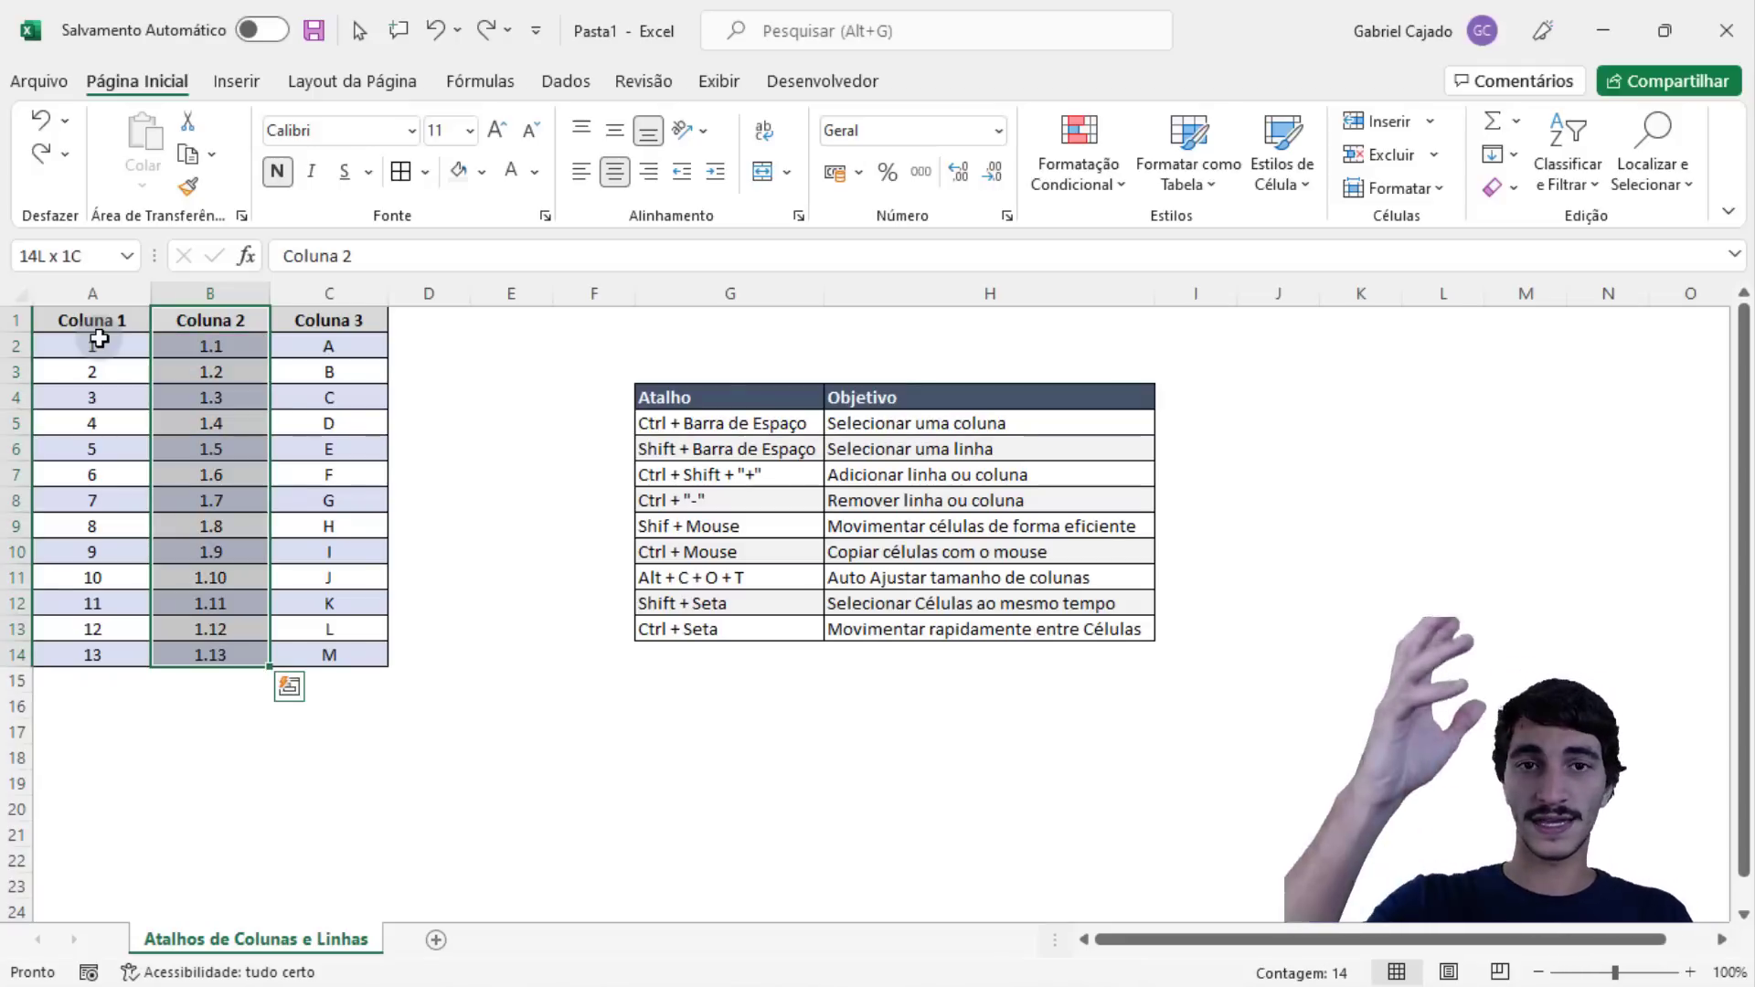
key("ctrl+minus")
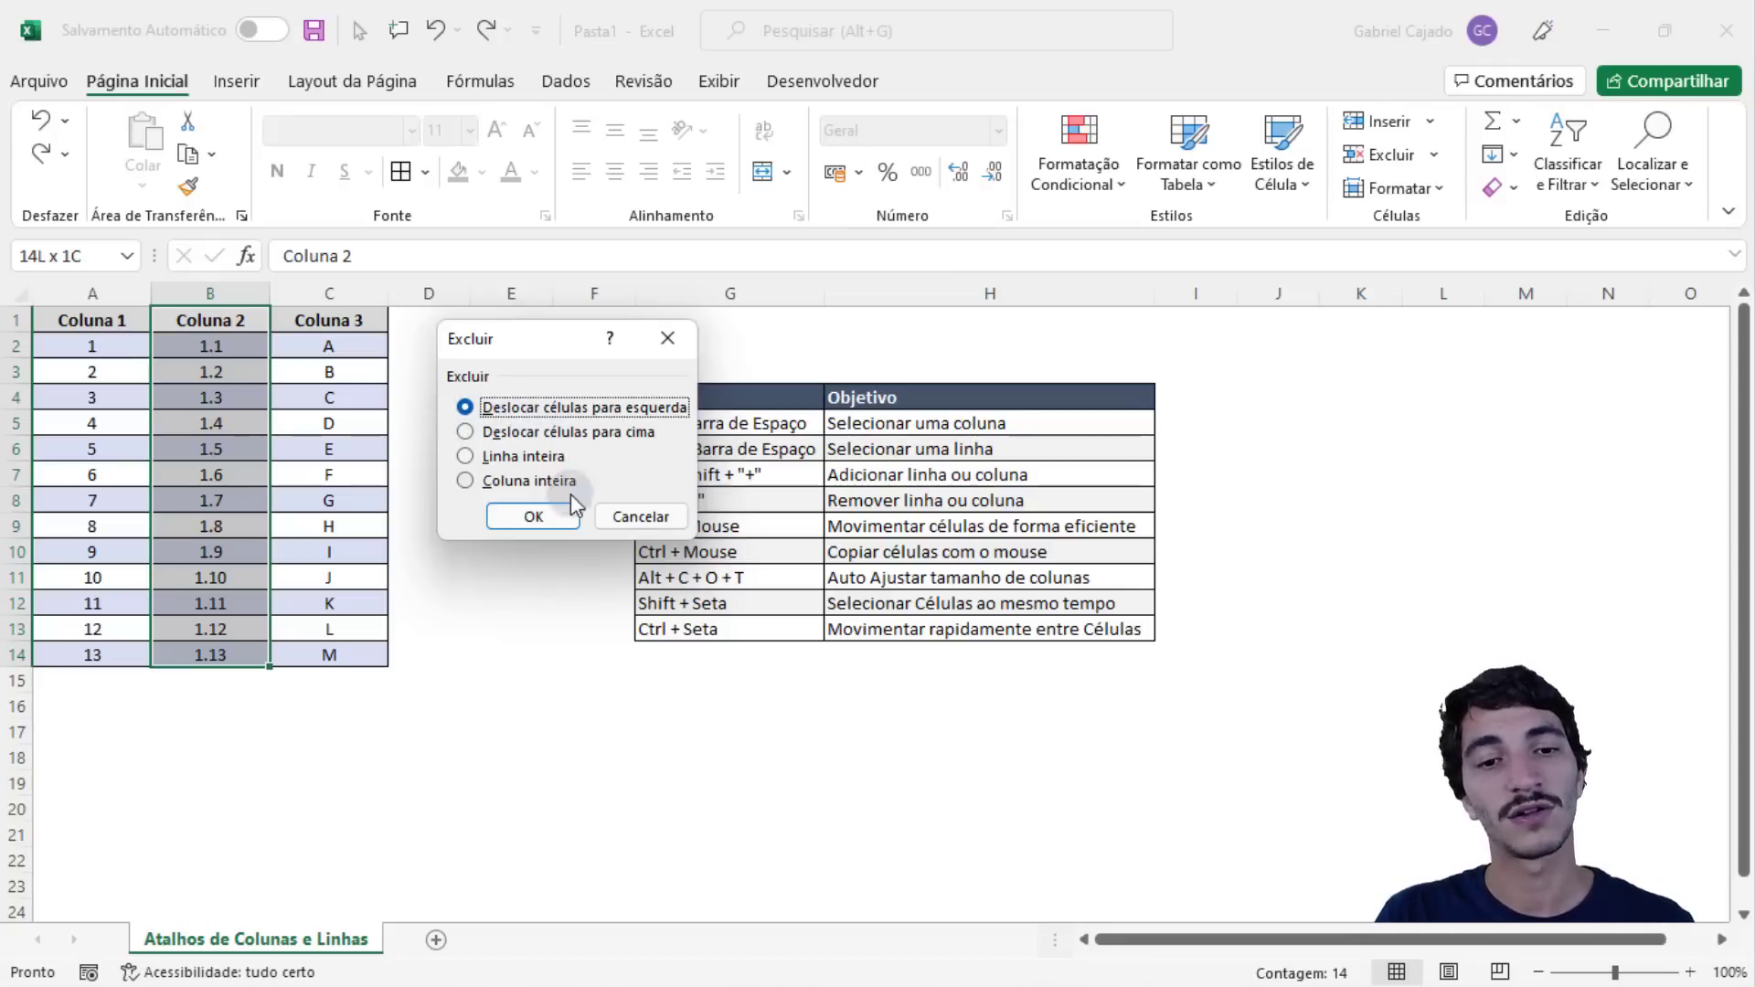
left_click(549, 515)
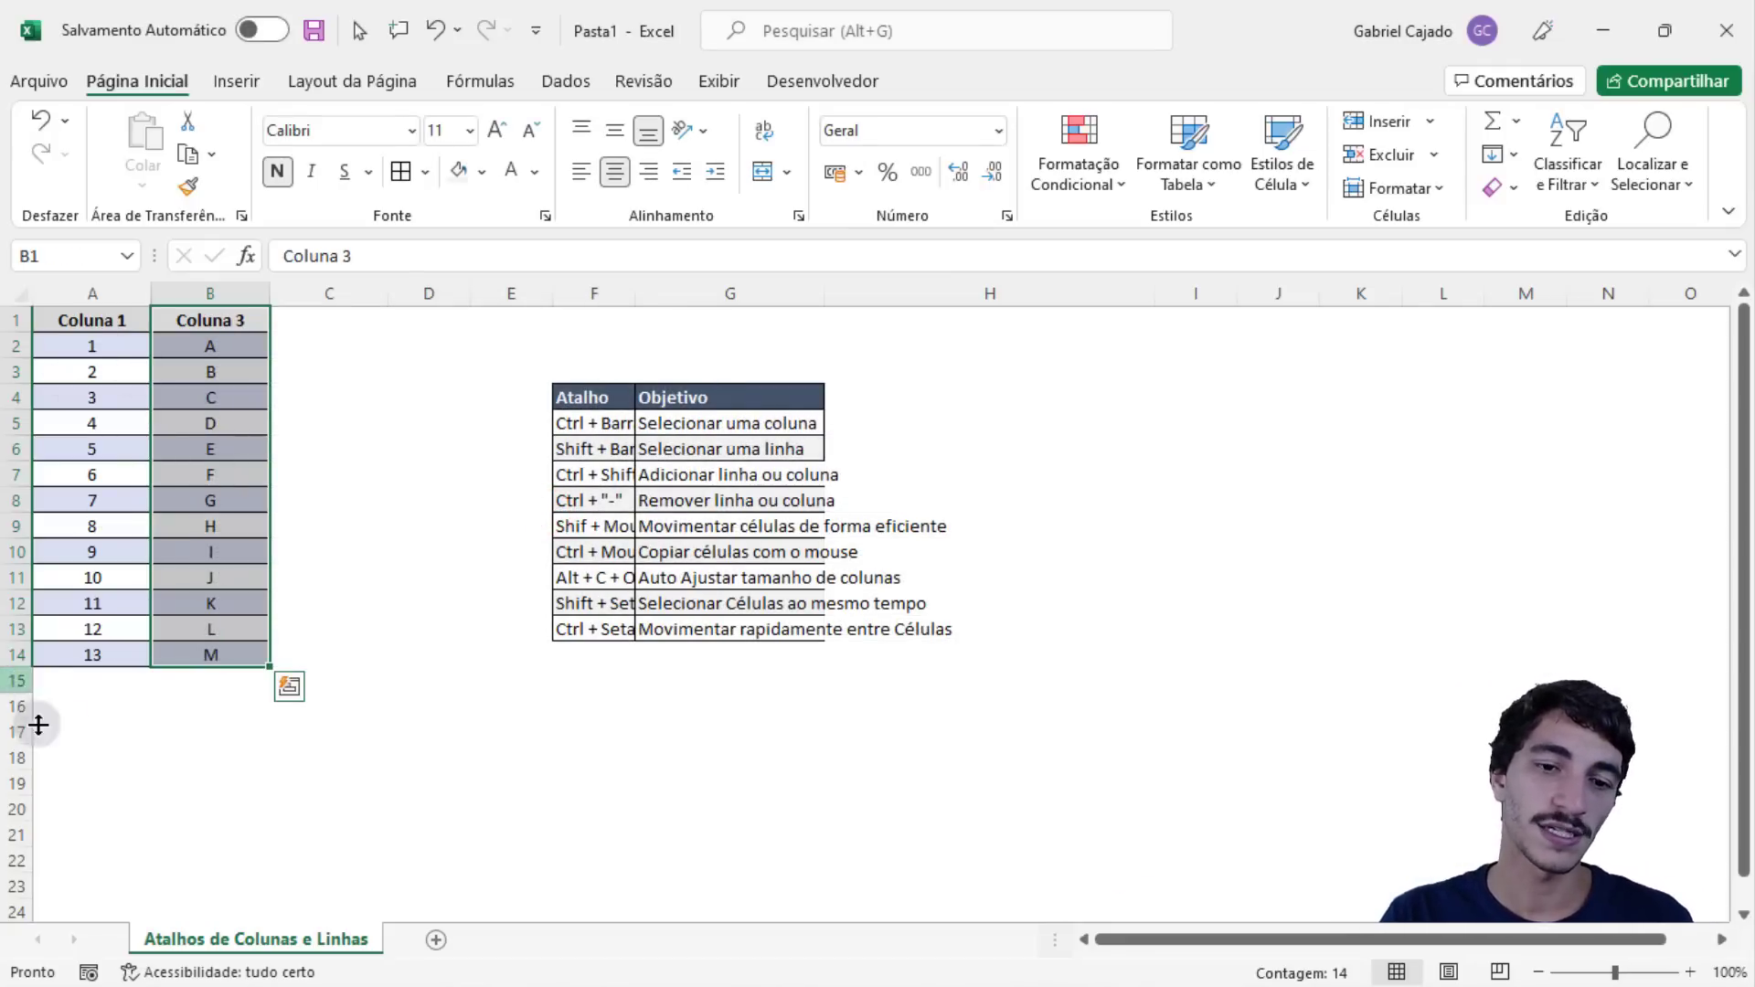
key("ctrl+z")
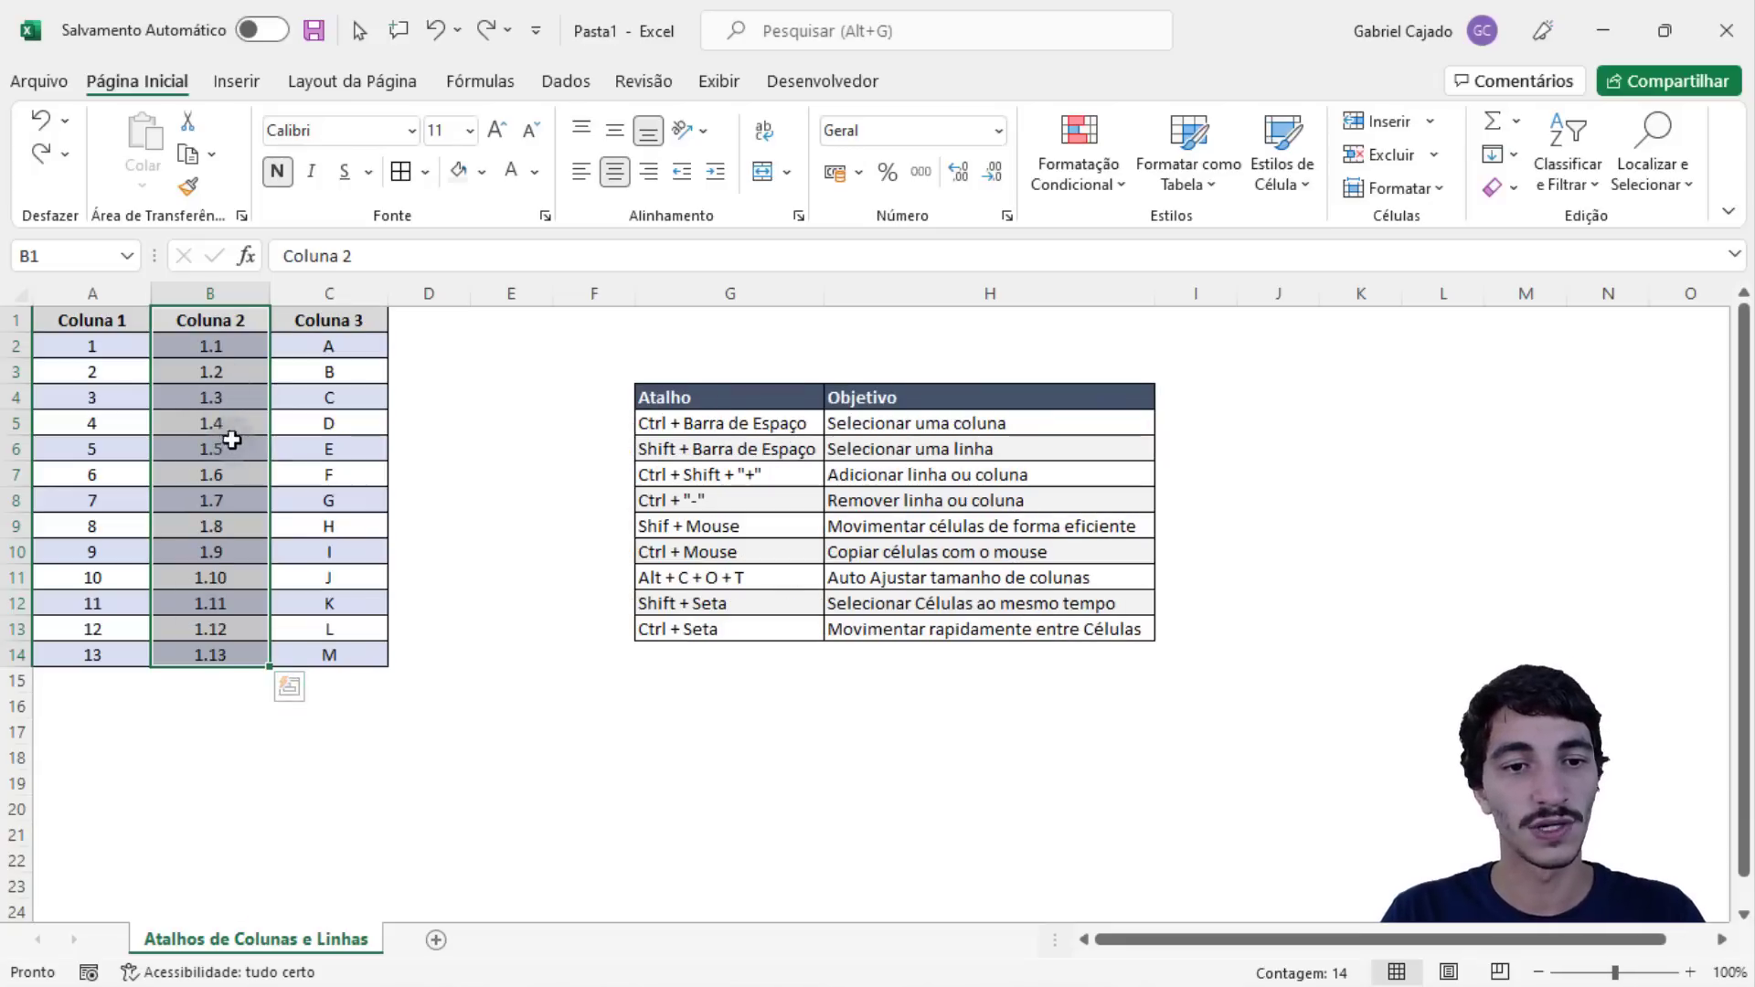
- Delete B6:B10 shifting left, undo, then delete all of column B with Coluna inteira
left_click_drag(223, 454, 227, 557)
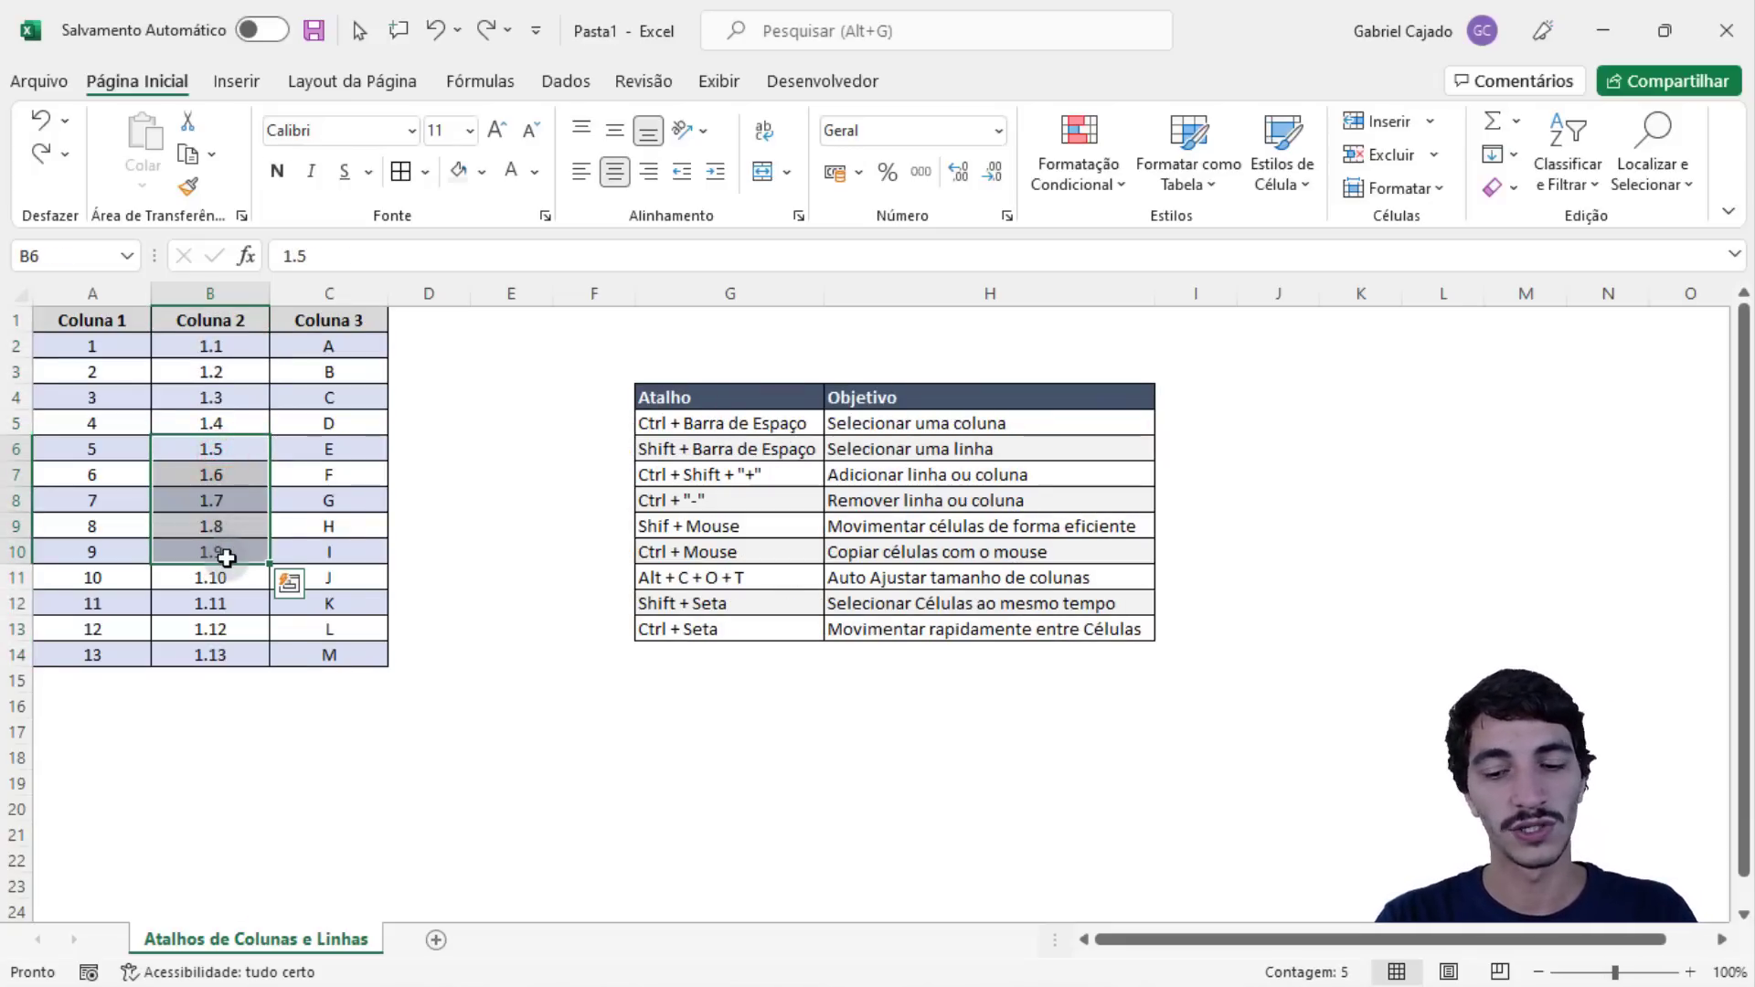
key("ctrl+minus")
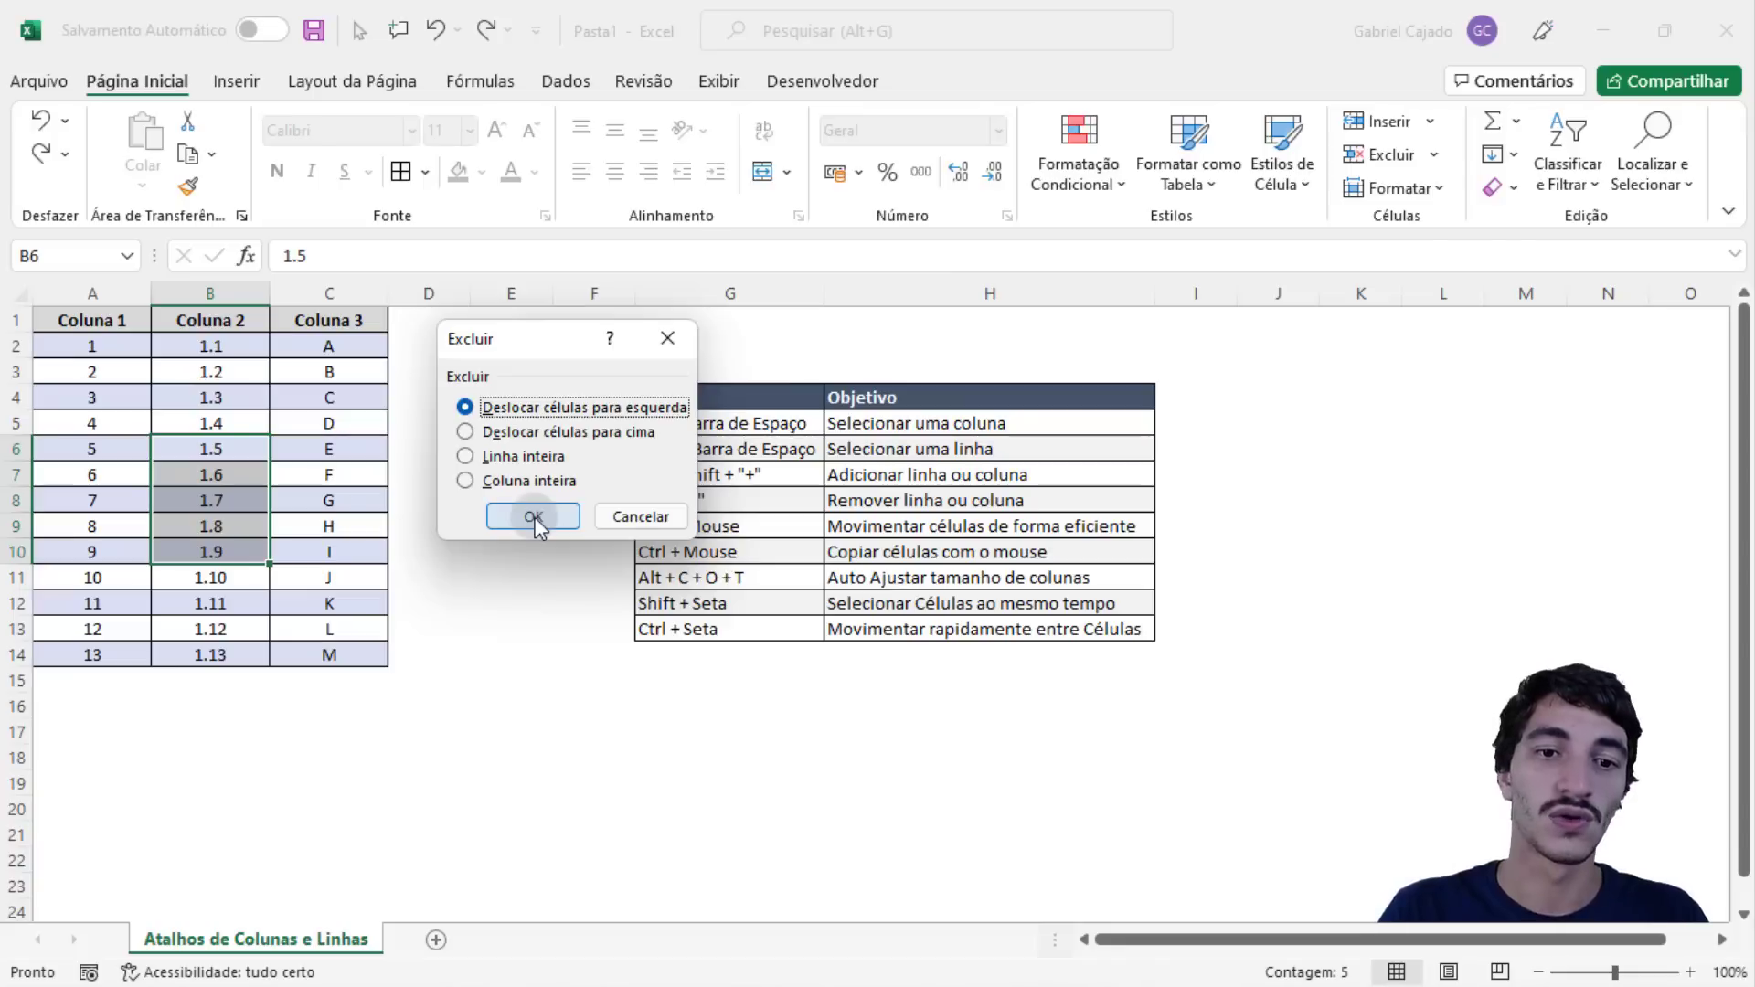
left_click(535, 517)
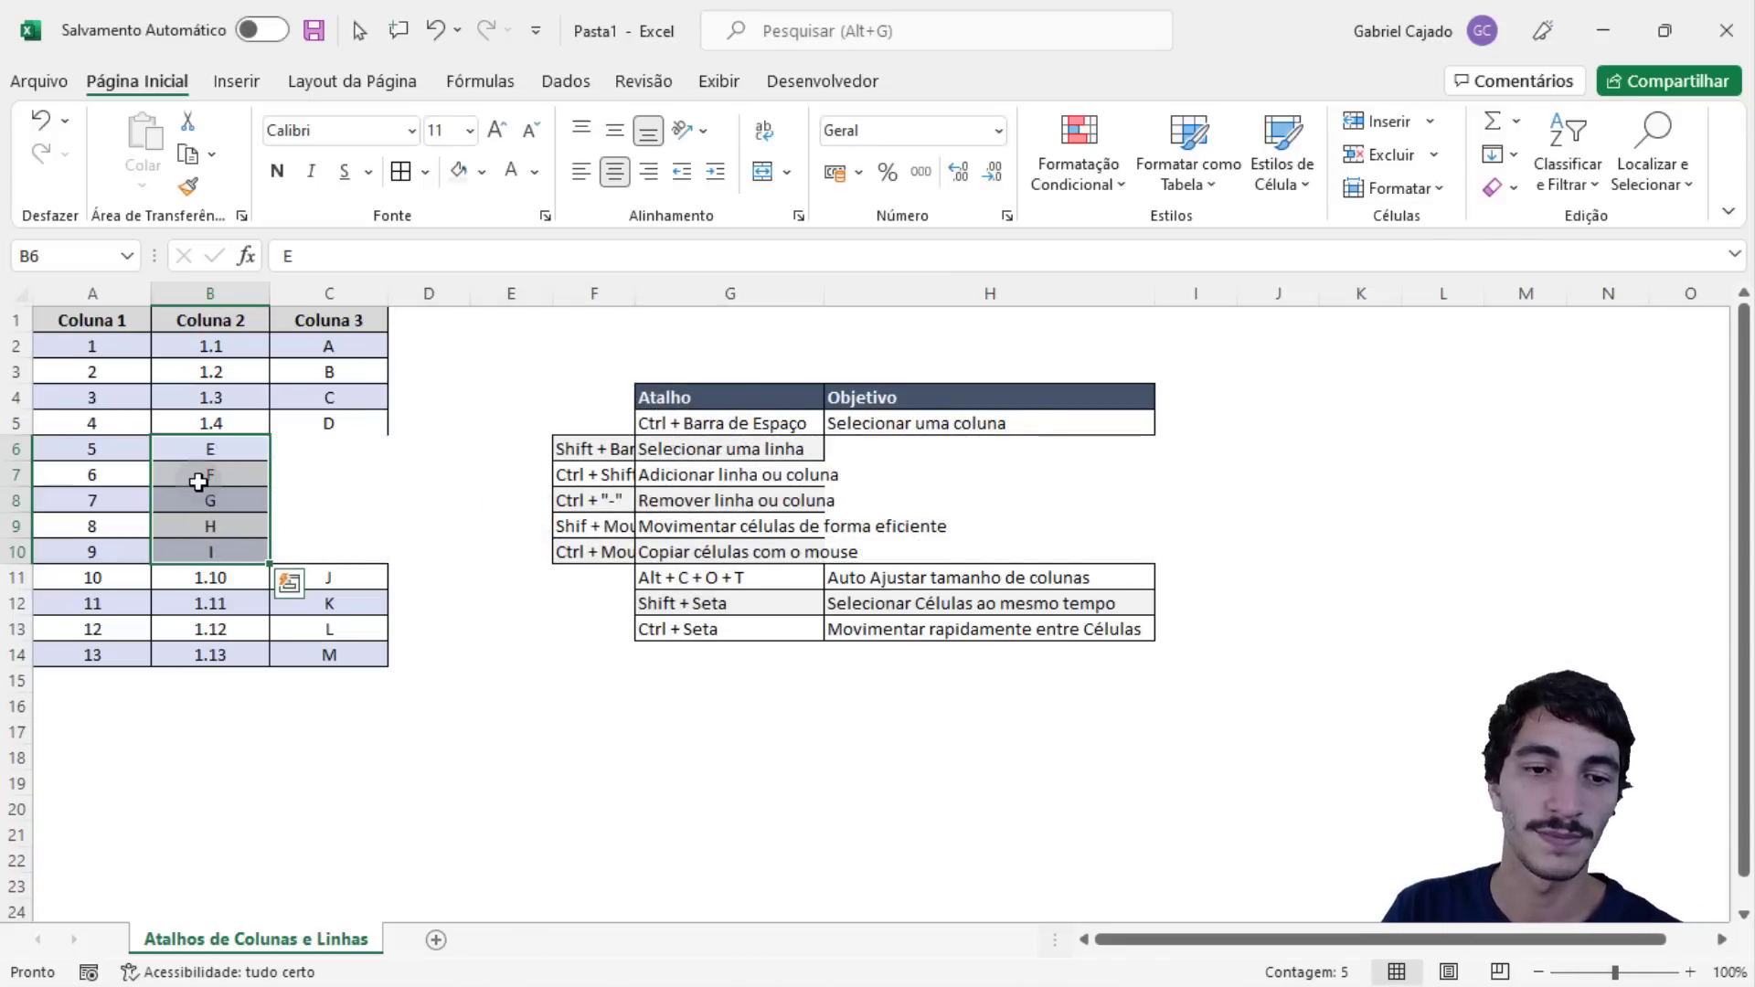
key("ctrl+z")
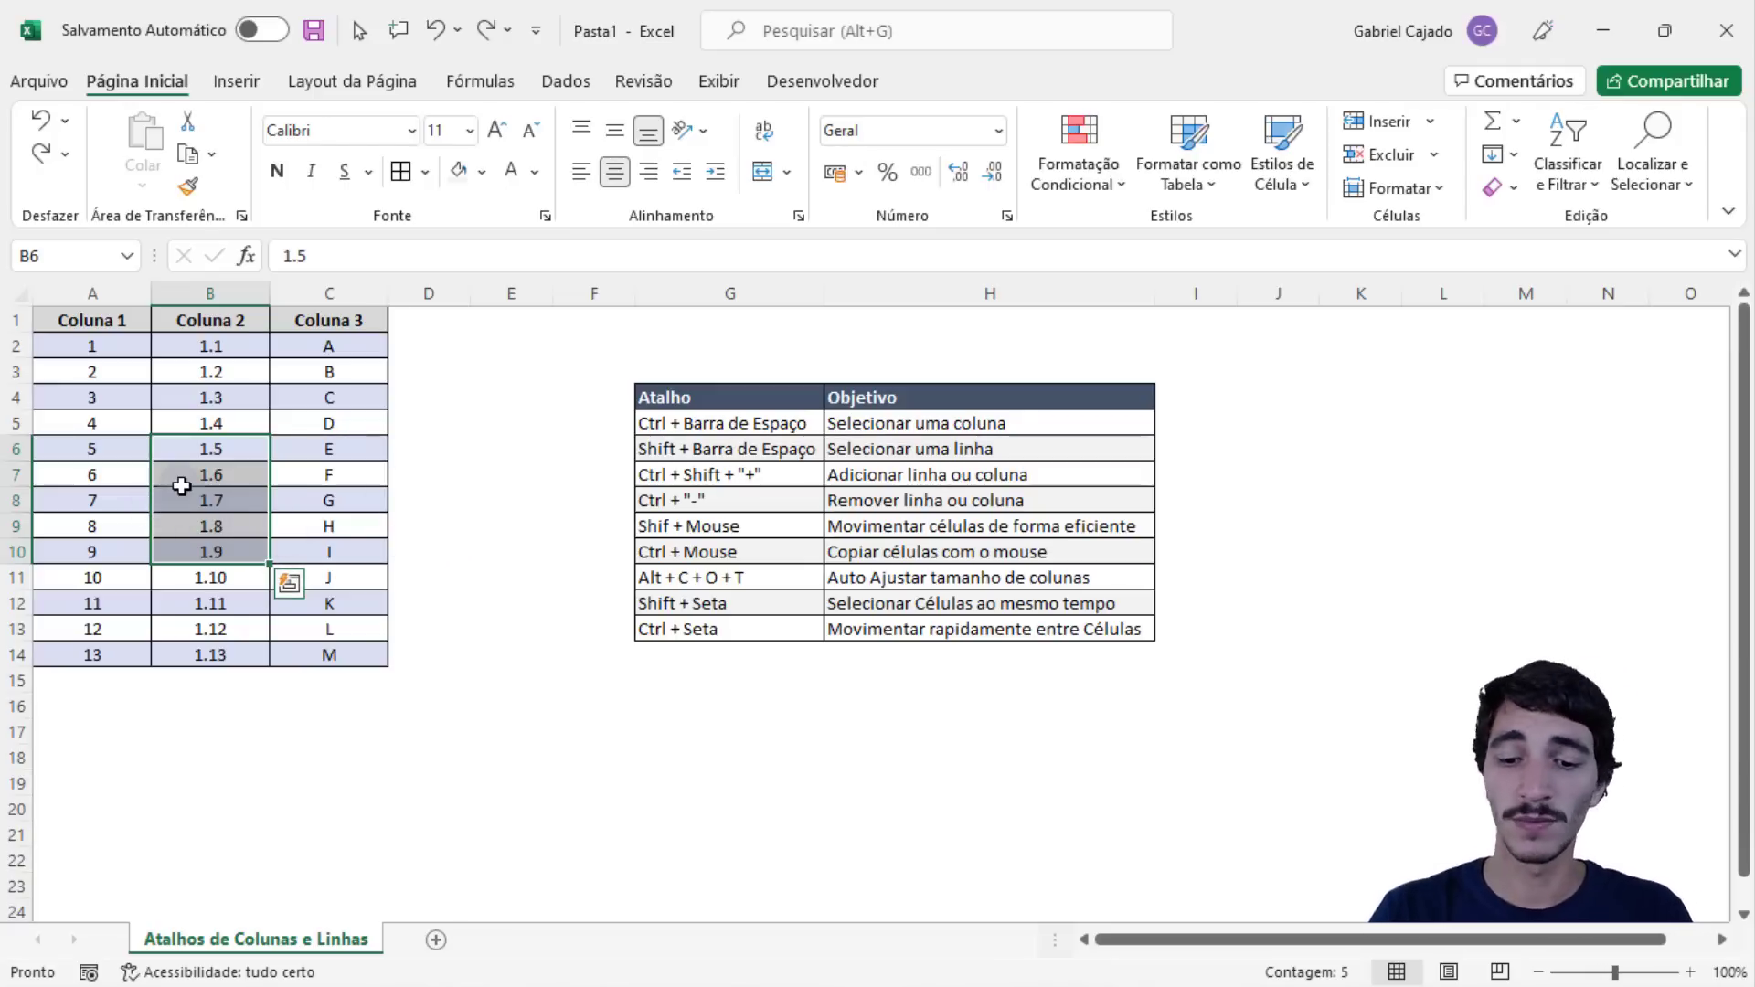
key("ctrl+minus")
left_click(494, 456)
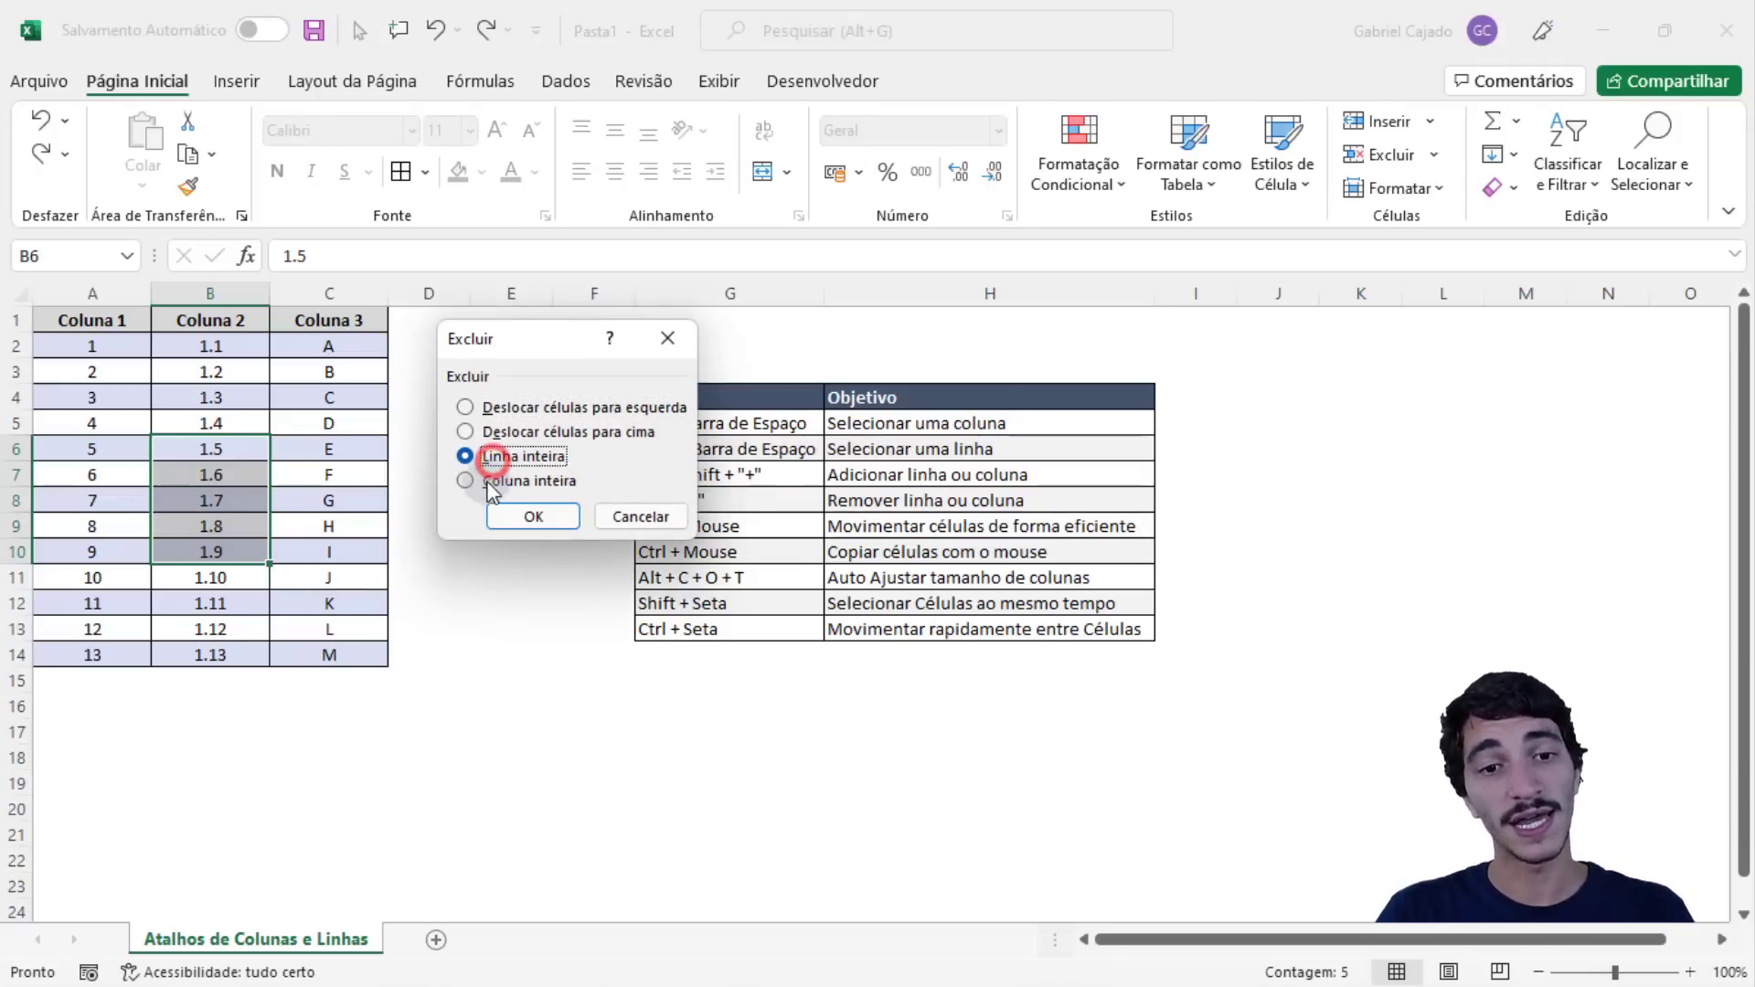
left_click(489, 480)
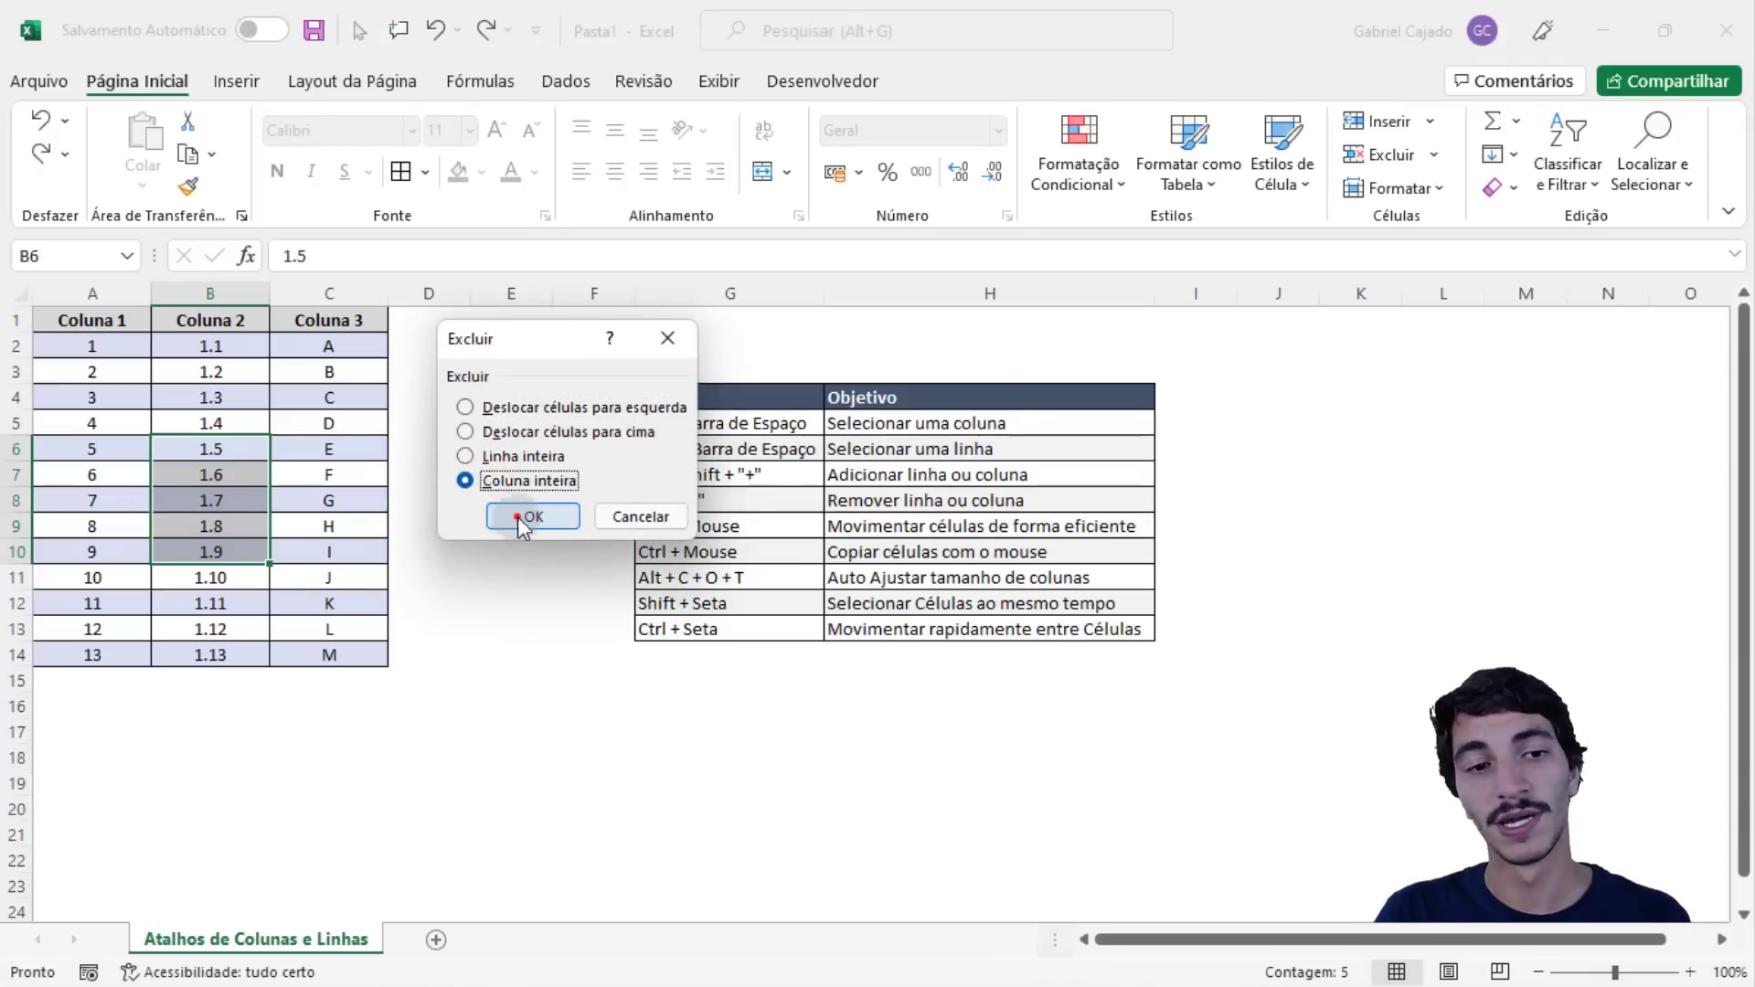
left_click(518, 517)
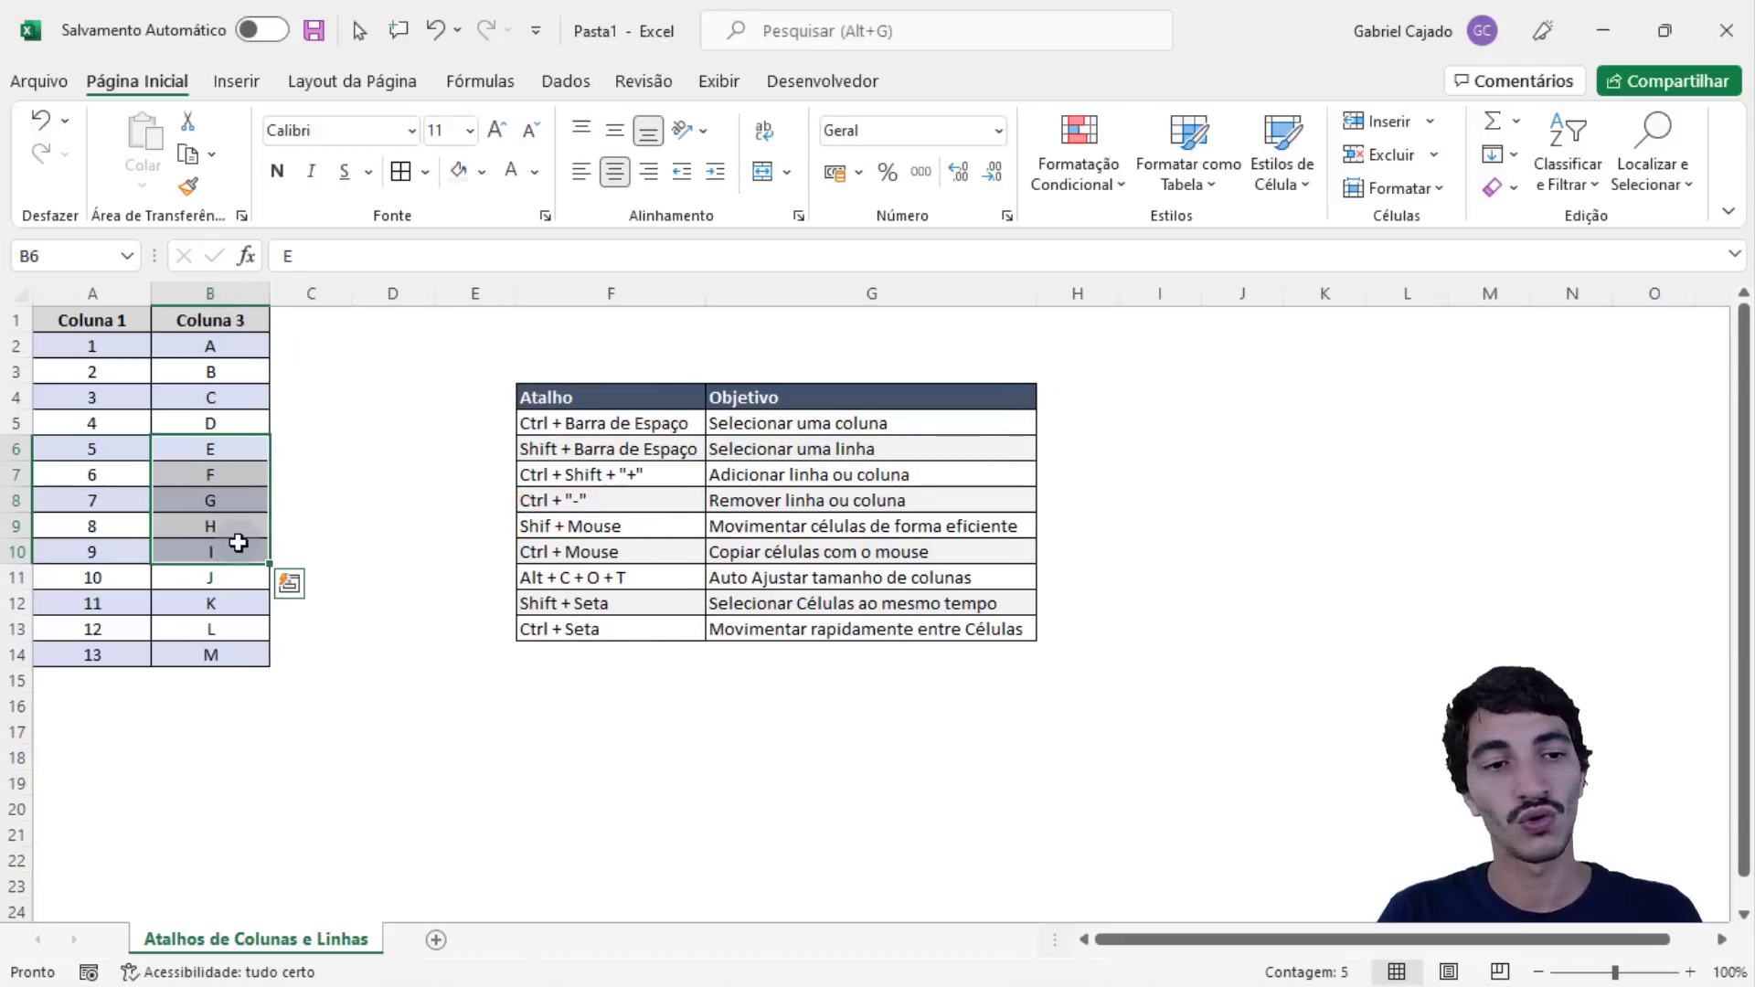
- Undo deleting Coluna 2, delete and copy it again, then restore it and select B8 (1.7)
key("ctrl+z")
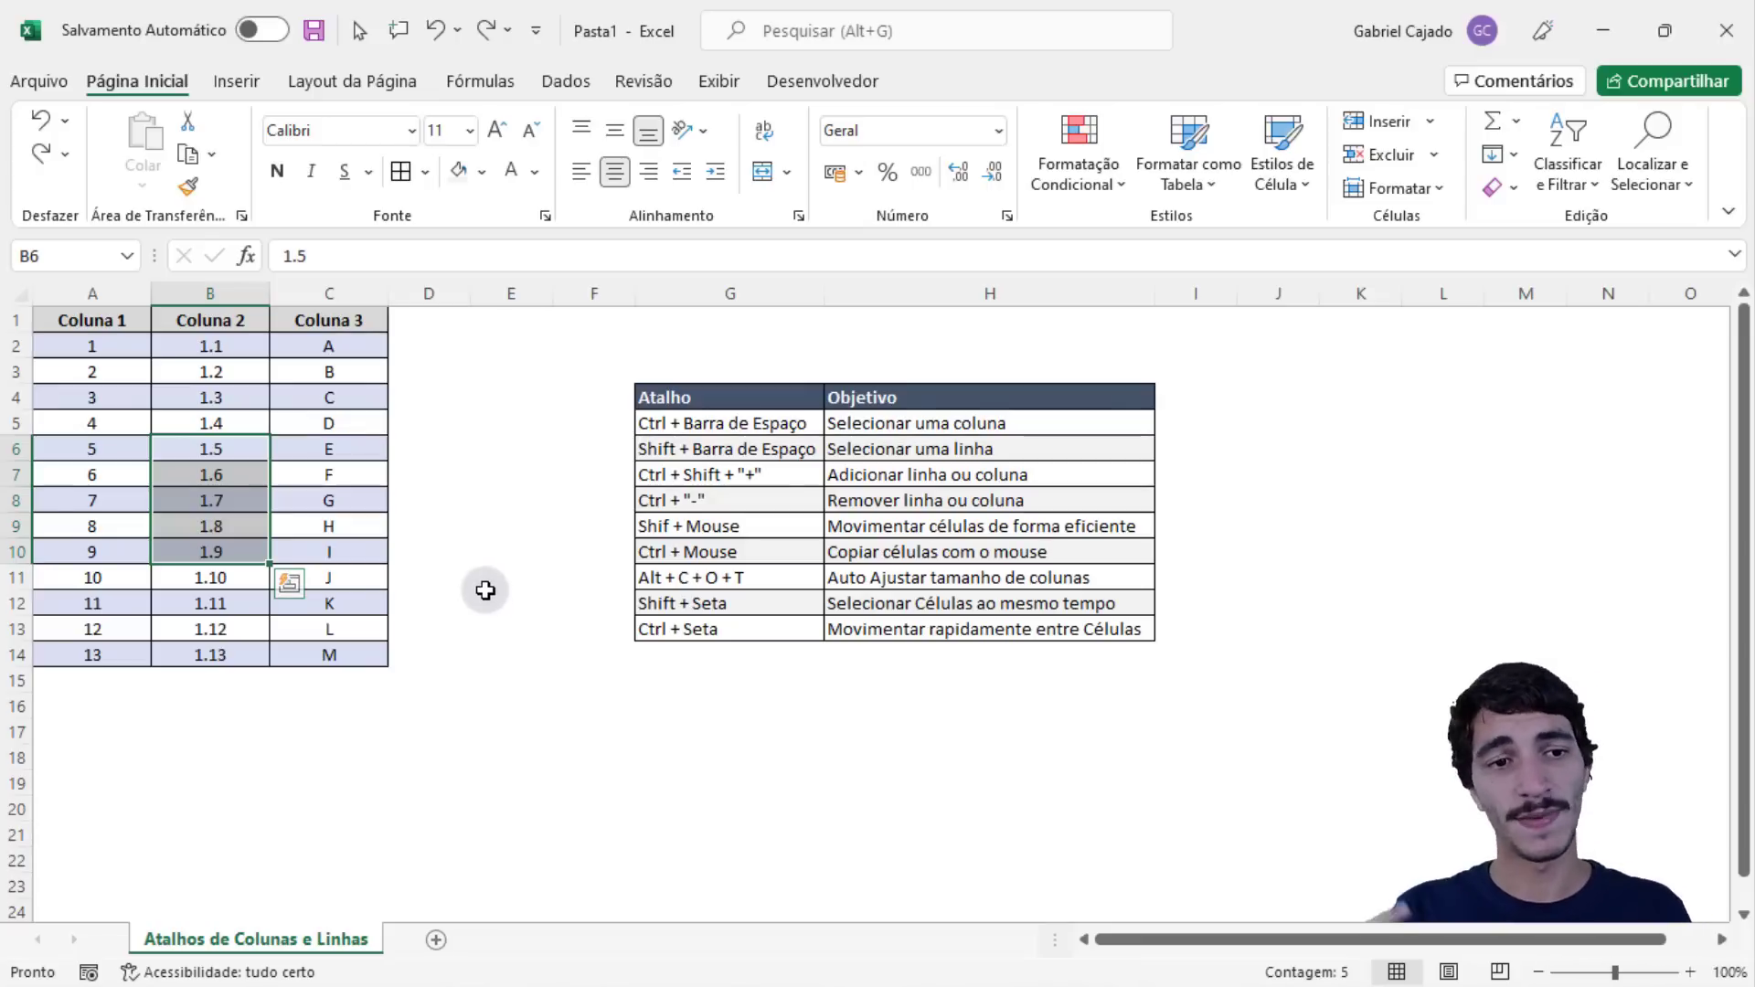
key("ctrl+space")
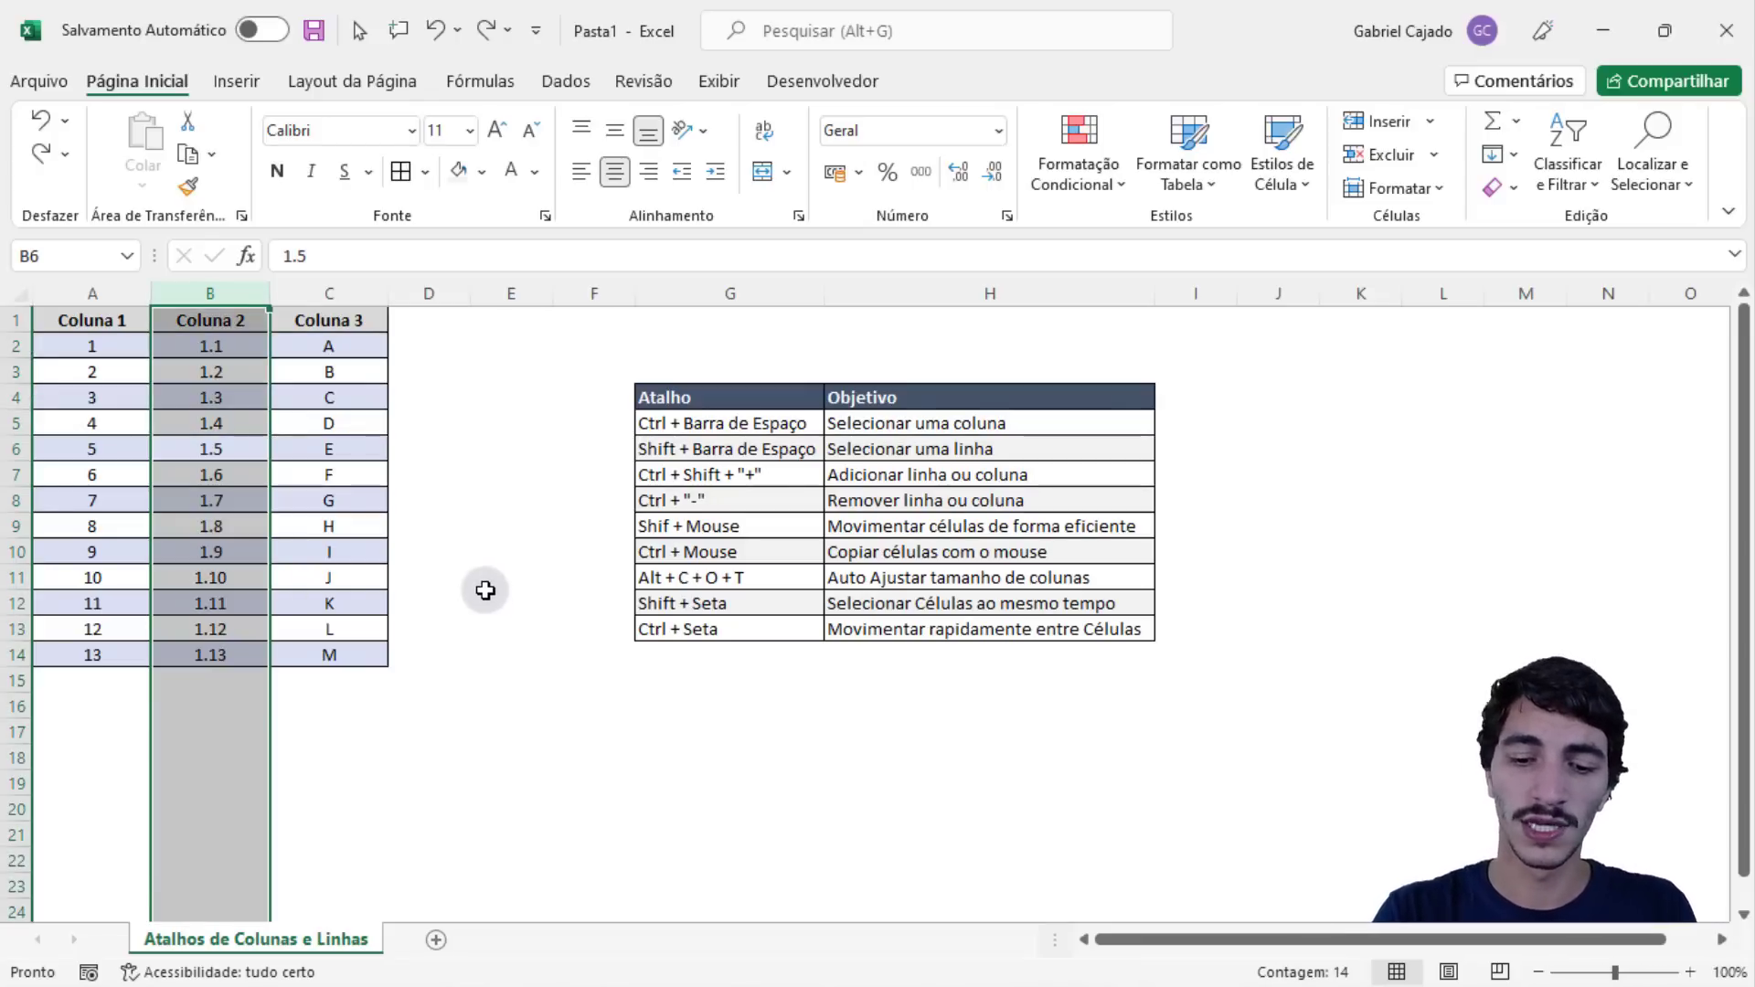
key("ctrl+minus")
key("ctrl+c")
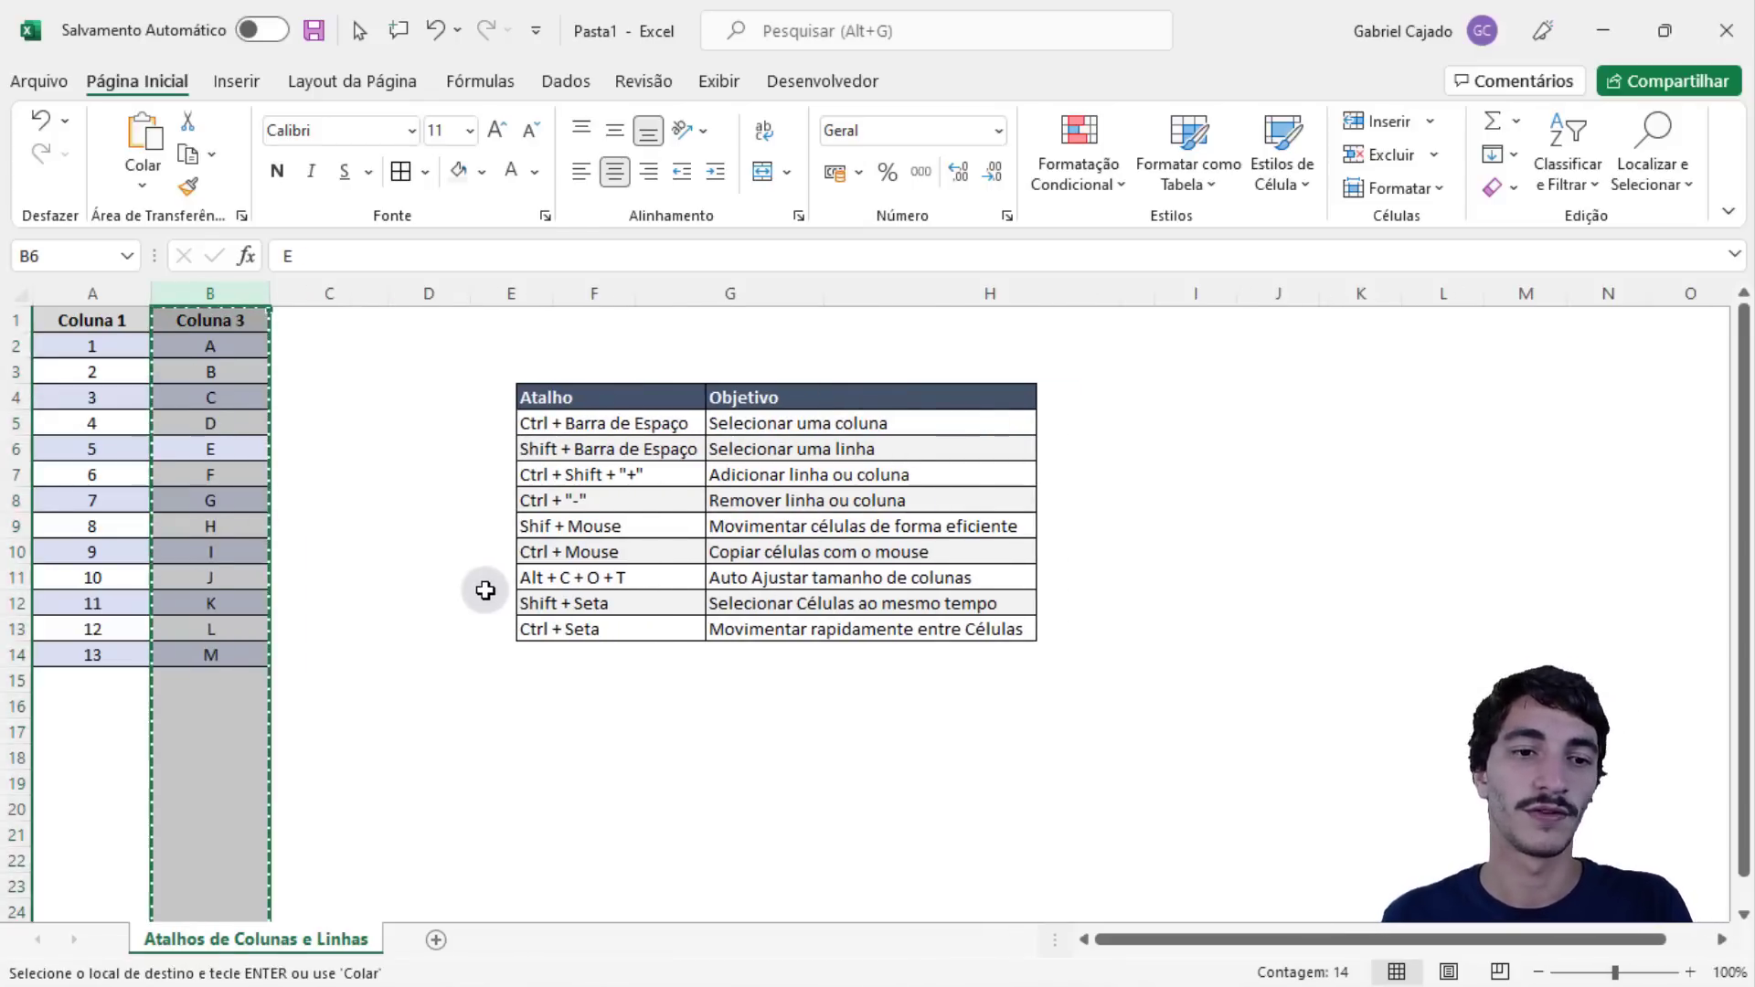
key("ctrl+z")
key("Escape")
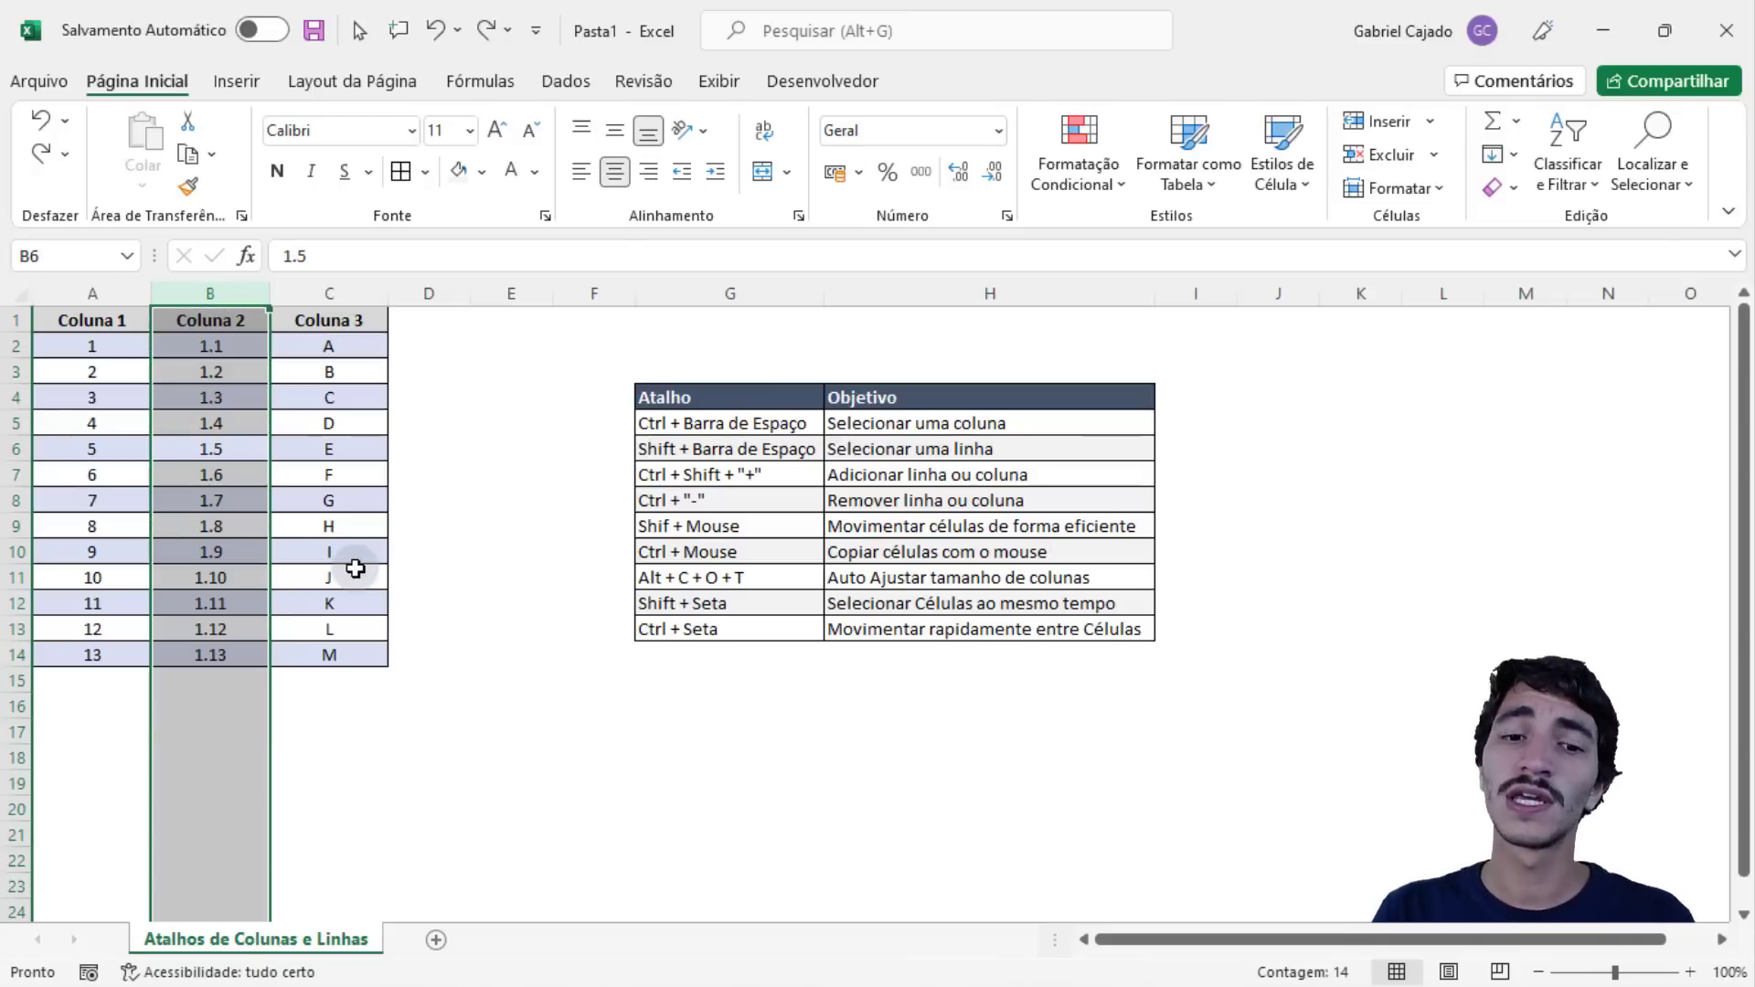
left_click(304, 544)
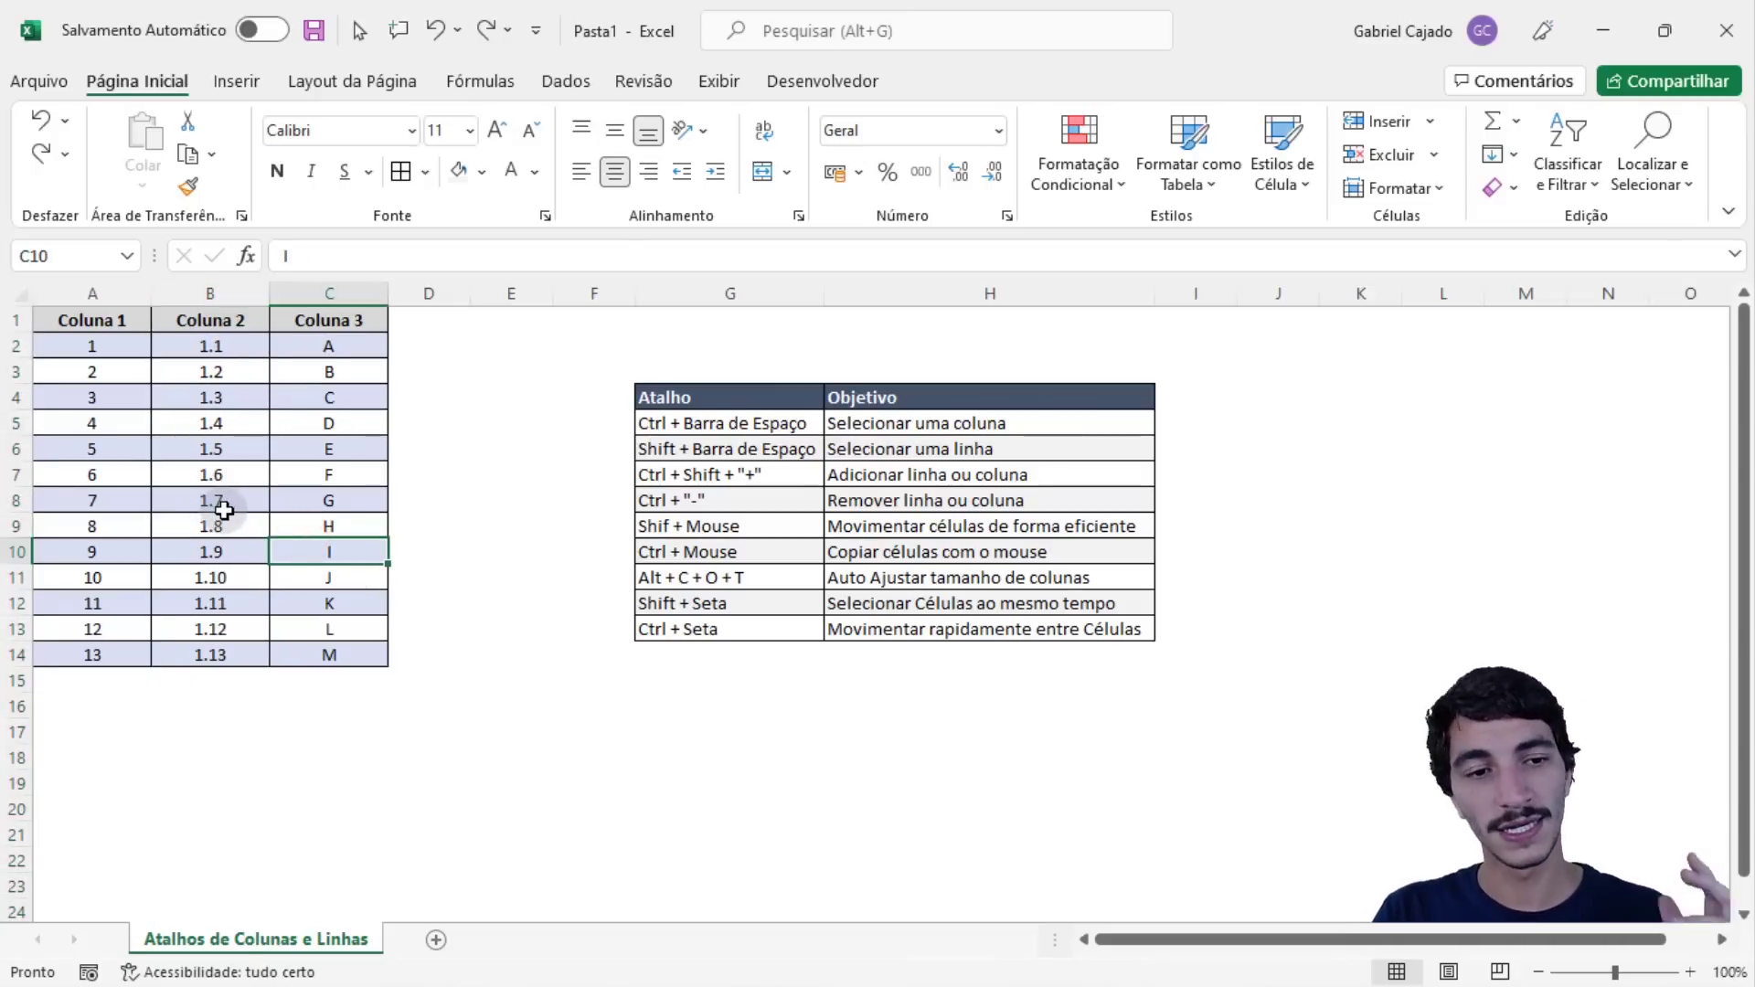
left_click(222, 510)
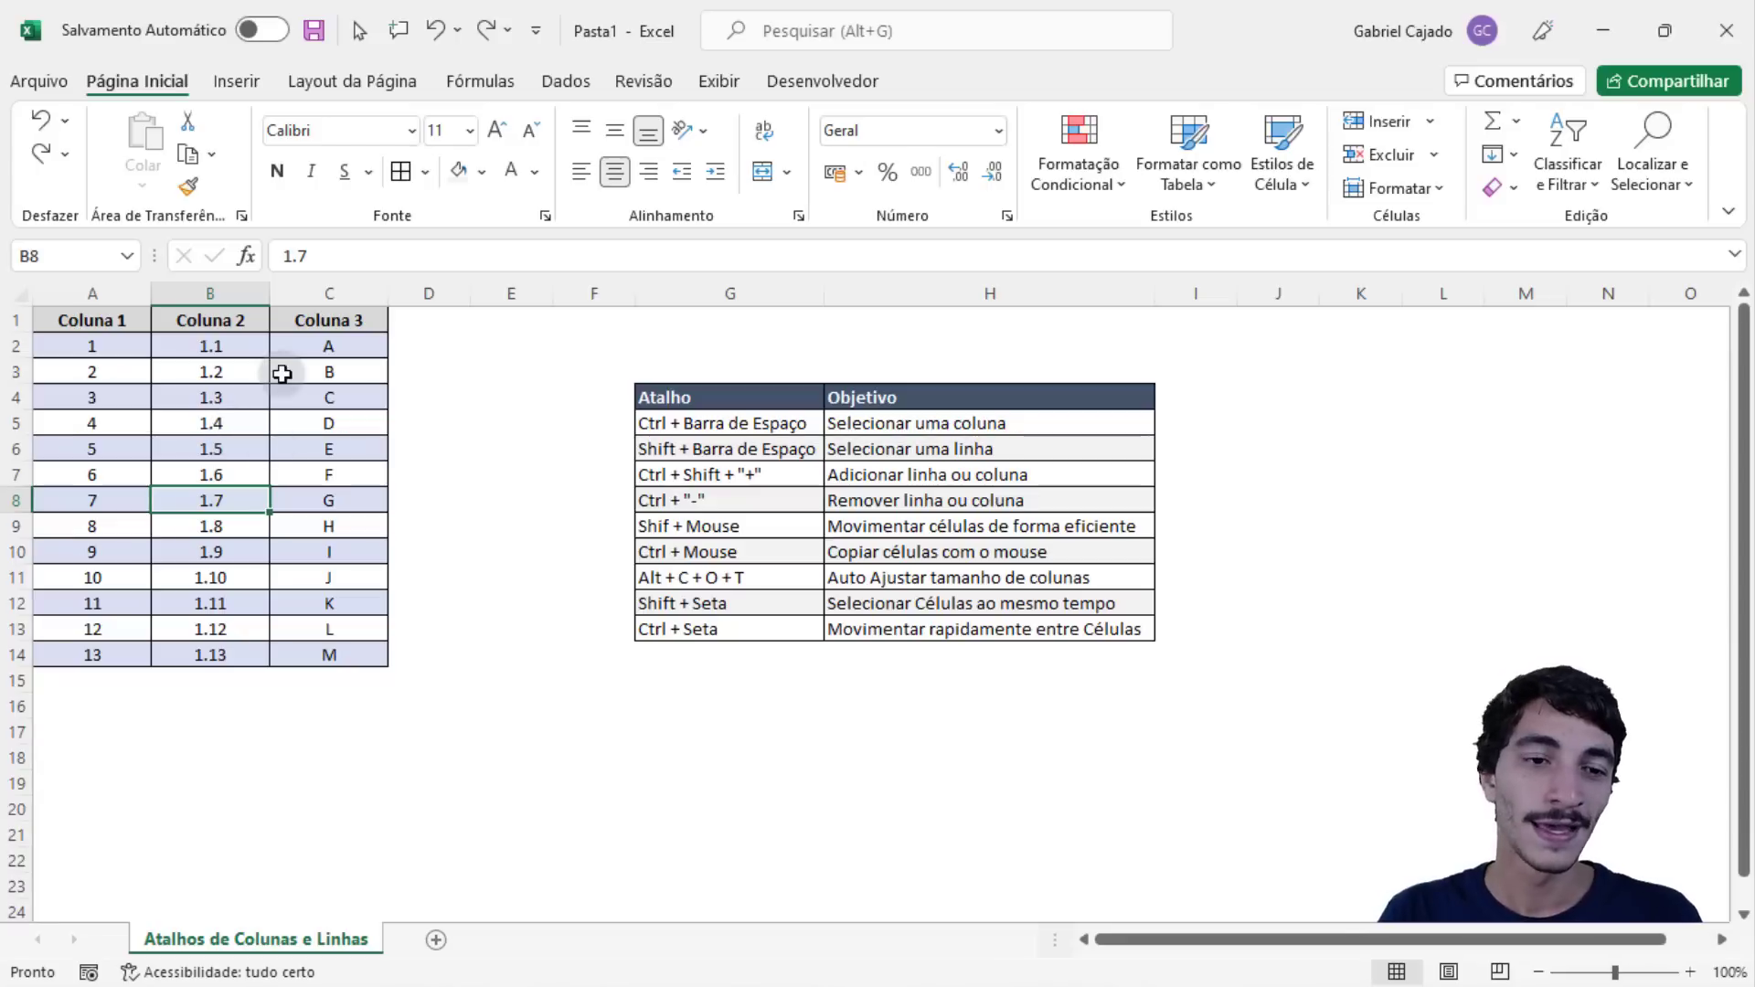
left_click(244, 321)
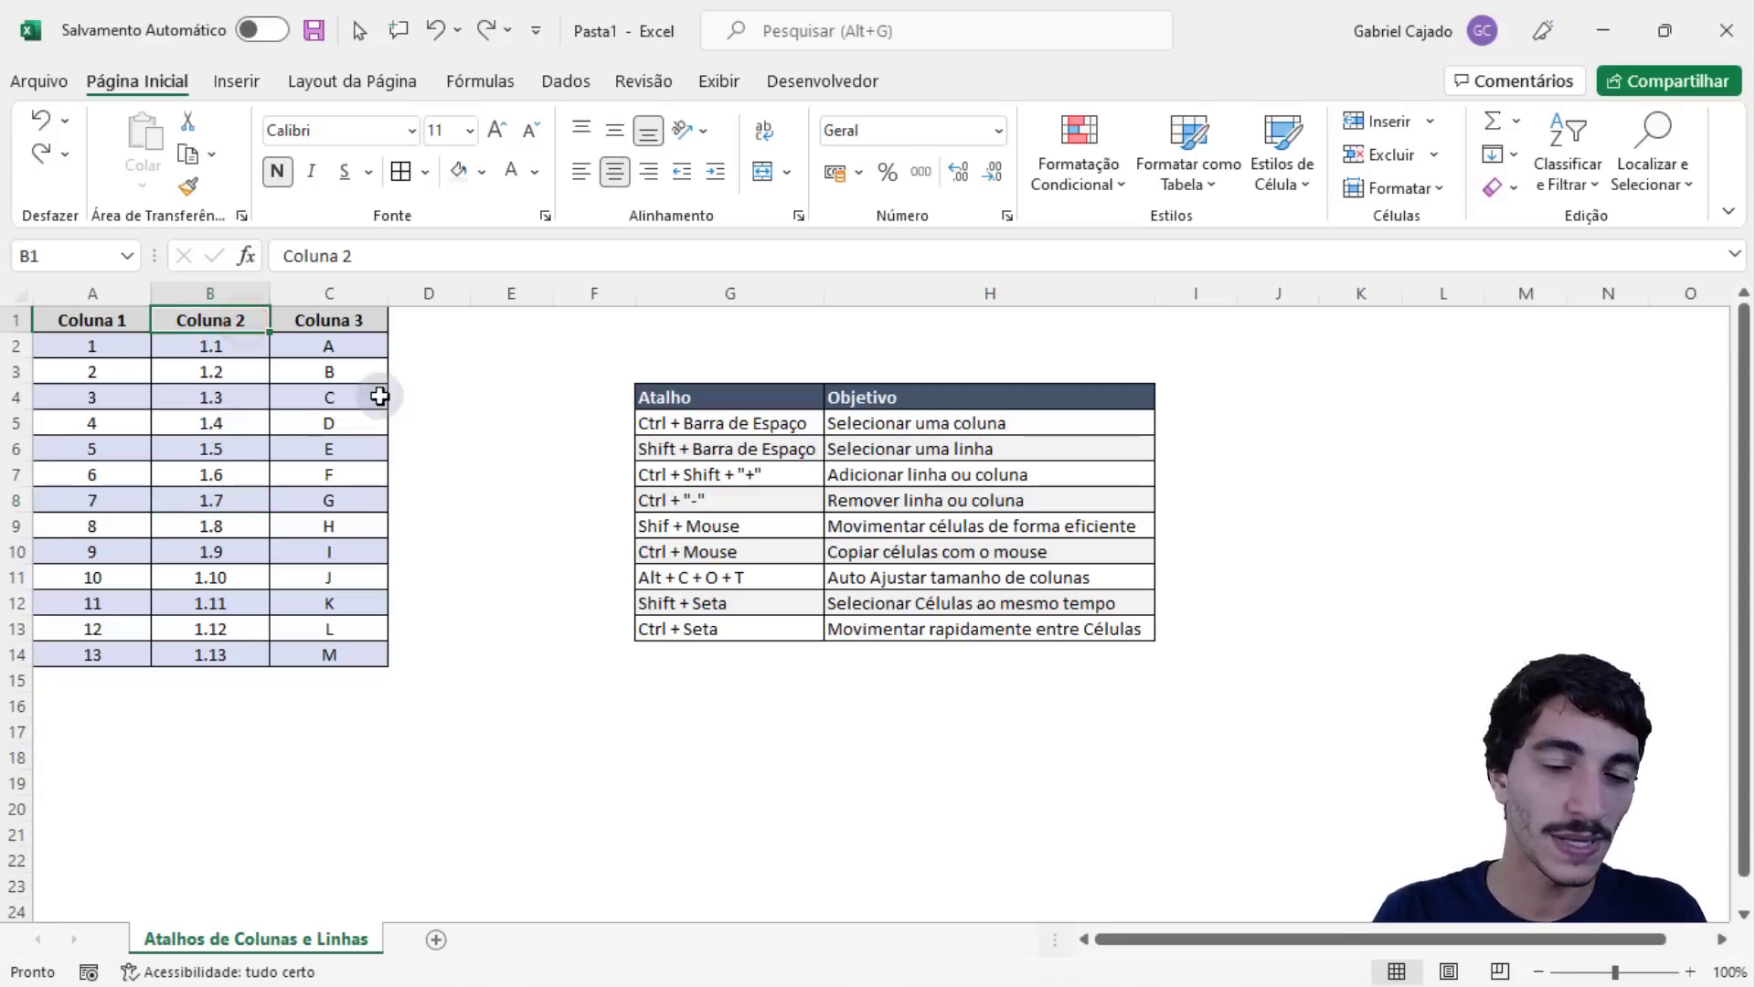
key("ctrl+space")
key("ctrl+shift+plus")
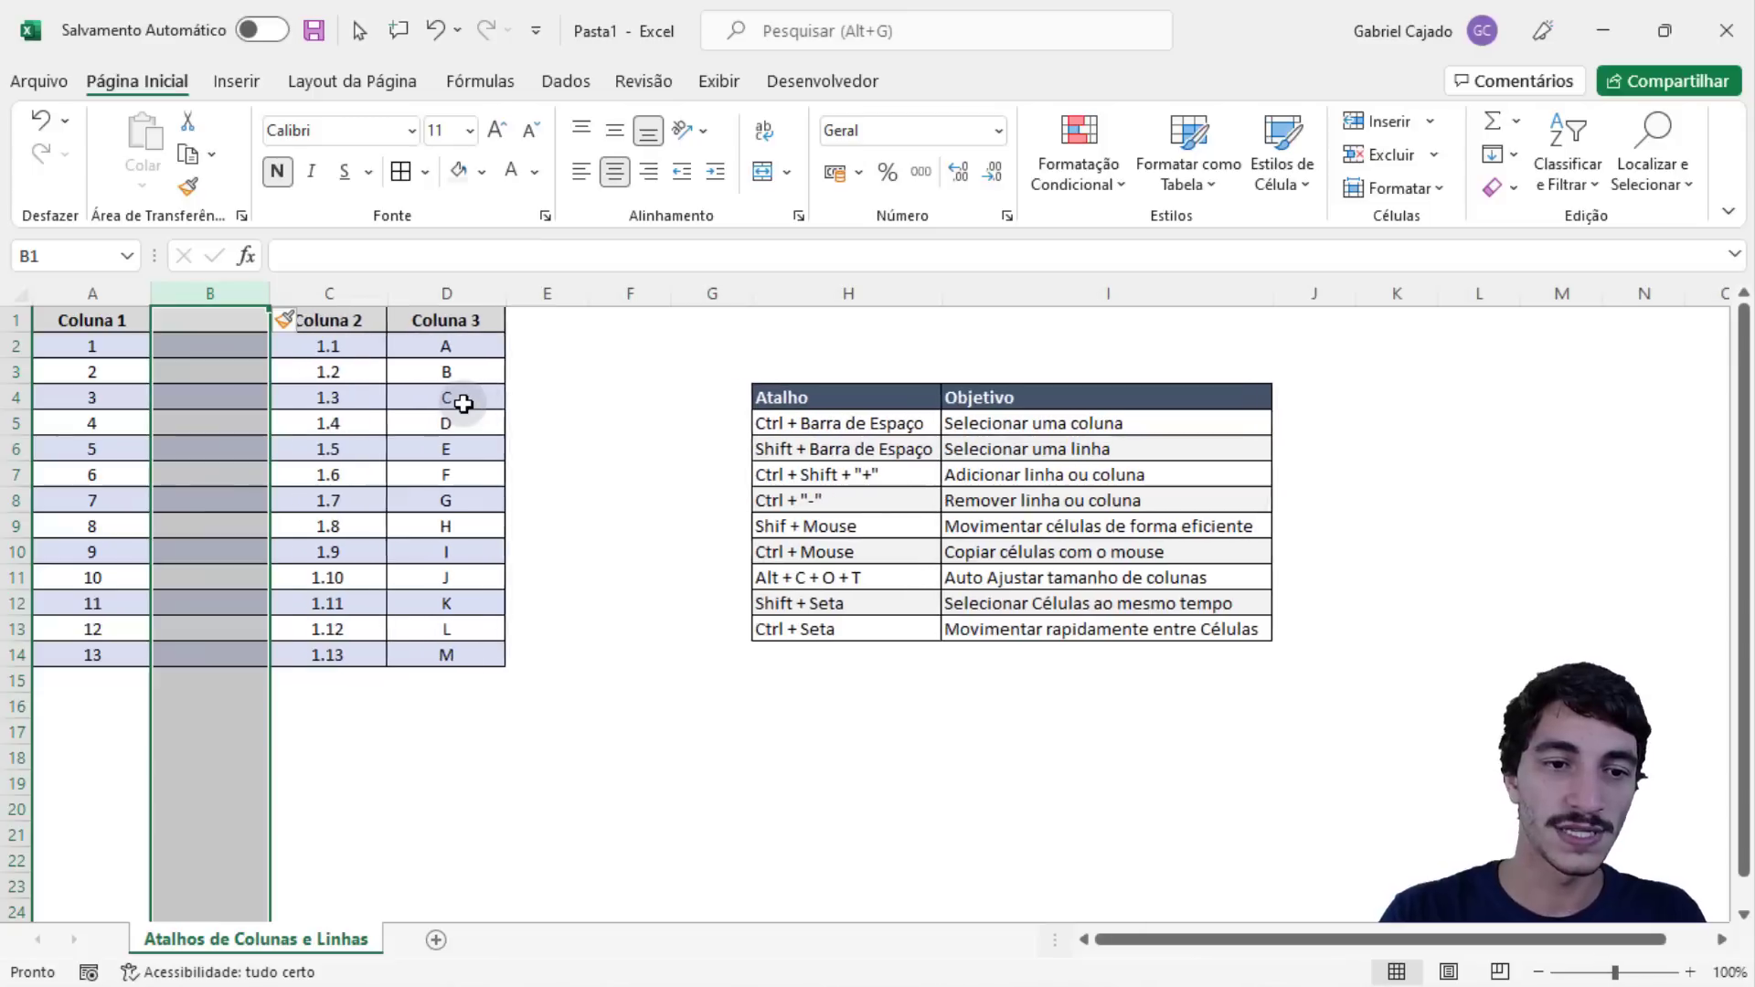
left_click(191, 414)
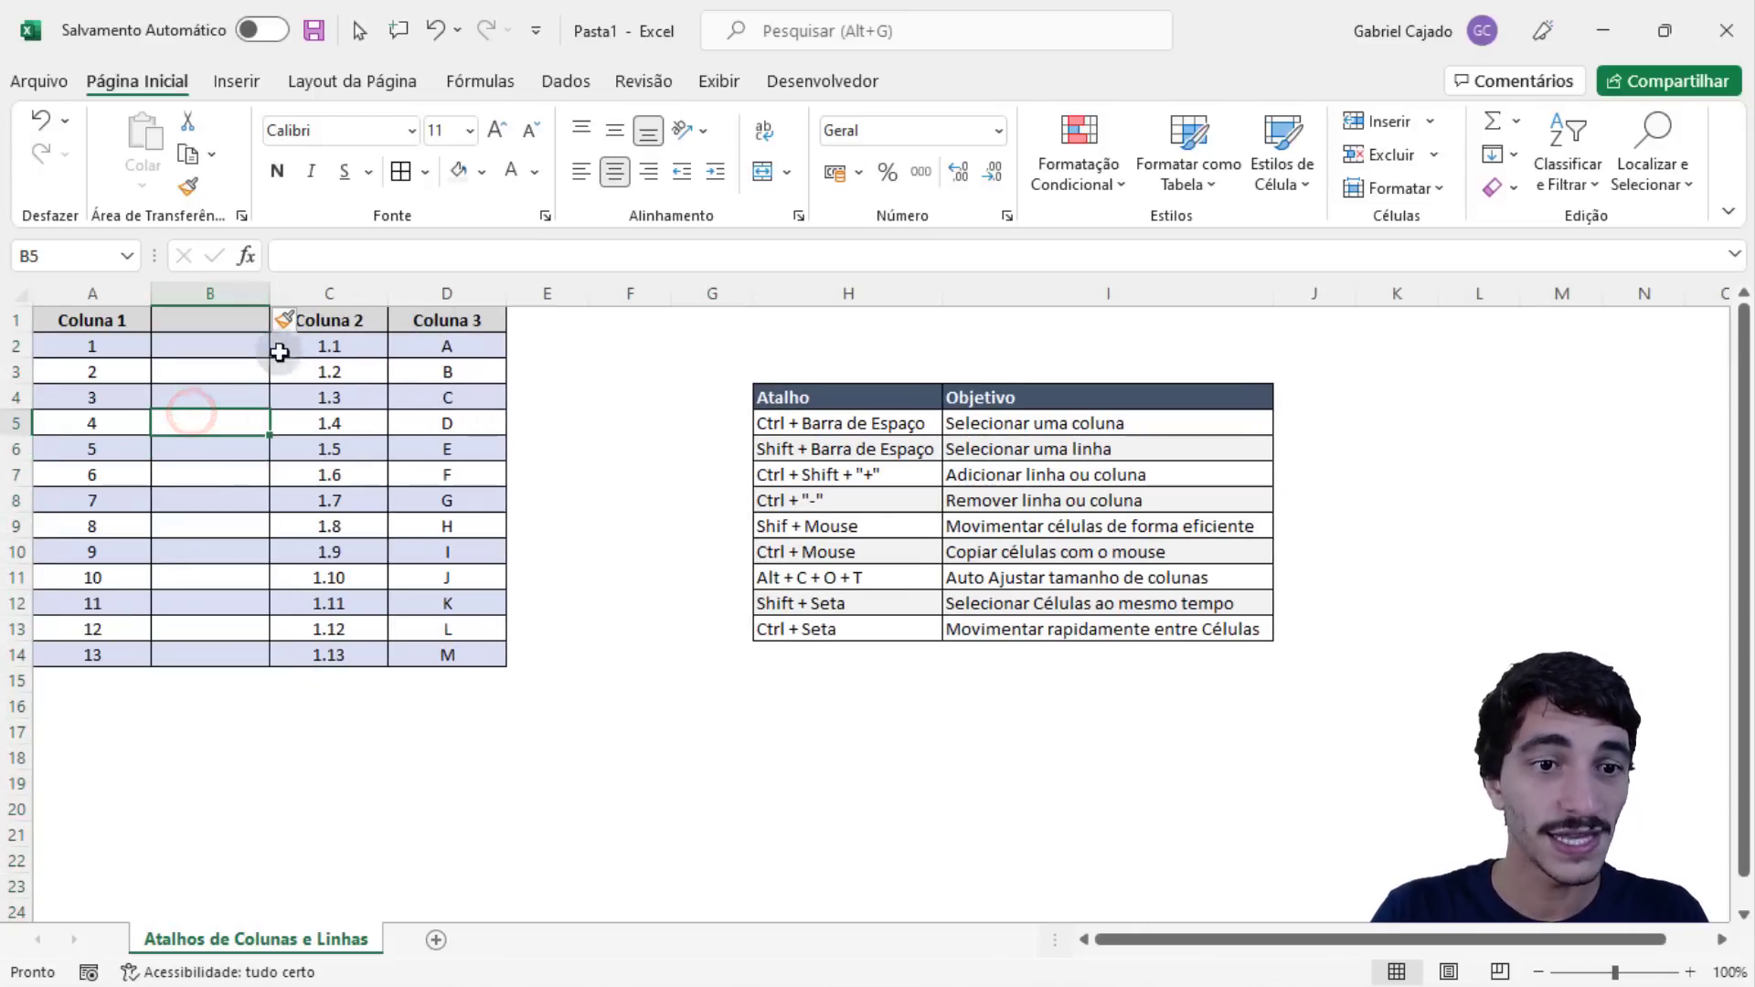
left_click_drag(424, 326, 440, 666)
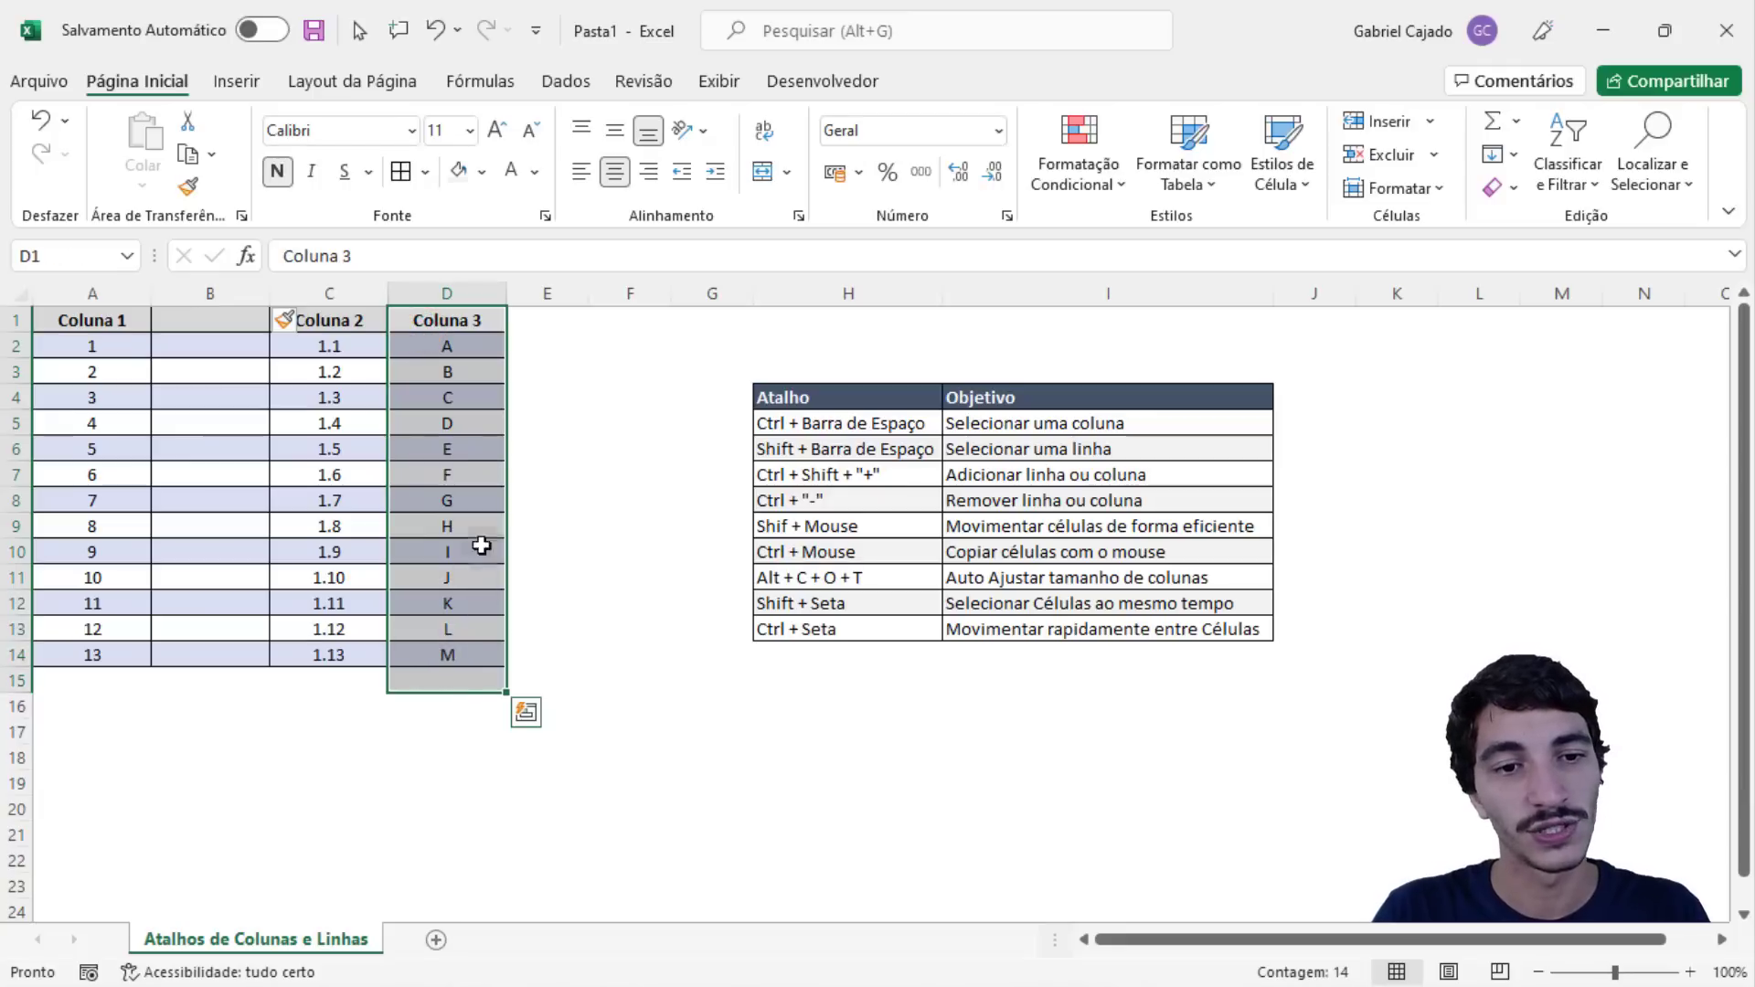
left_click_drag(448, 322, 441, 657)
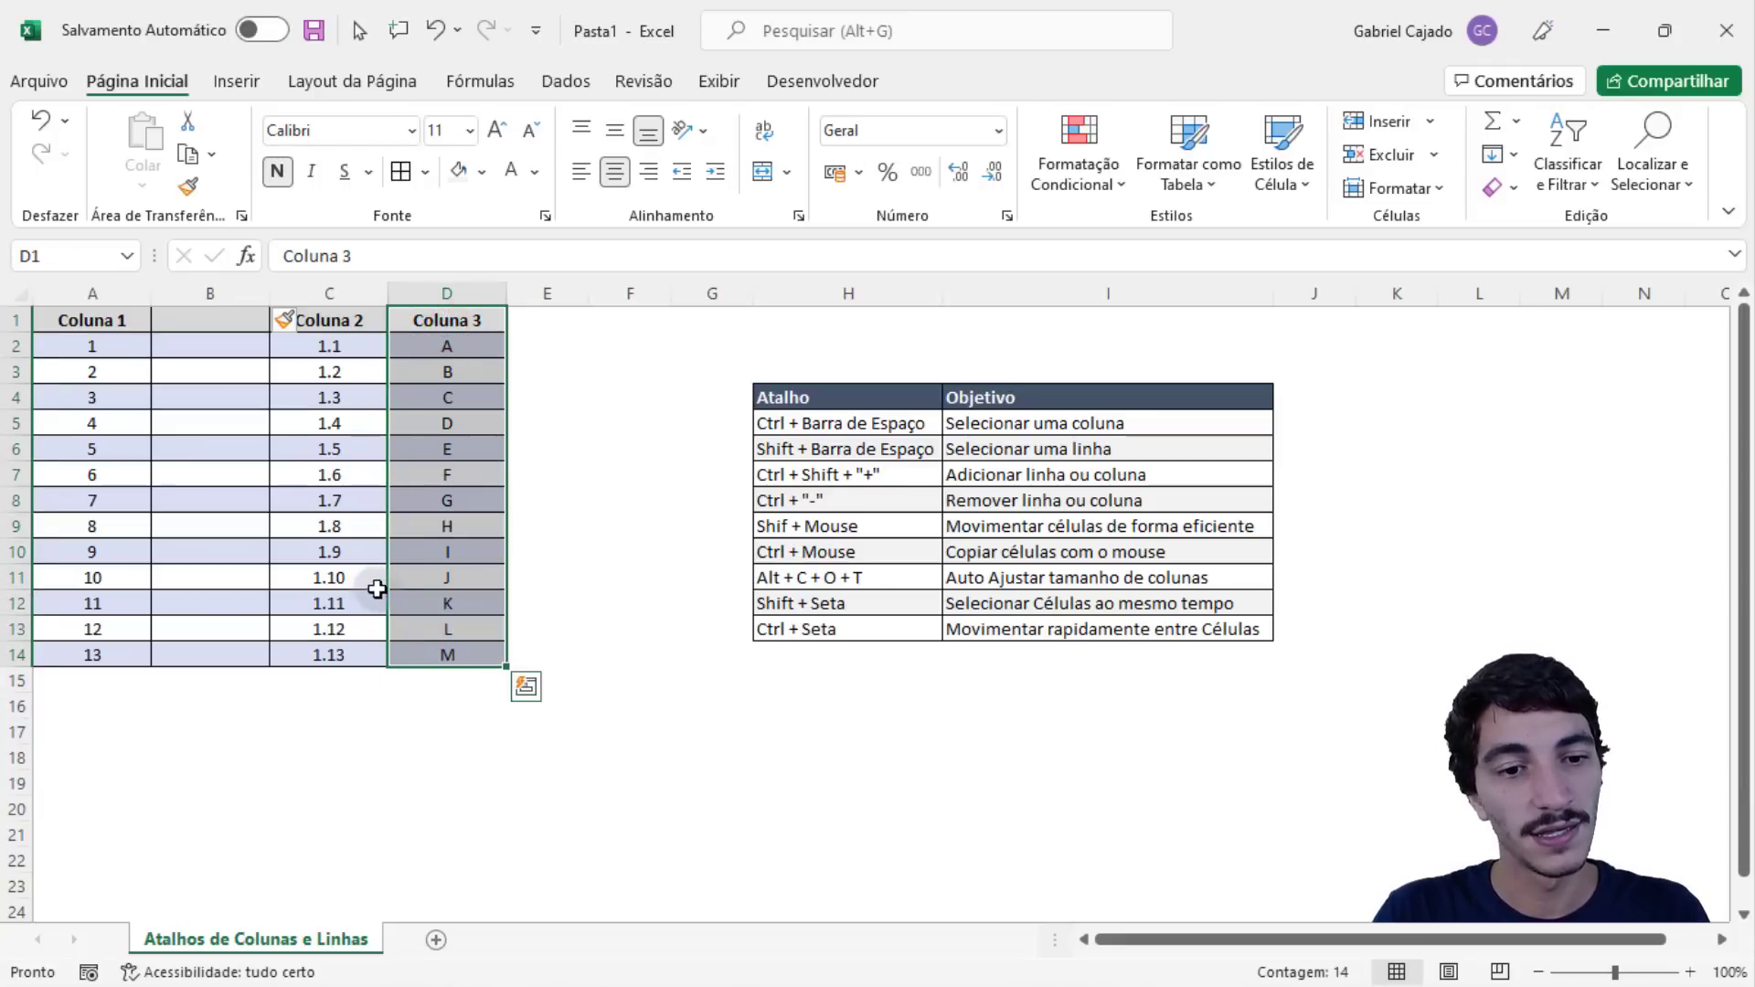
left_click_drag(390, 588, 142, 575)
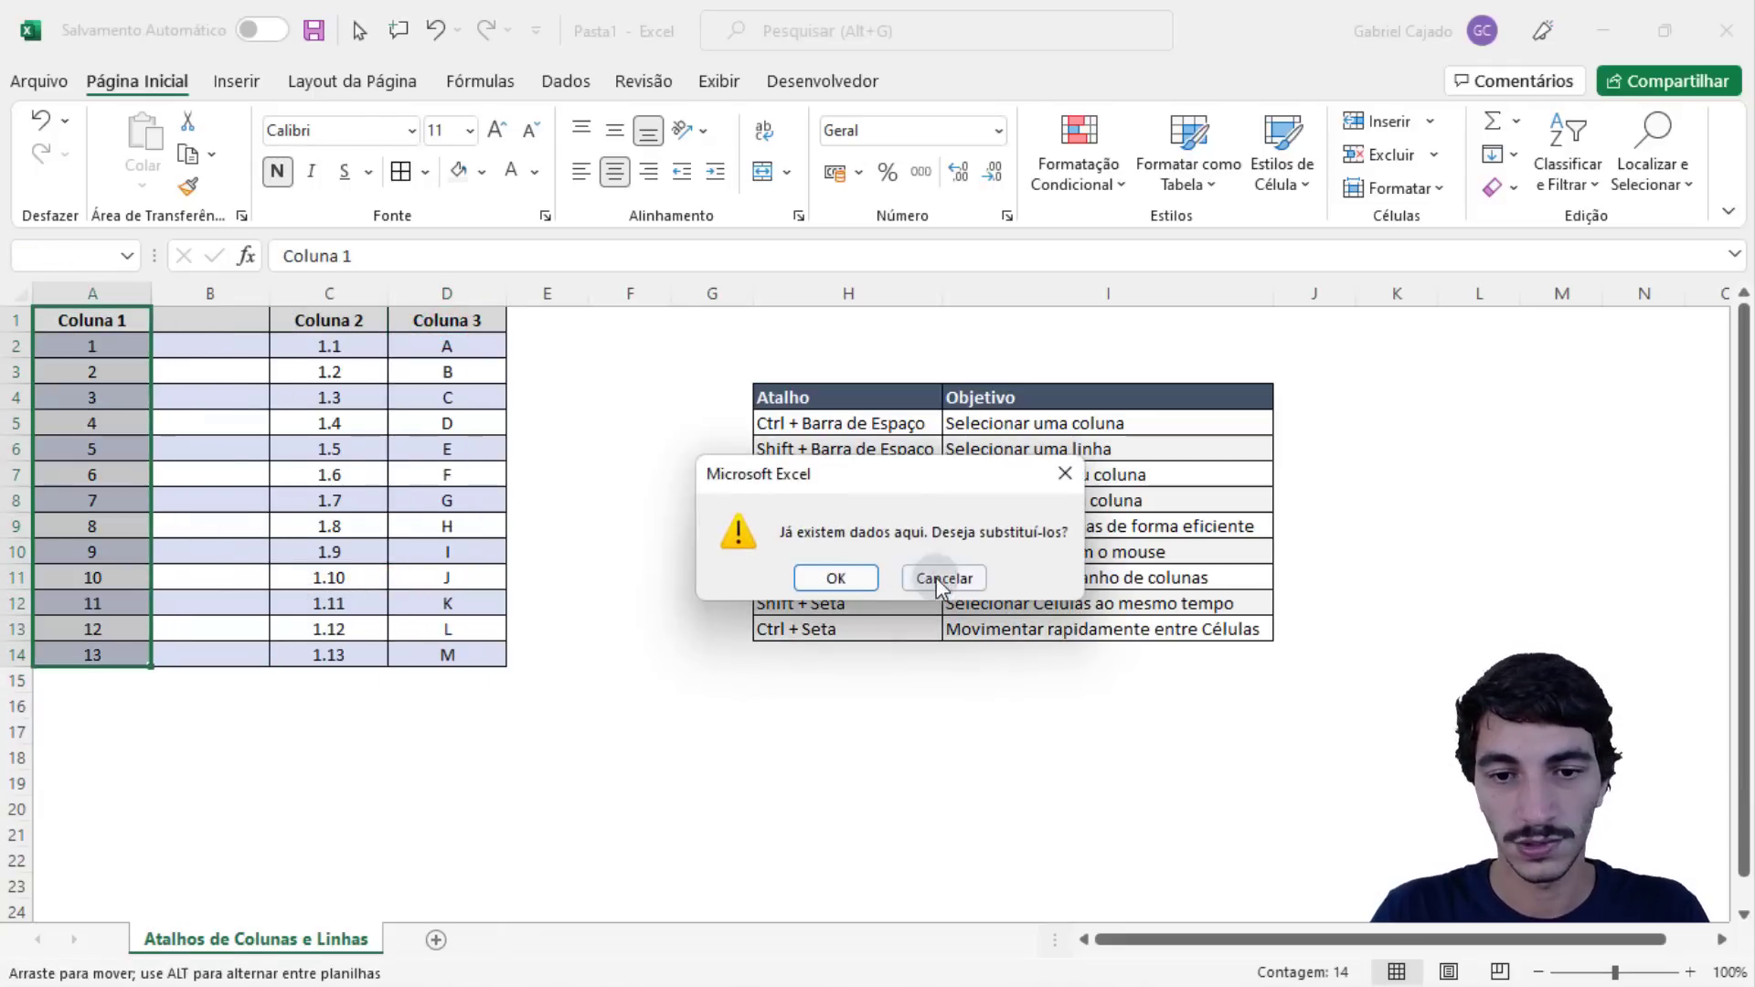
left_click(936, 578)
left_click_drag(388, 348, 183, 347)
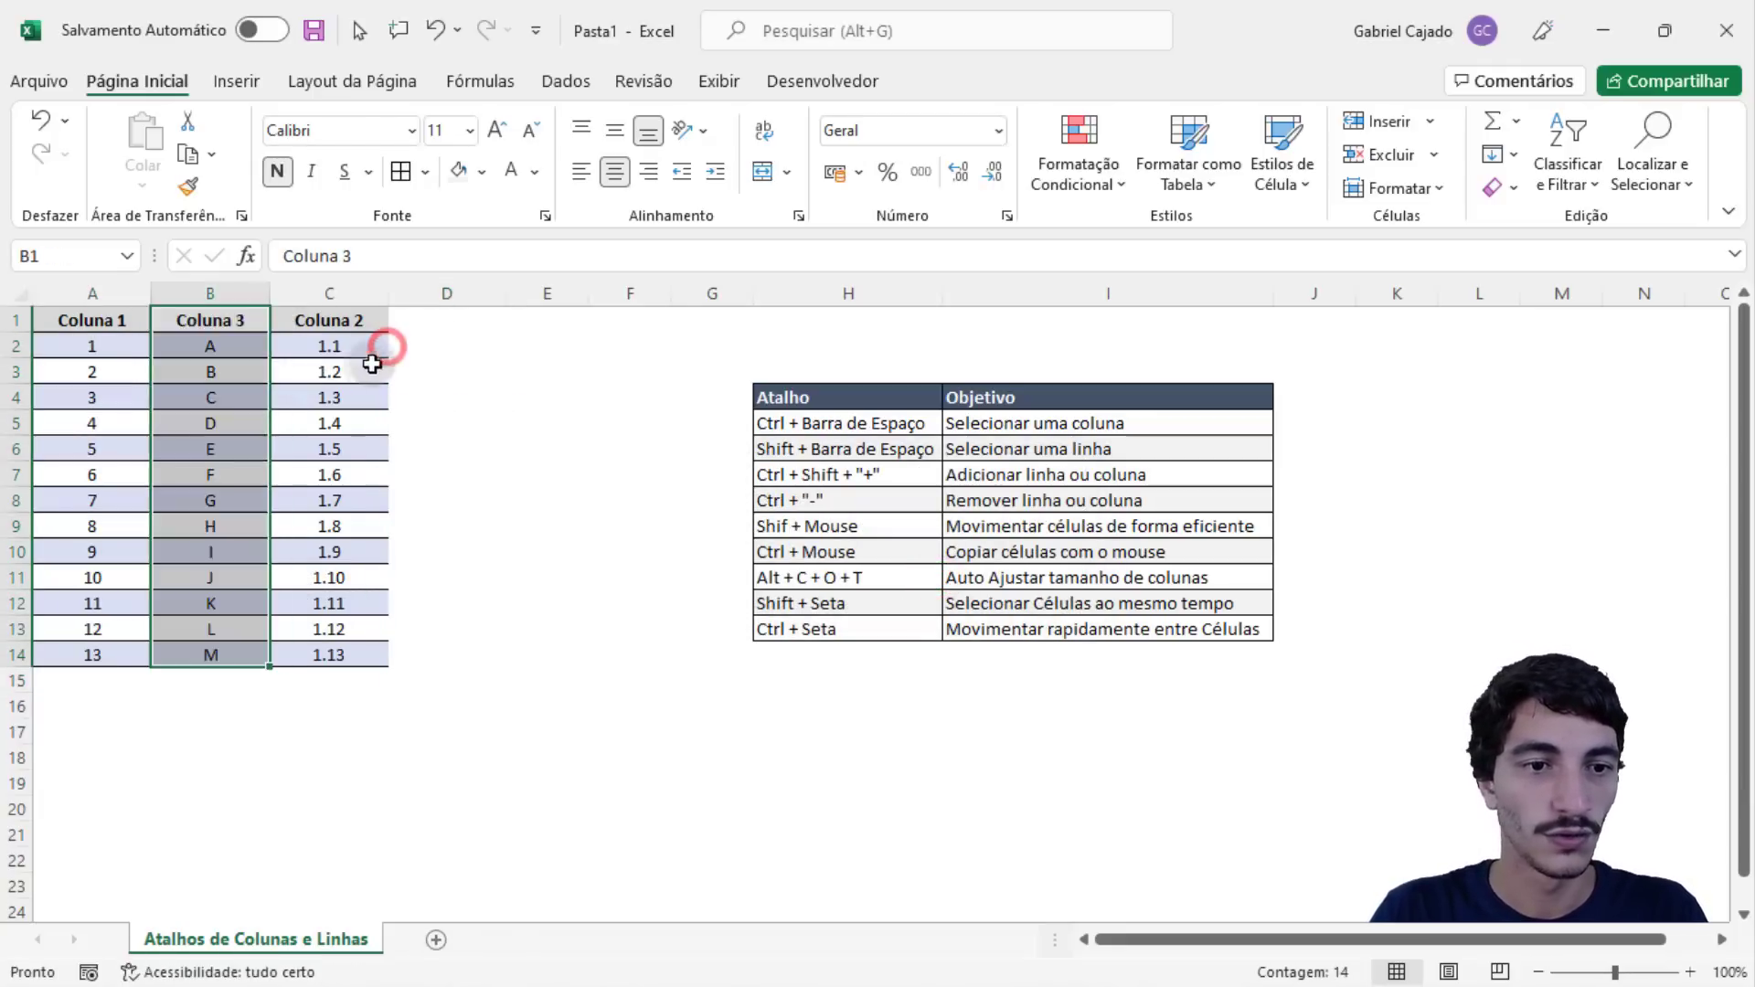
left_click(464, 605)
left_click(298, 804)
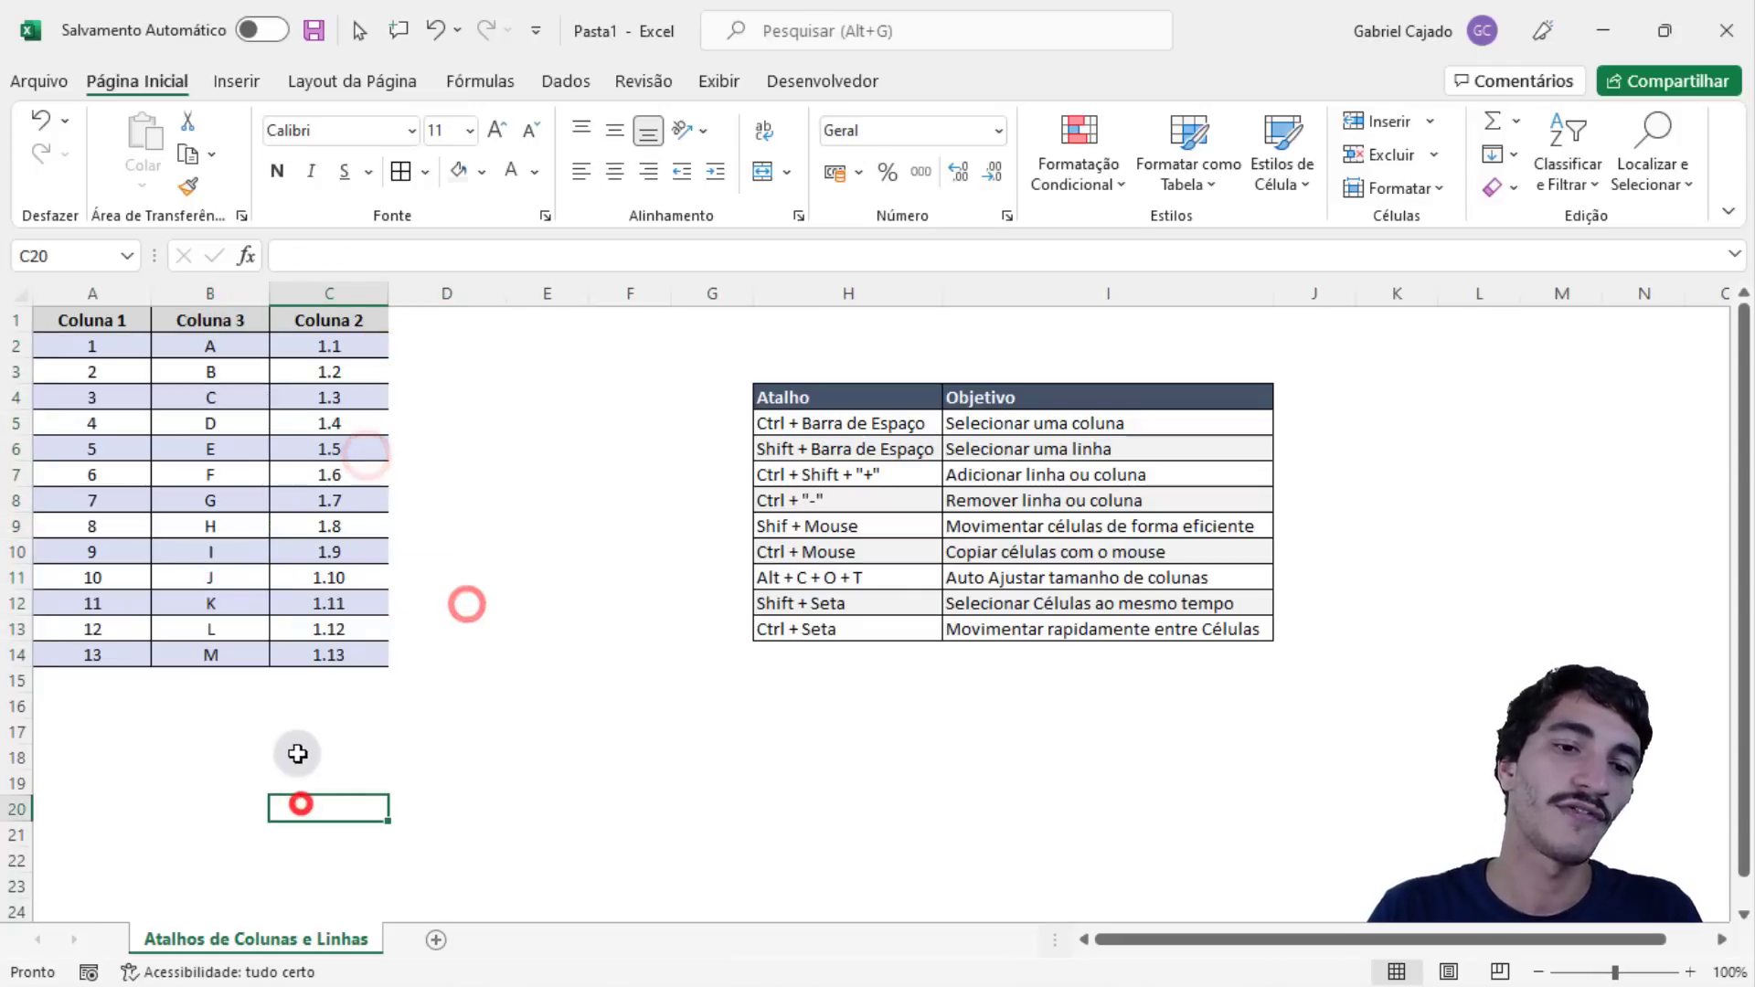
left_click_drag(96, 320, 320, 320)
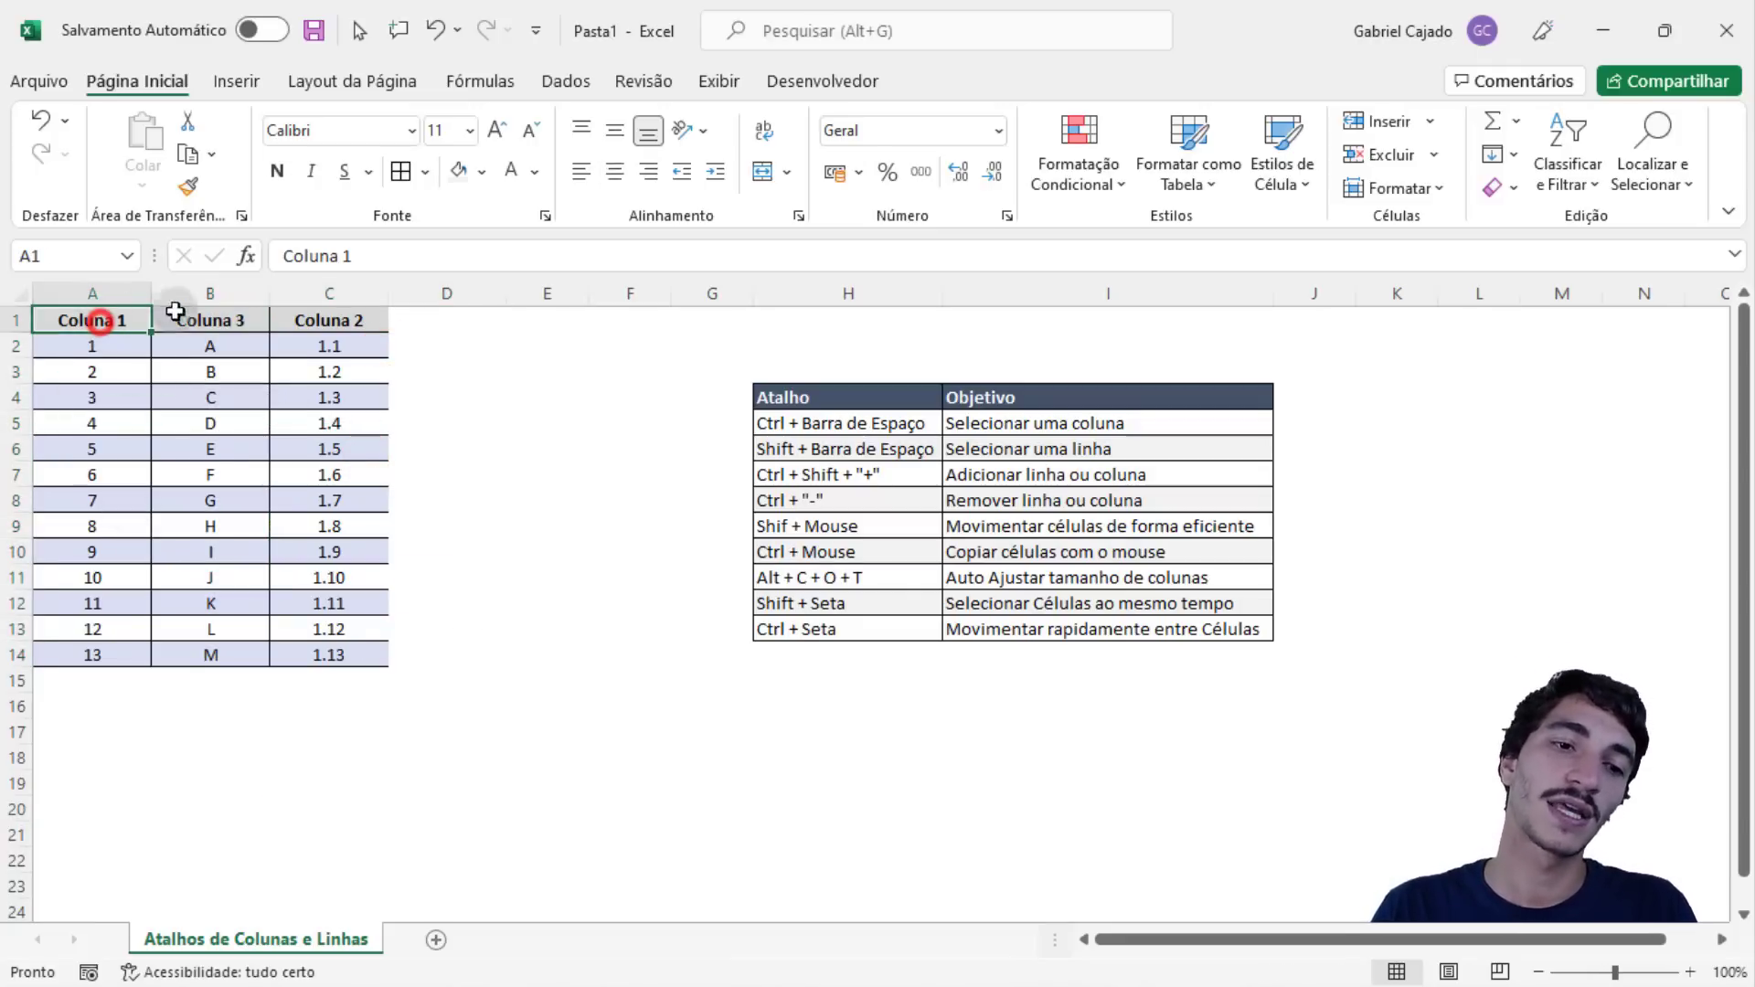
left_click(320, 320)
left_click(194, 320)
left_click(80, 320)
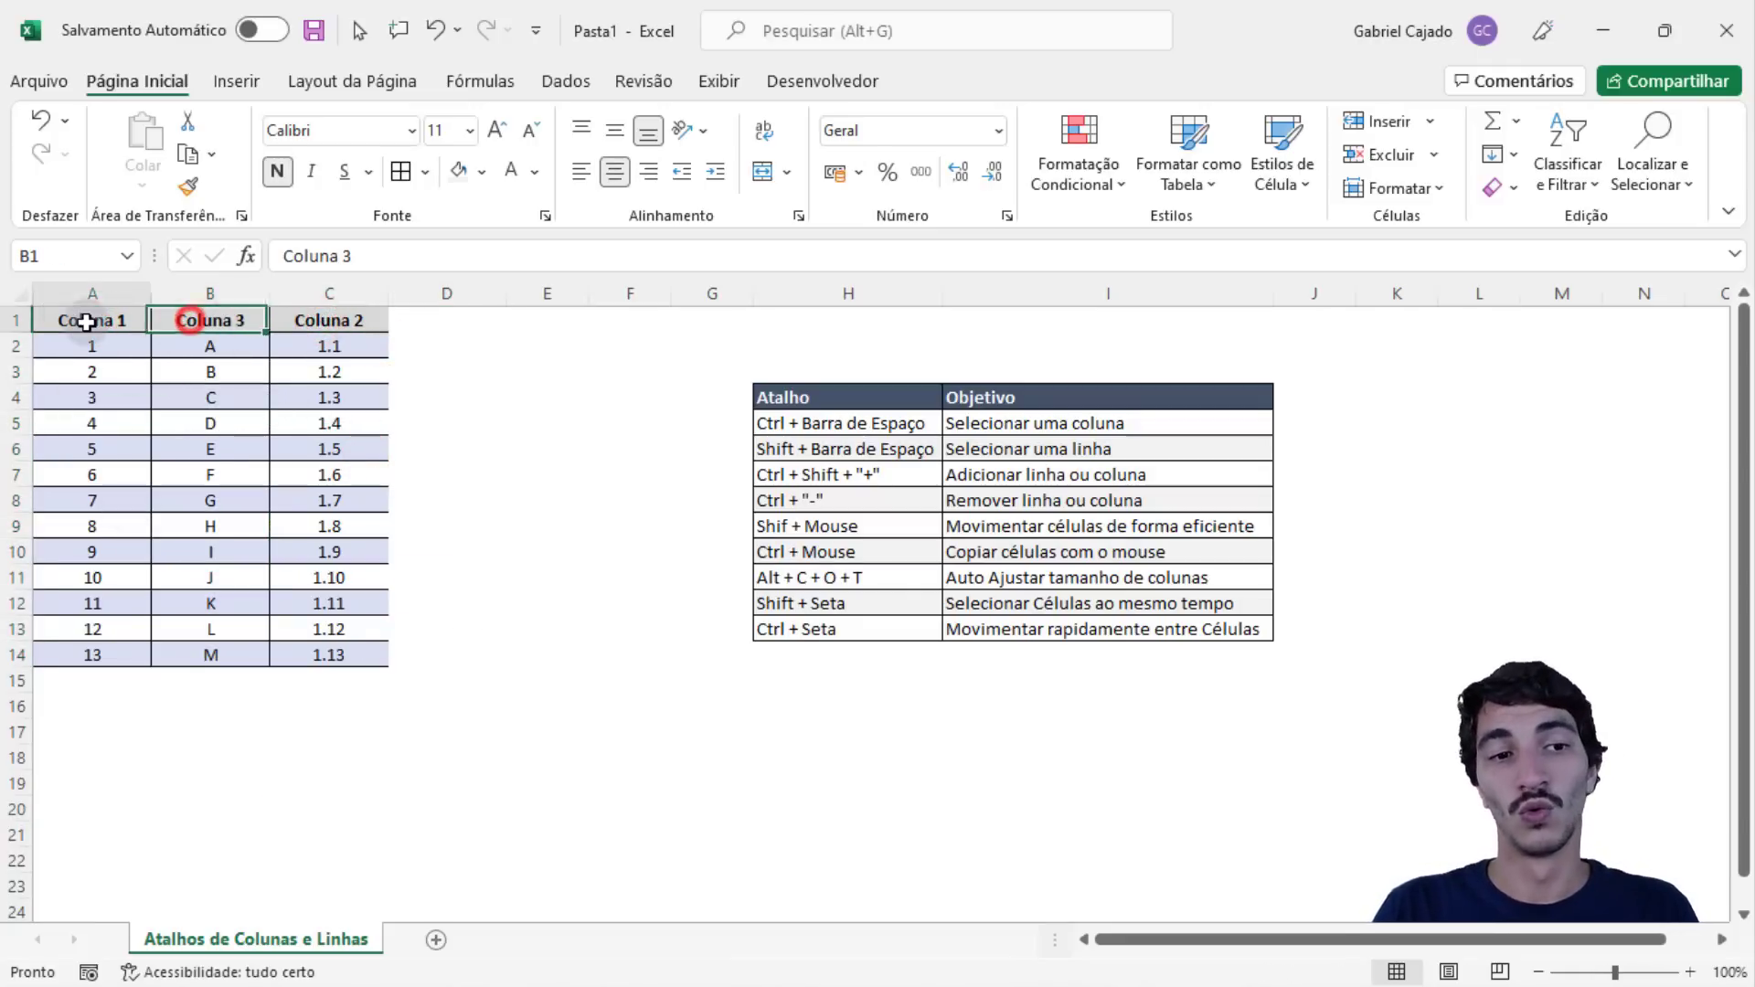
left_click(242, 322)
left_click(313, 325)
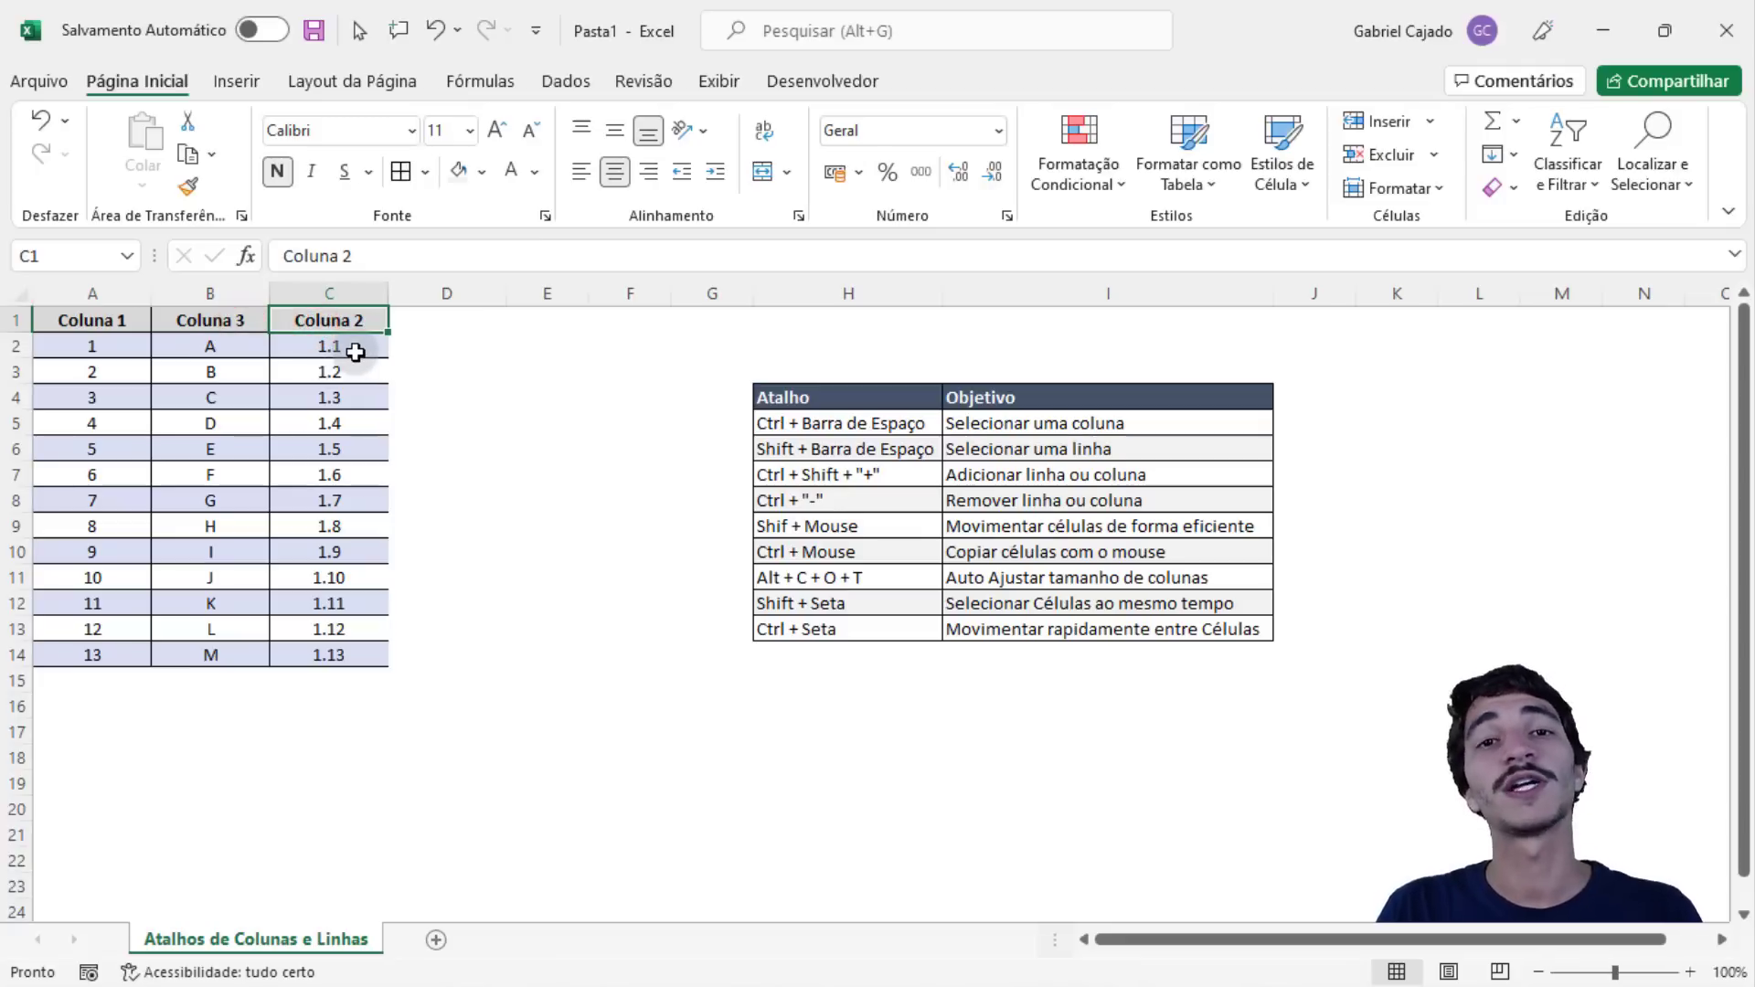
mouse_move(249, 317)
left_mouse_down()
mouse_move(210, 655)
mouse_move(452, 570)
mouse_move(183, 600)
left_mouse_up()
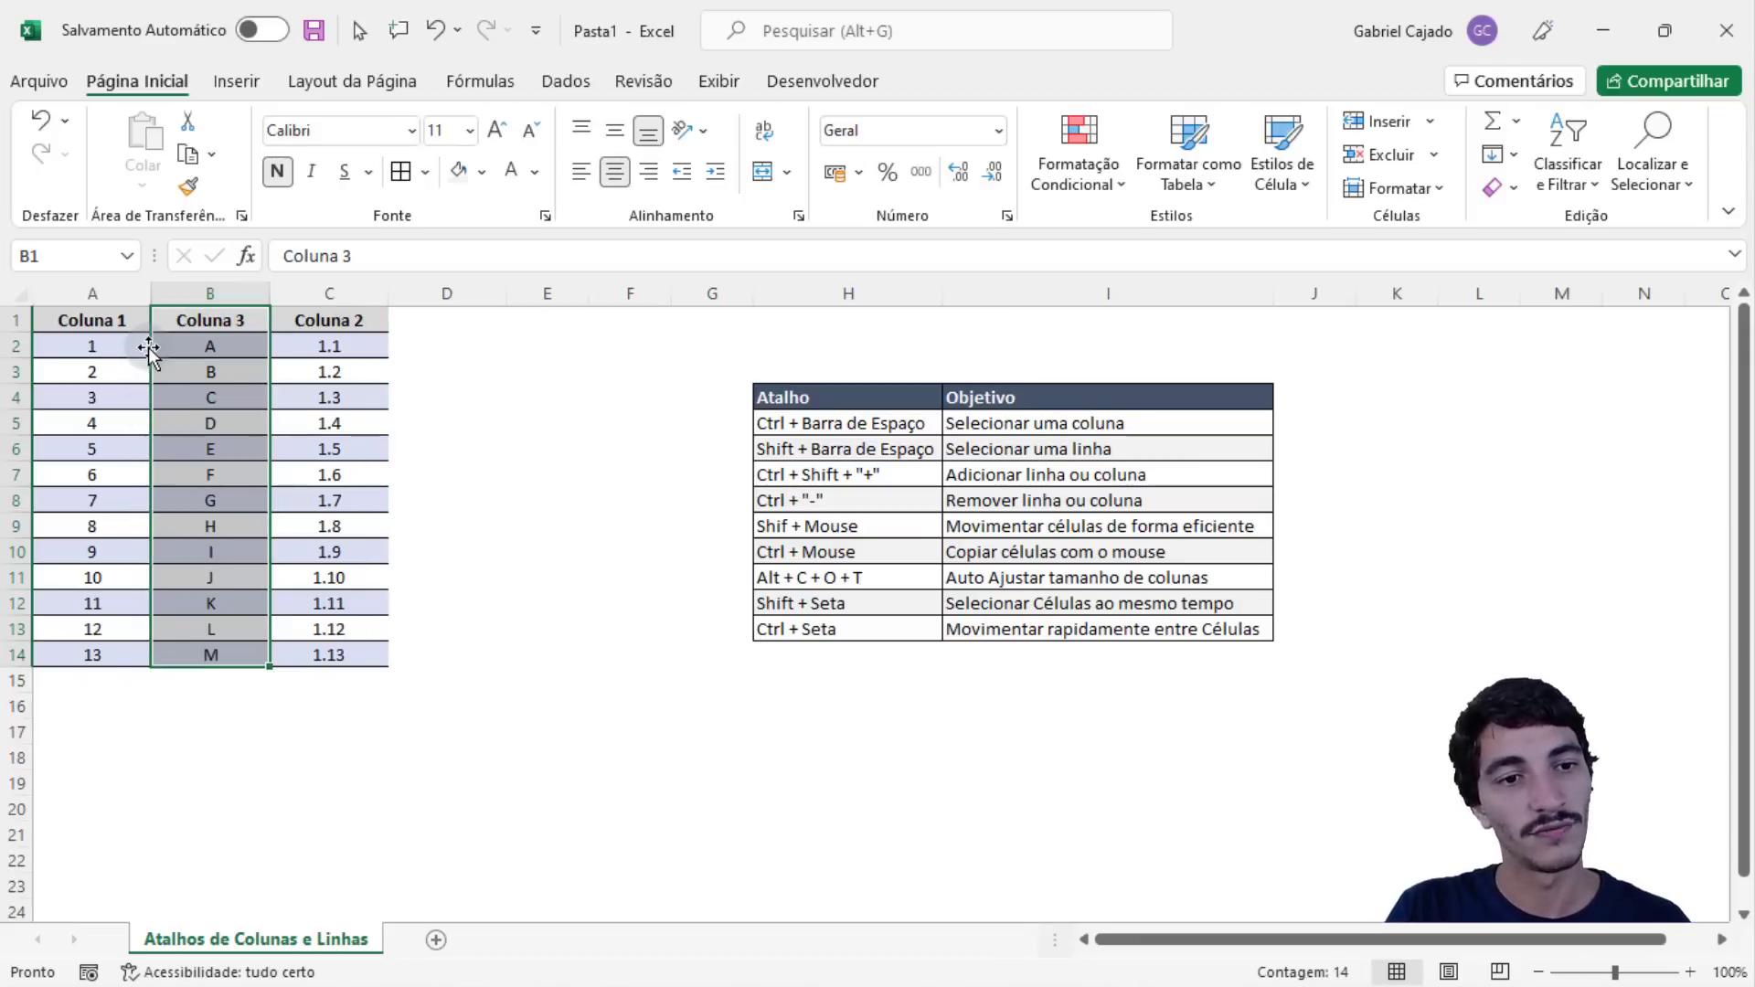
mouse_move(148, 347)
left_mouse_down()
mouse_move(416, 354)
mouse_move(481, 597)
mouse_move(463, 651)
left_mouse_up()
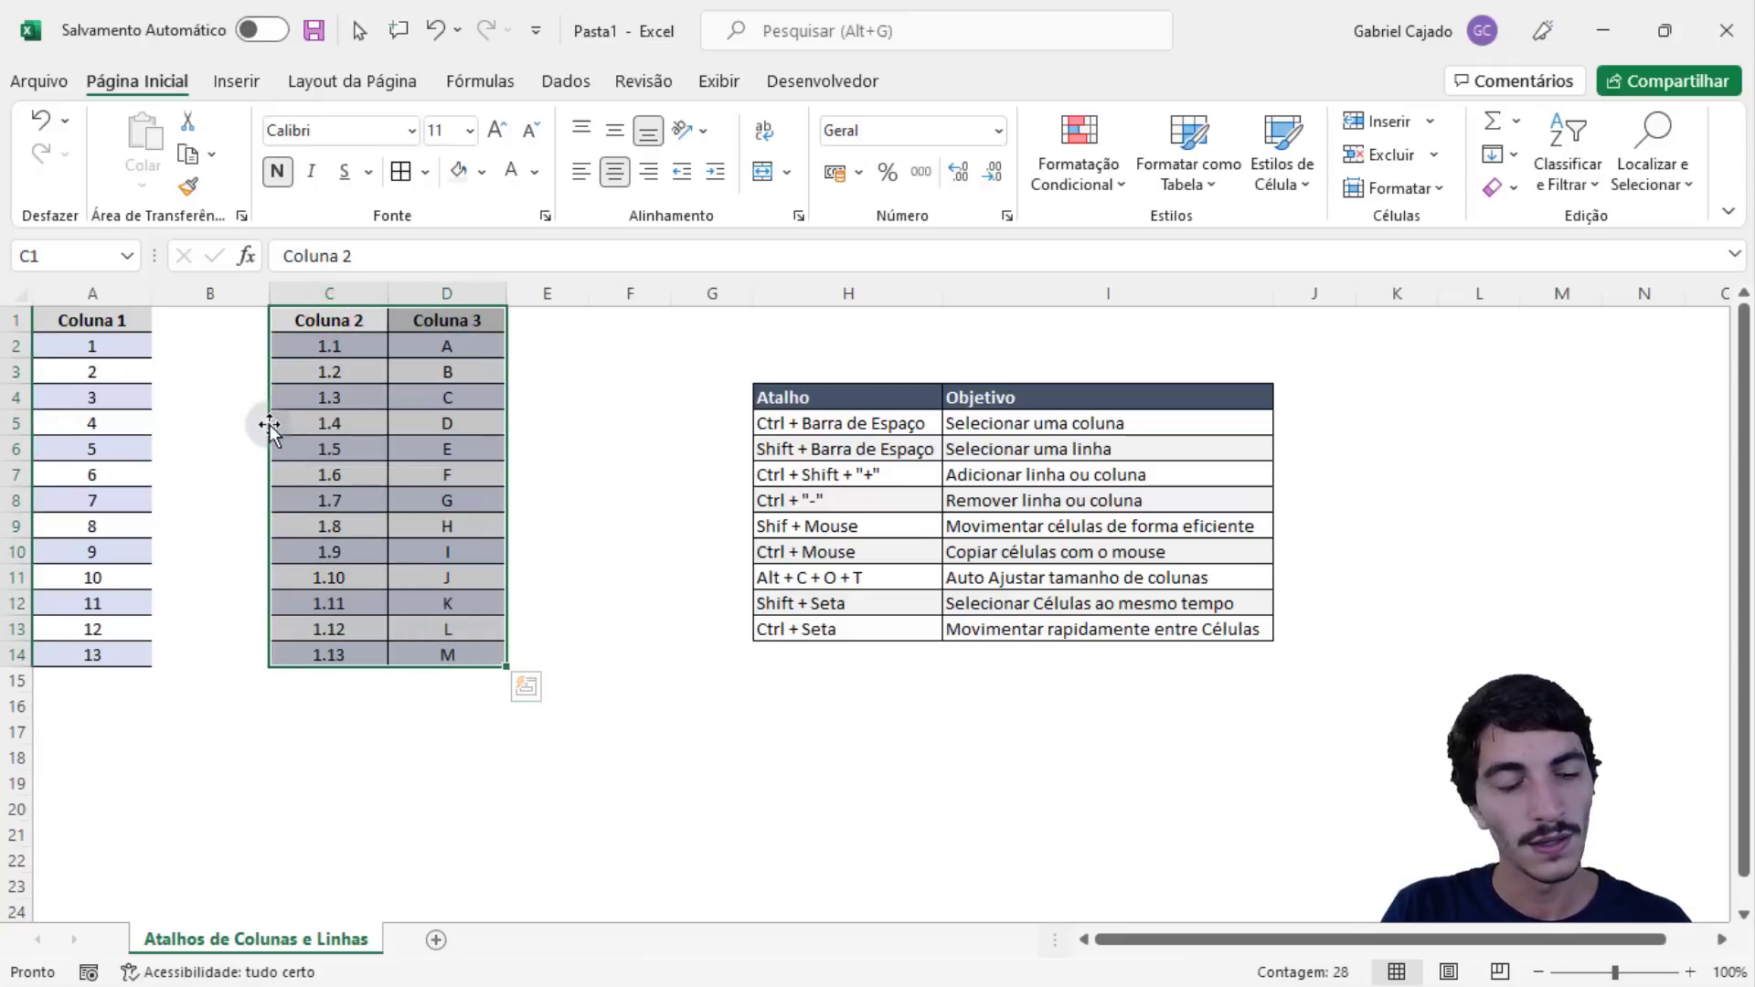
left_click_drag(266, 418, 185, 433)
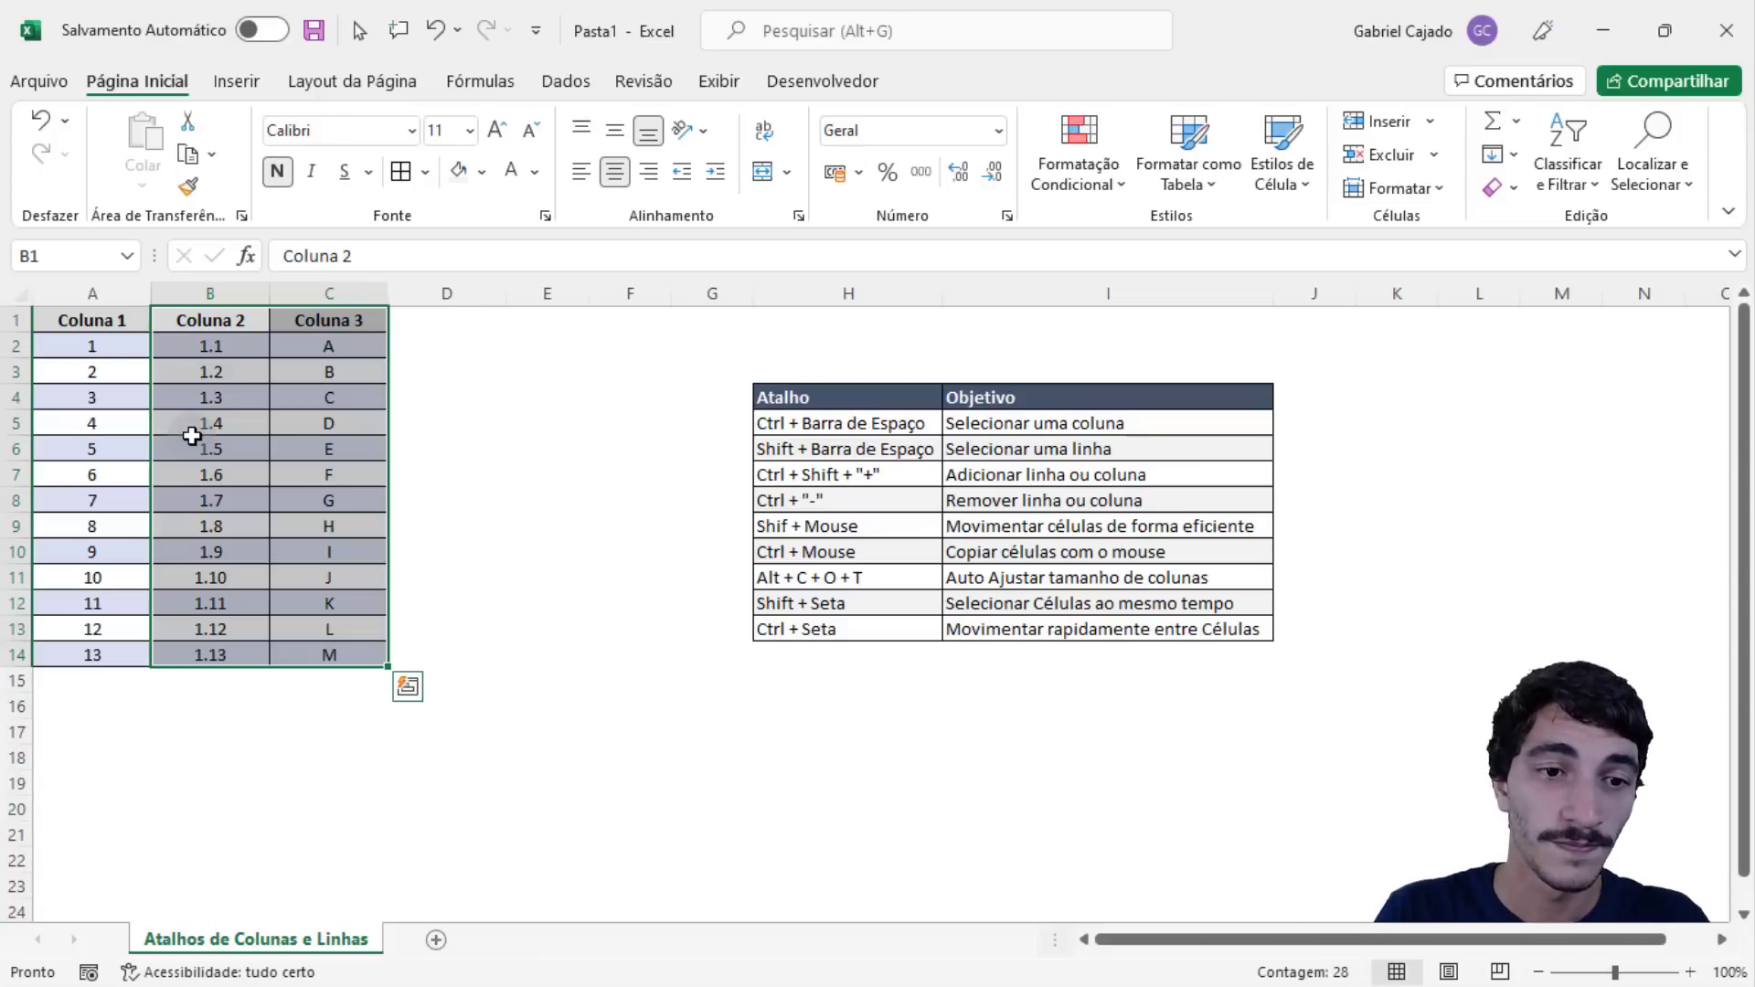
key("ctrl+z")
key("ctrl+y")
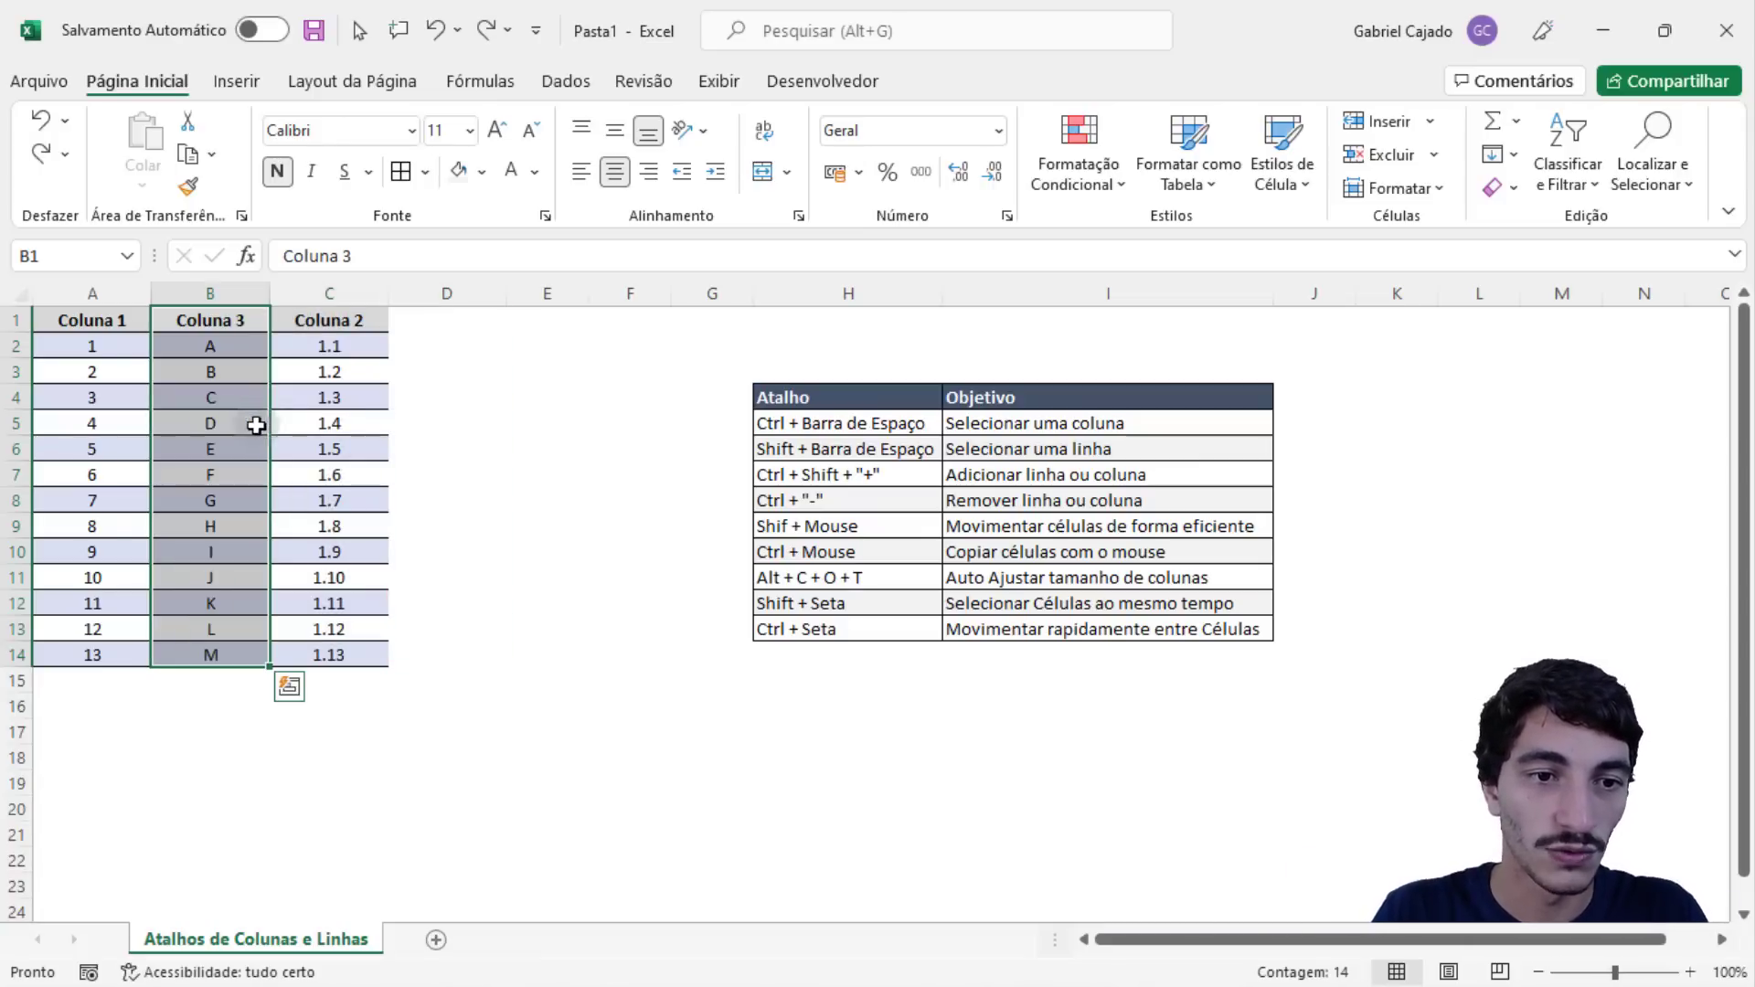
left_click(228, 476)
left_click_drag(352, 329, 354, 653)
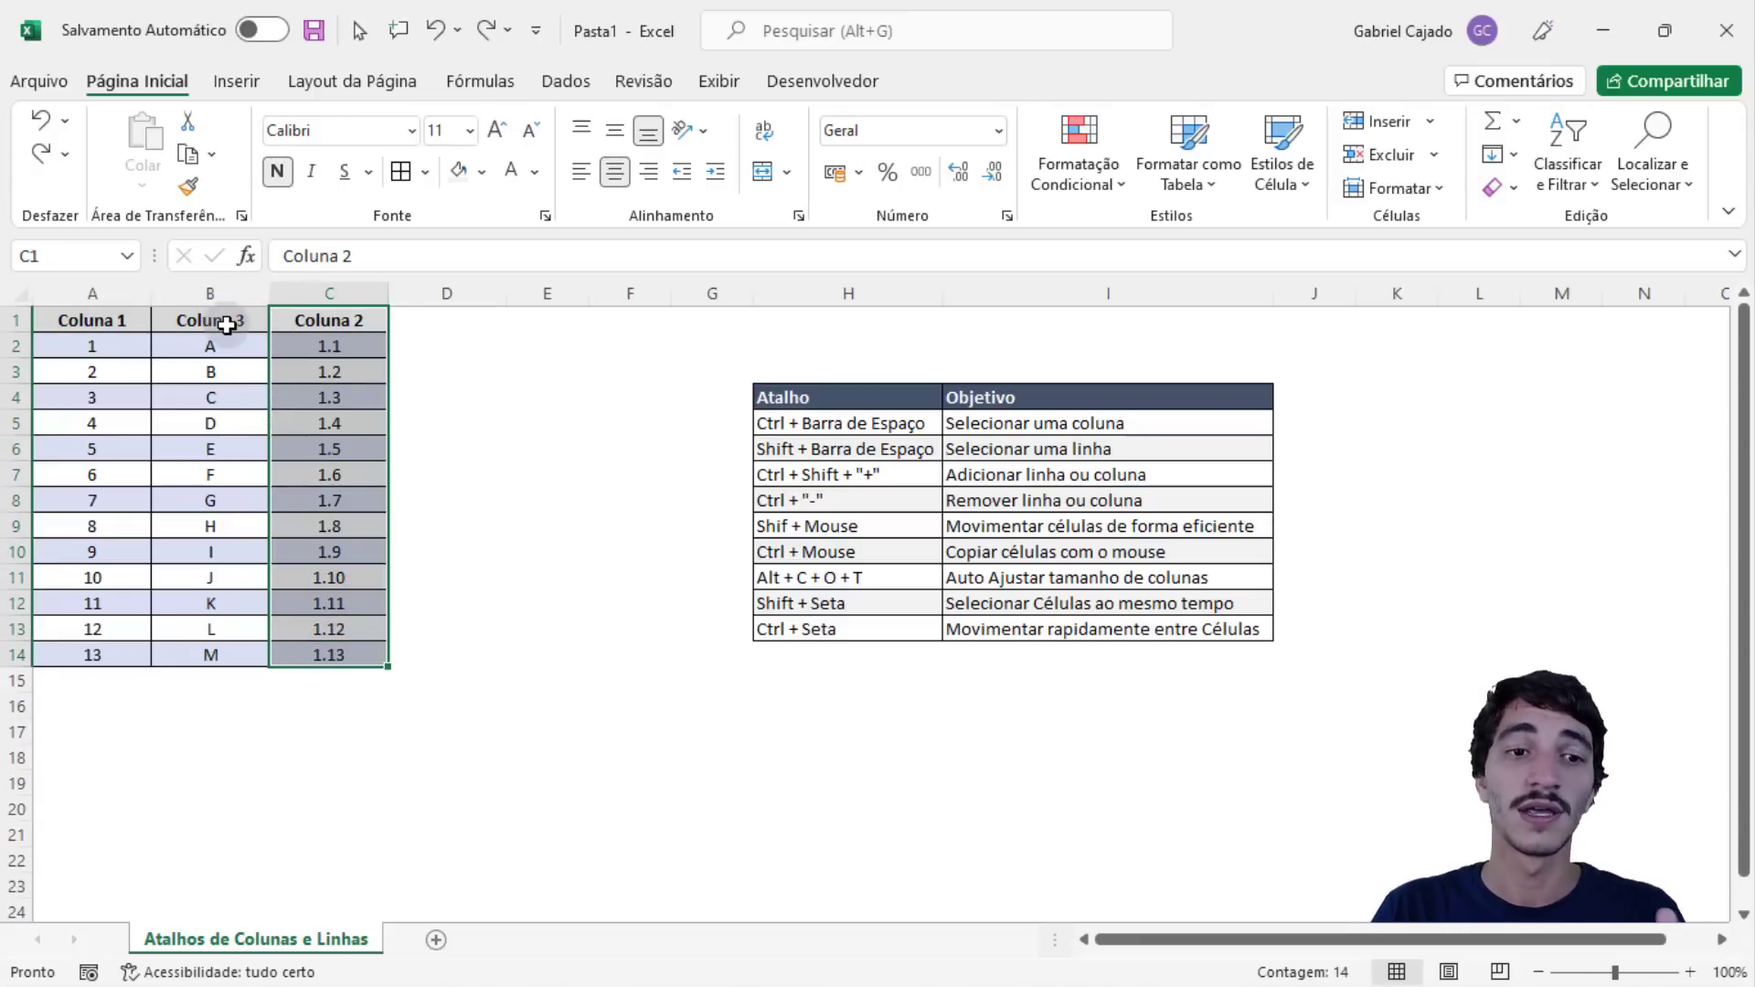
mouse_move(366, 320)
left_mouse_down()
mouse_move(327, 655)
mouse_move(352, 650)
left_mouse_up()
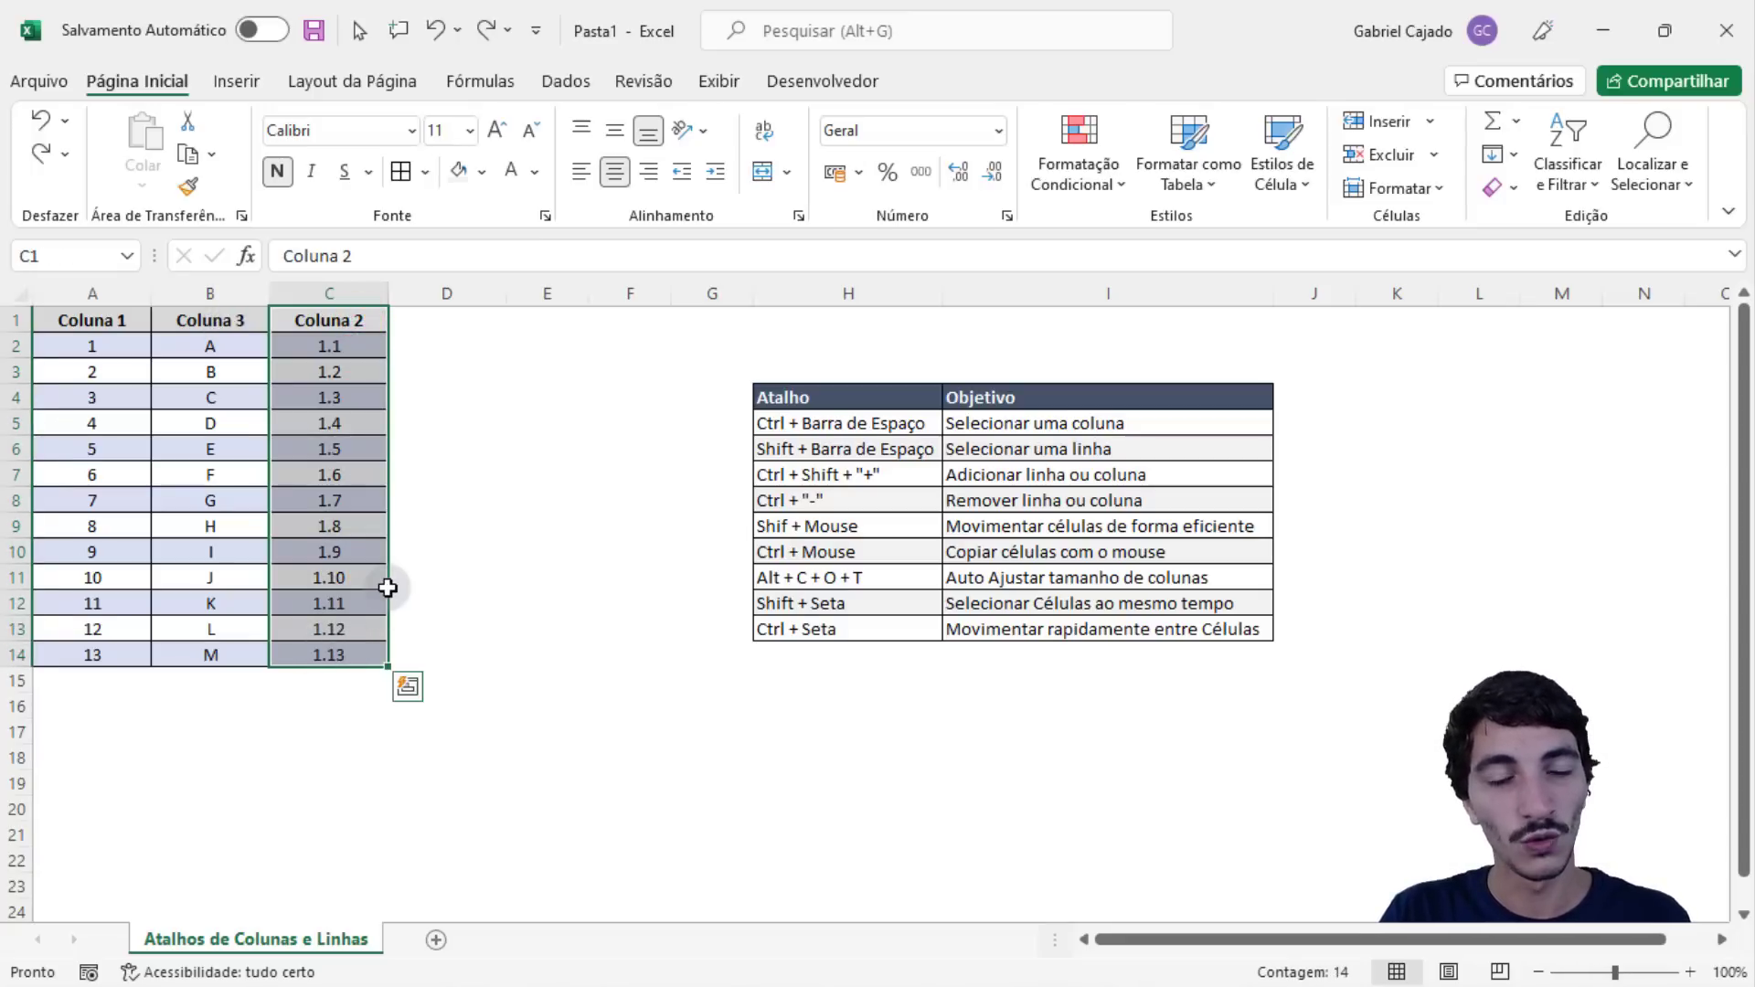
left_click(343, 293)
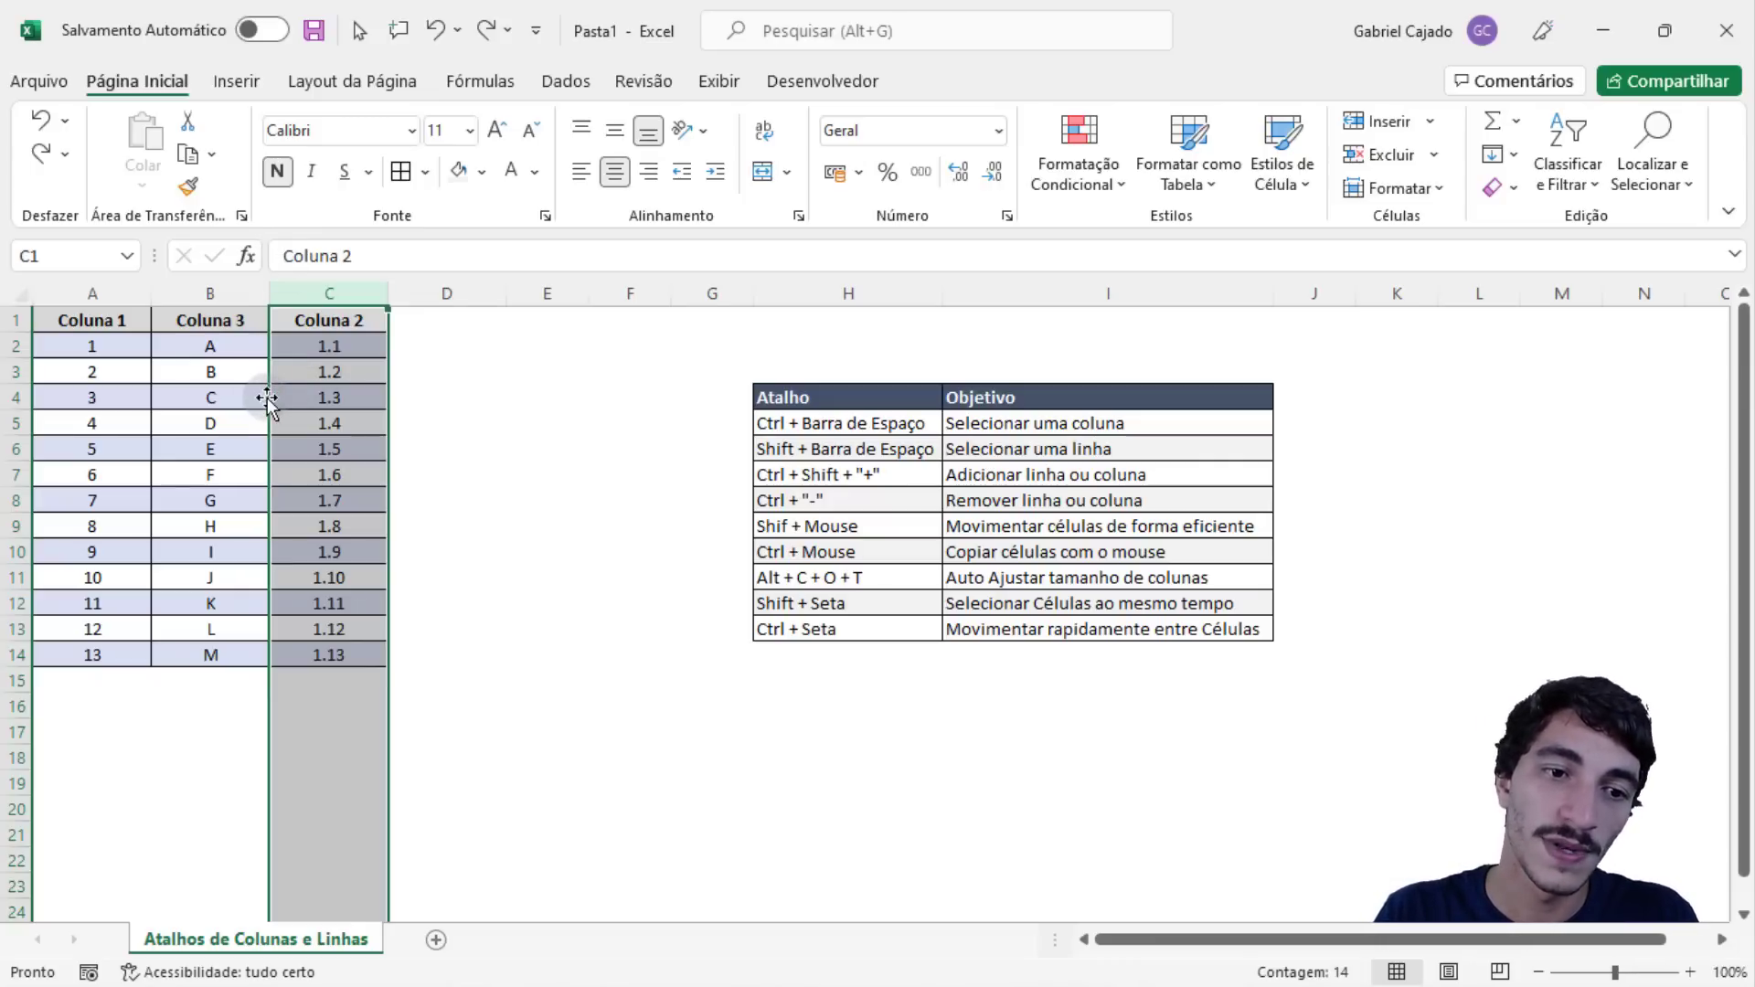
- Shift-drag the Coluna 2 column back in front of Coluna 3 into column B
mouse_move(267, 399)
left_mouse_down()
mouse_move(168, 384)
mouse_move(182, 392)
left_mouse_up()
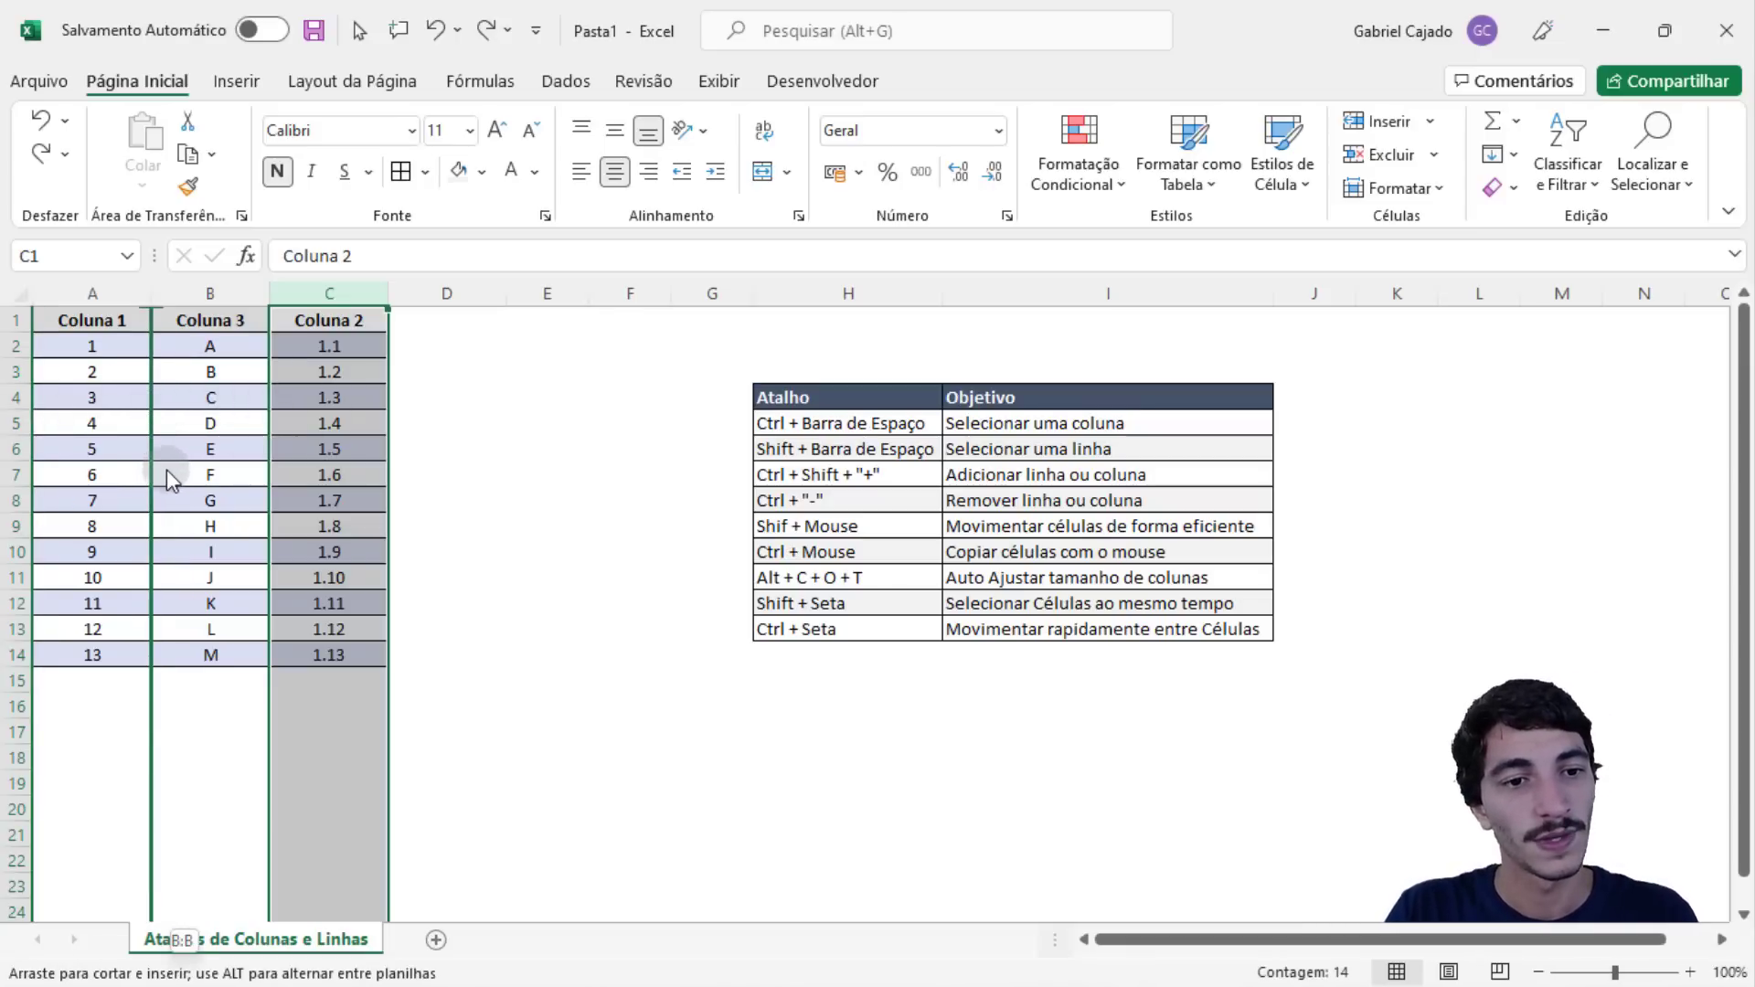
mouse_move(163, 469)
left_mouse_down()
mouse_move(78, 498)
mouse_move(132, 481)
left_mouse_up()
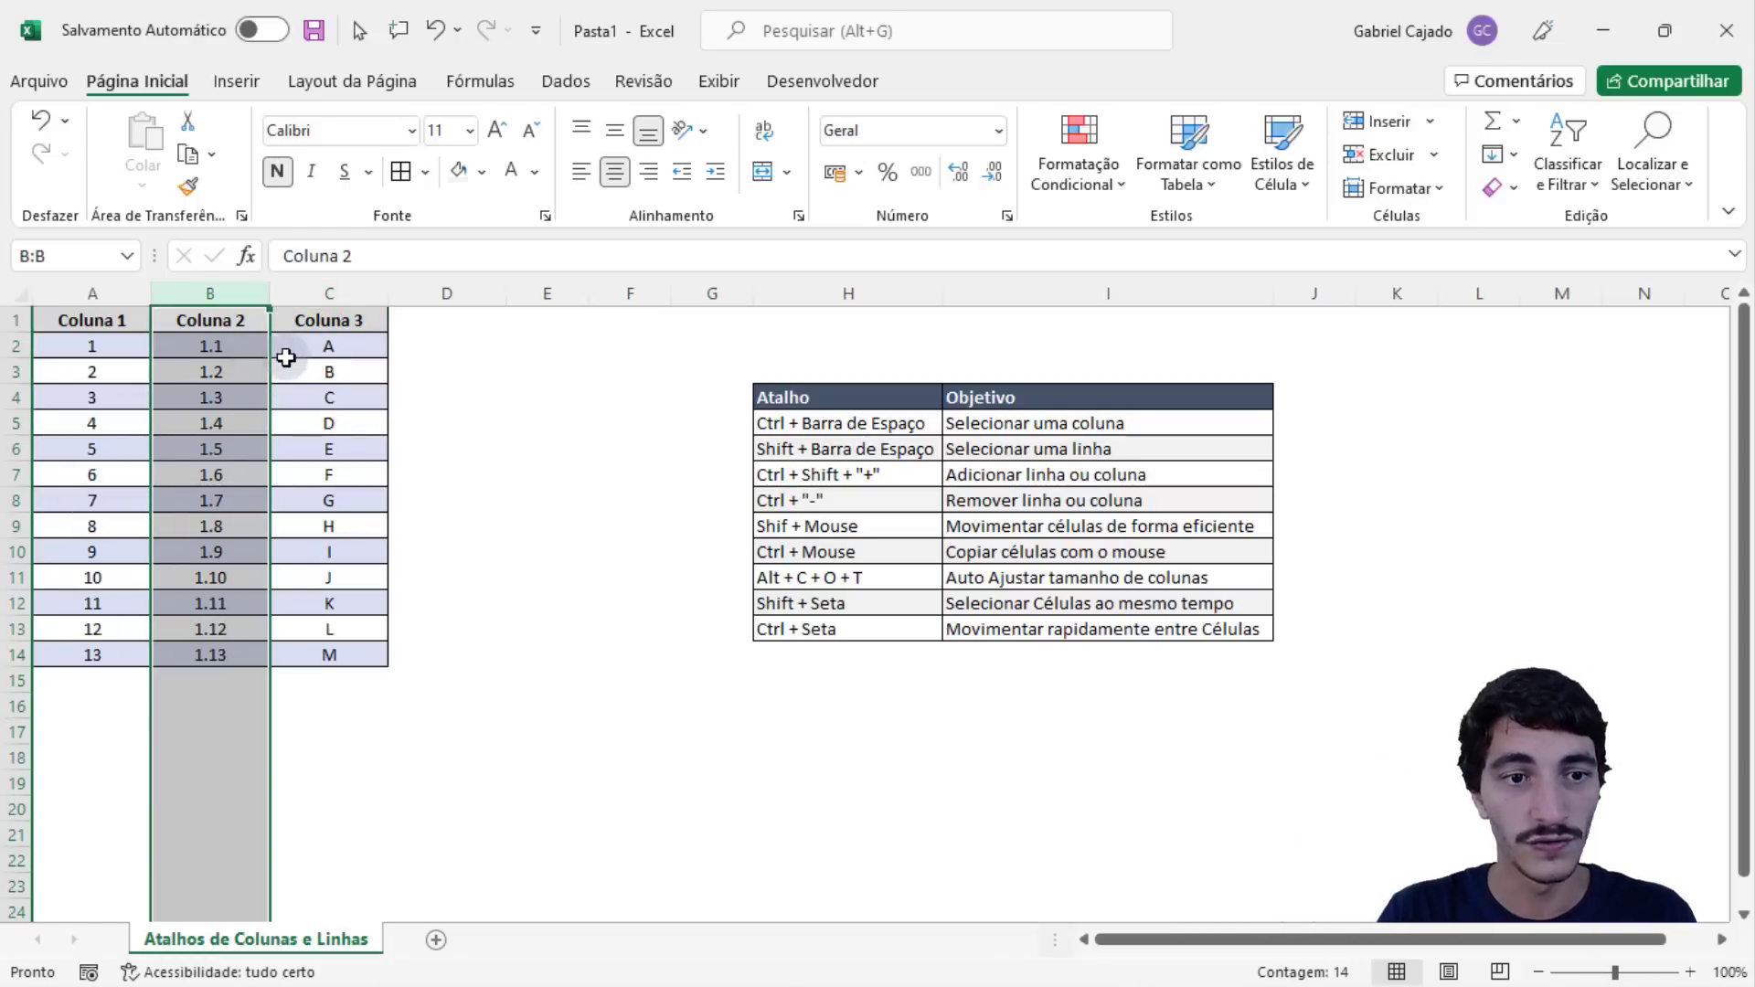
mouse_move(286, 358)
left_mouse_down()
mouse_move(295, 392)
mouse_move(168, 422)
left_mouse_up()
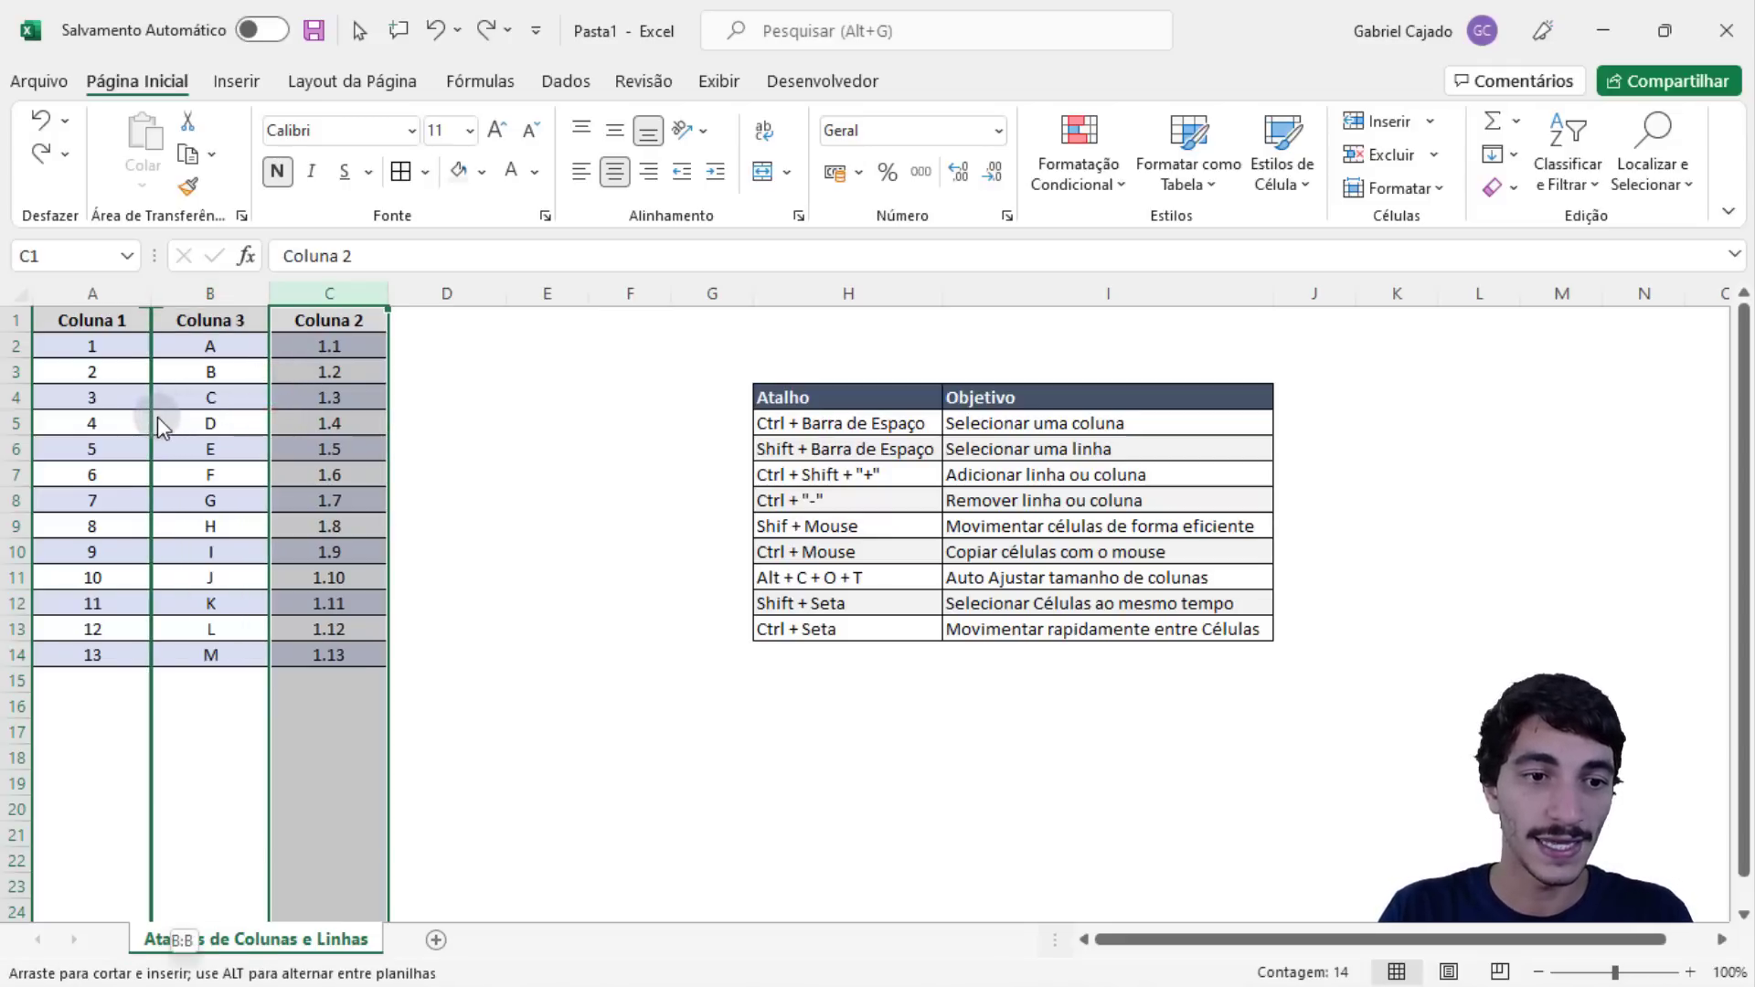
left_click_drag(157, 422, 158, 465)
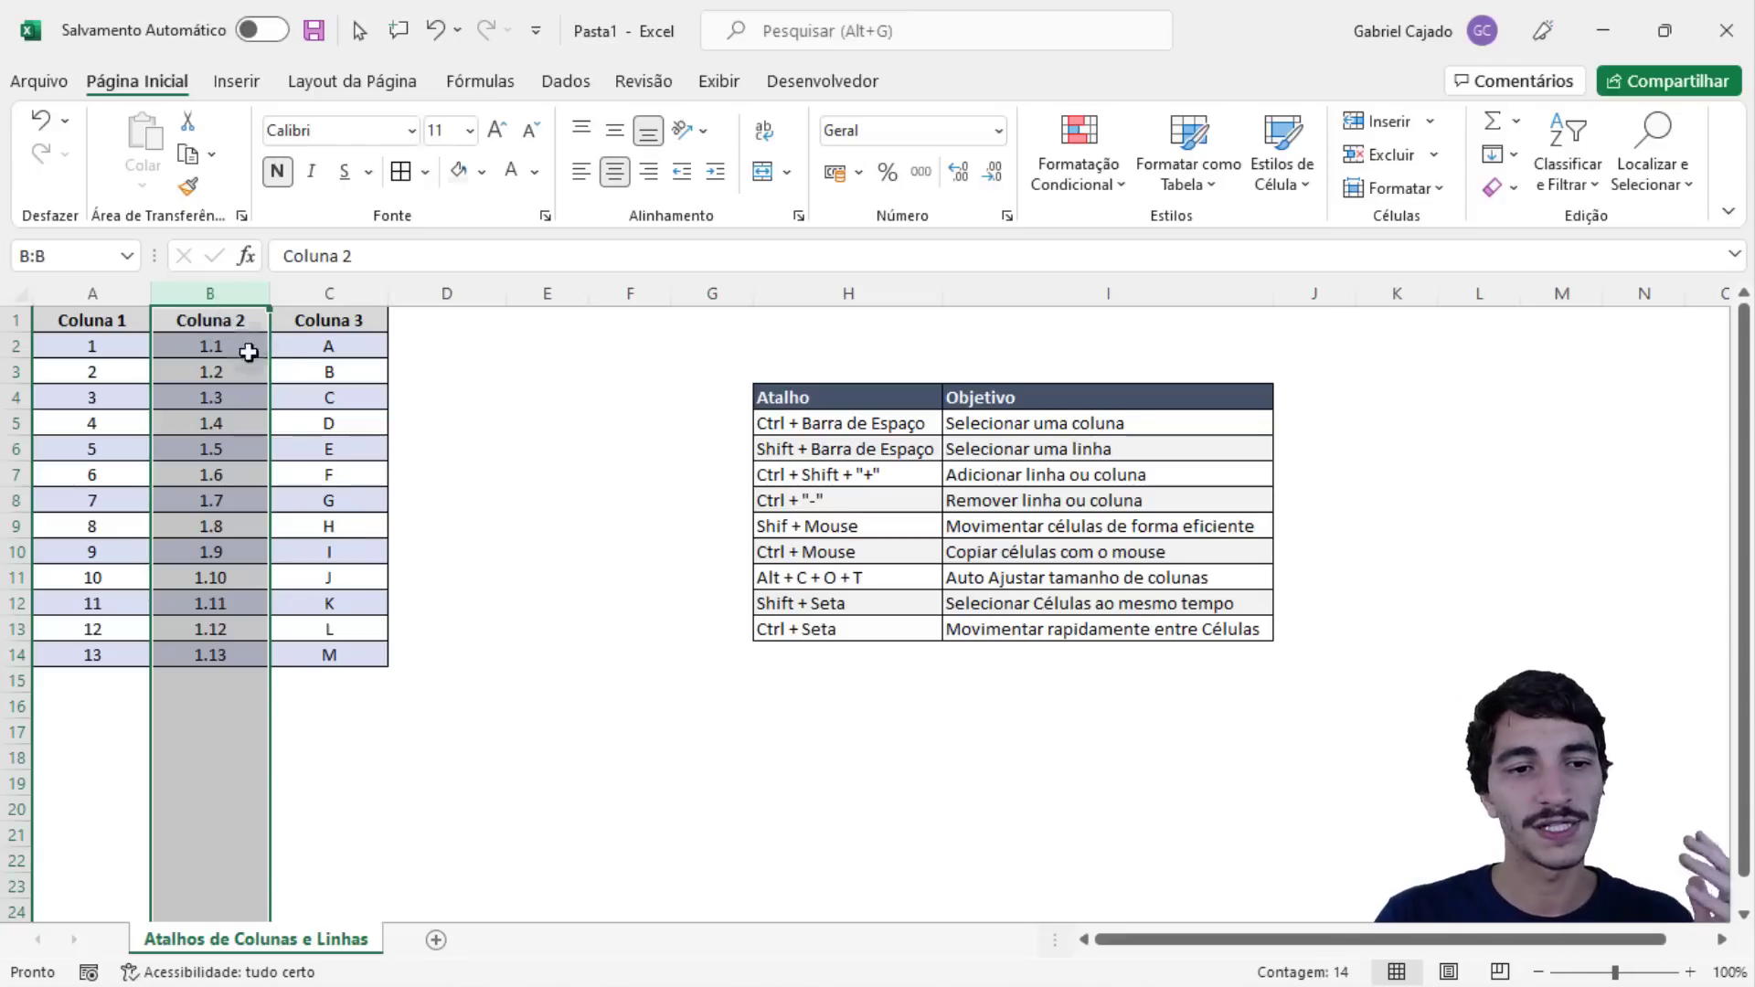
left_click_drag(73, 399, 328, 397)
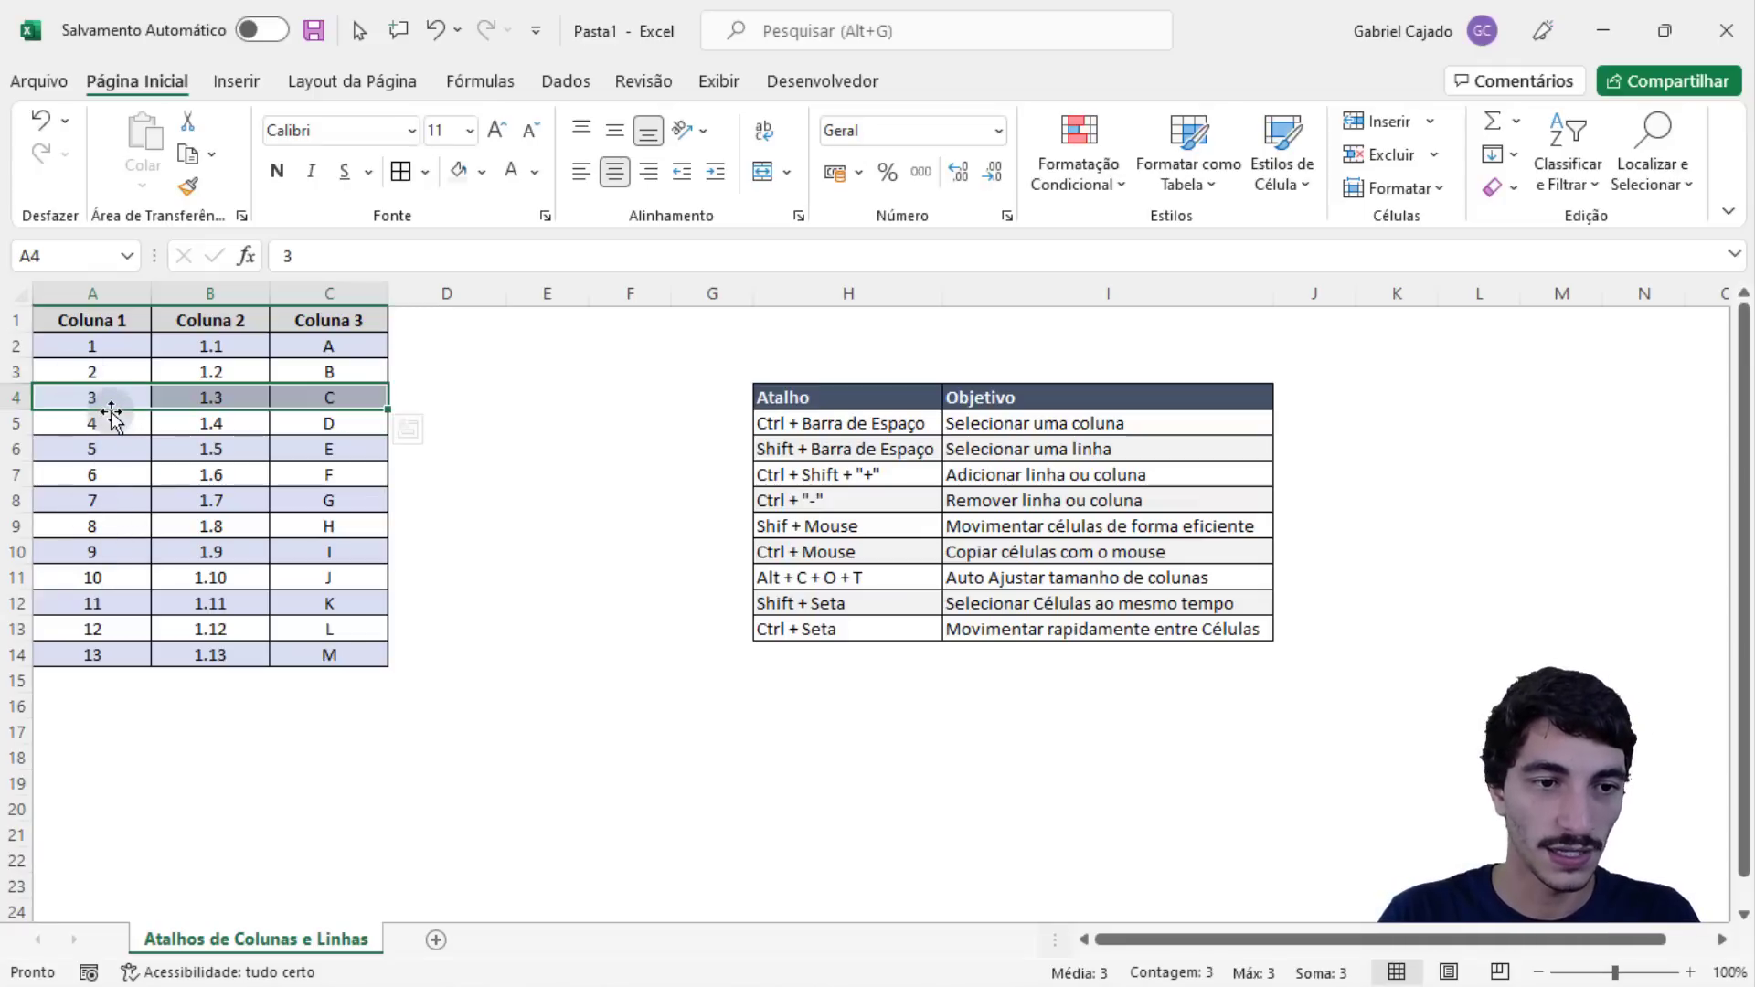
- Shift-drag the 3 / 1.3 / C row A4:C4 down to row 10 and back to row 4
mouse_move(86, 554)
left_mouse_down()
mouse_move(83, 577)
mouse_move(358, 658)
mouse_move(338, 694)
left_mouse_up()
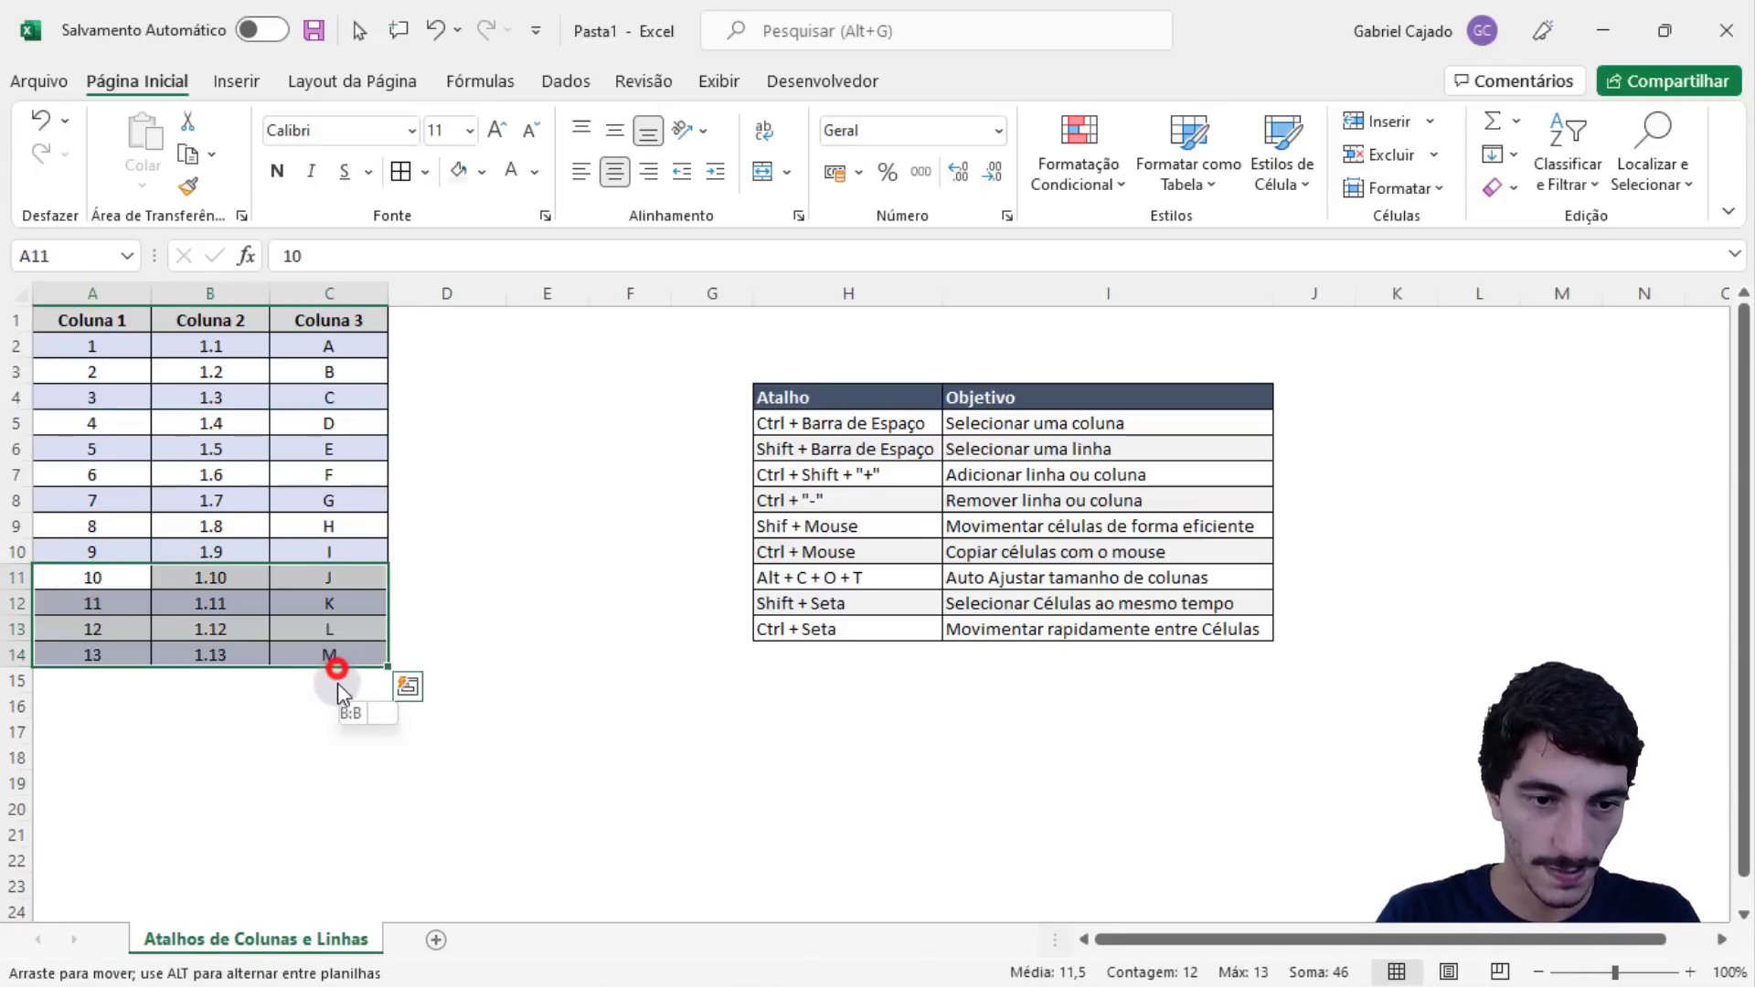
mouse_move(91, 399)
left_mouse_down()
mouse_move(274, 400)
mouse_move(254, 585)
mouse_move(210, 474)
left_mouse_up()
left_click_drag(357, 594, 333, 686)
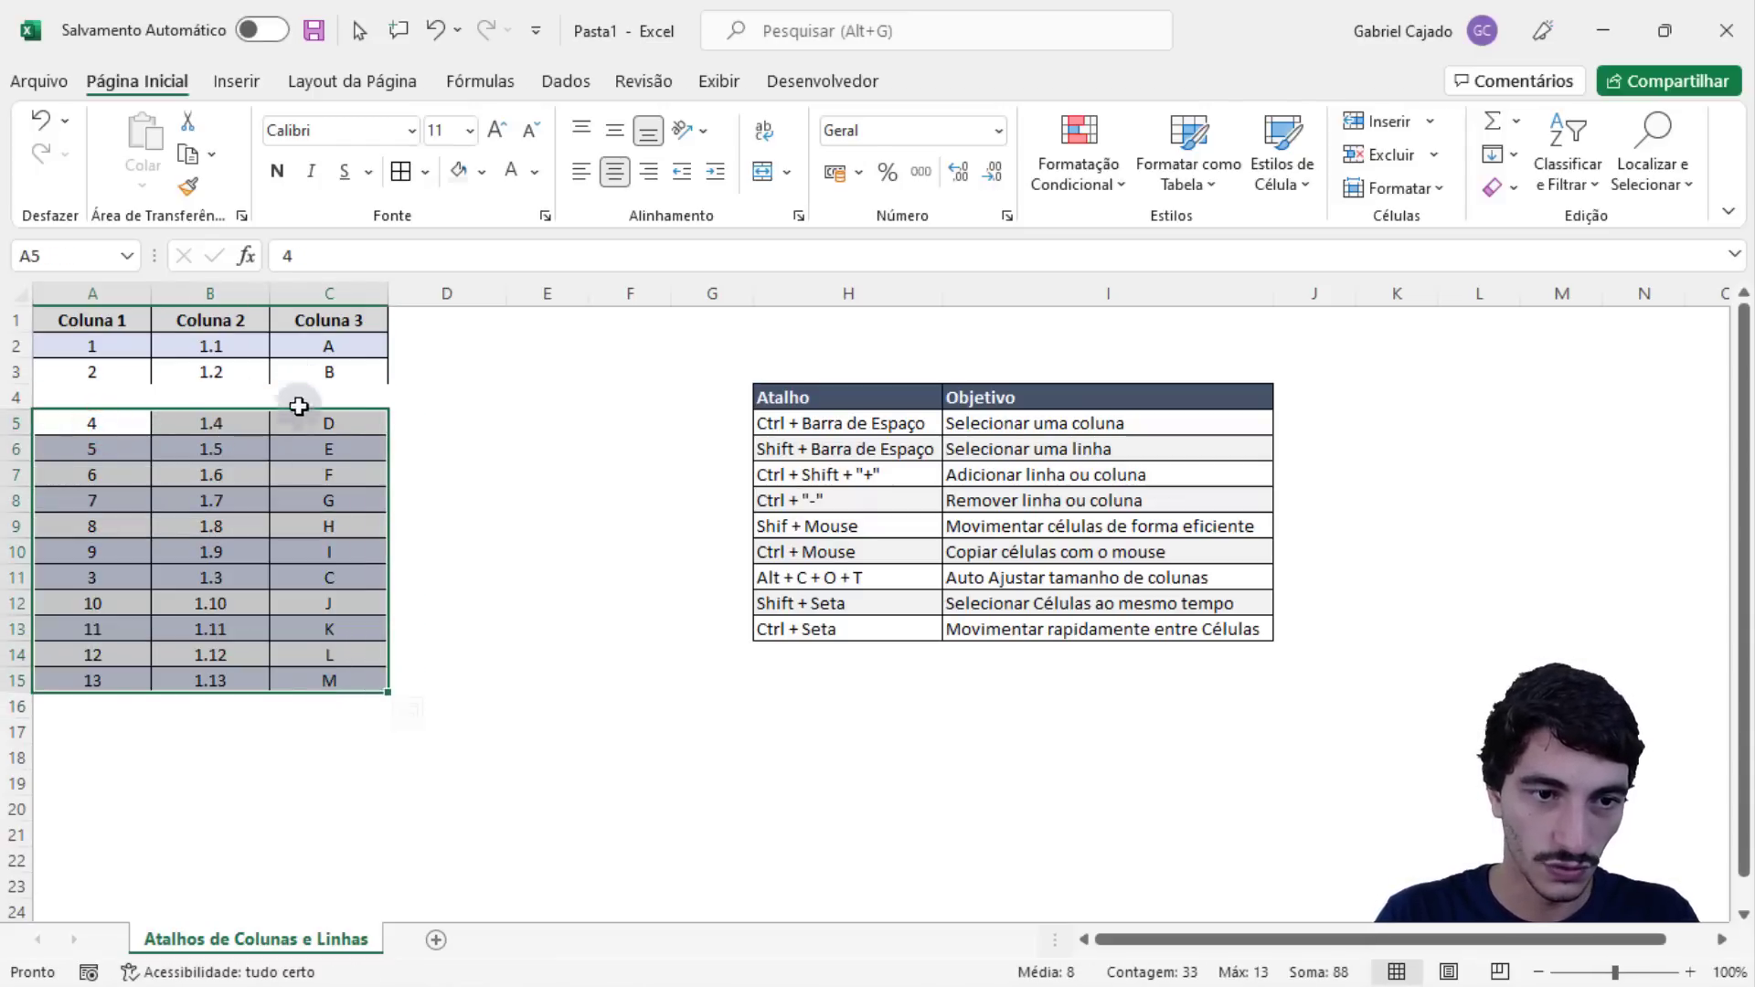
key("ctrl+z")
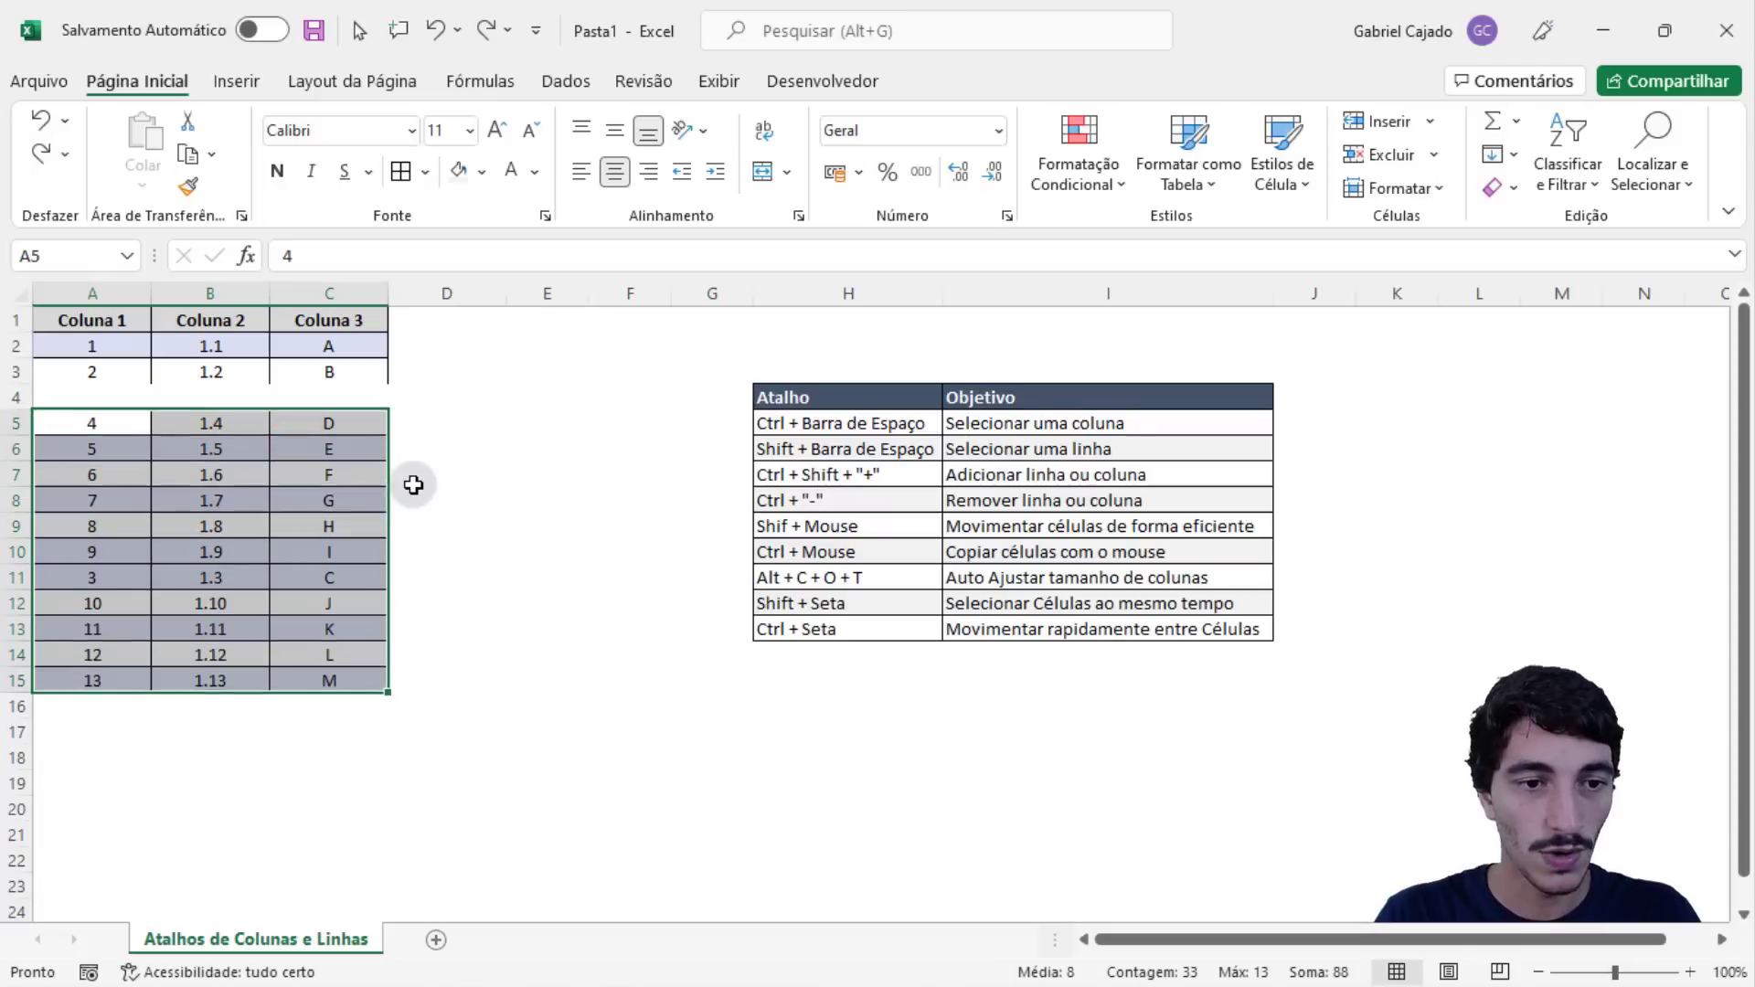
key("ctrl+z")
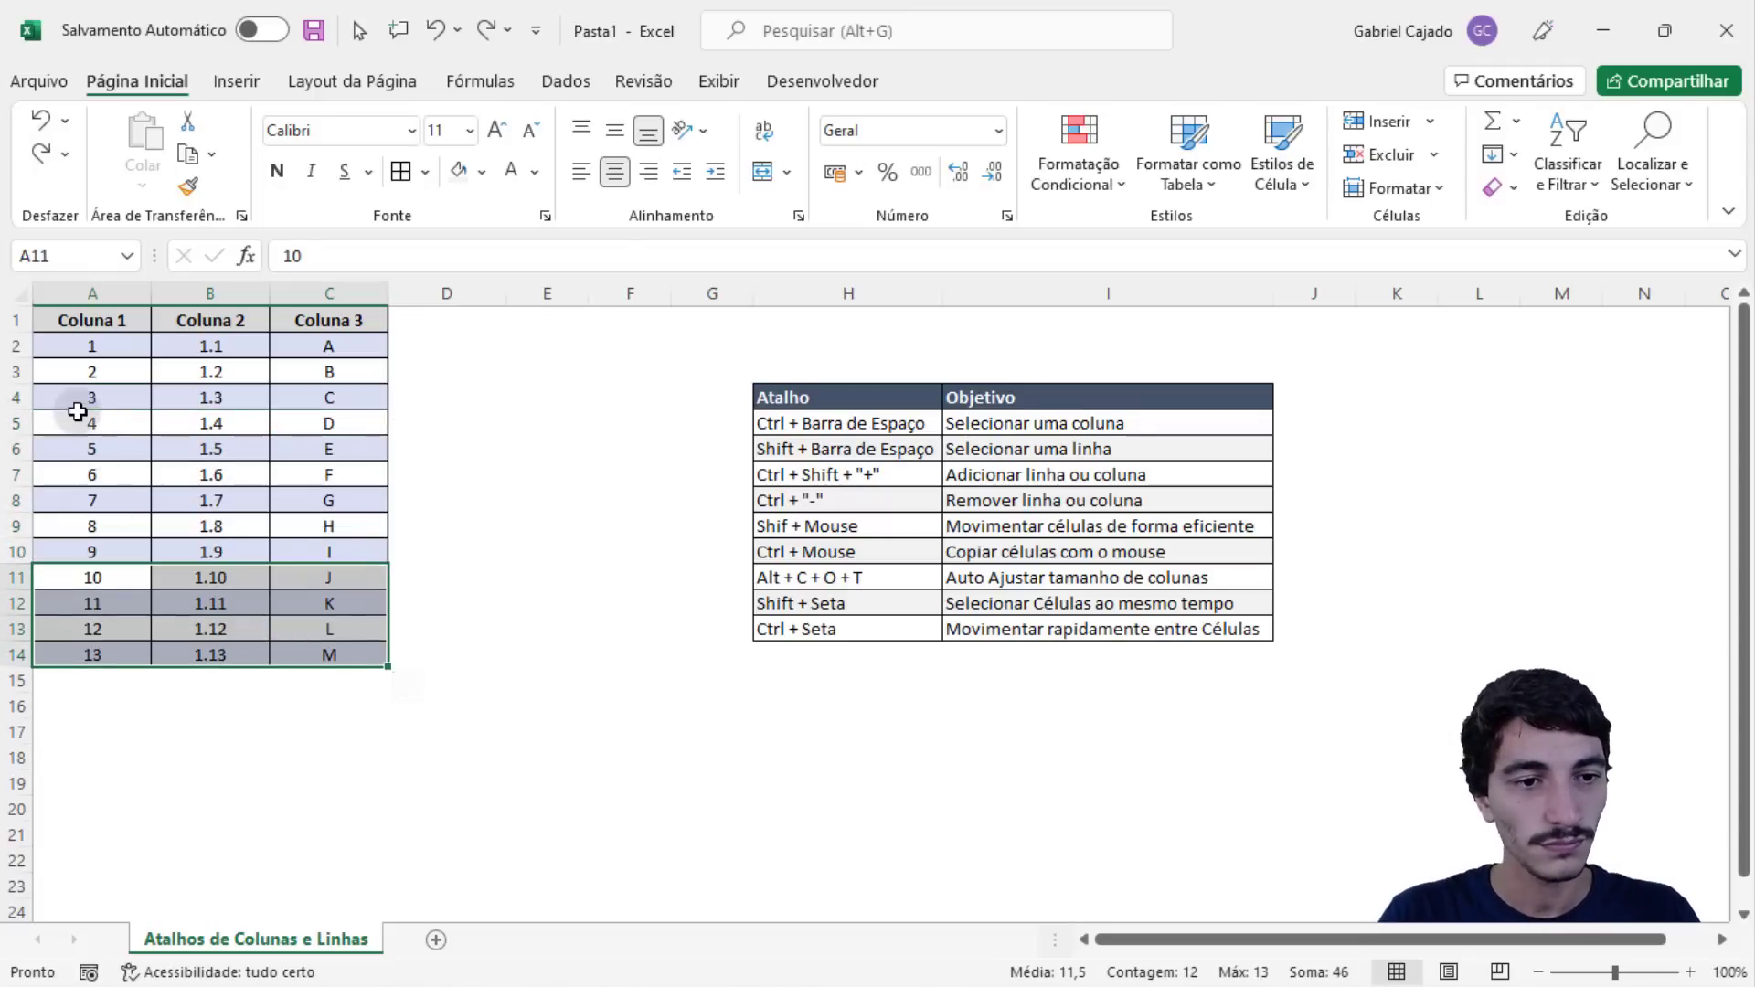
left_click(77, 406)
left_click_drag(235, 396, 371, 403)
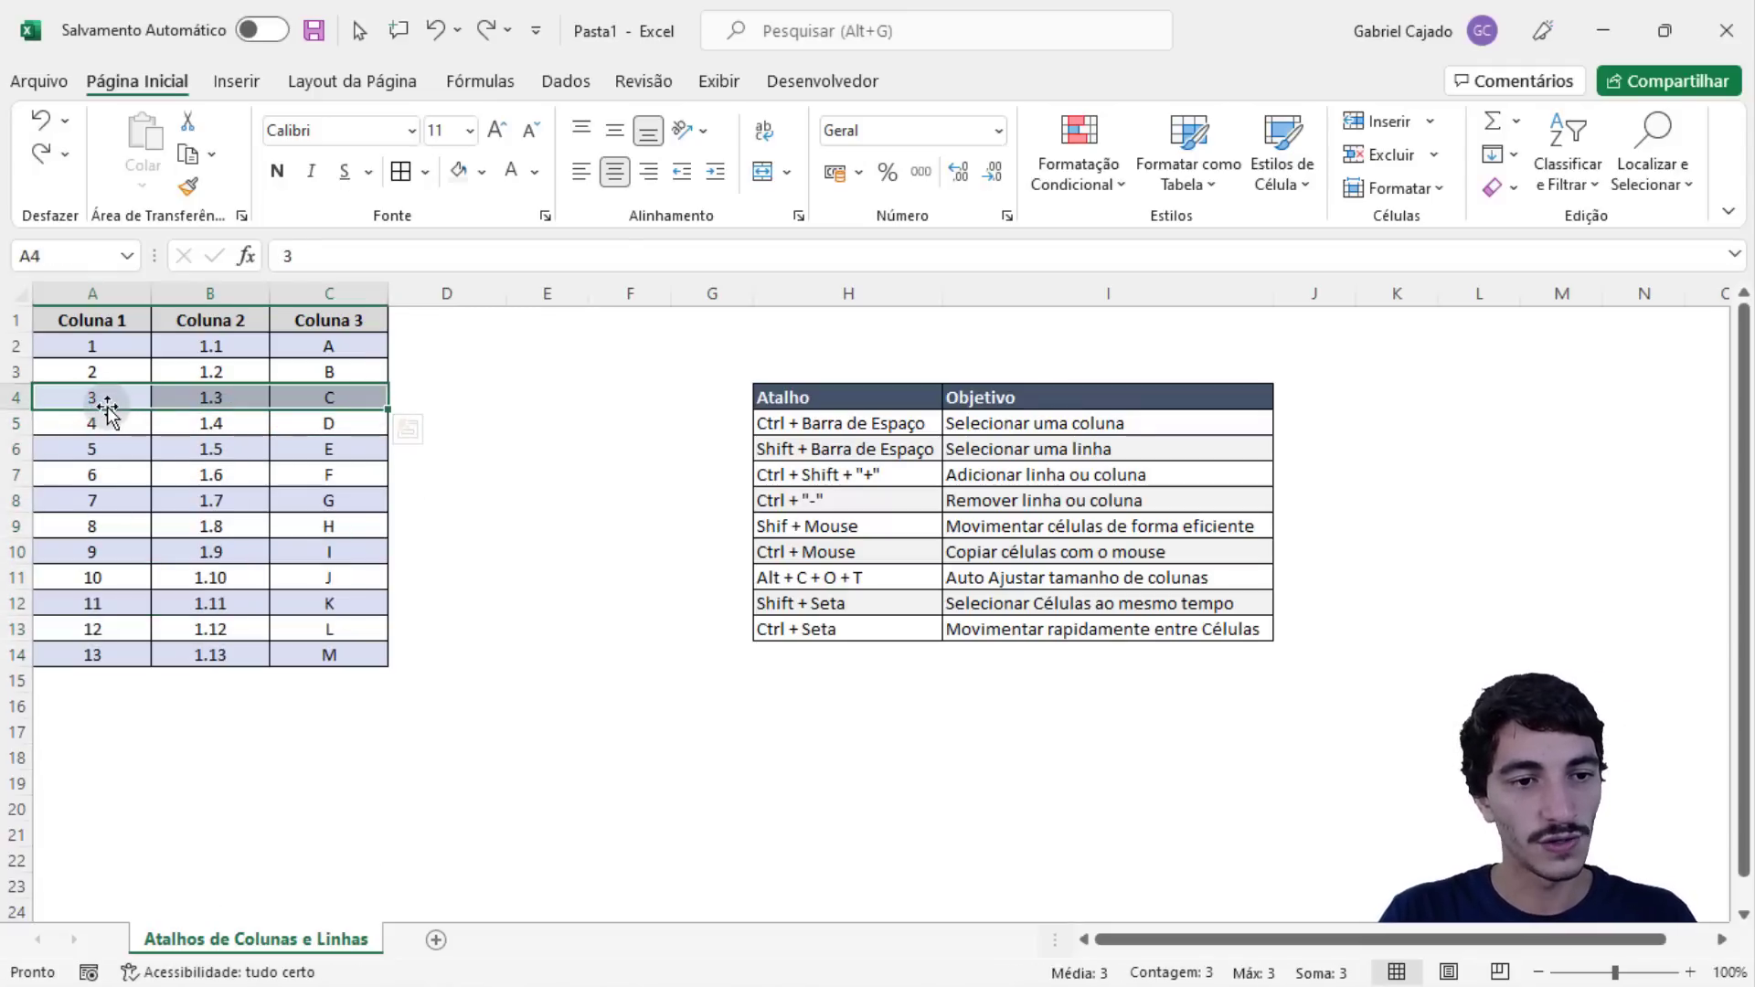
left_click_drag(108, 407, 126, 582)
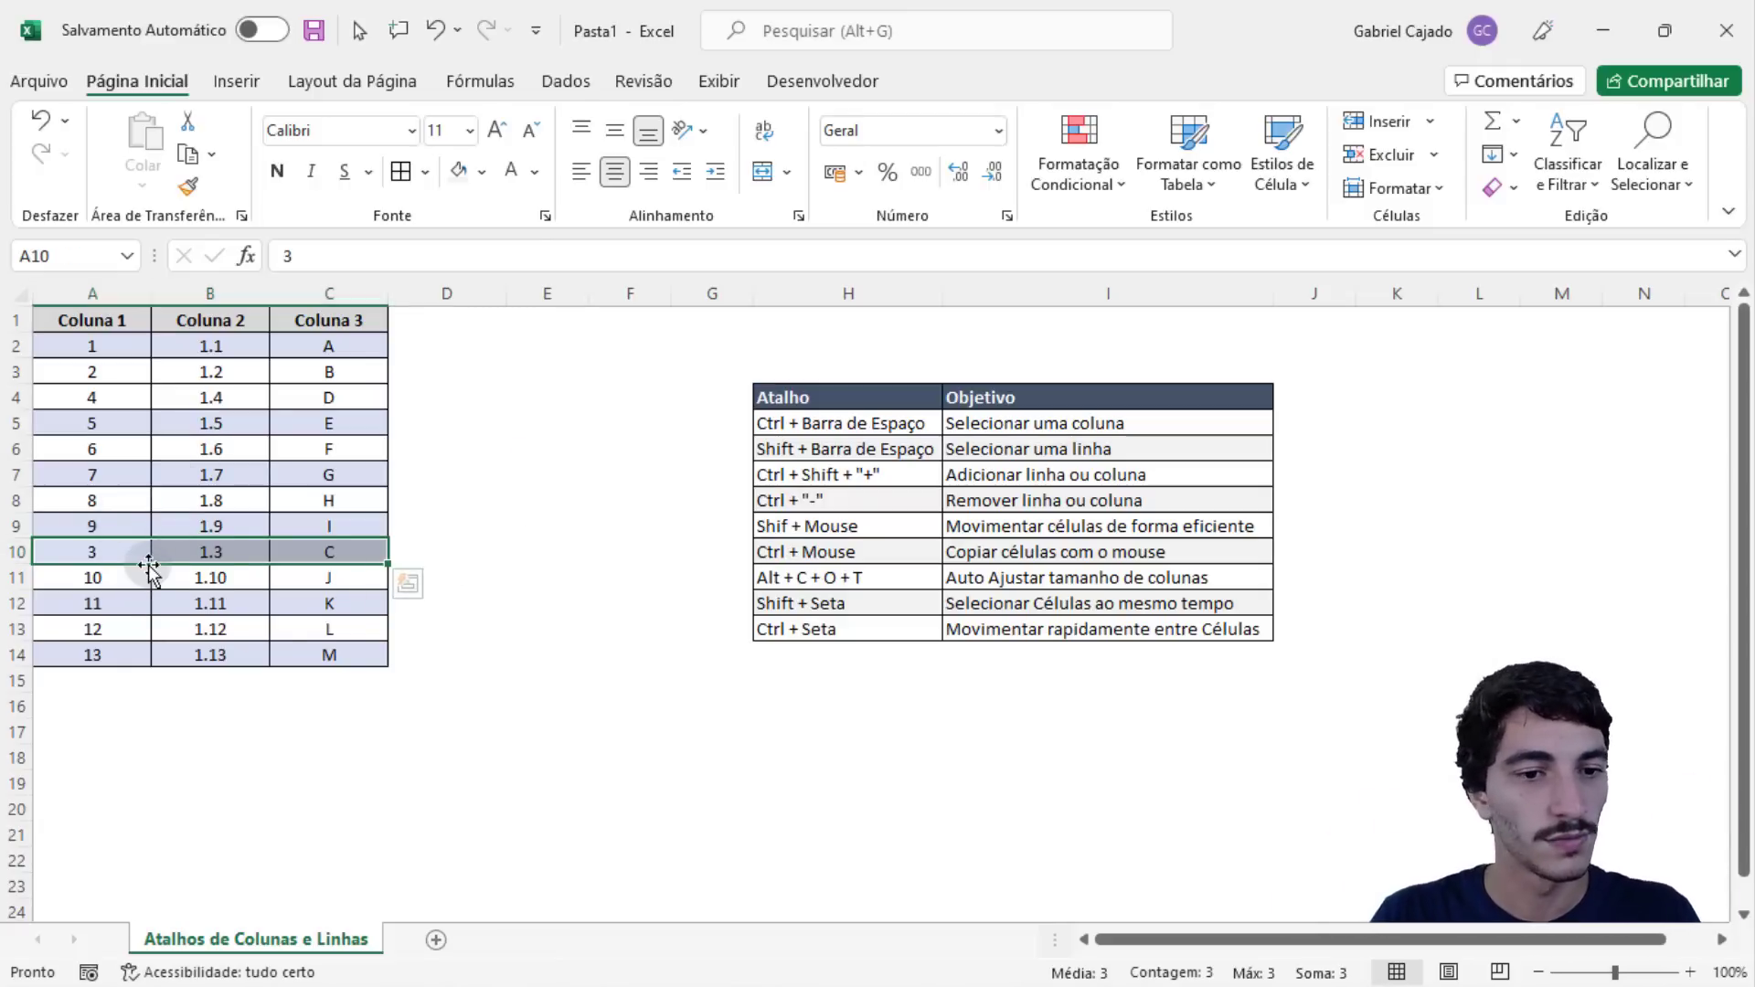
left_click_drag(149, 567, 146, 388)
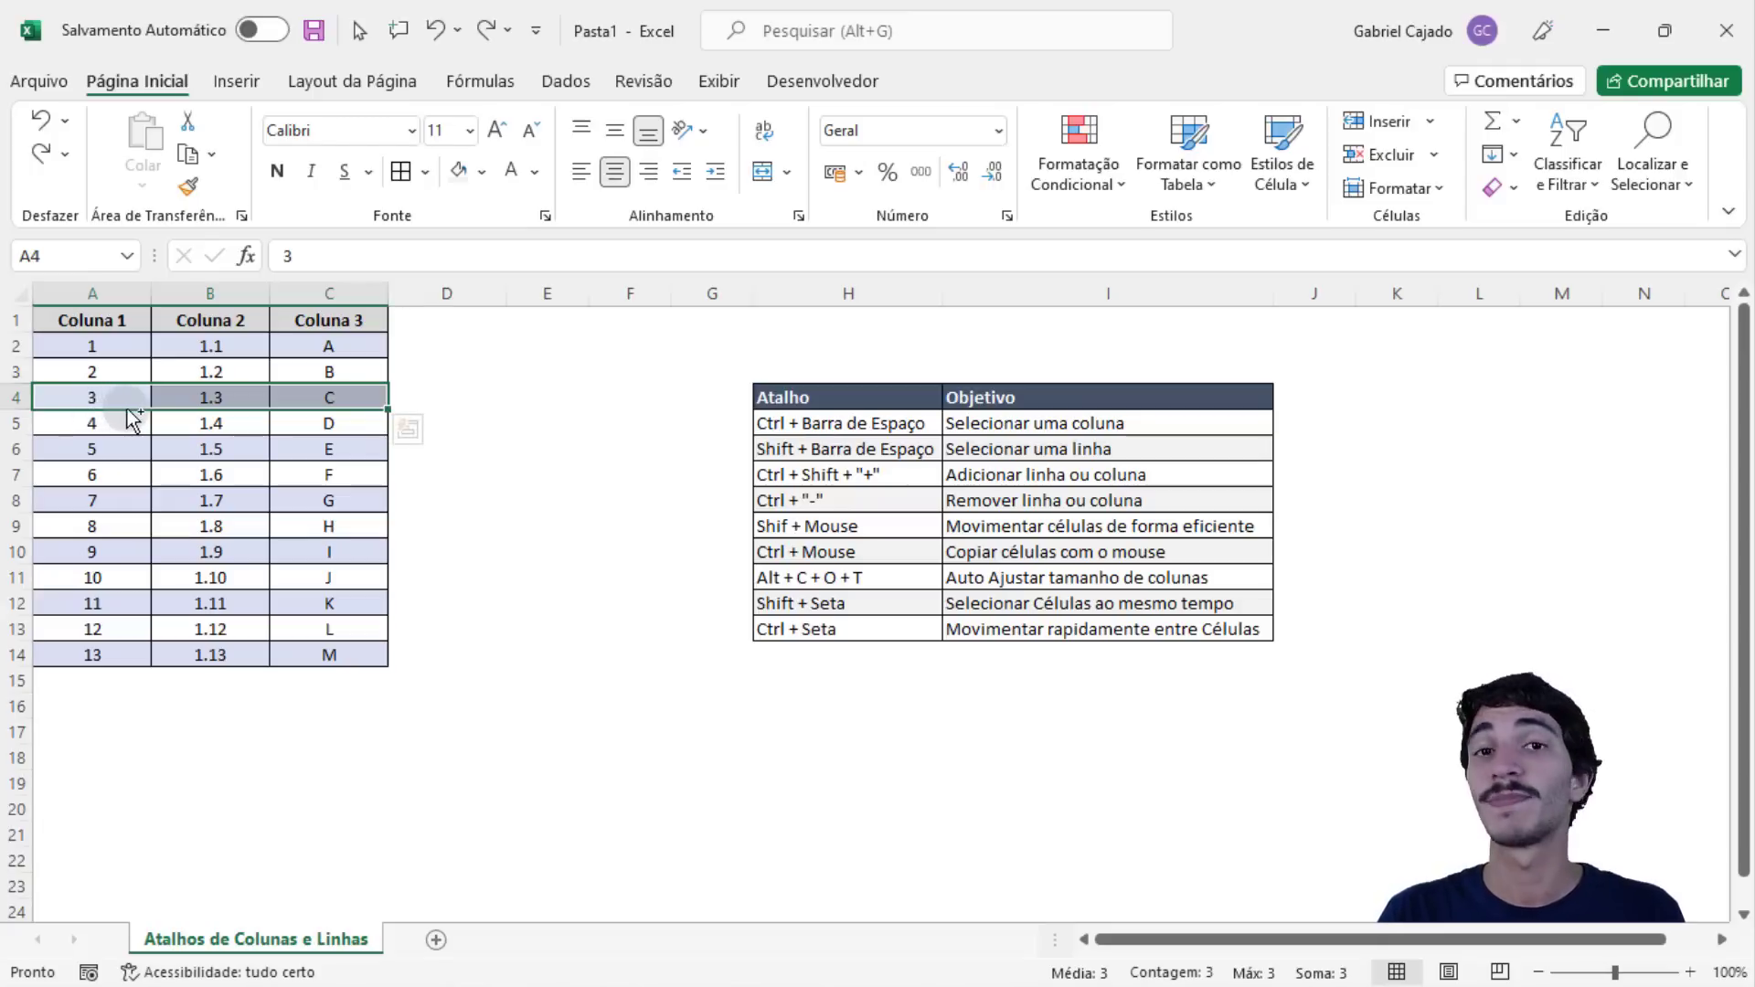
- Ctrl-drag A4:C4 (3, 1.3, C) to copy it into row 15, then select A15:C15
left_click_drag(131, 413, 114, 685)
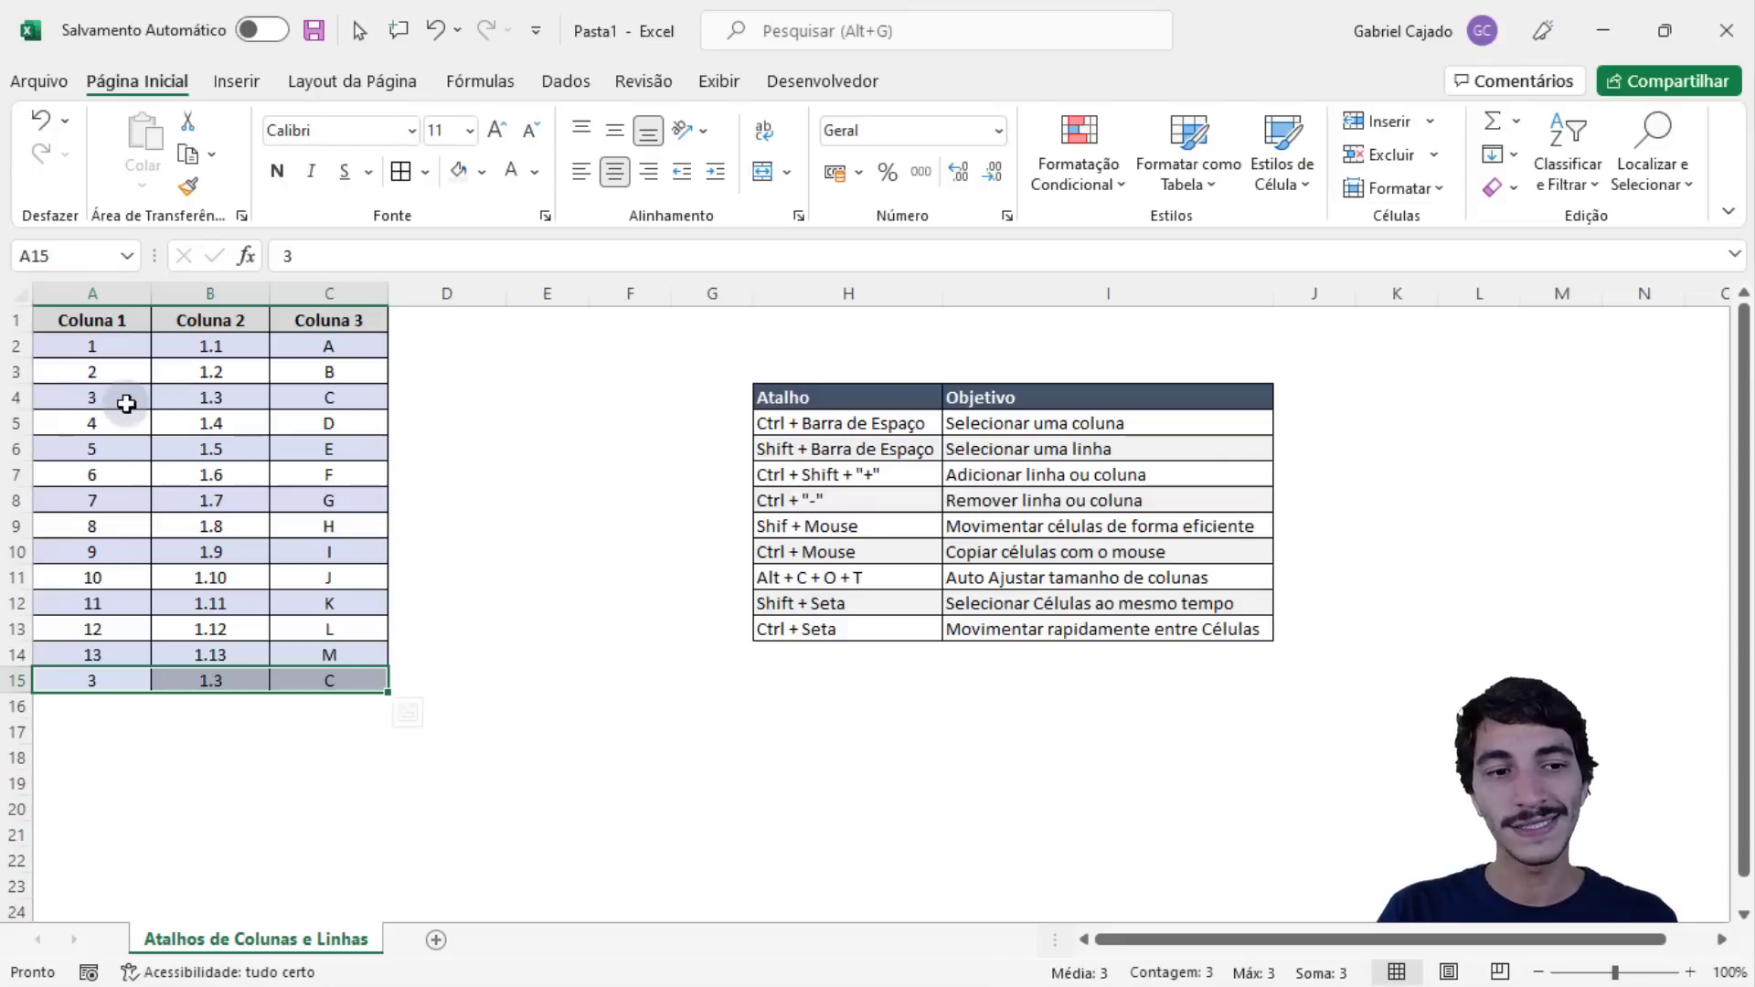
left_click_drag(123, 394, 310, 393)
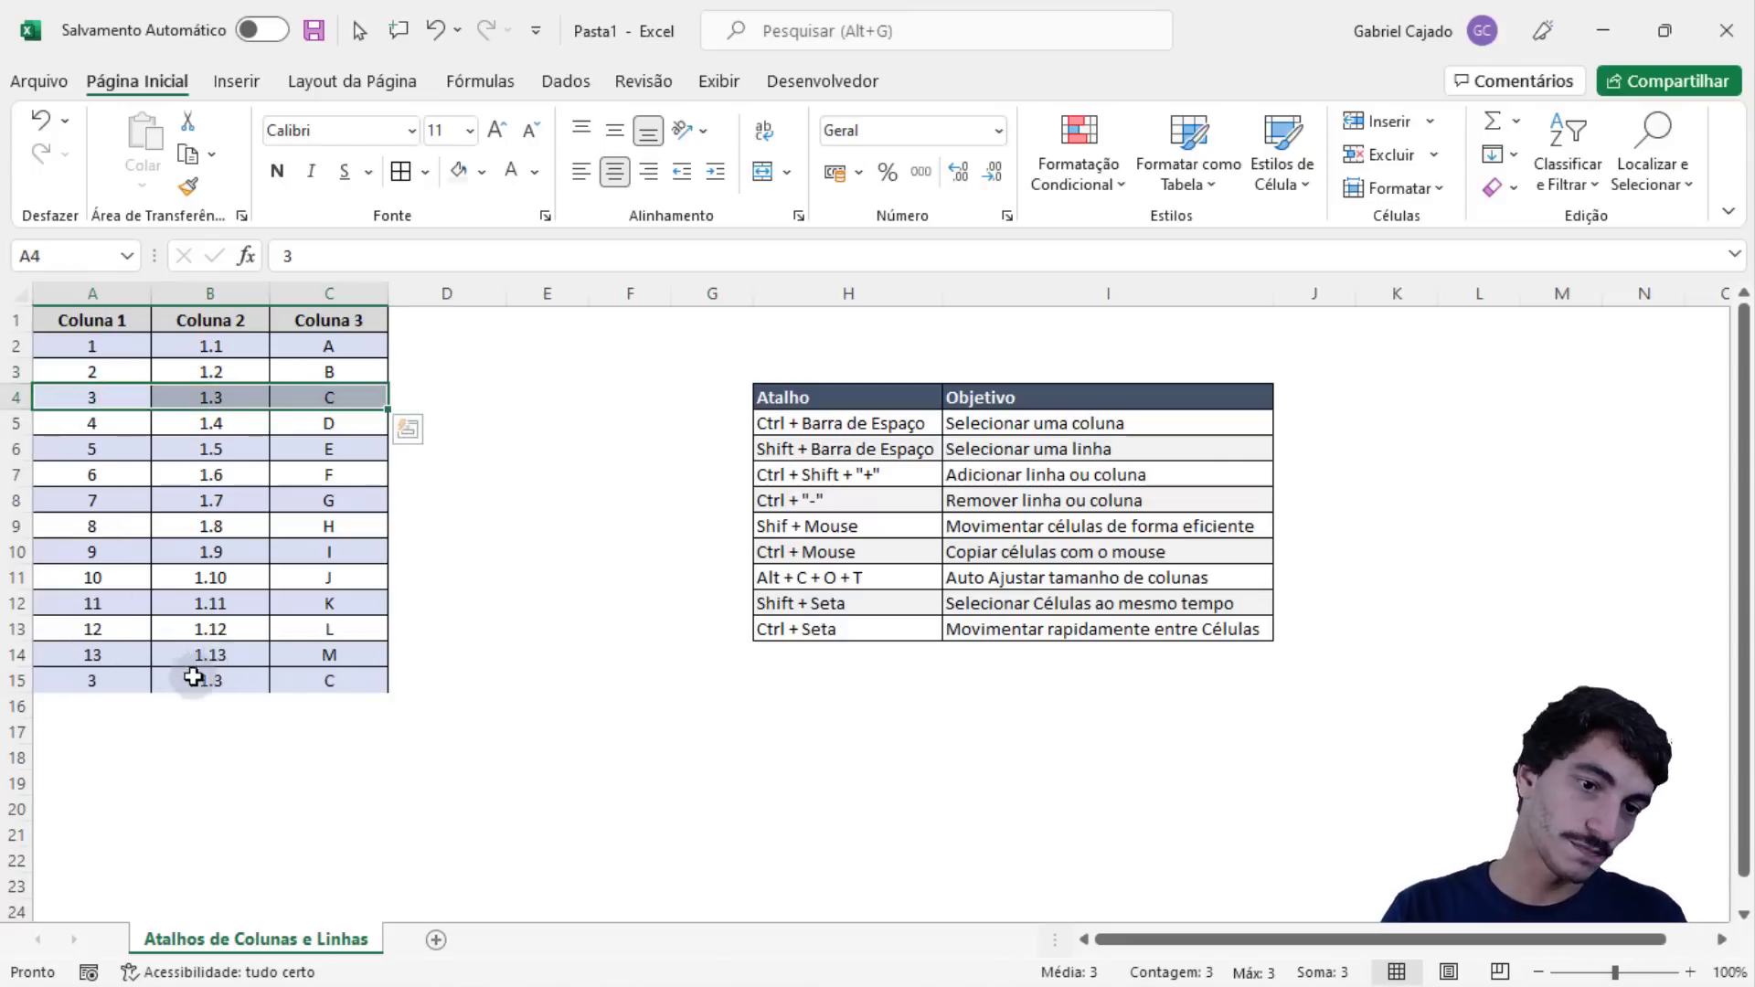
left_click(96, 680)
left_click_drag(260, 674, 331, 687)
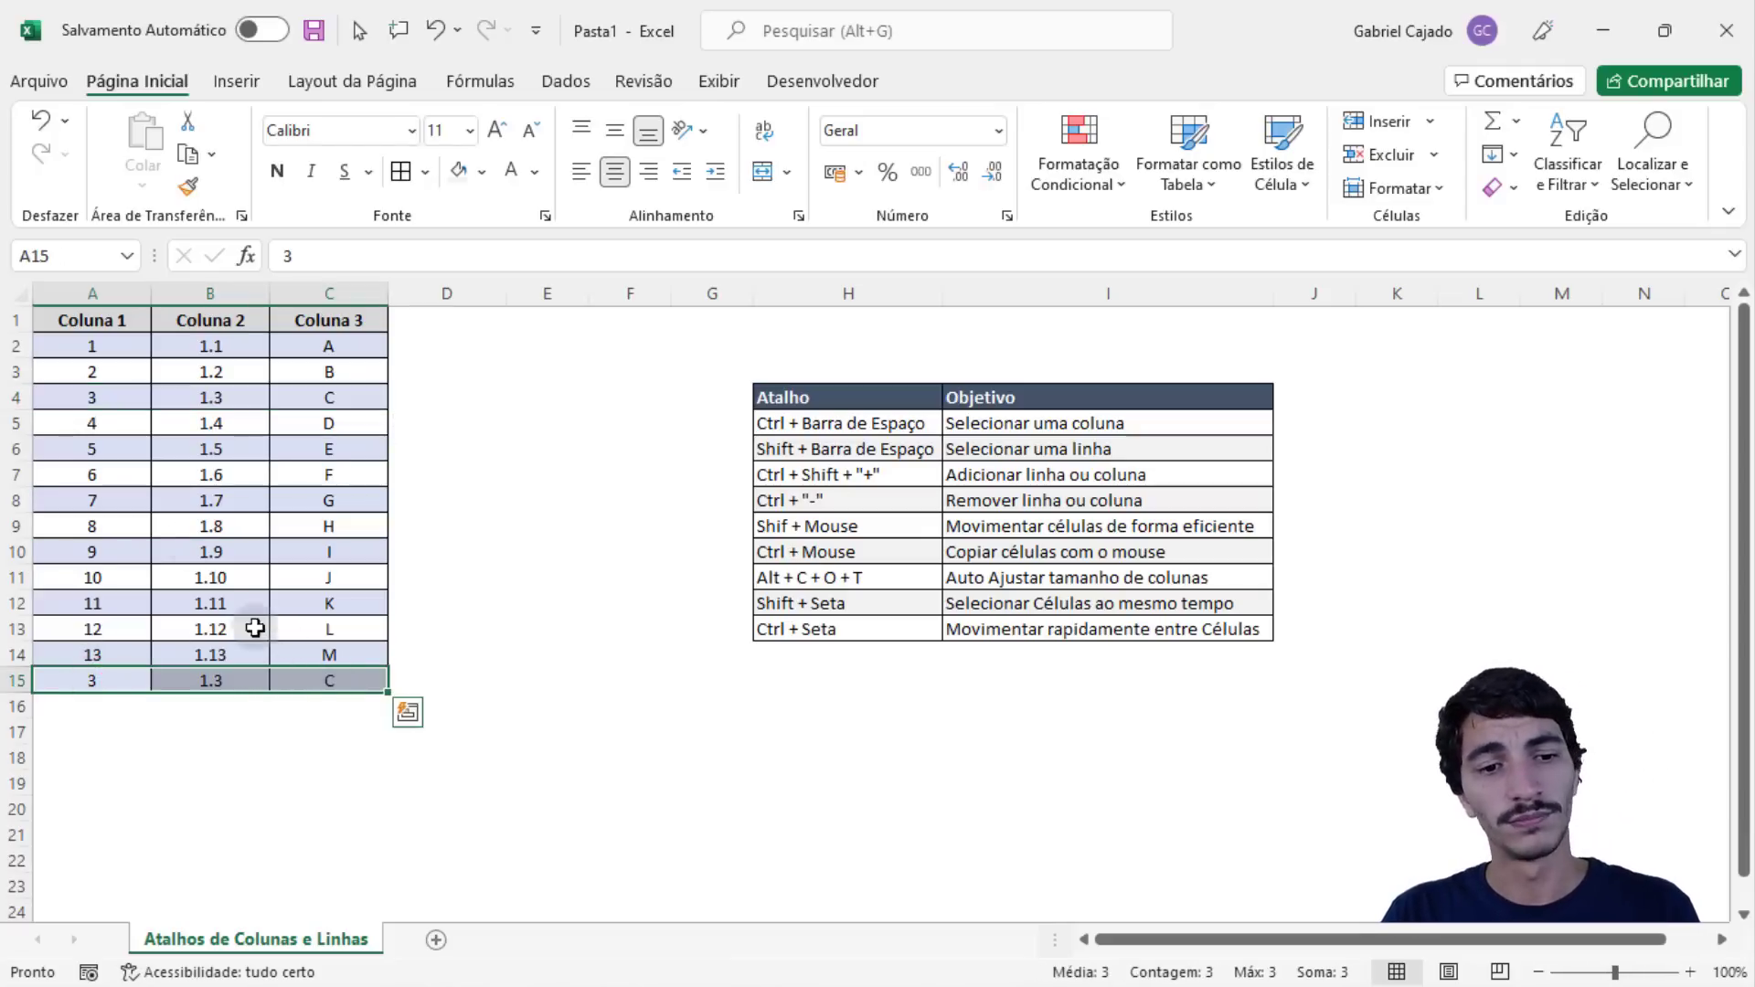
key("ctrl+q")
left_click(205, 323)
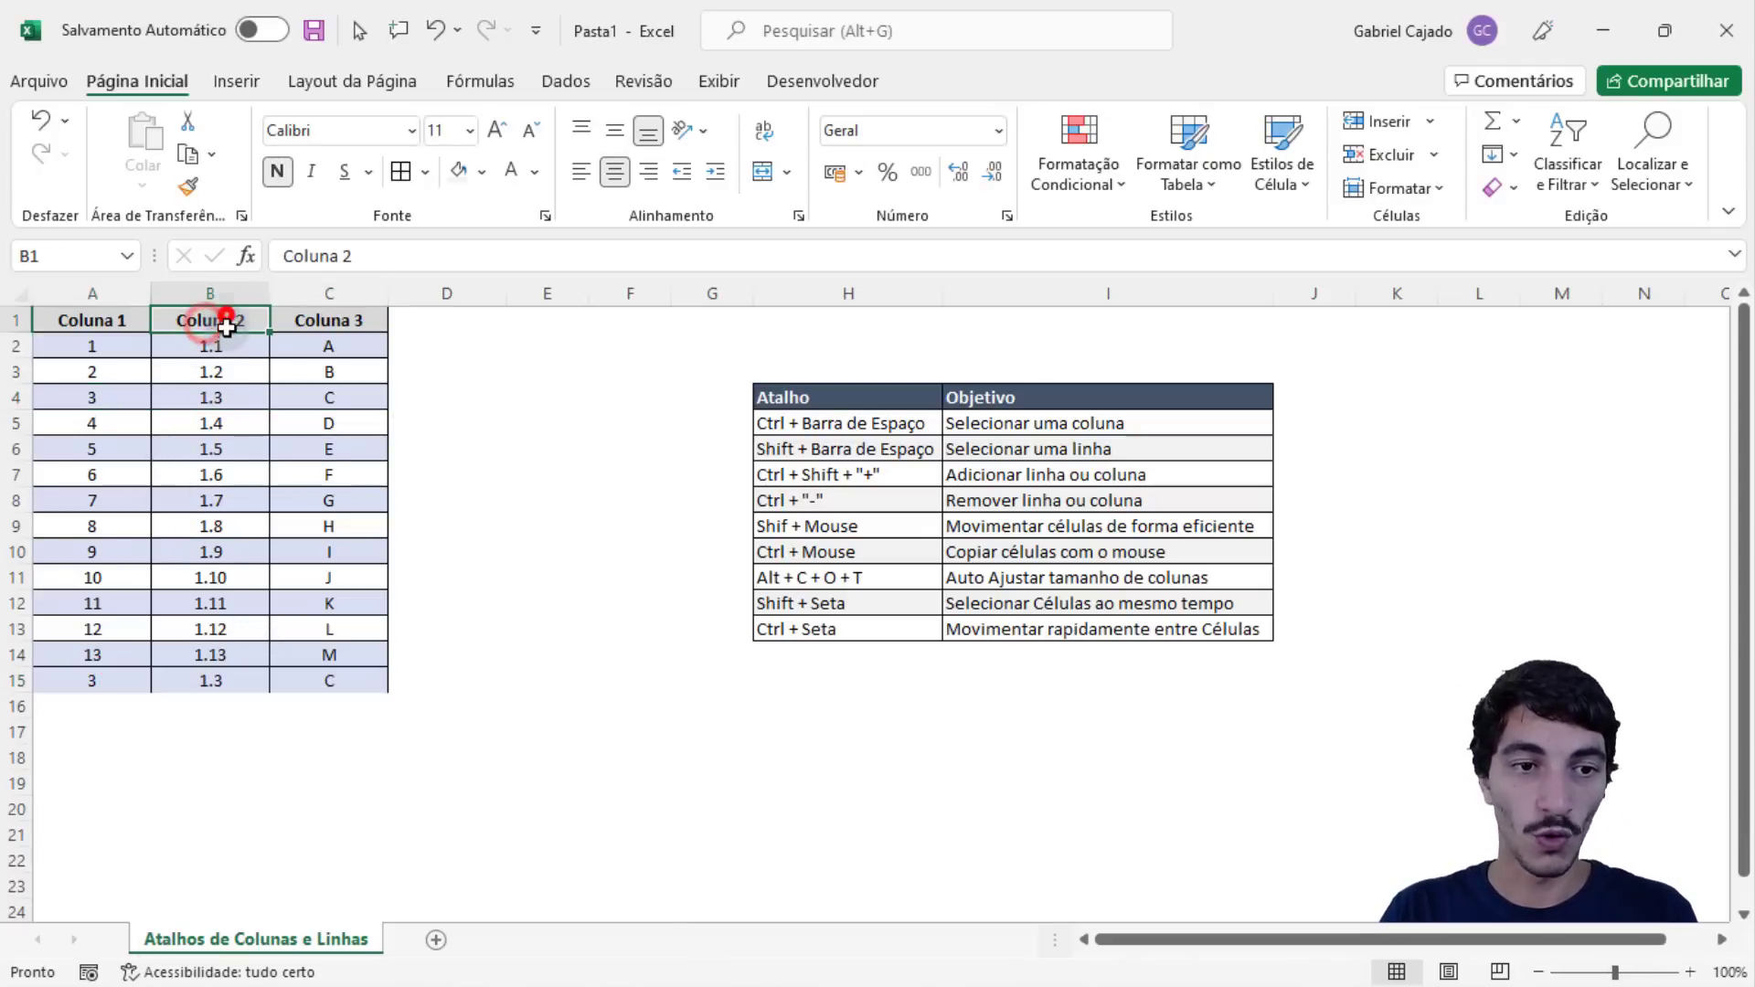
left_click_drag(204, 322, 224, 676)
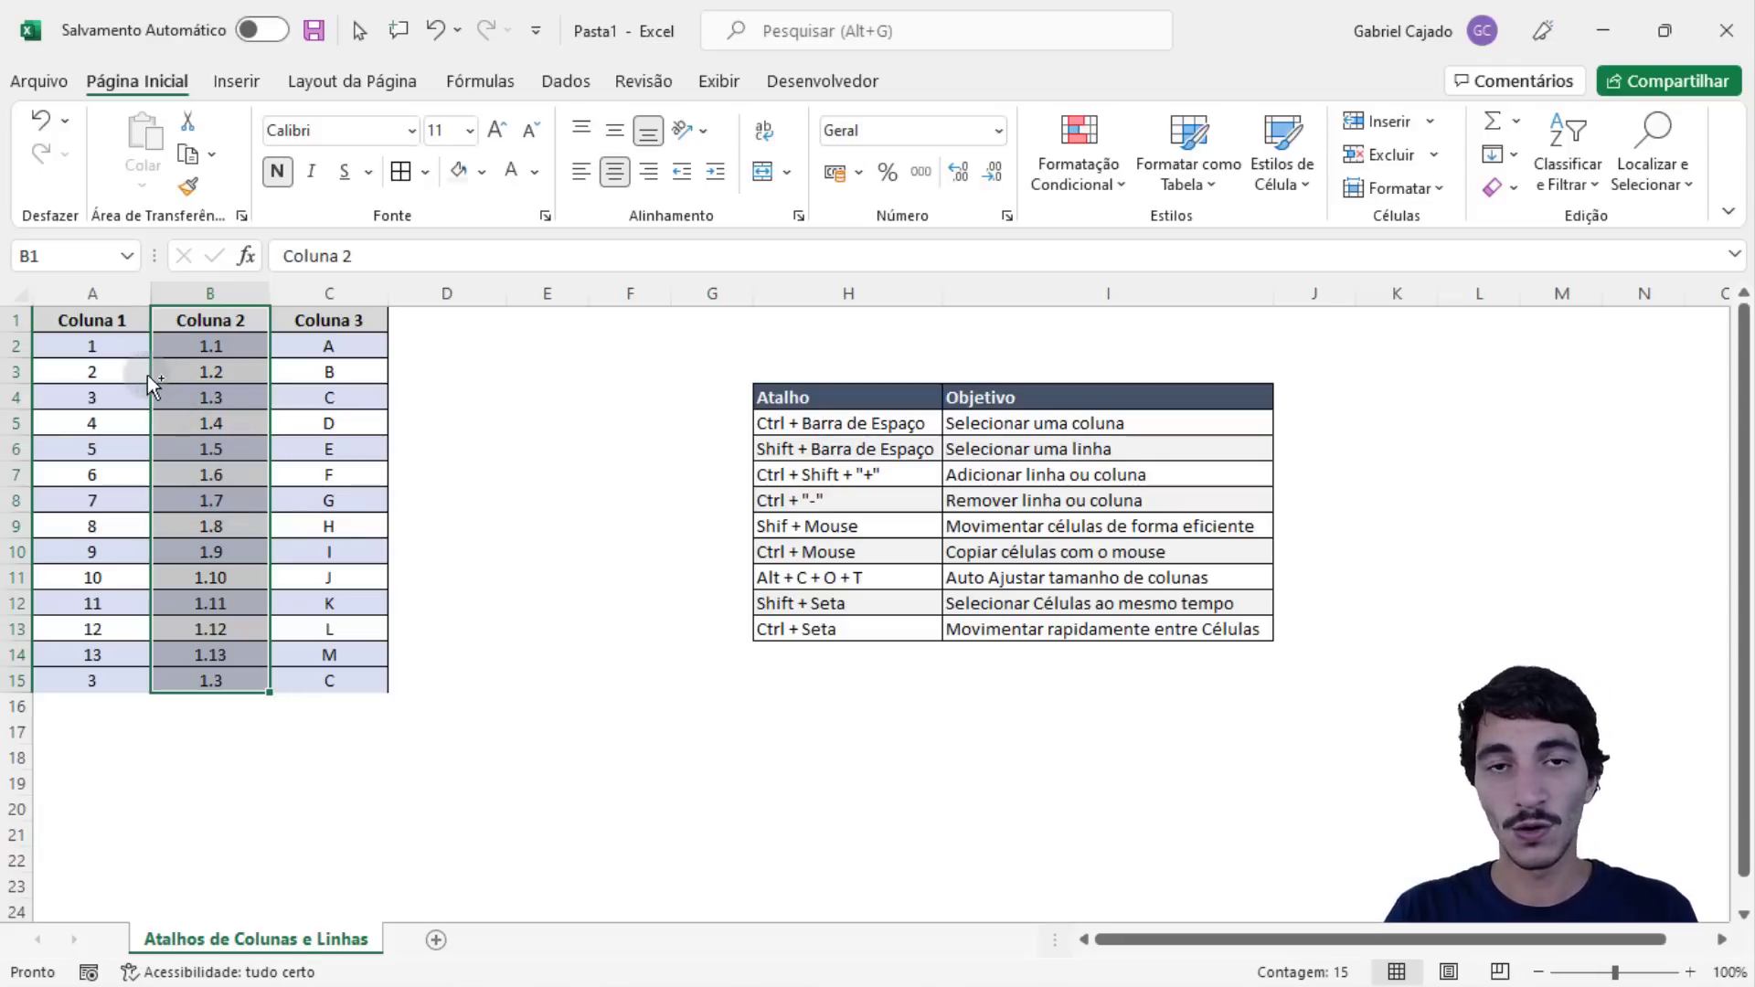
left_click_drag(148, 374, 408, 370)
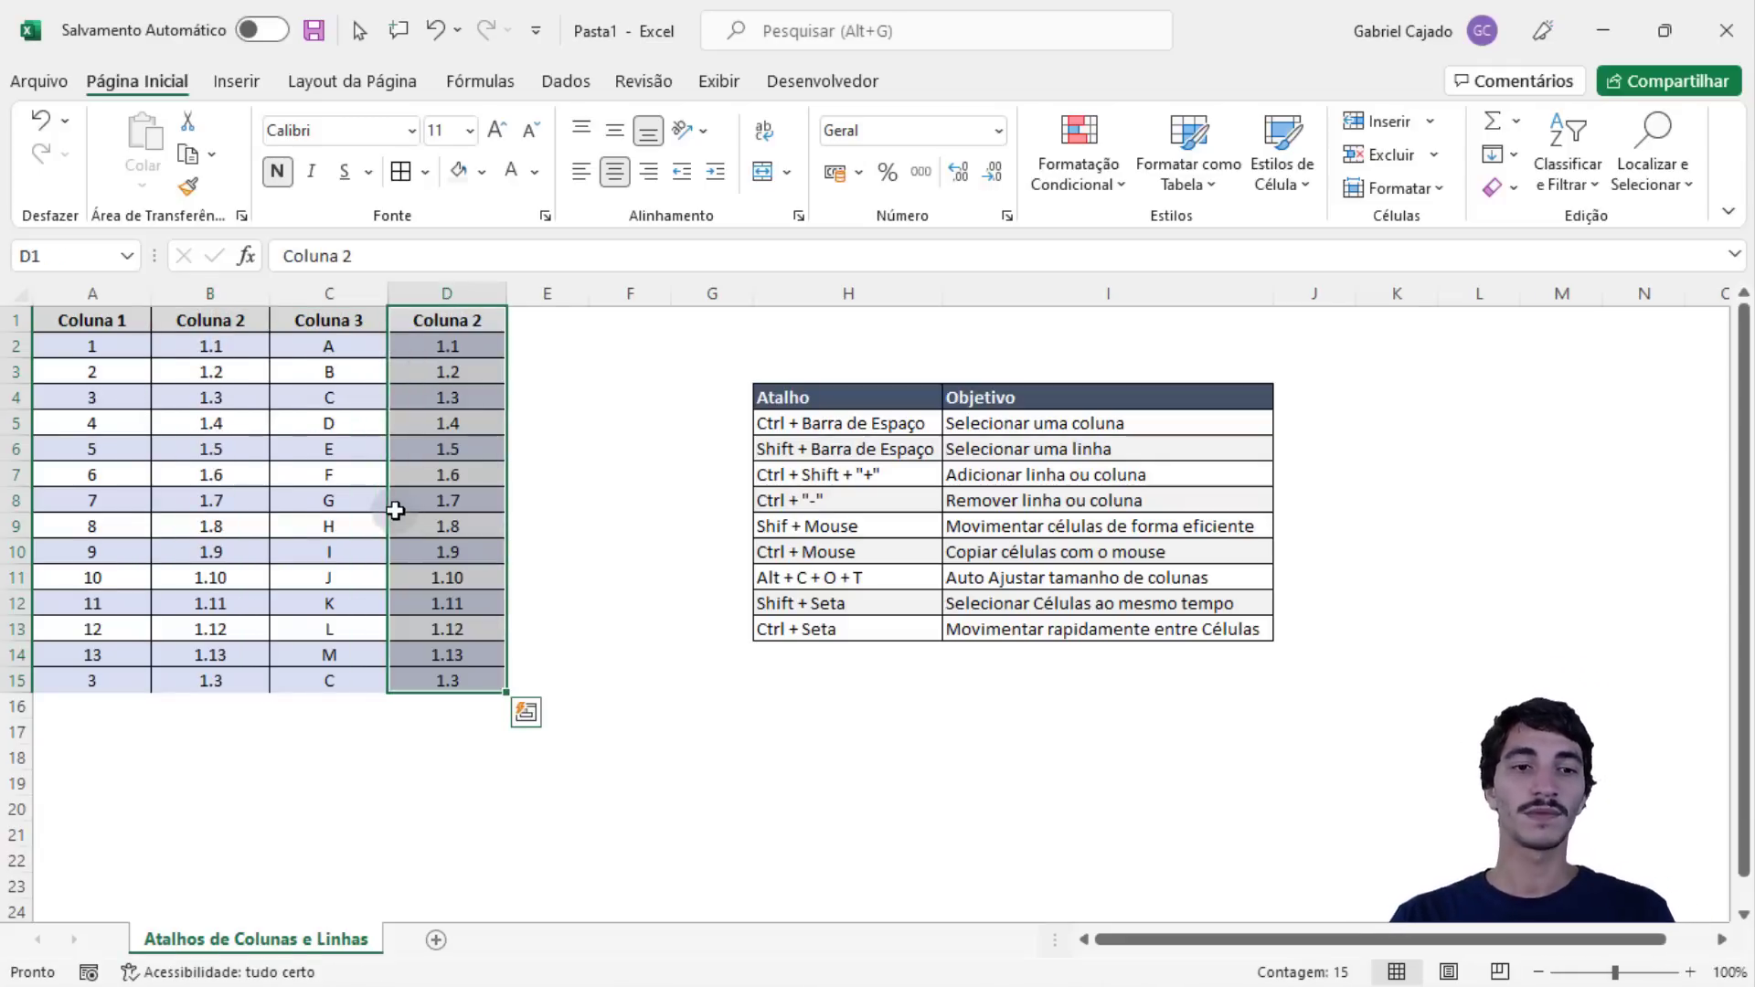
key("ctrl+z")
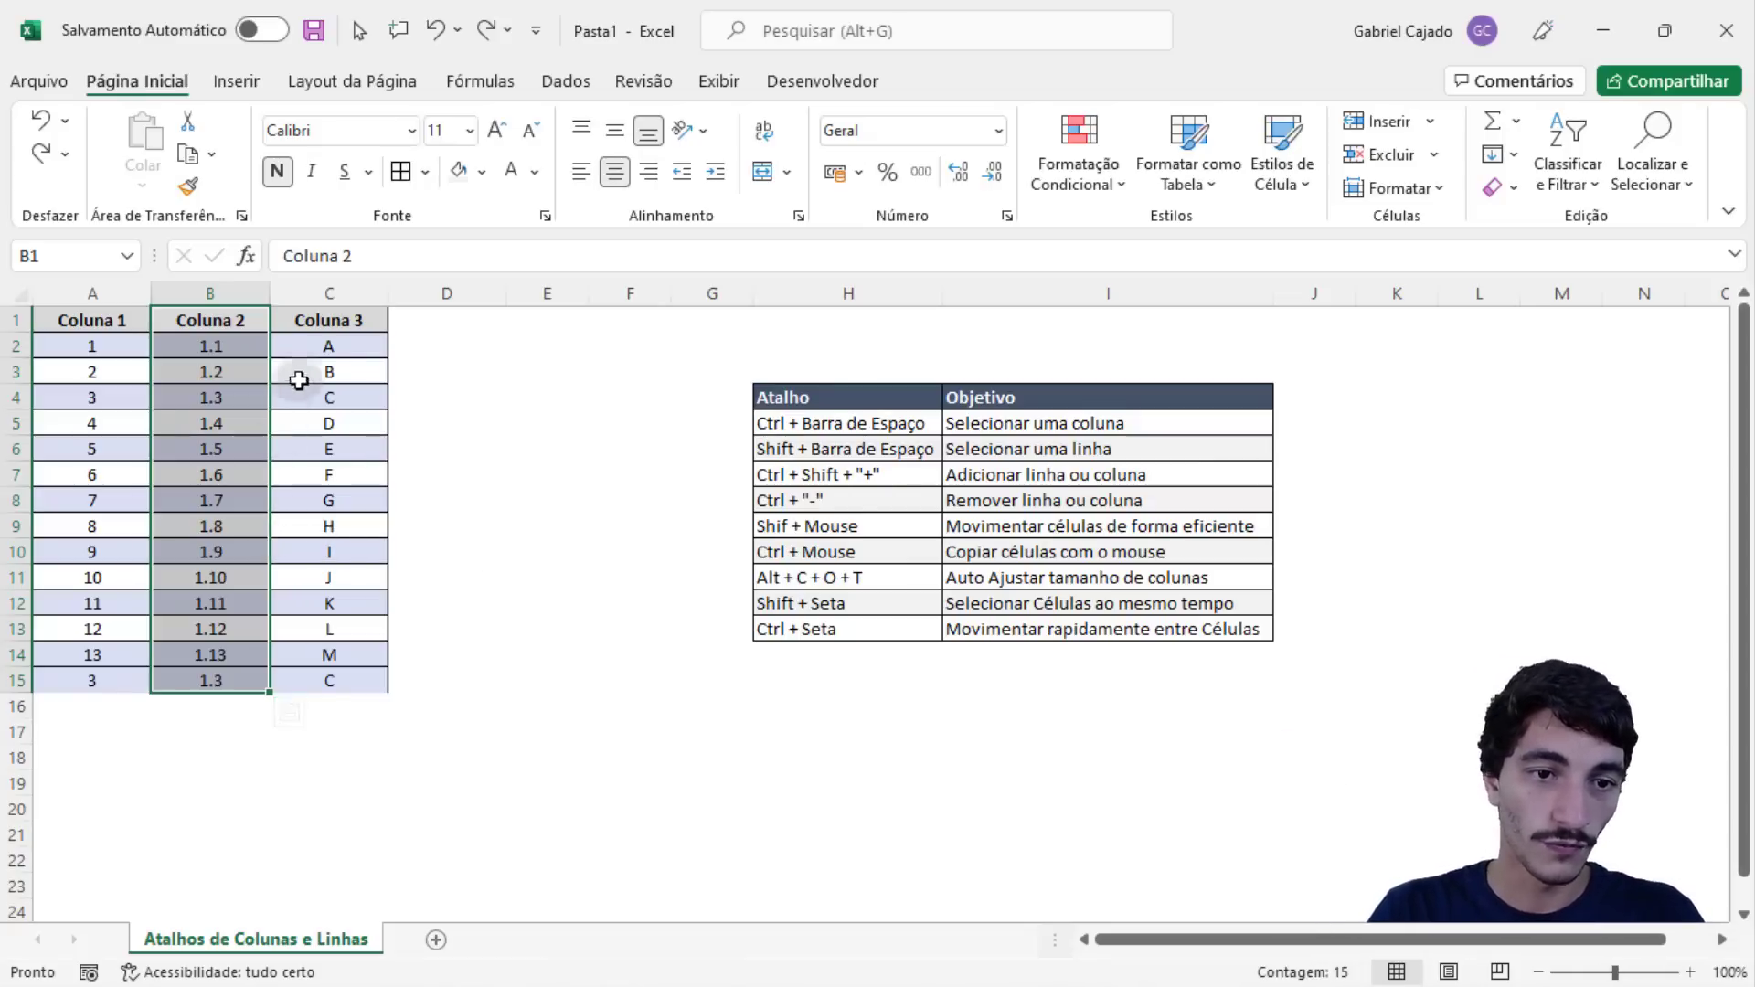
left_click(333, 318)
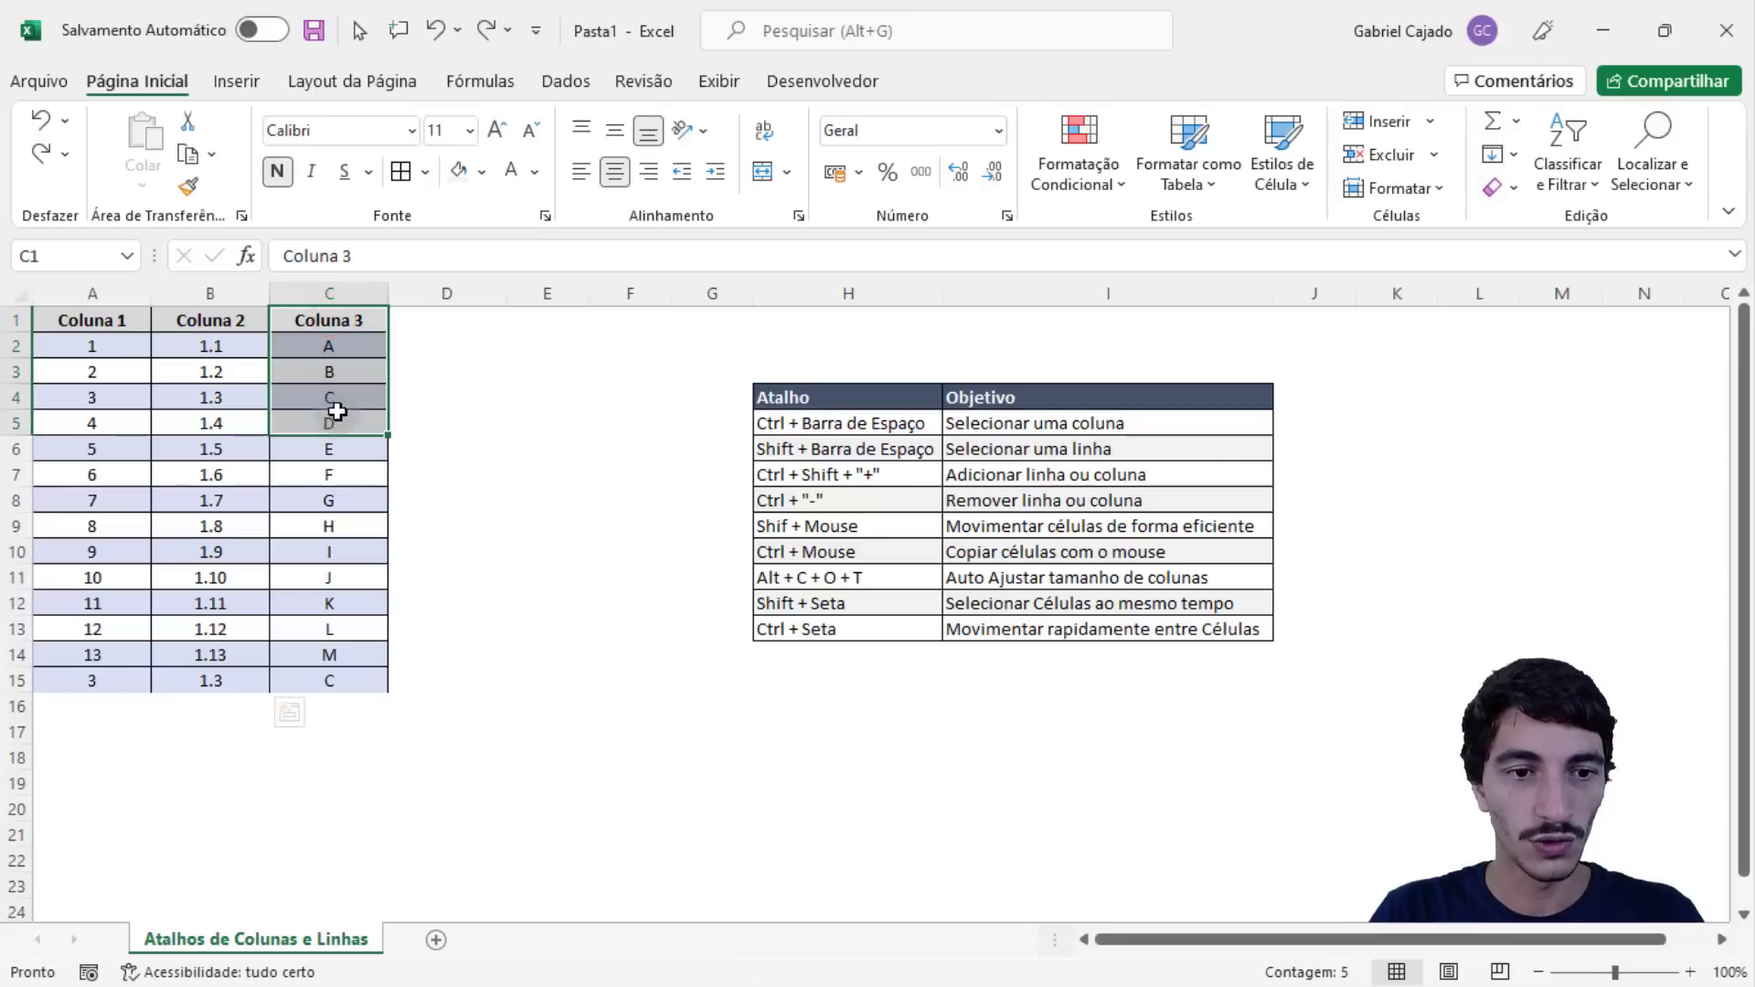
left_click_drag(331, 320, 331, 684)
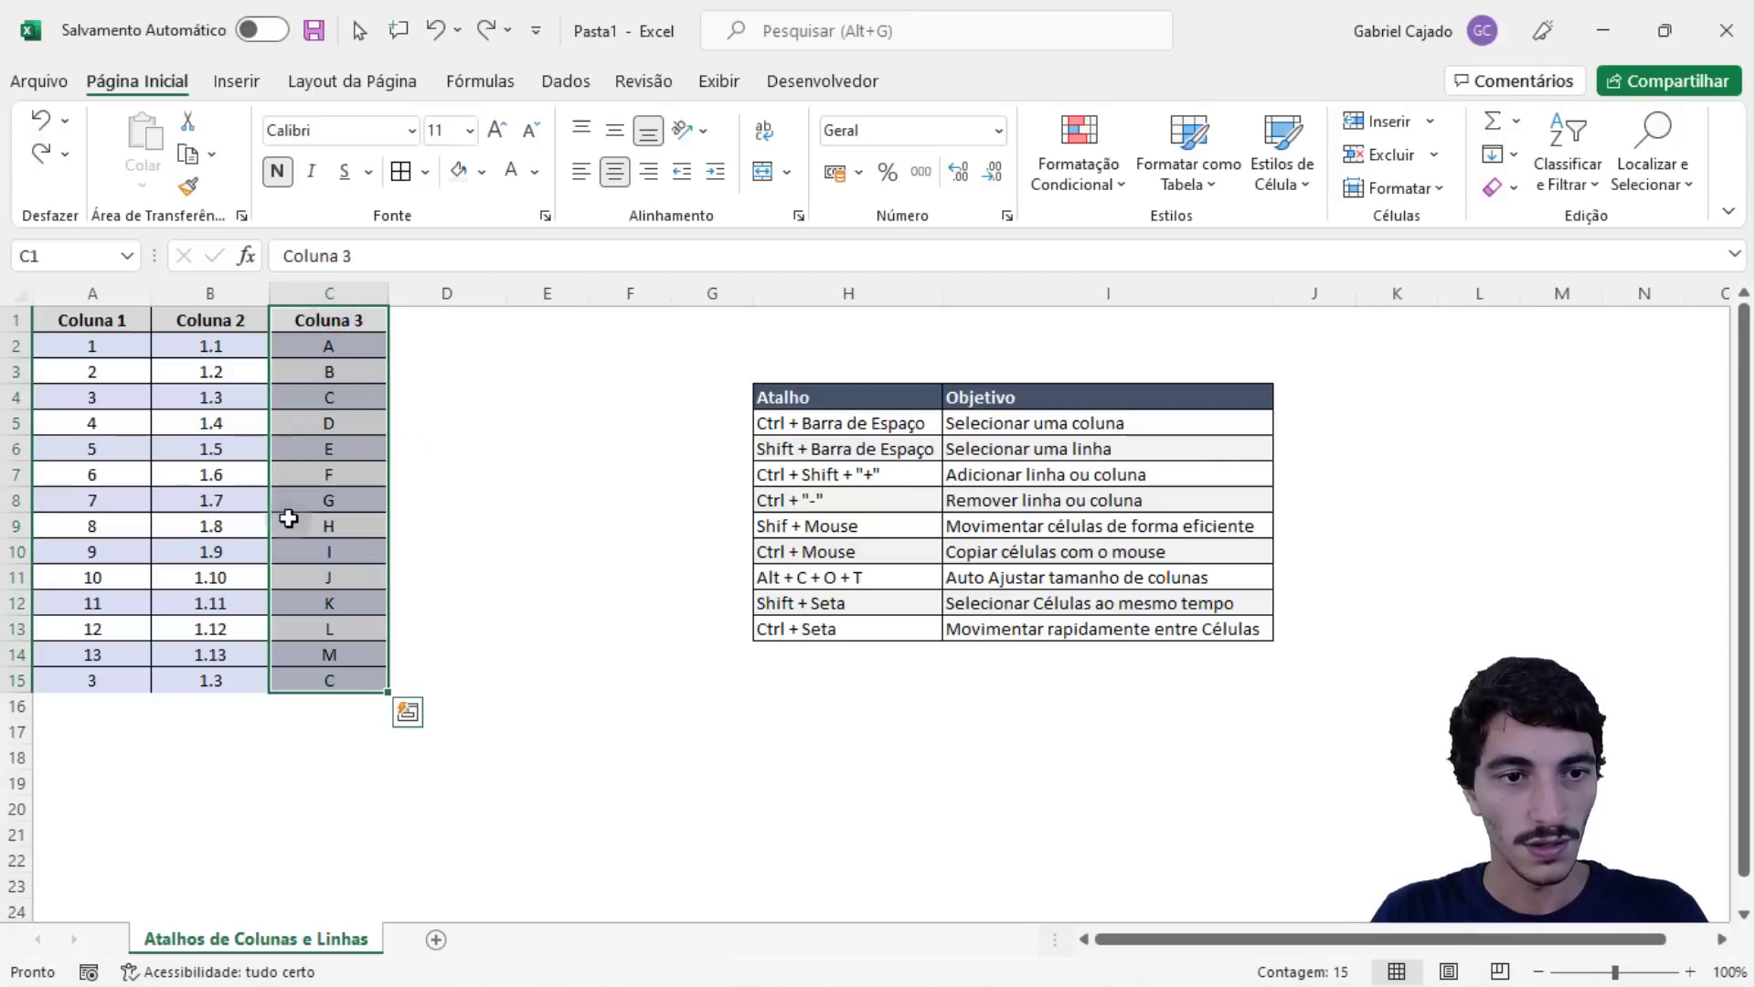
left_click_drag(269, 450, 168, 454)
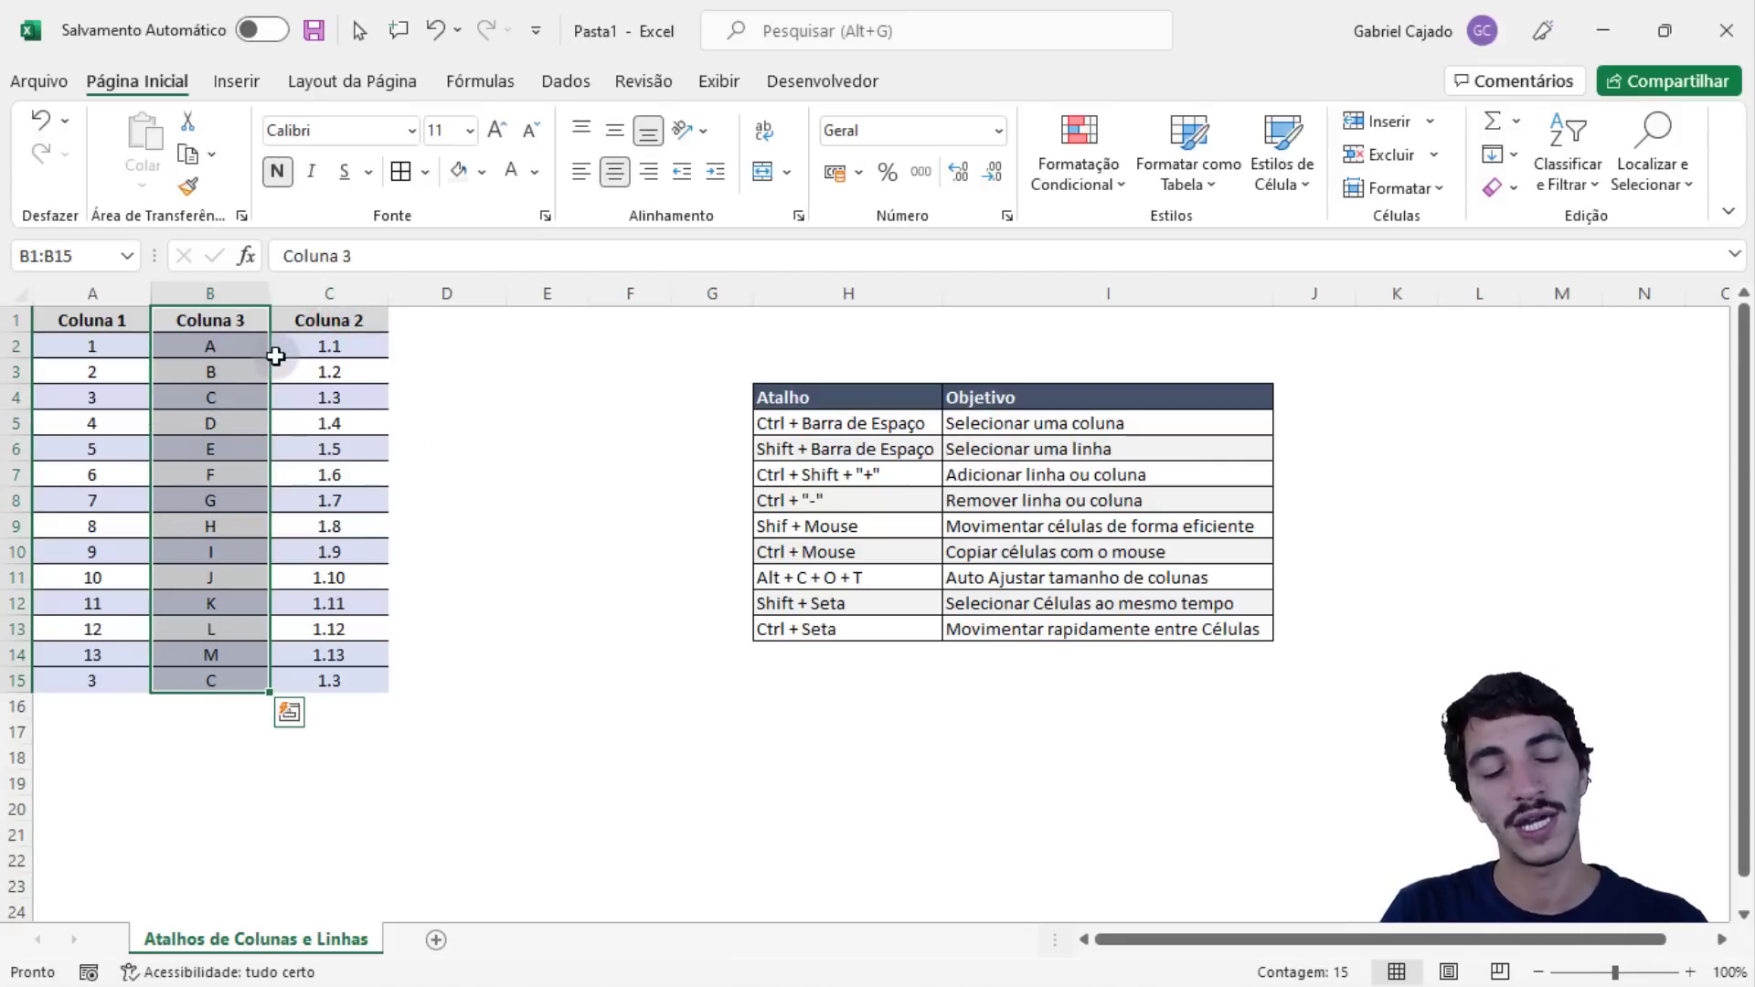
left_click_drag(269, 392, 393, 439)
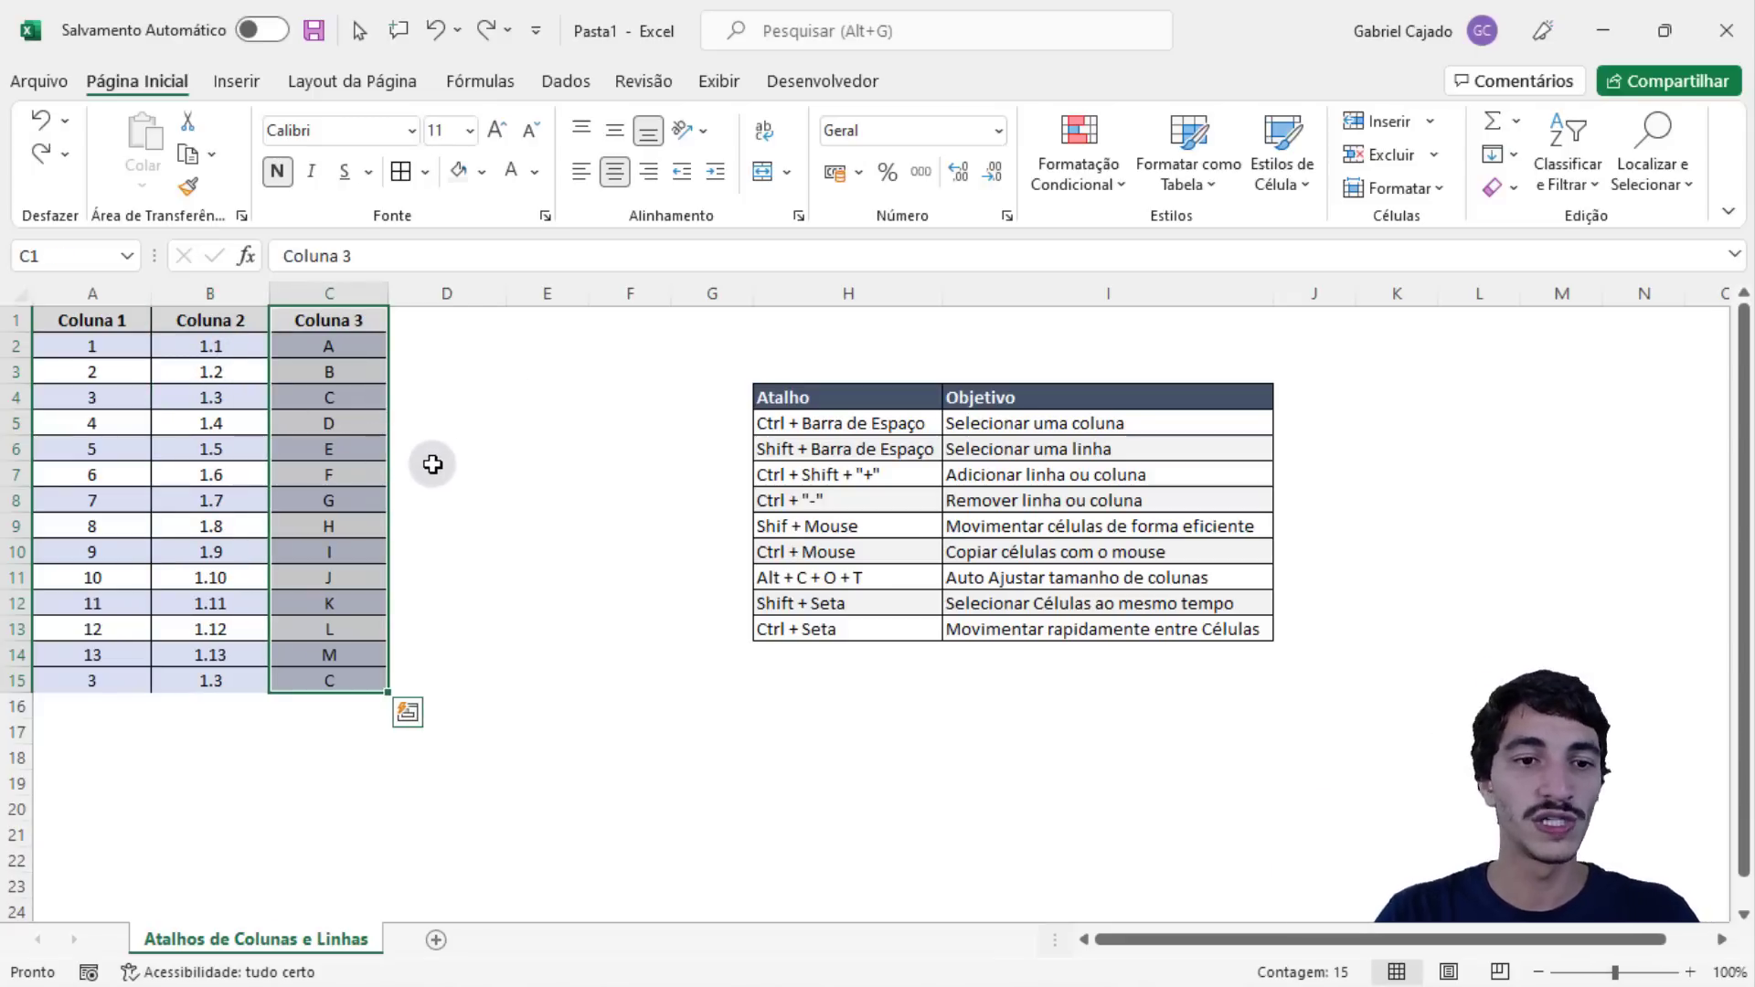
left_click_drag(268, 420, 157, 436)
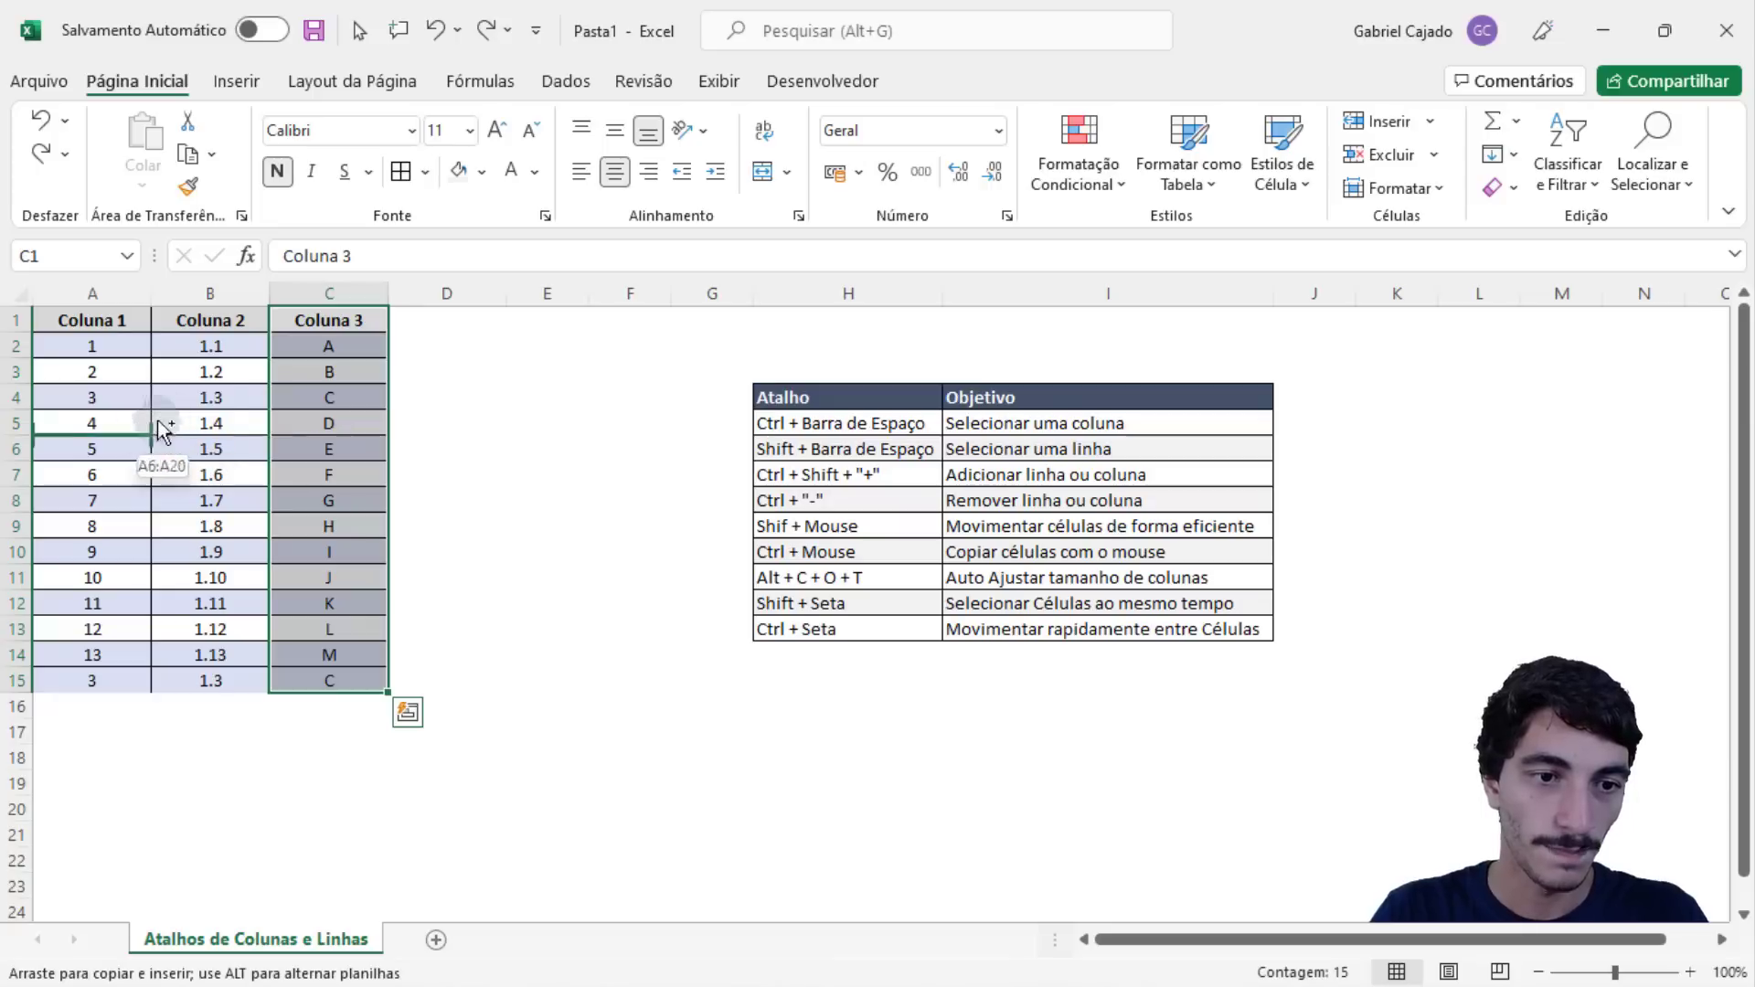
left_click_drag(168, 446, 156, 389)
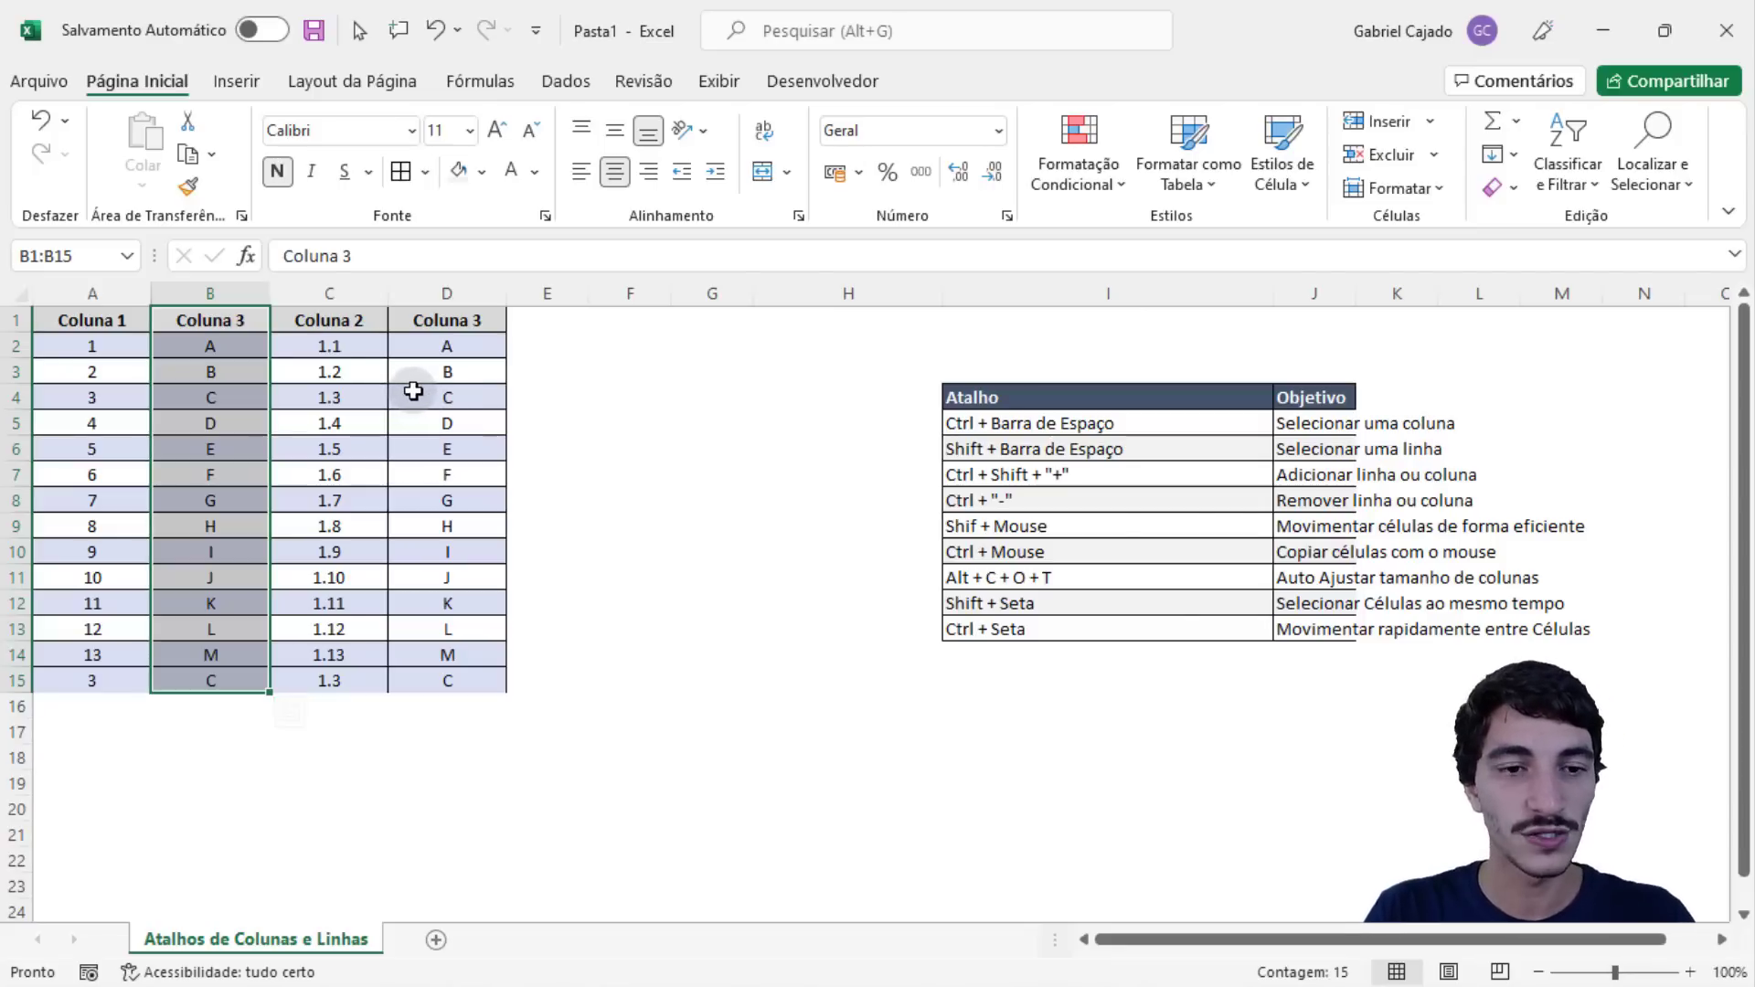
key("ctrl+z")
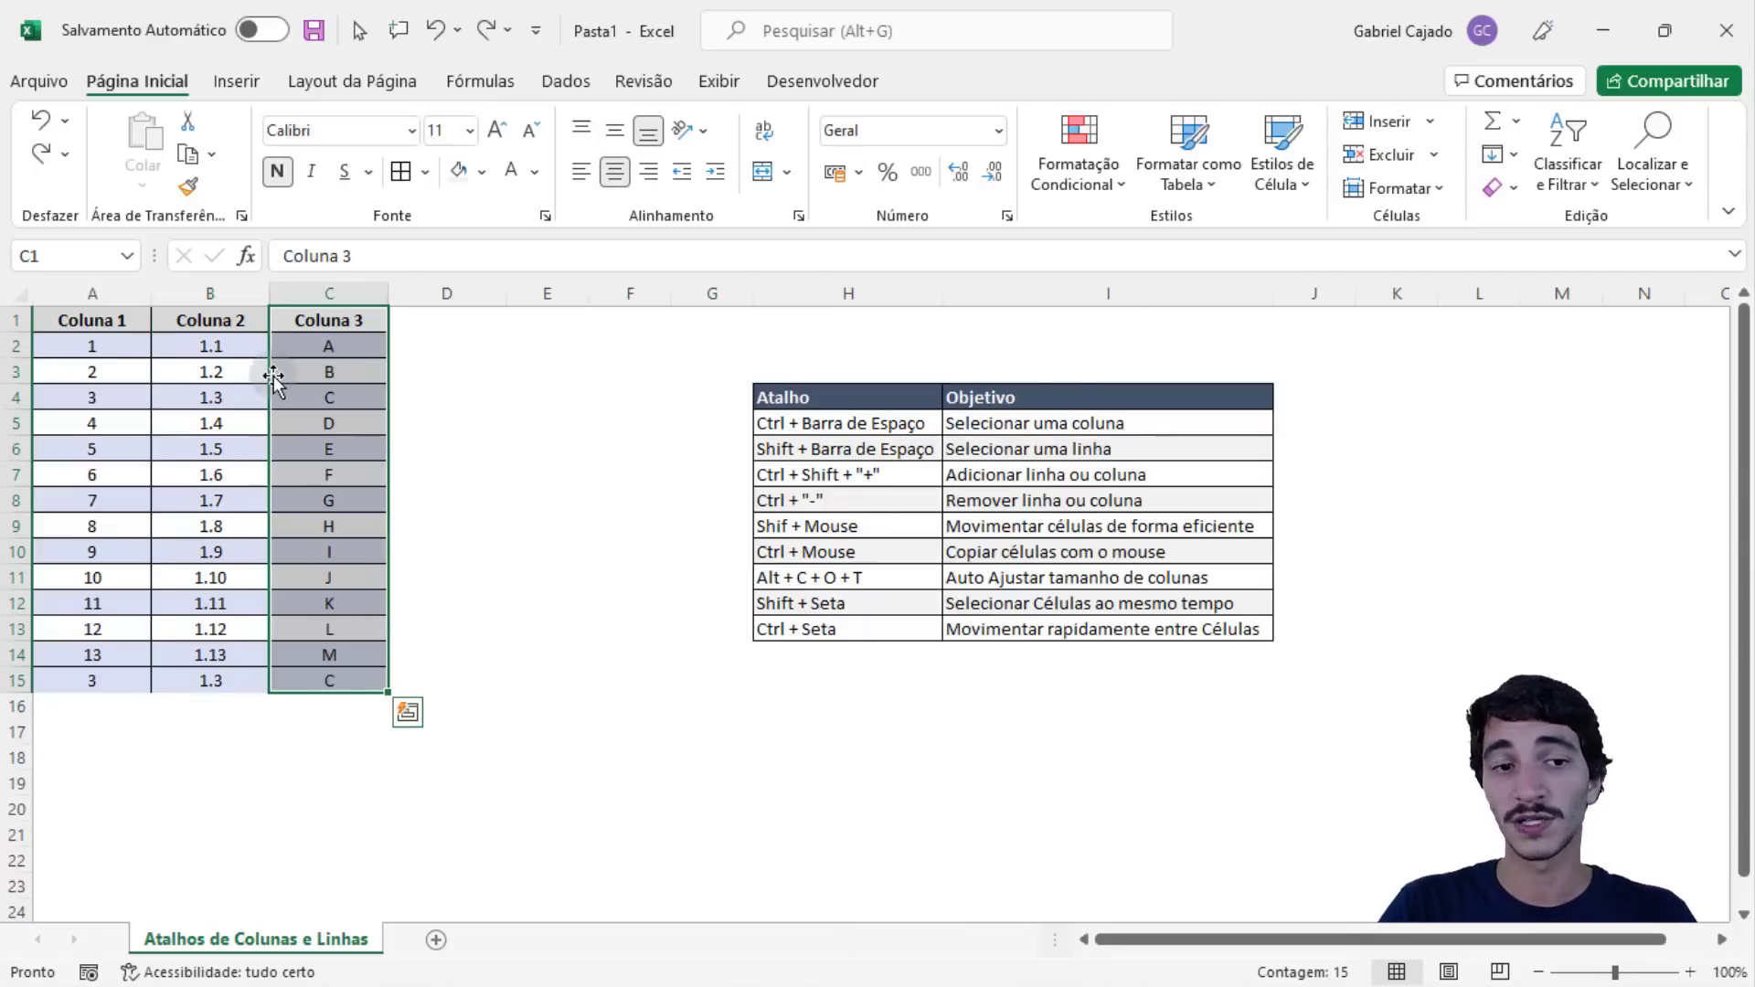
left_click_drag(273, 375, 164, 381)
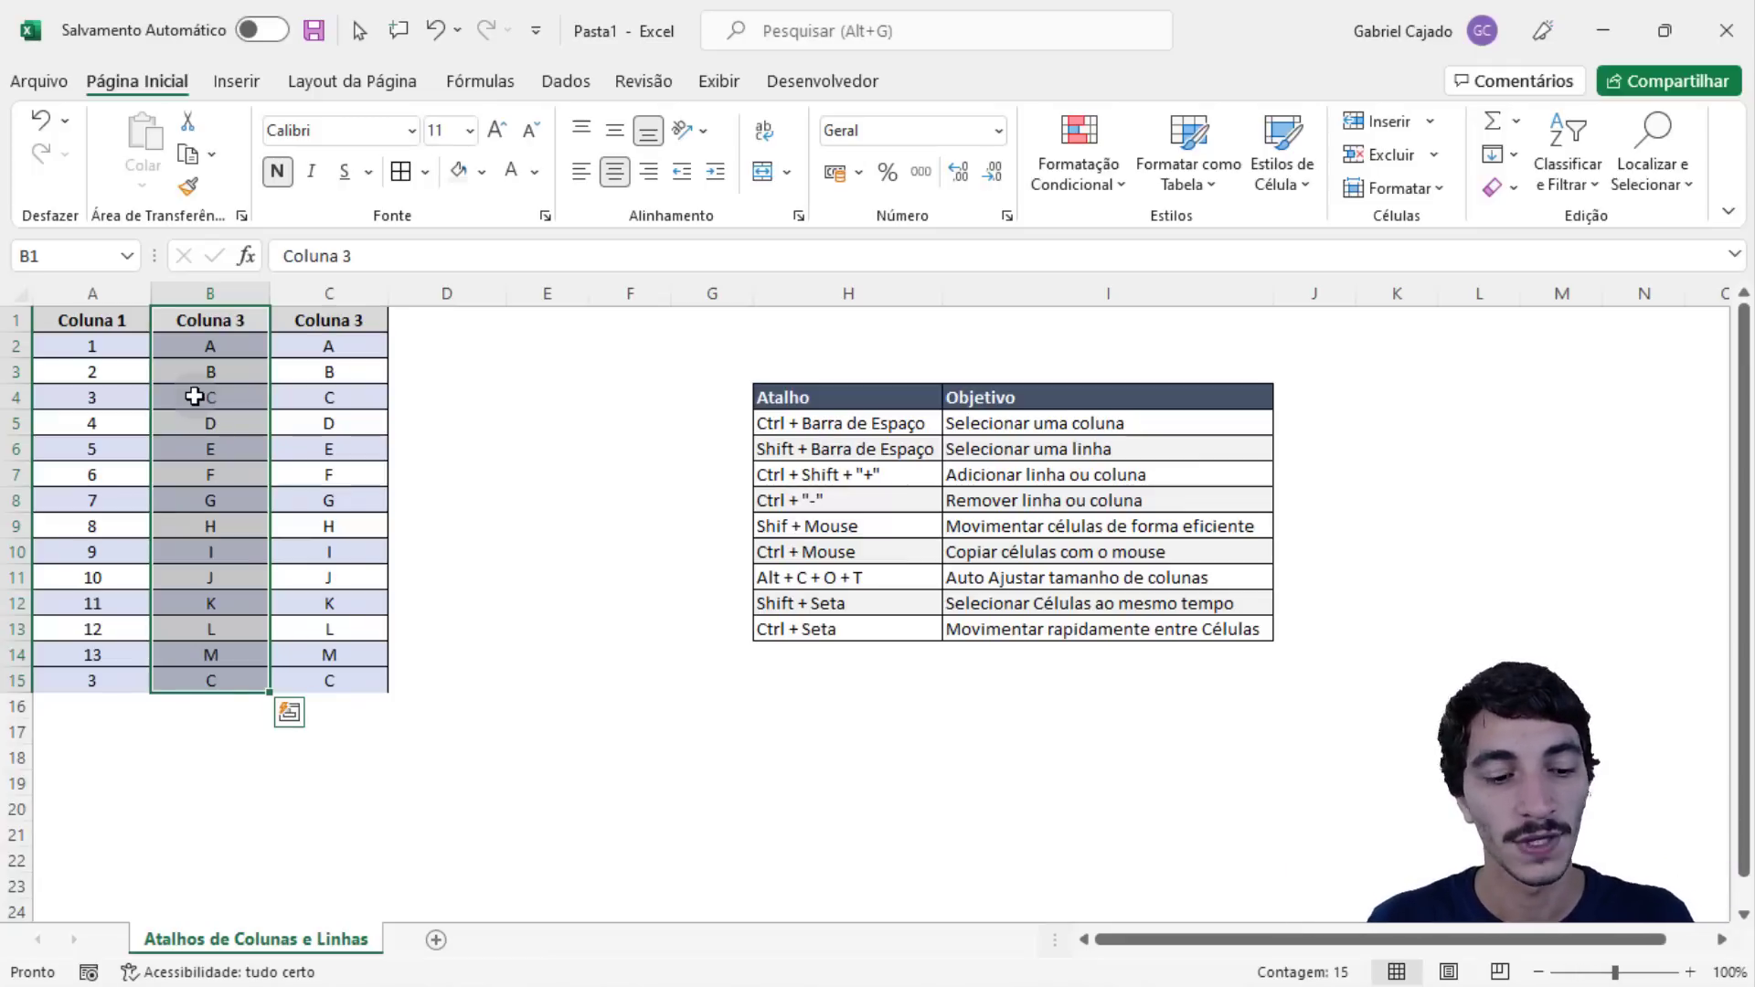
key("ctrl+z")
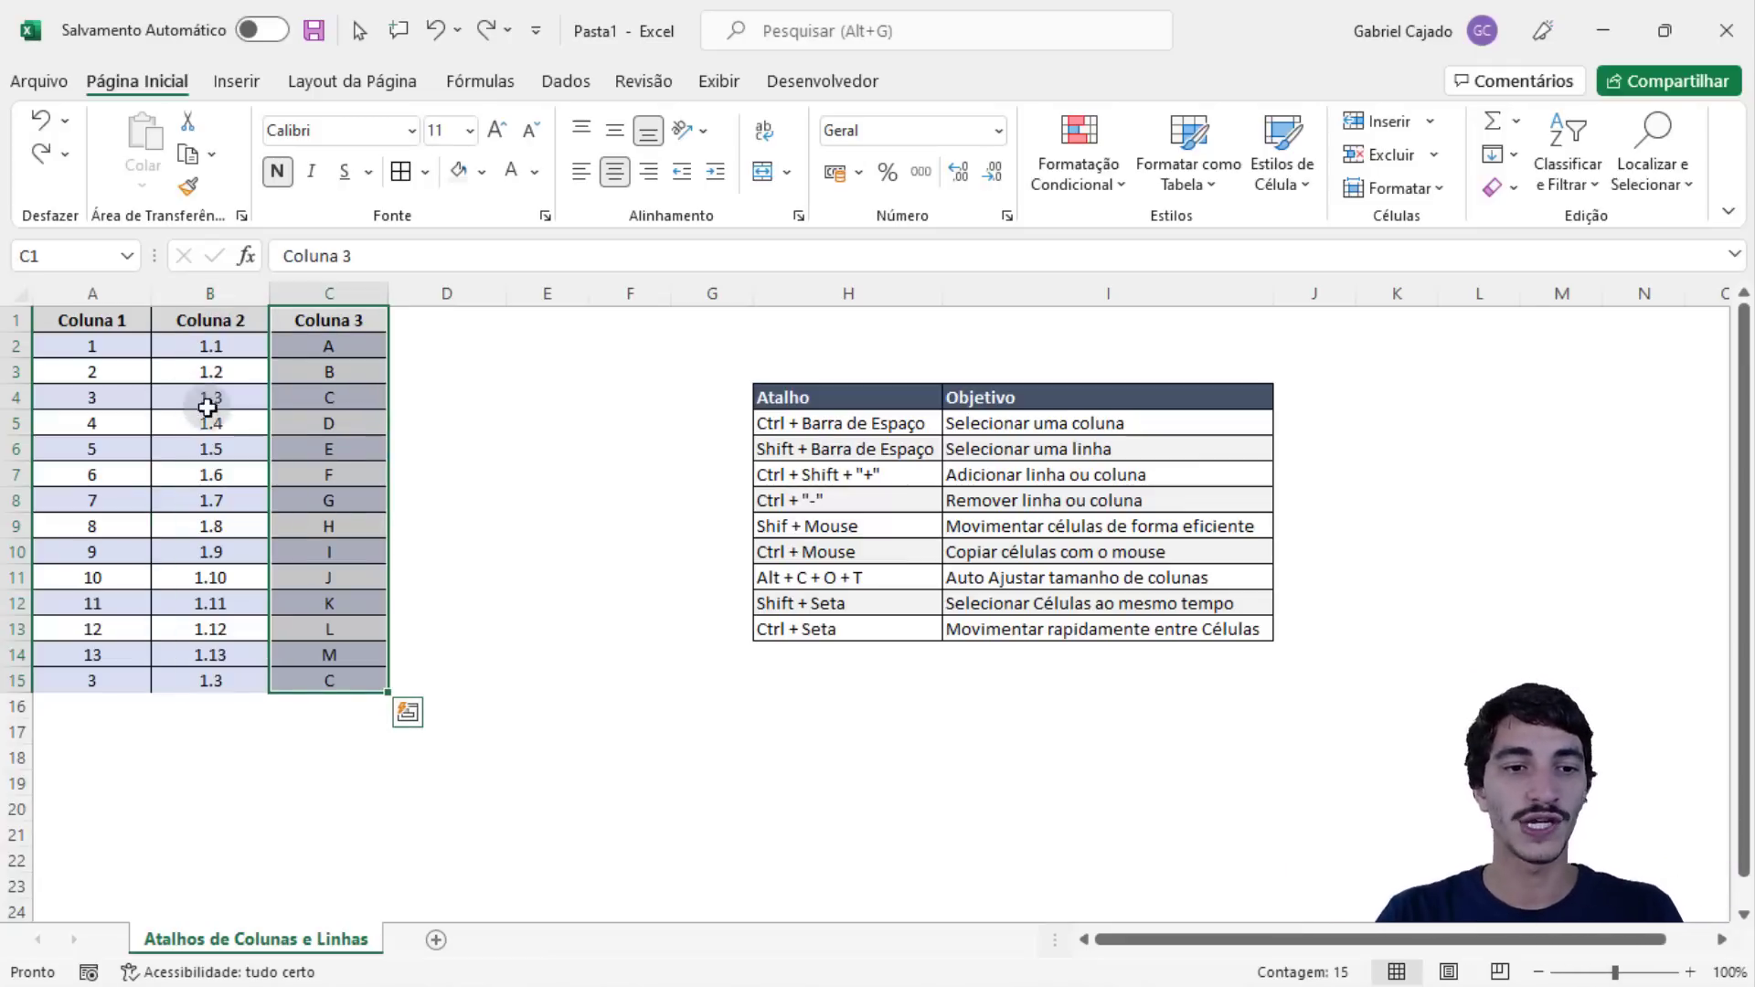
left_click_drag(271, 439, 166, 439)
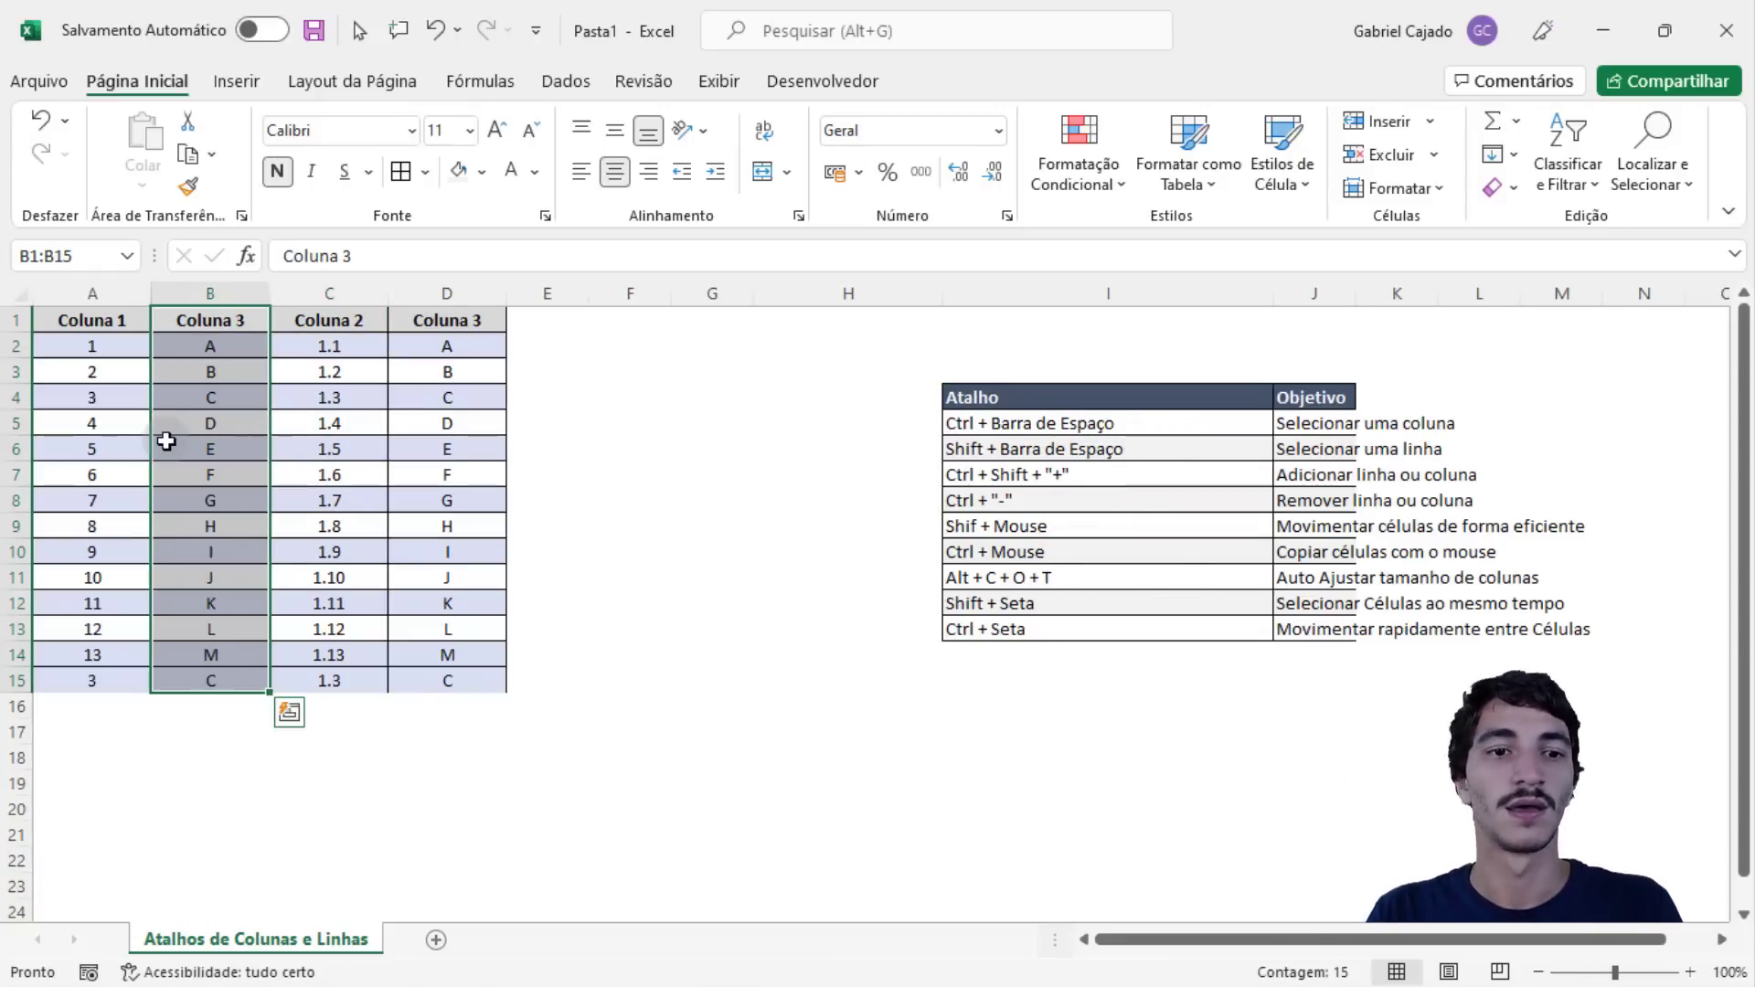
key("ctrl+z")
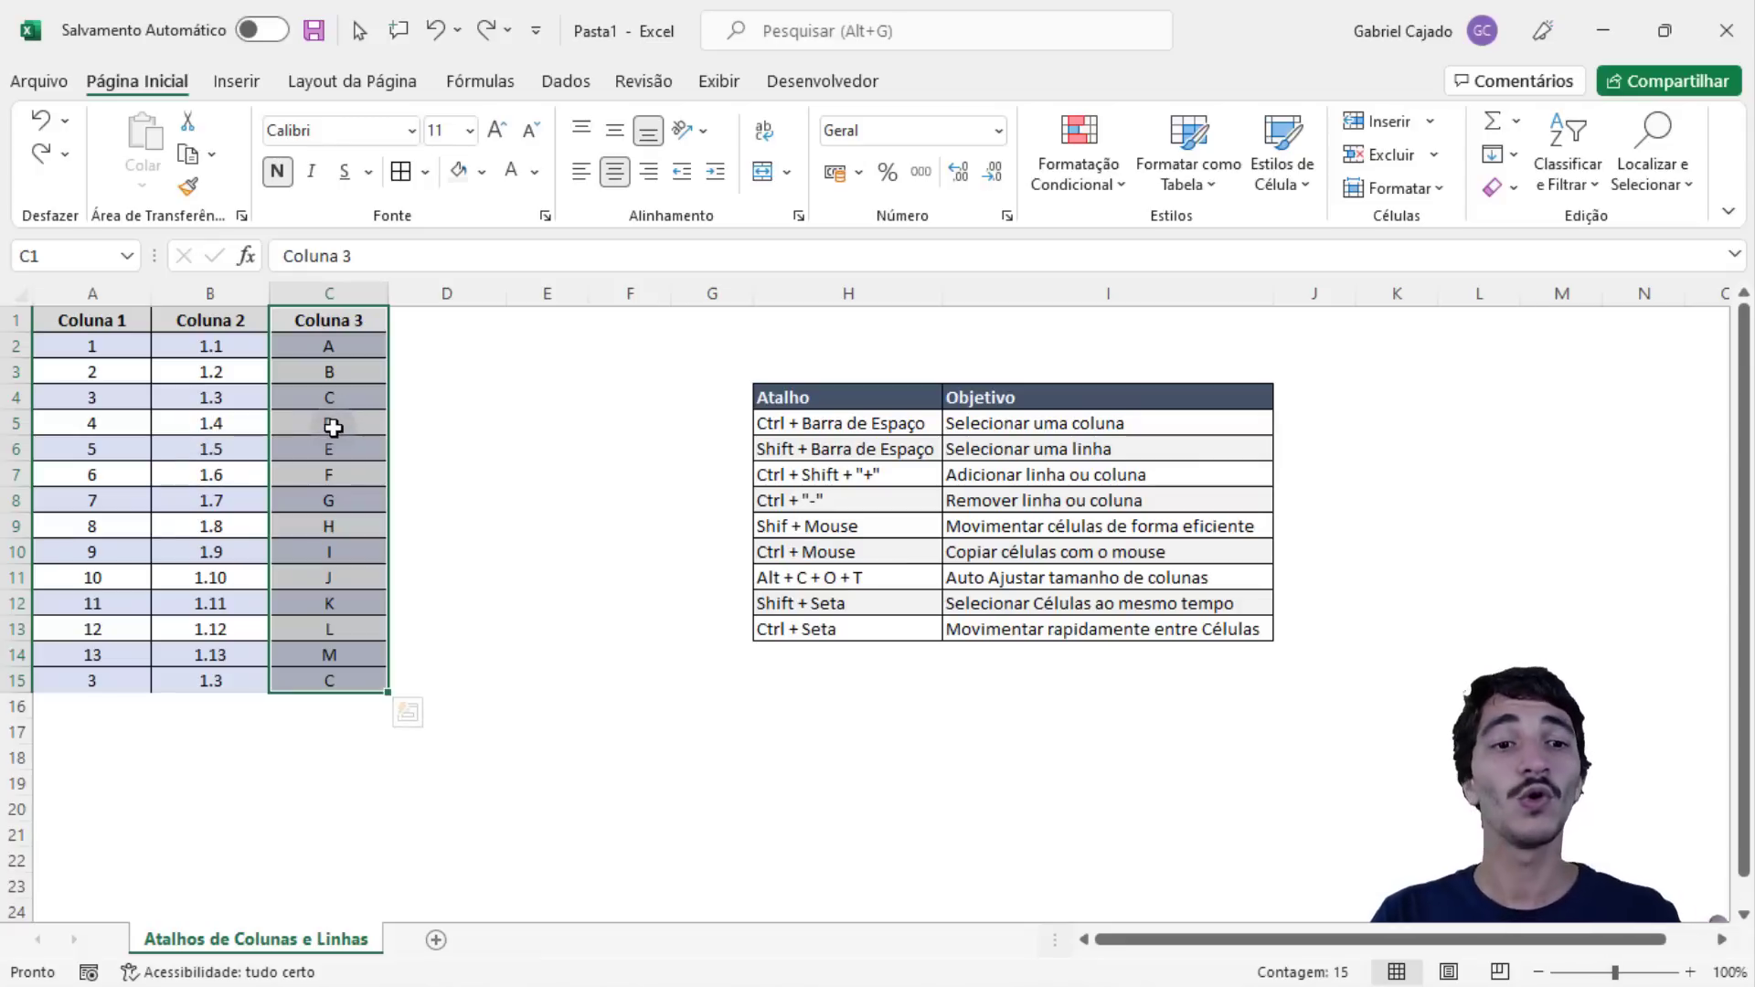
- Drag the C/D header border left so column C just fits 'Coluna 3'
left_click_drag(383, 288, 342, 289)
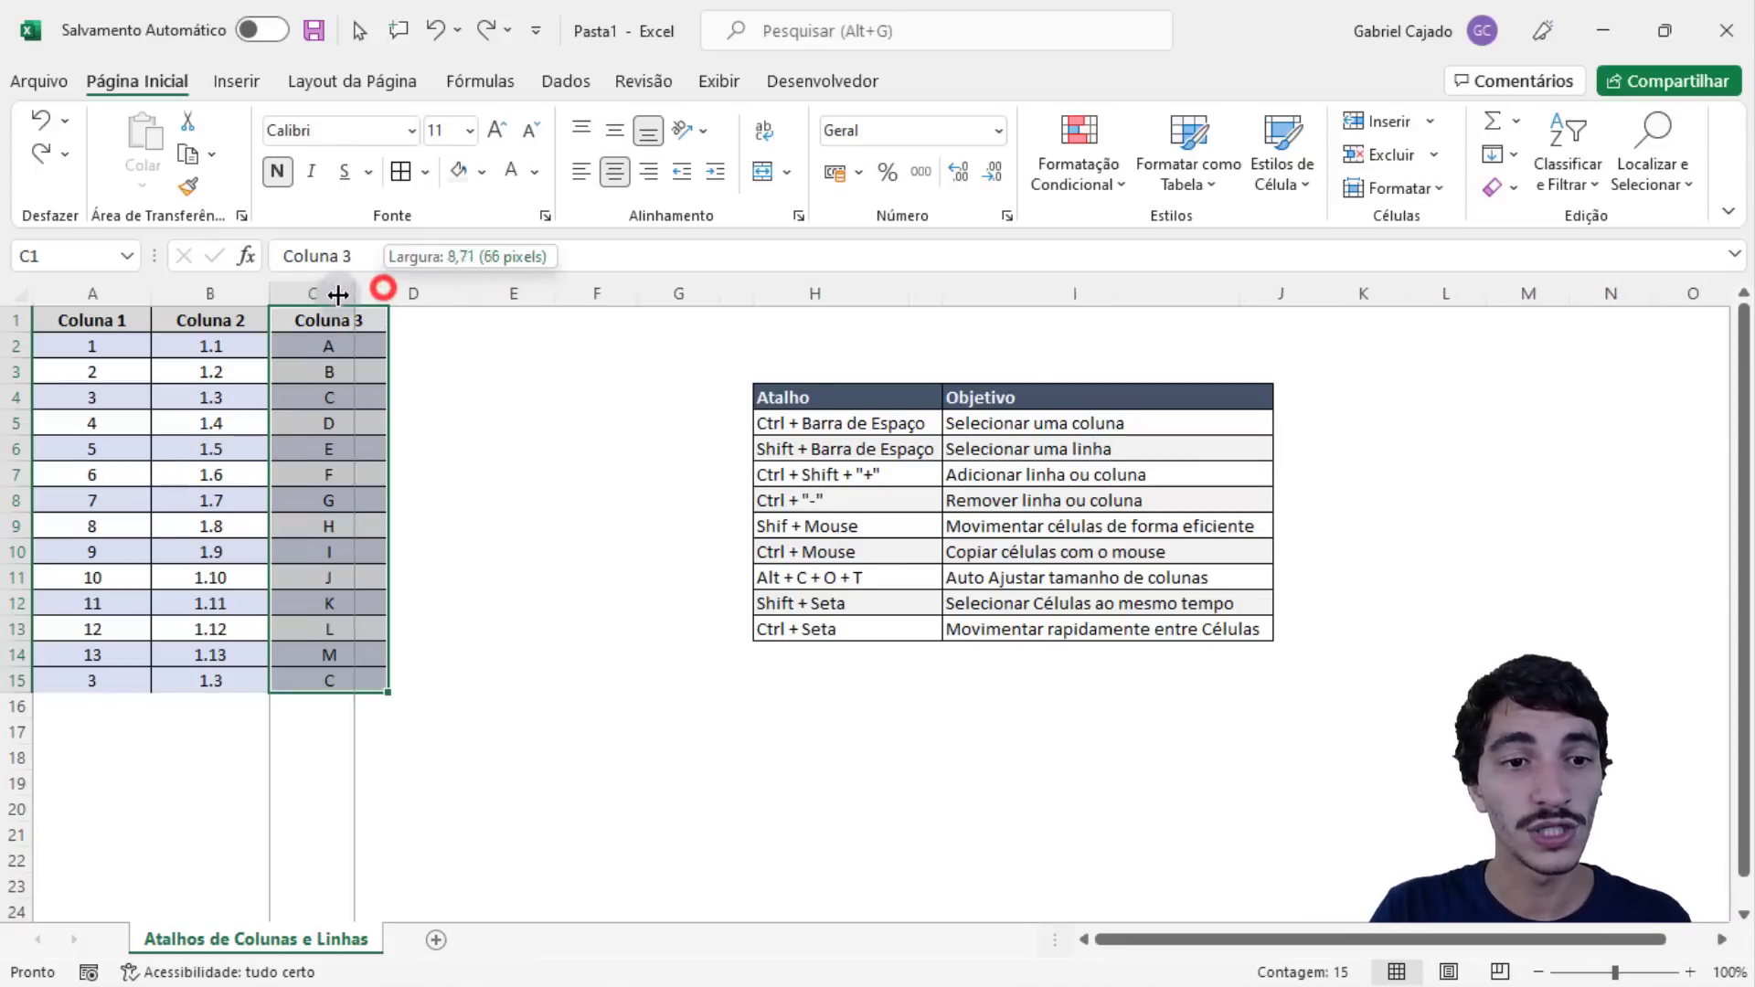
left_click(294, 502)
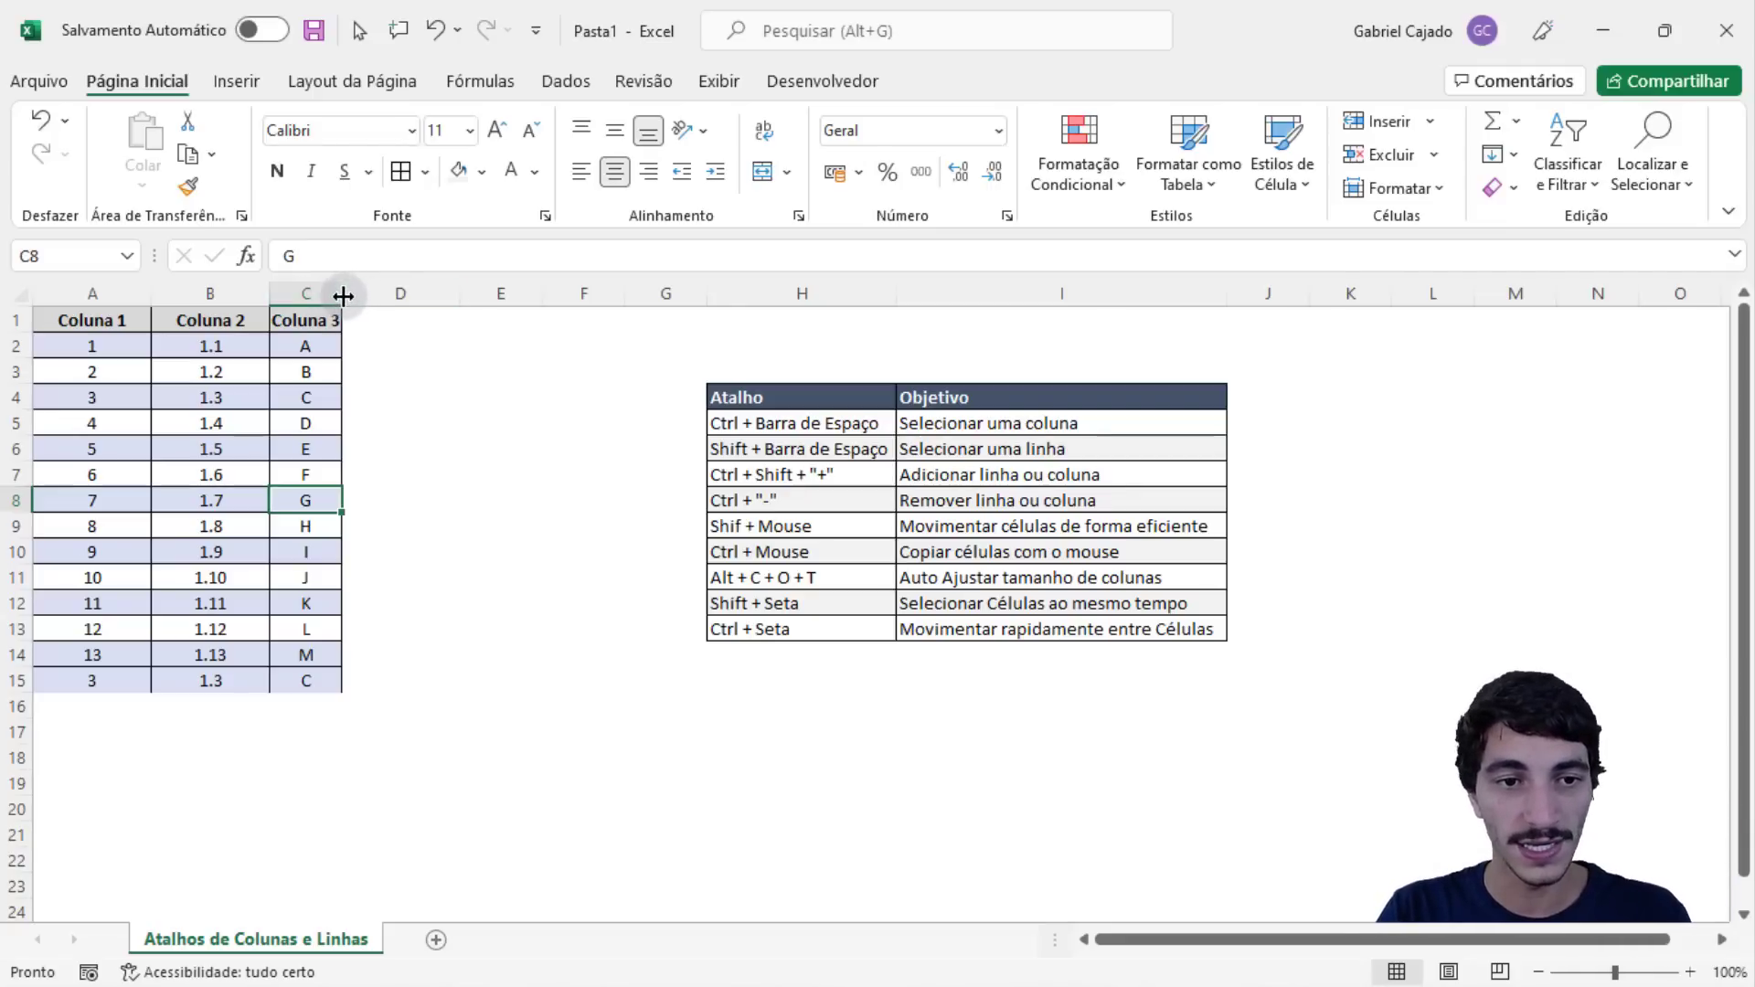
scroll(388, 333, "up", 4)
scroll(1183, 736, "up", 2)
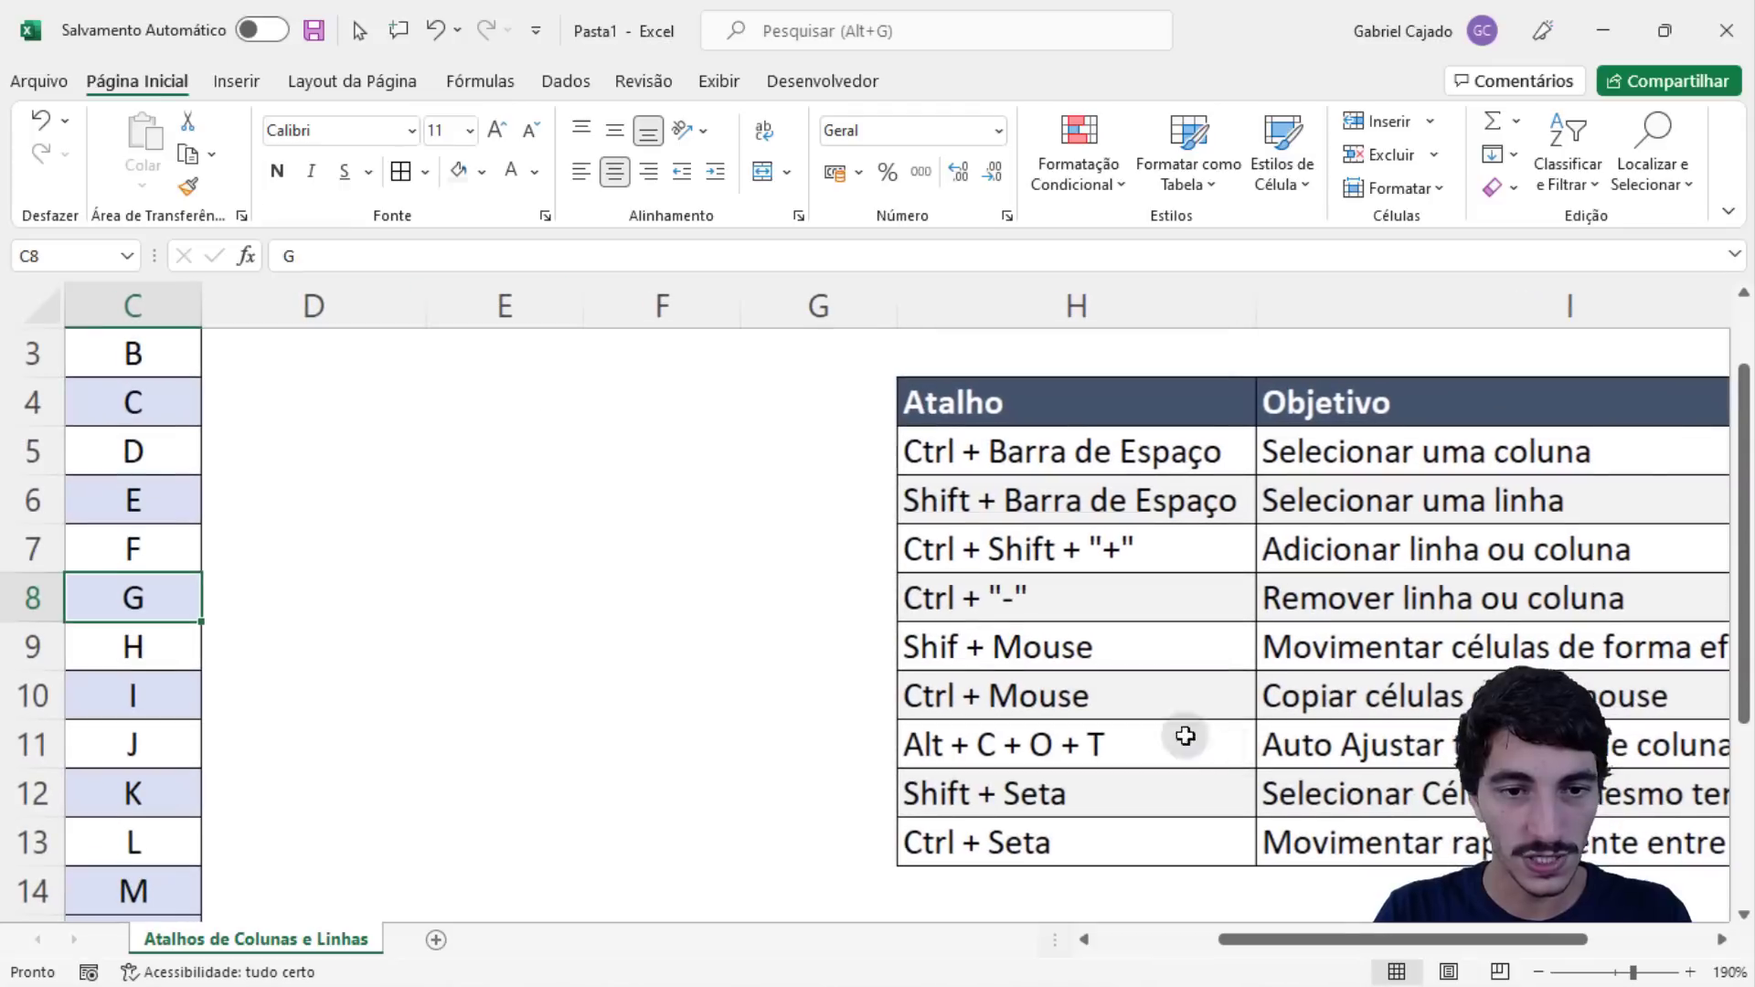
left_click_drag(1328, 951, 1198, 943)
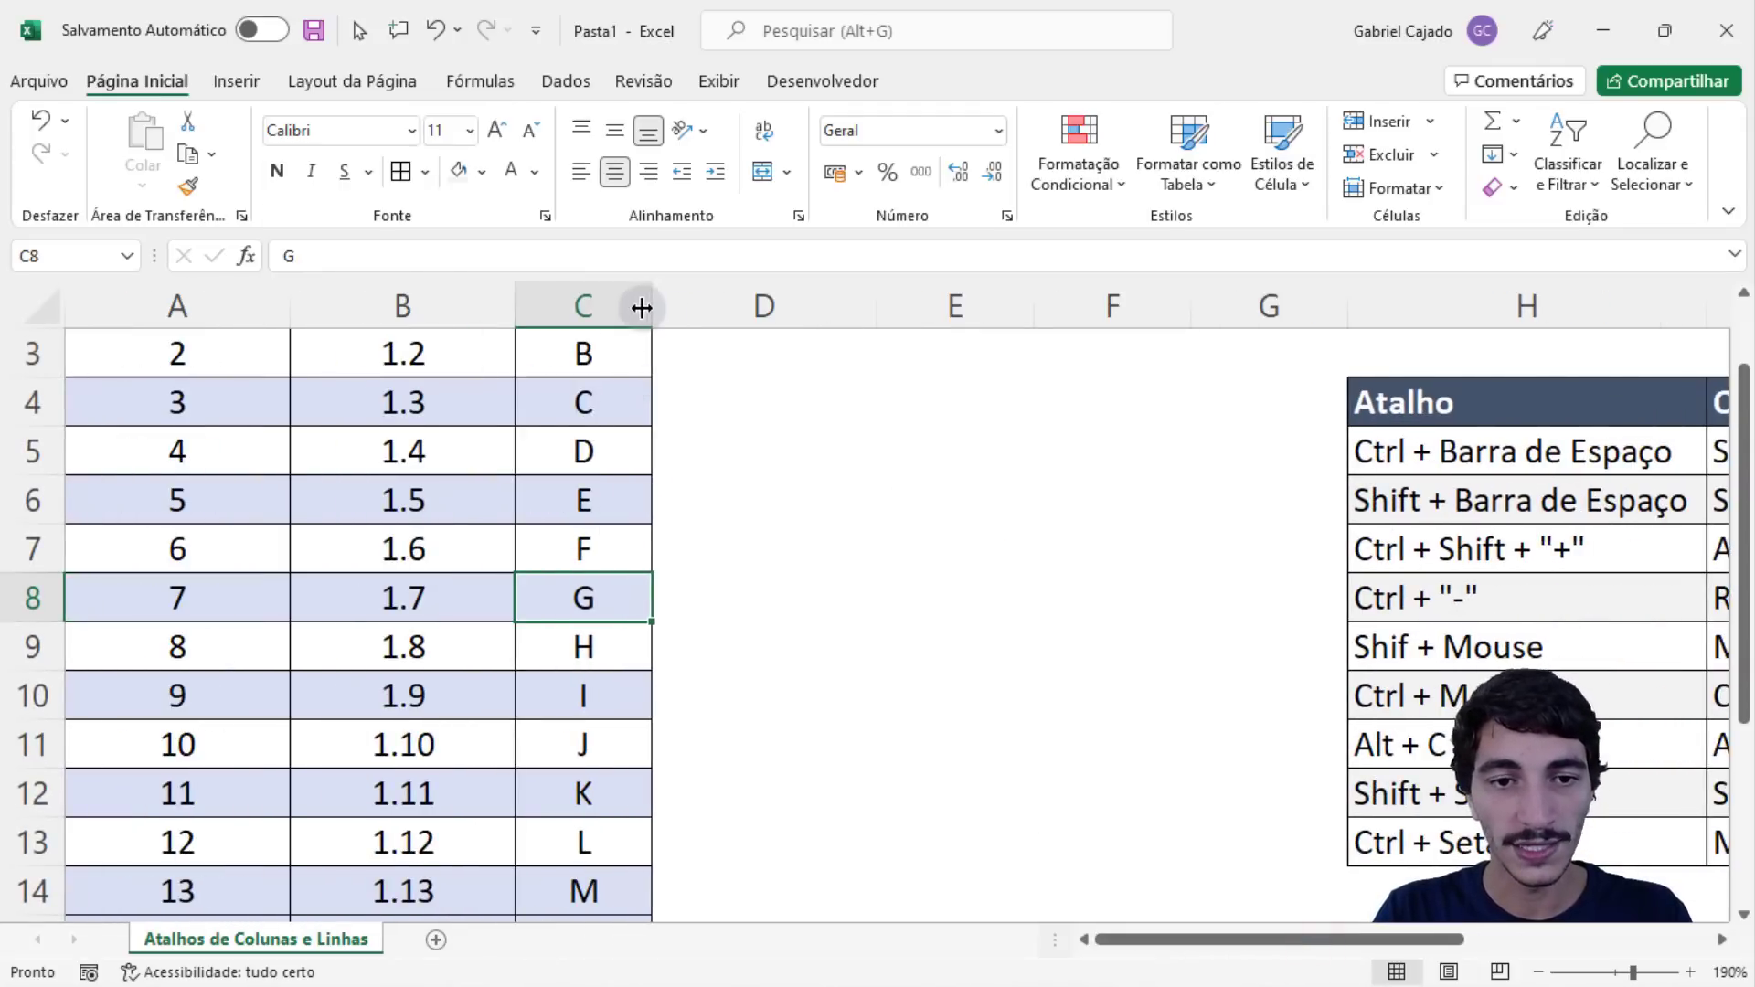
left_click_drag(652, 307, 662, 308)
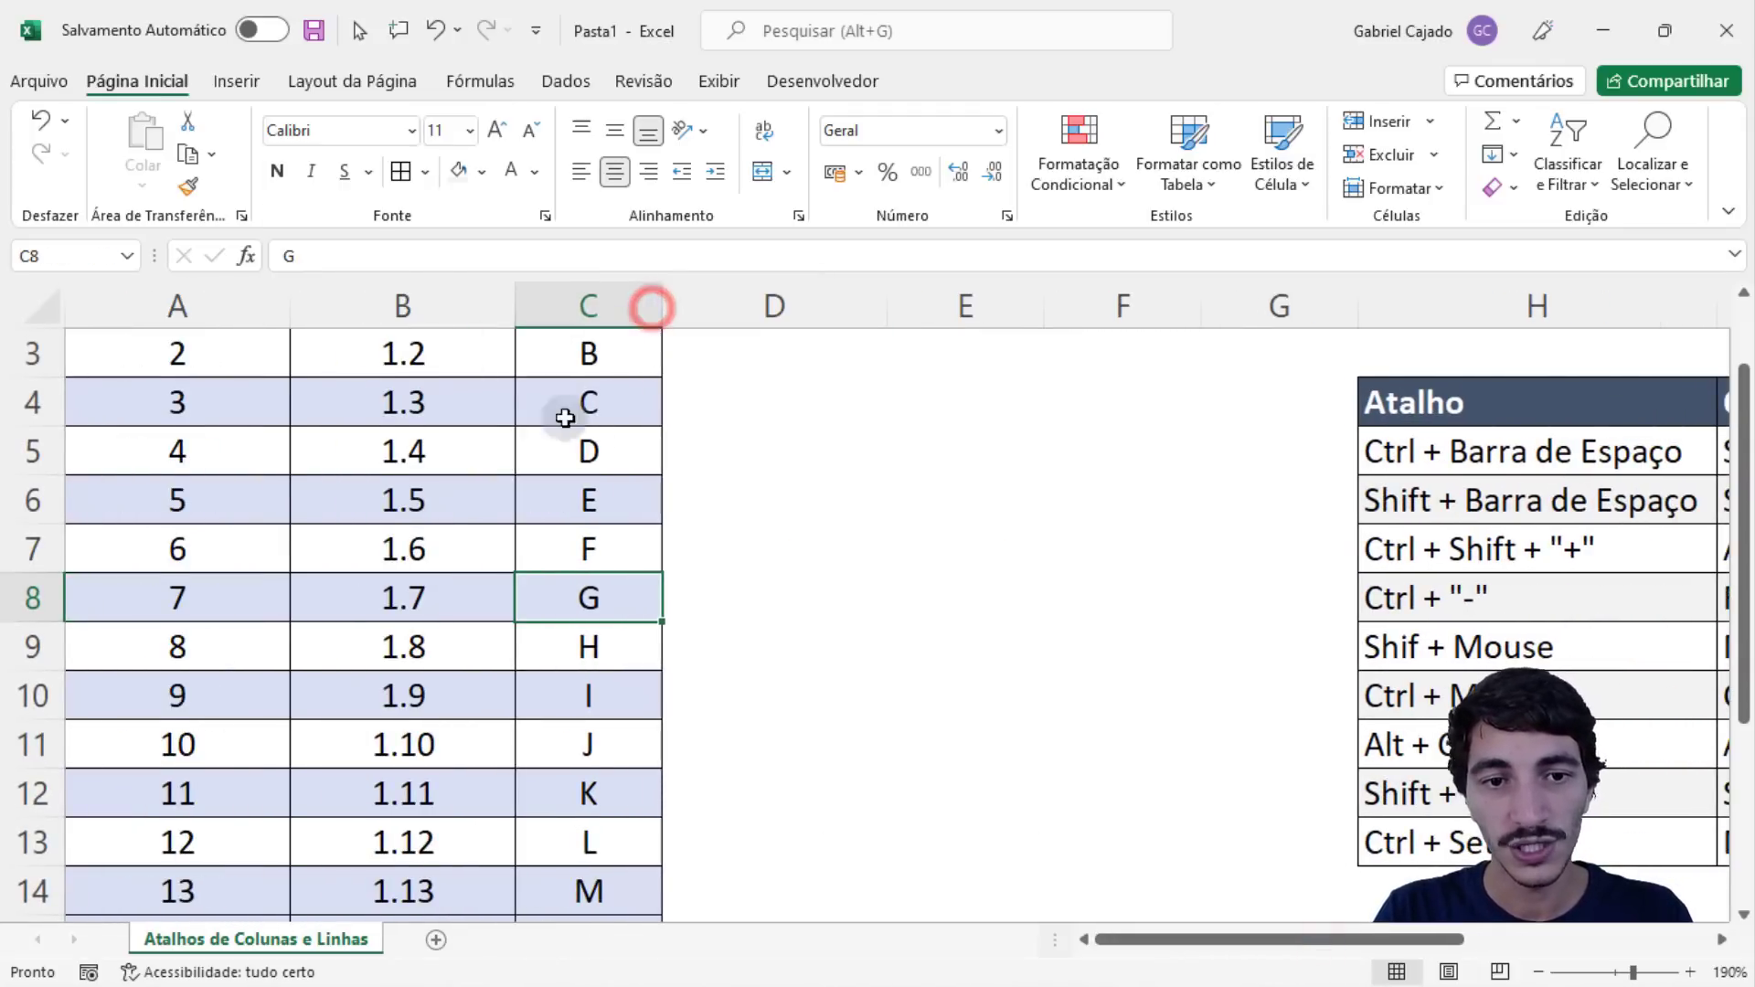
scroll(585, 430, "up", 2)
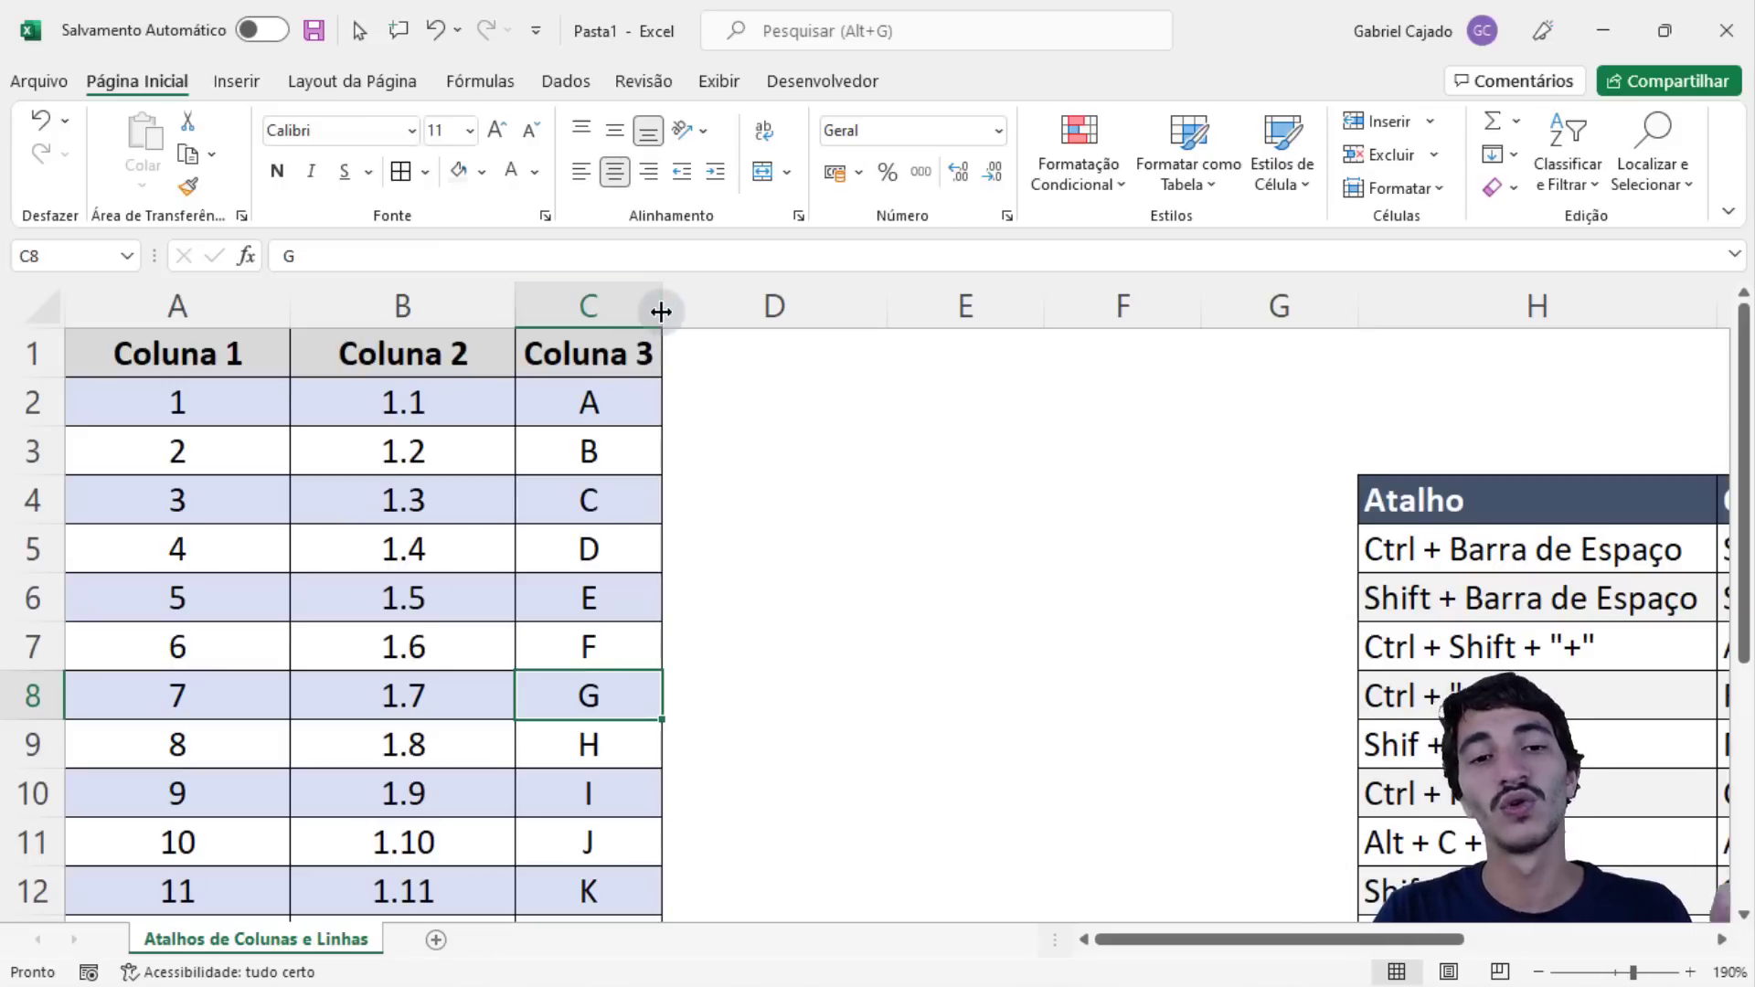
- Narrow column C further, auto-fit it, then undo so 'Coluna 3' spills over
left_click_drag(661, 312, 579, 312)
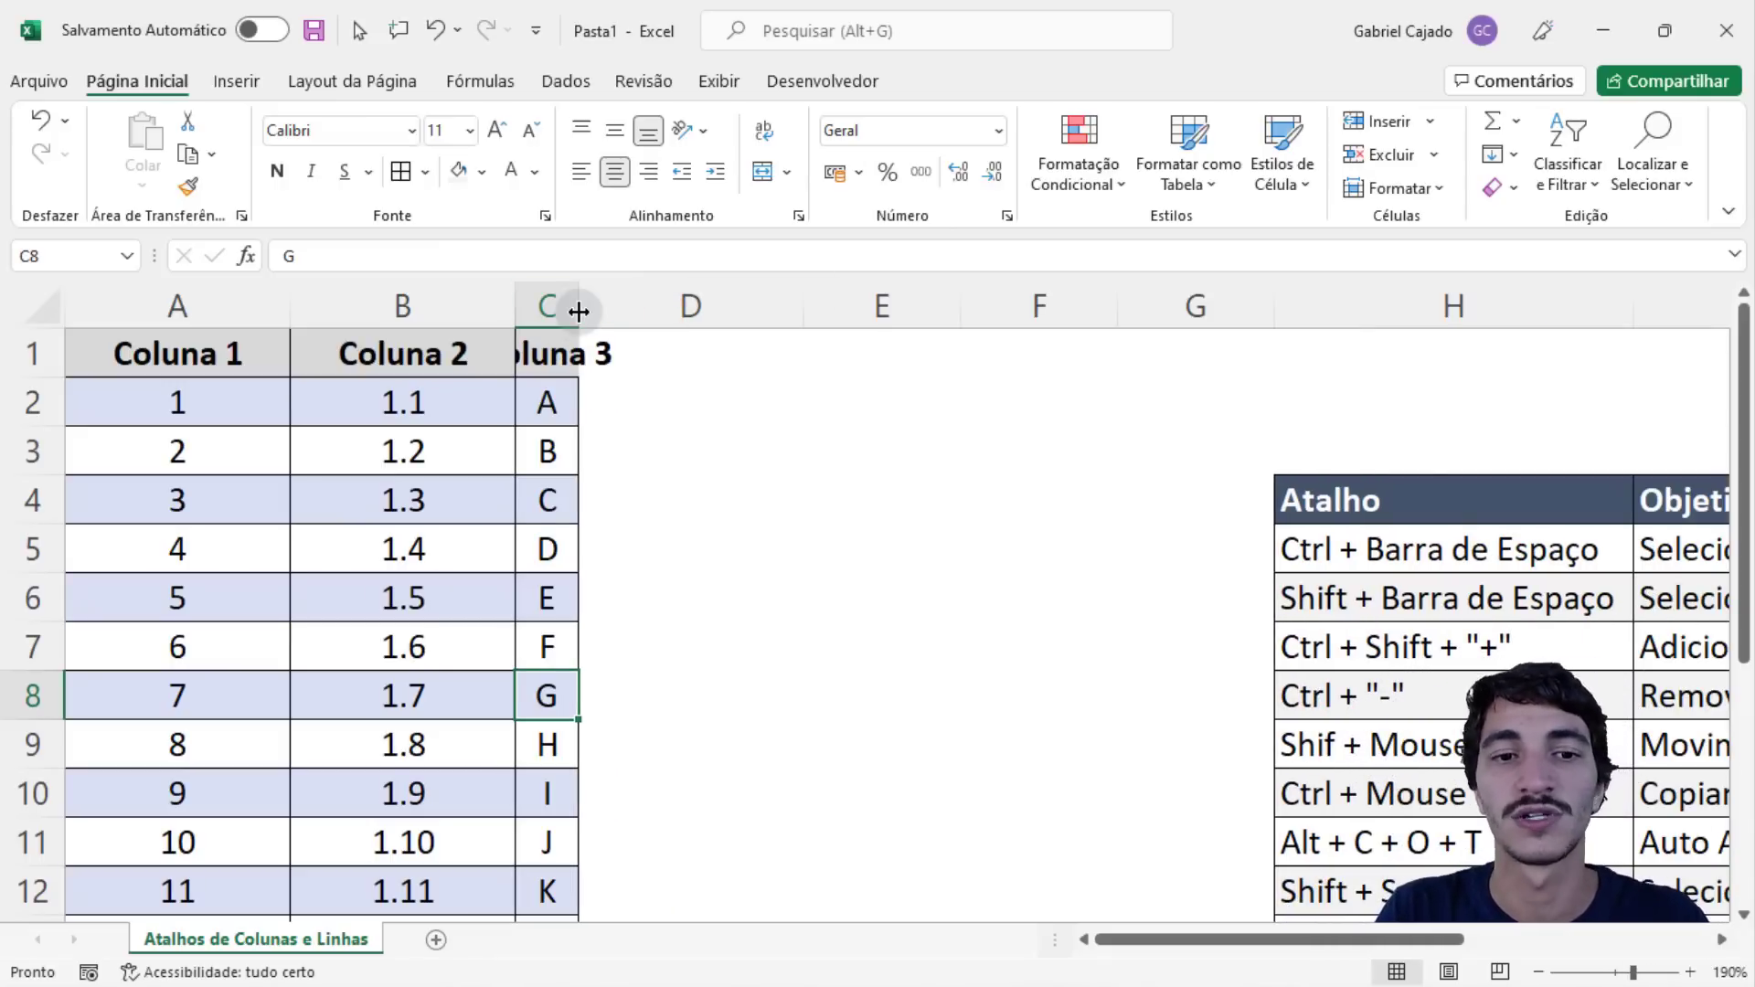
double_click(578, 312)
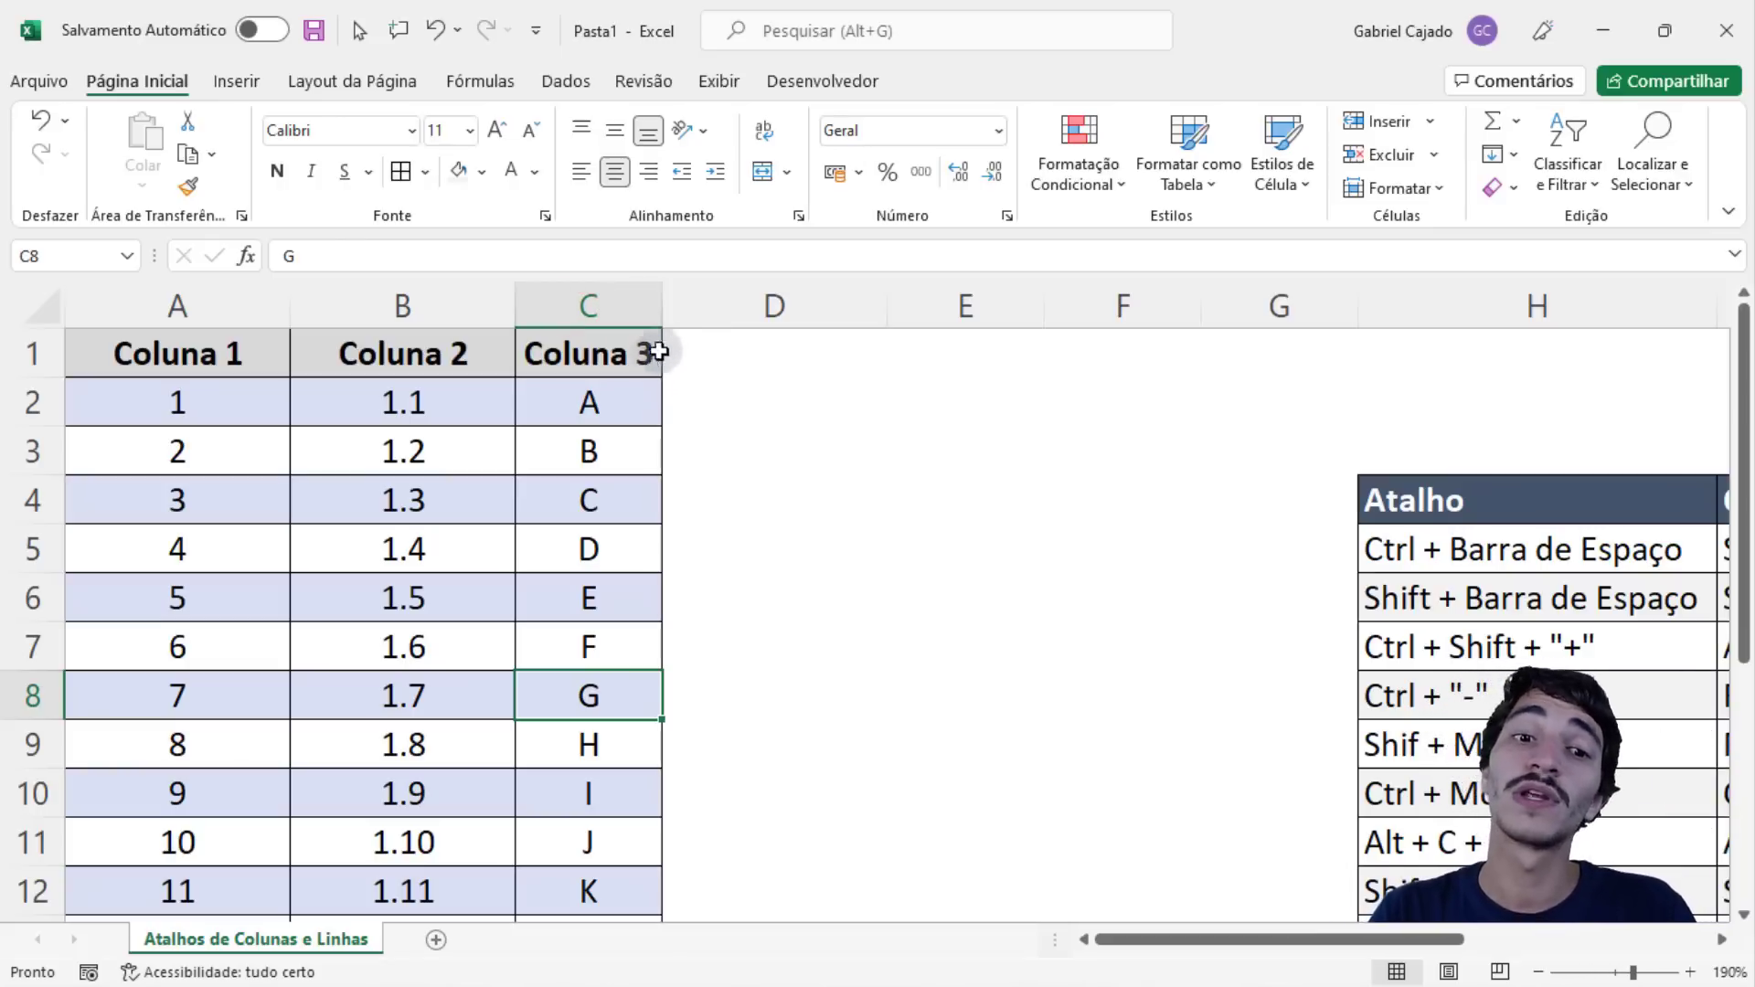
key("ctrl+z")
left_click(557, 368)
left_click(563, 469)
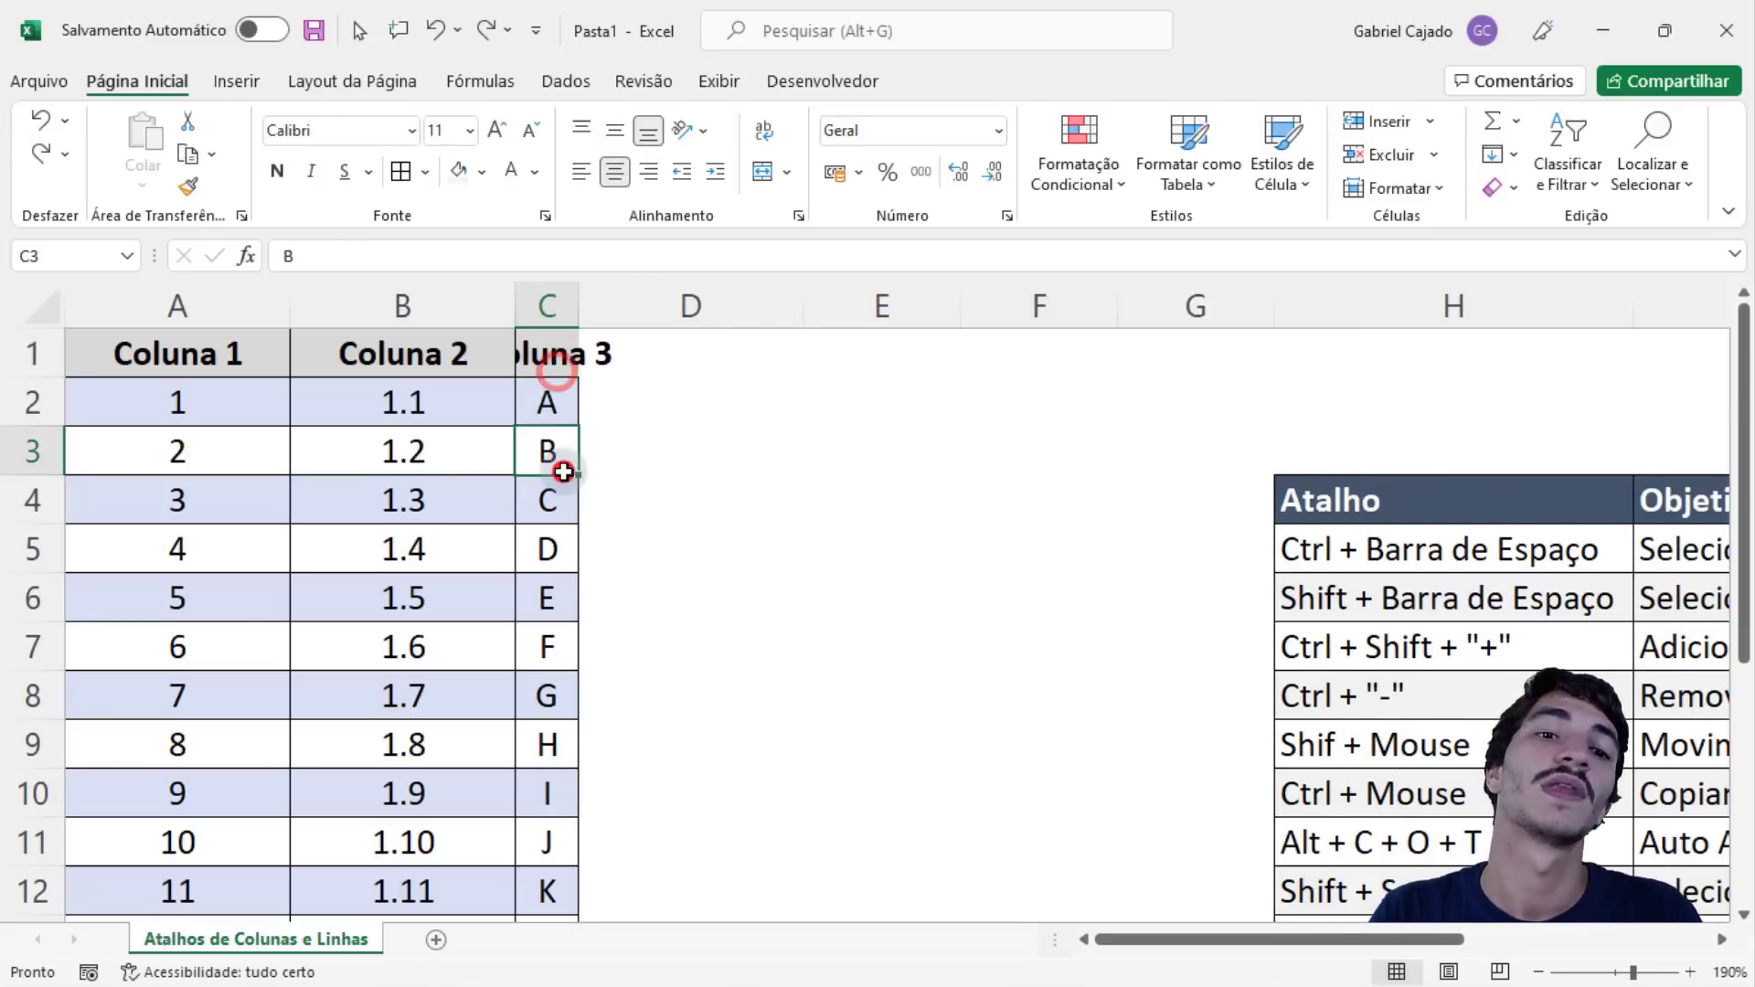
scroll(563, 472, "down", 1, "ctrl")
scroll(563, 471, "down", 1, "ctrl")
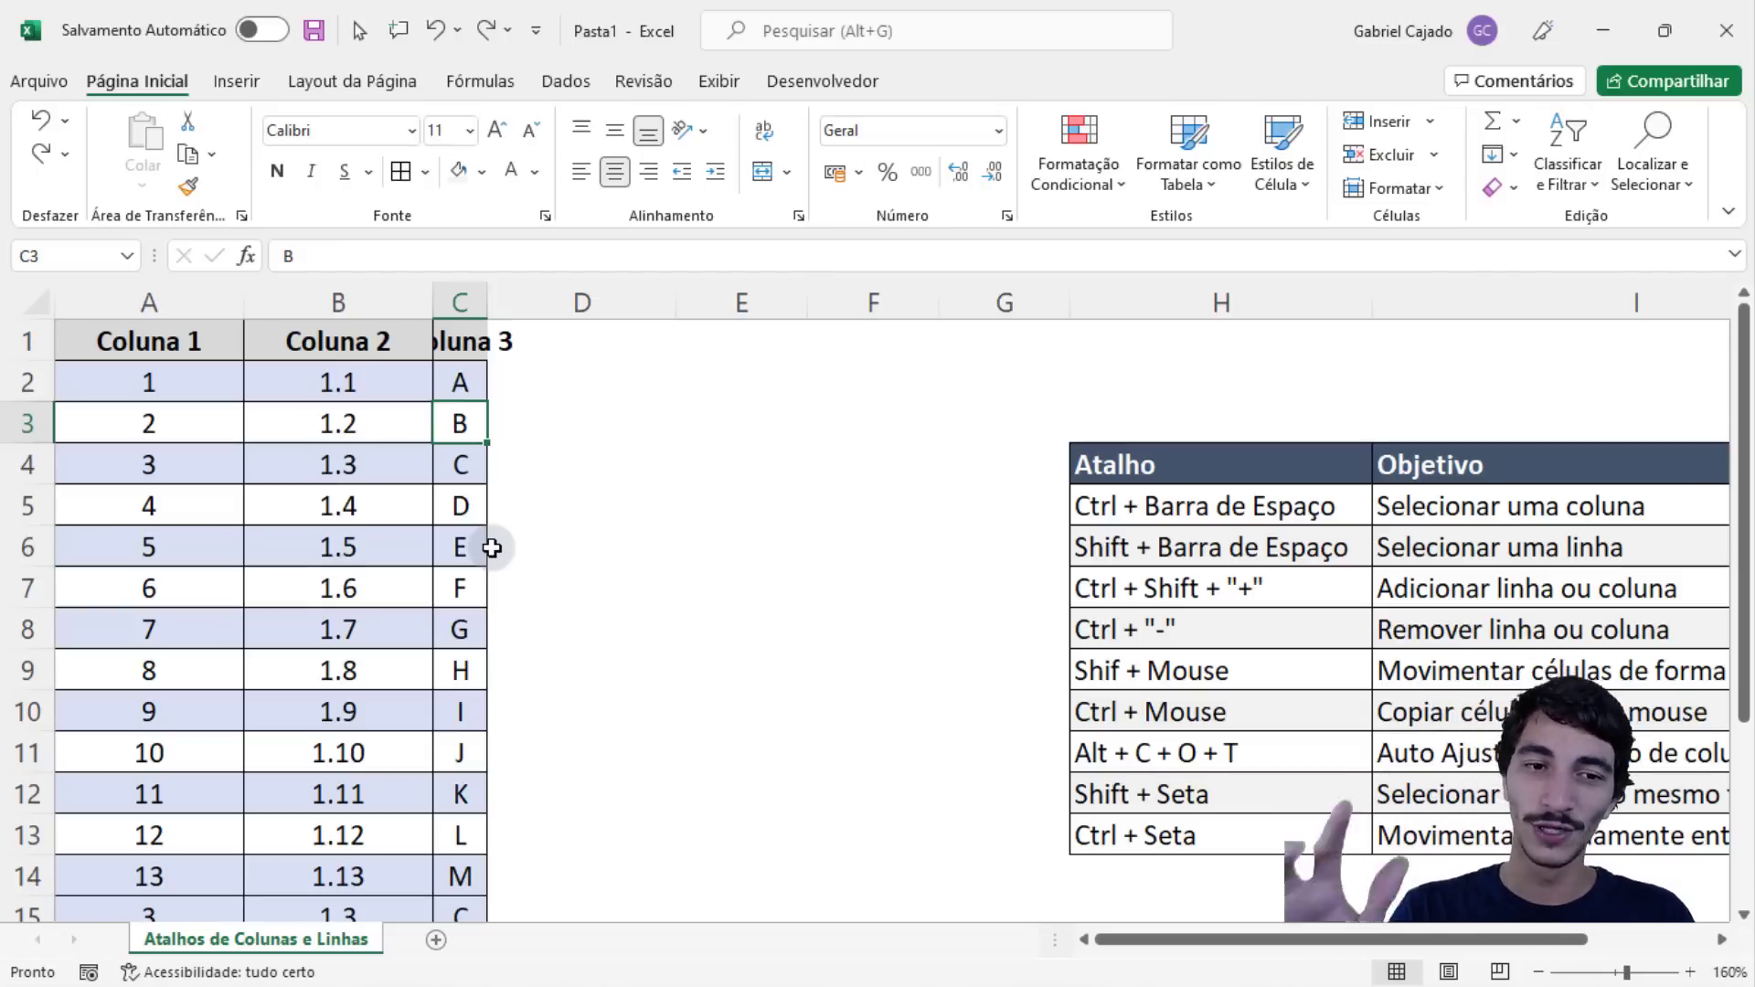
- Auto-fit column C by double-clicking its header border, then repeat with Alt, C, O, T
left_click_drag(484, 299, 484, 298)
double_click(483, 299)
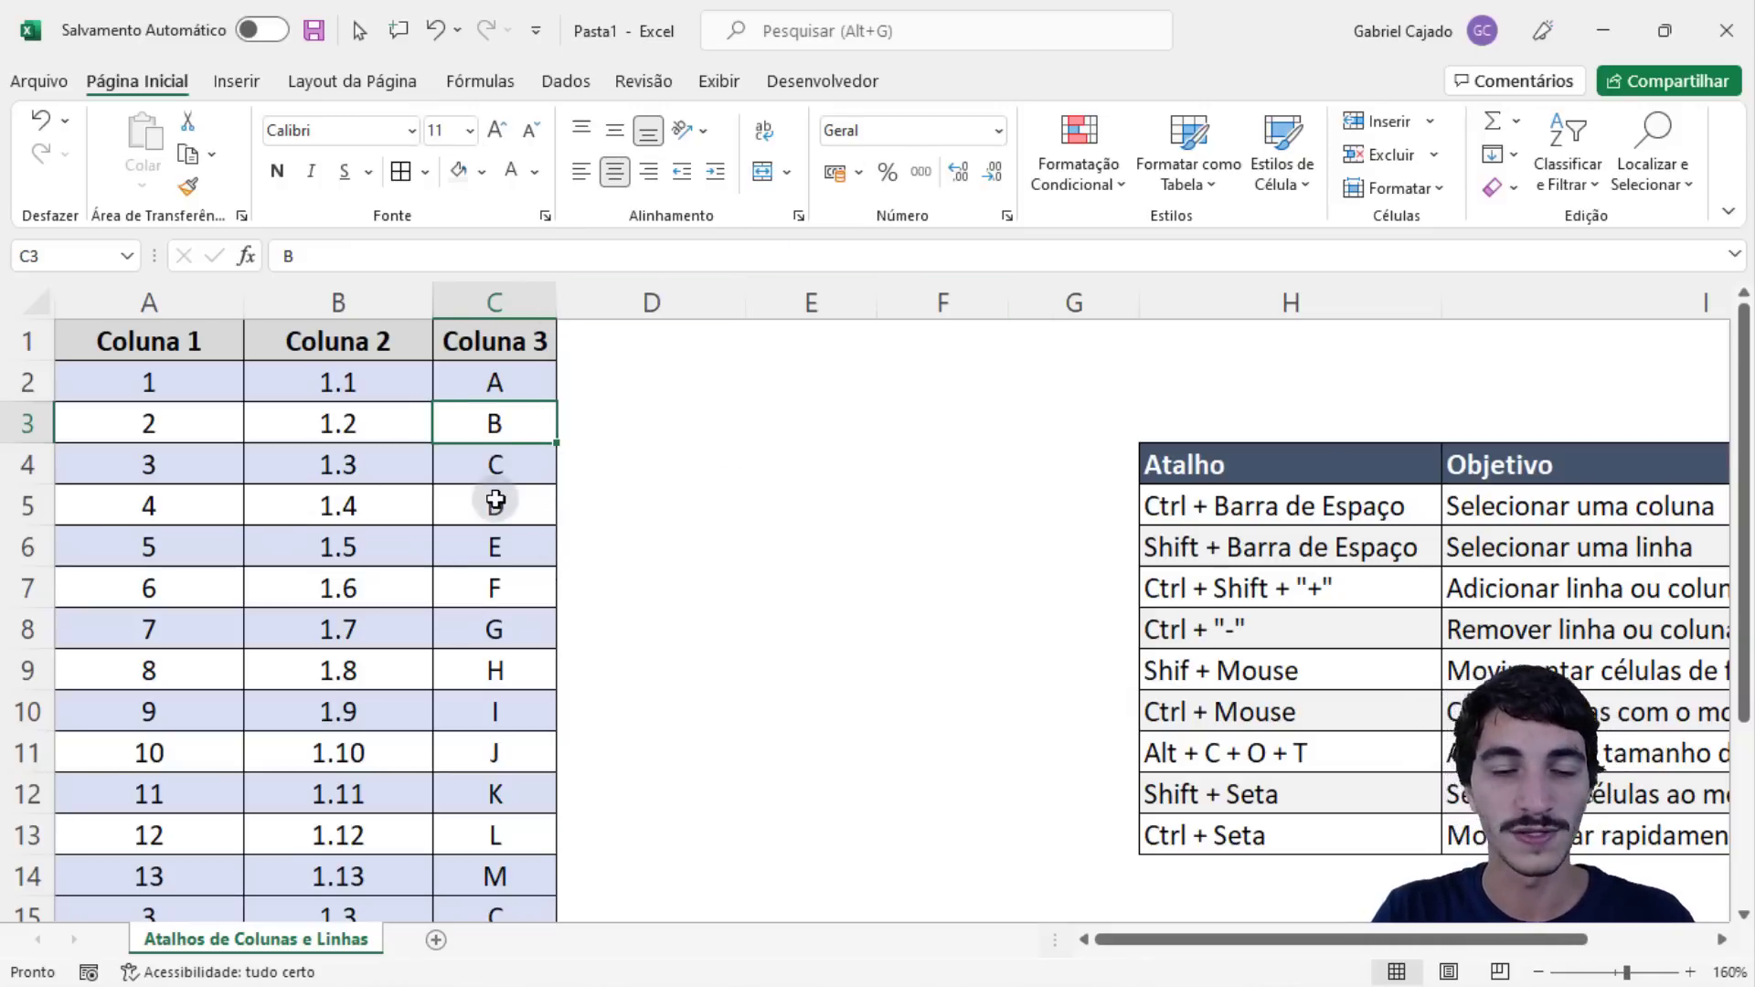
key("alt+c")
key("o")
key("t")
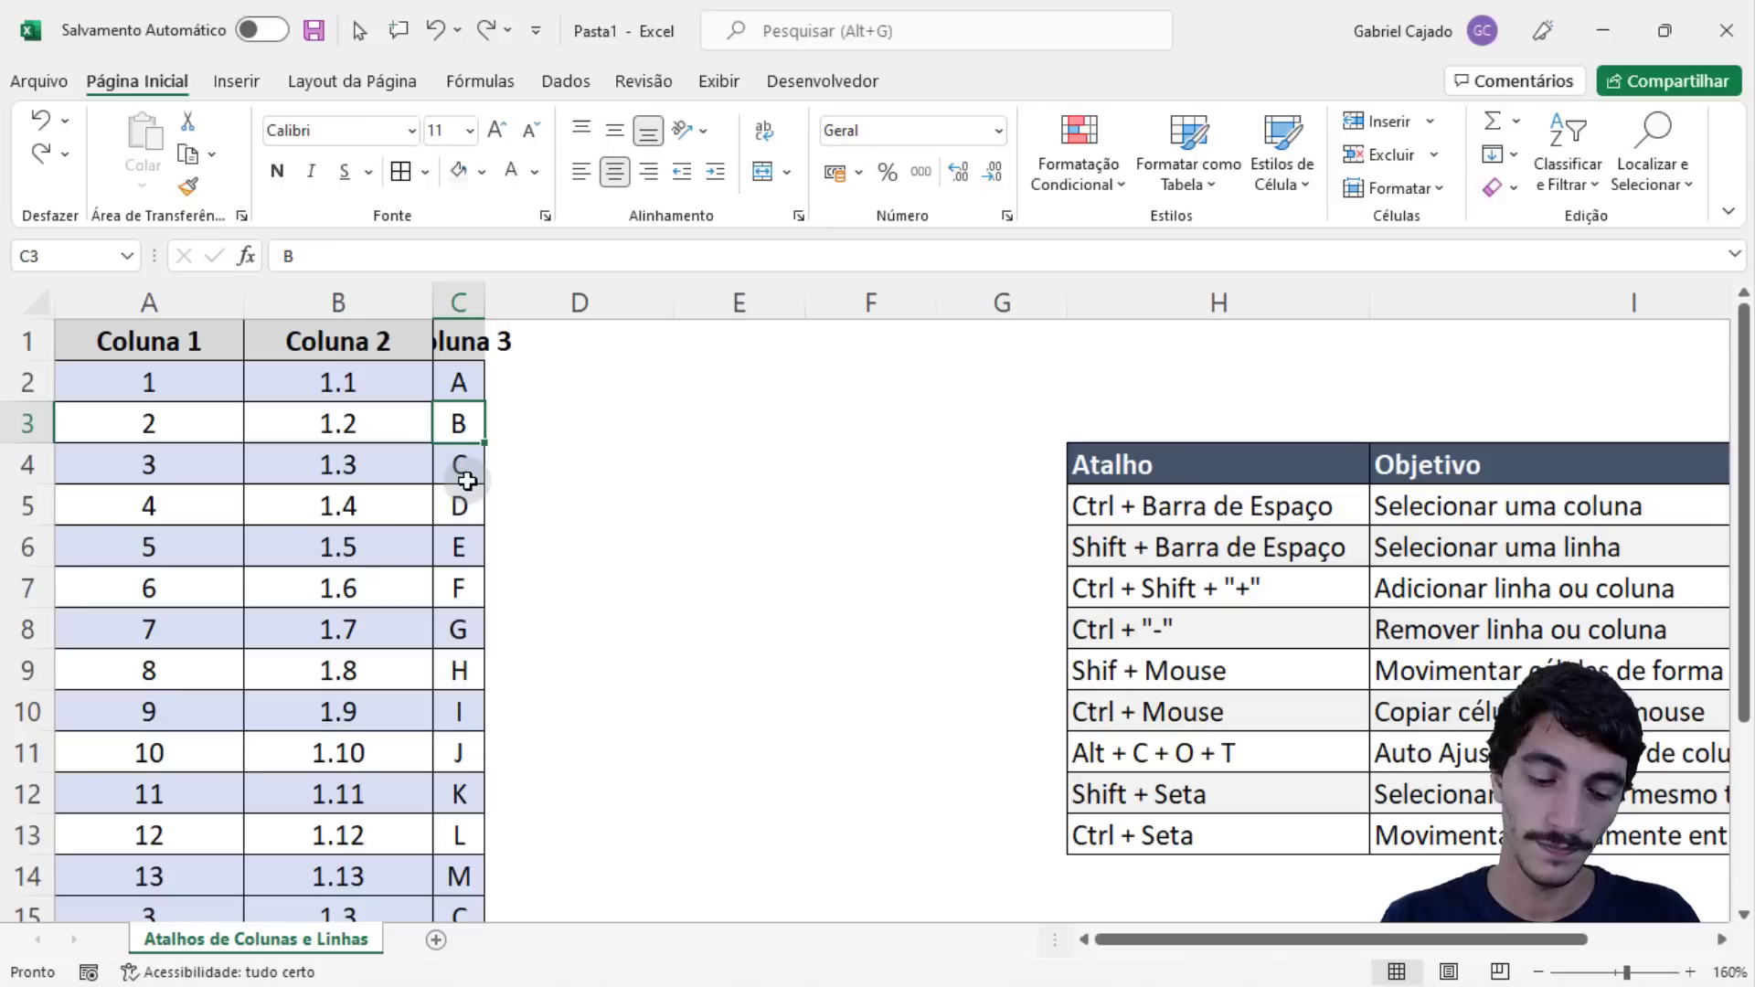
- Select all of column C with Ctrl+Space, auto-fit it, then undo and deselect
key("ctrl+space")
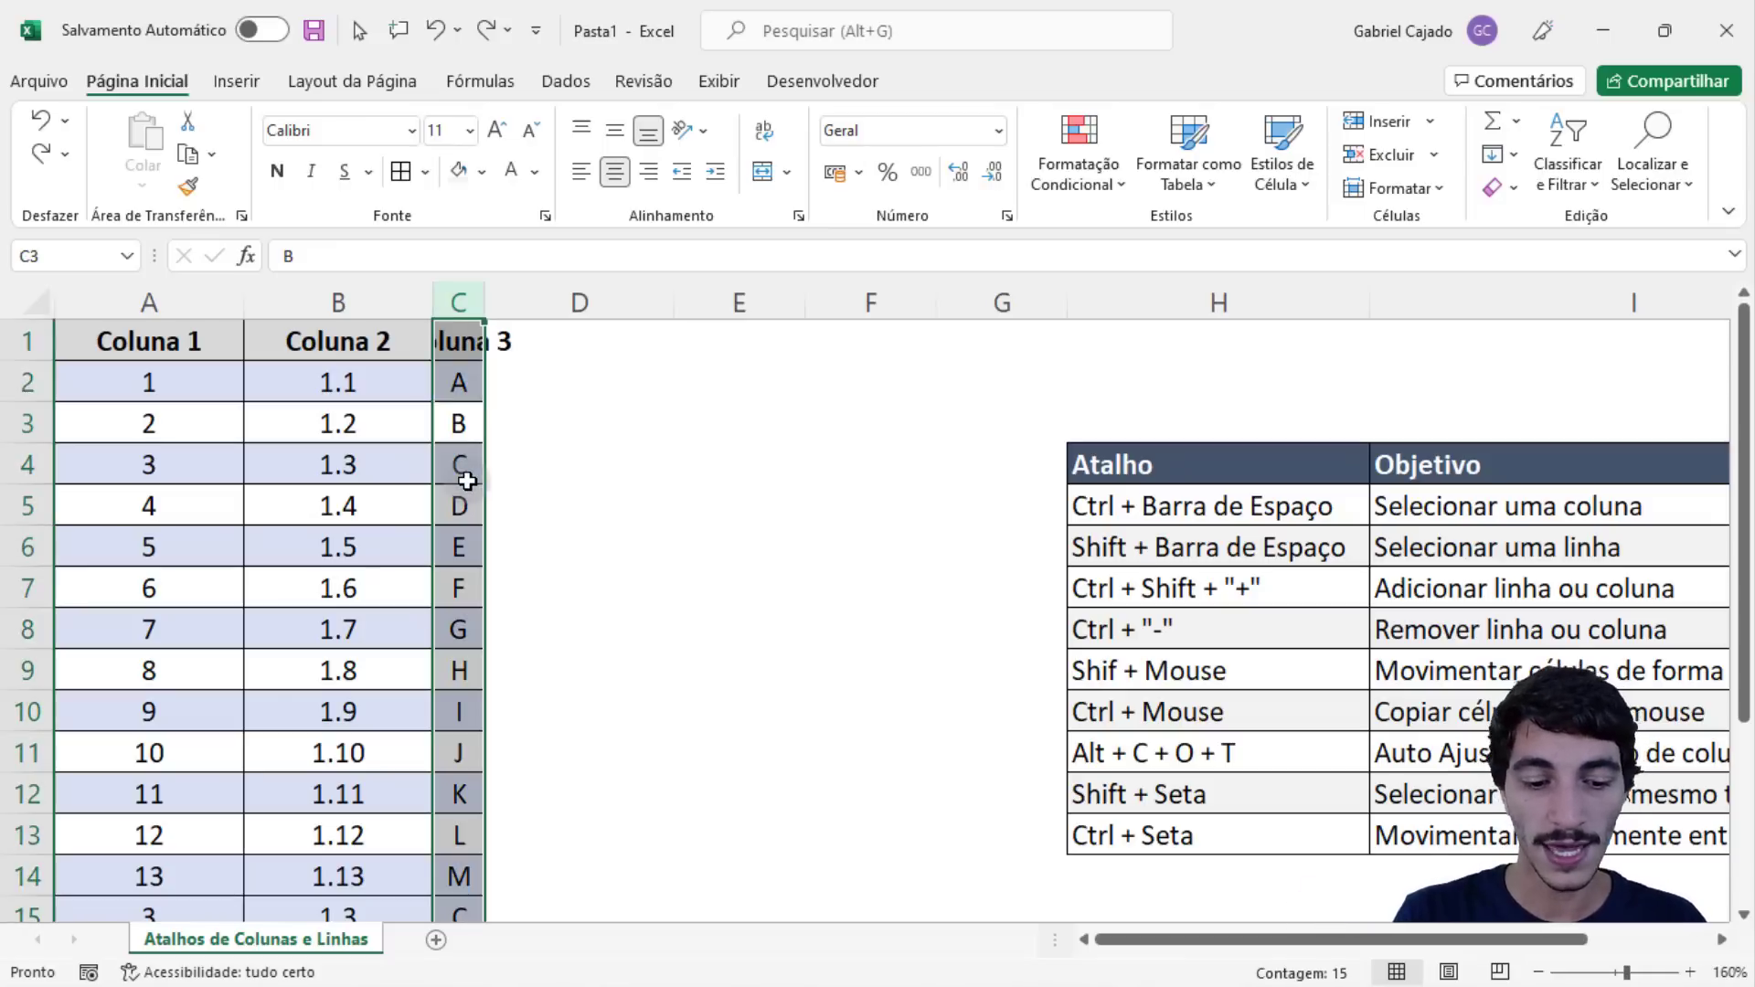
key("alt+c")
key("o")
key("t")
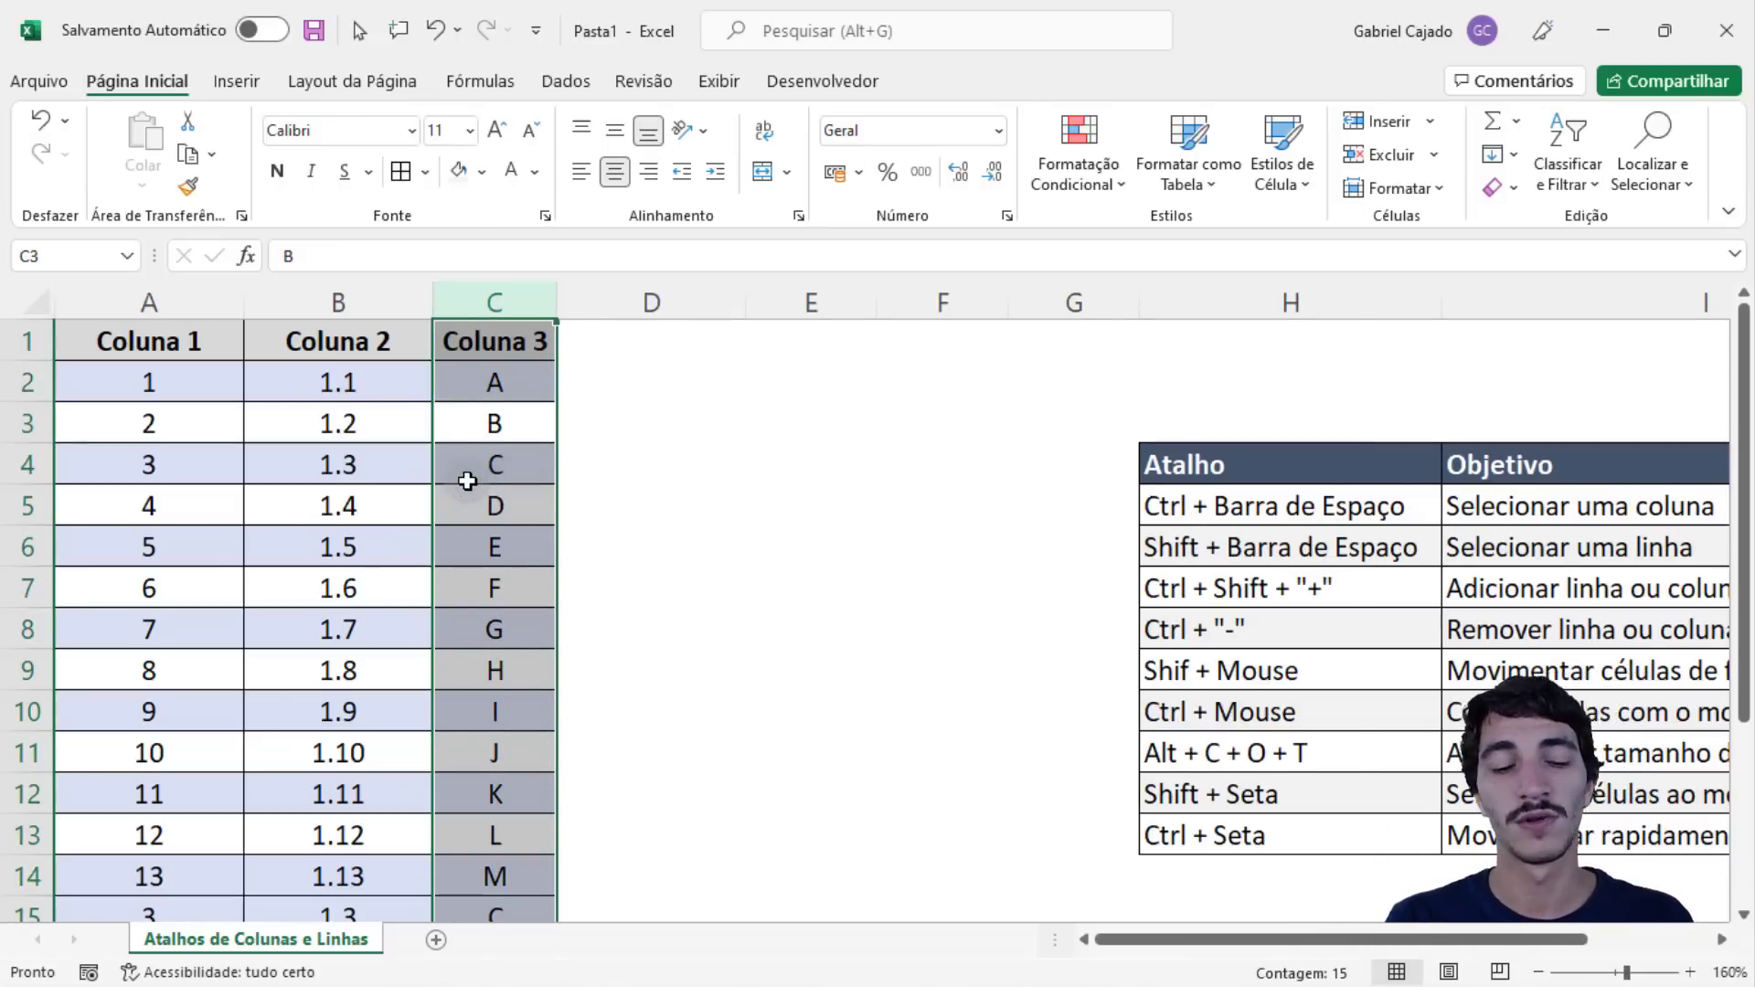
key("ctrl+z")
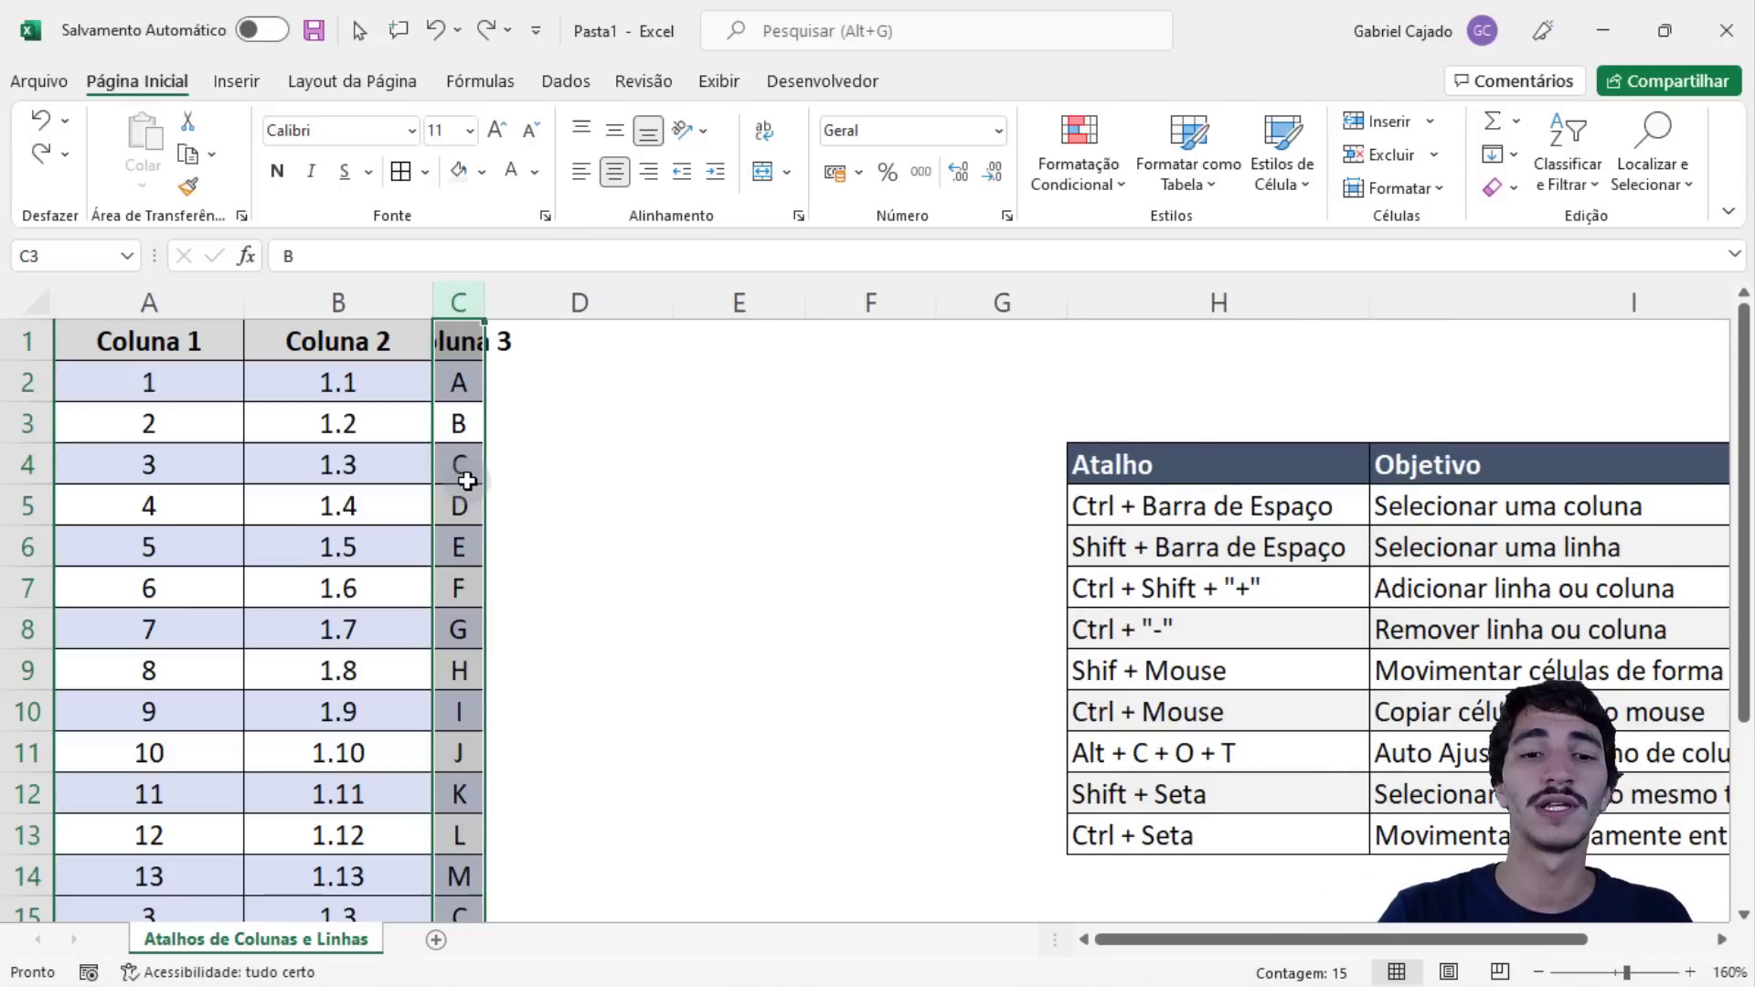
left_click(467, 481)
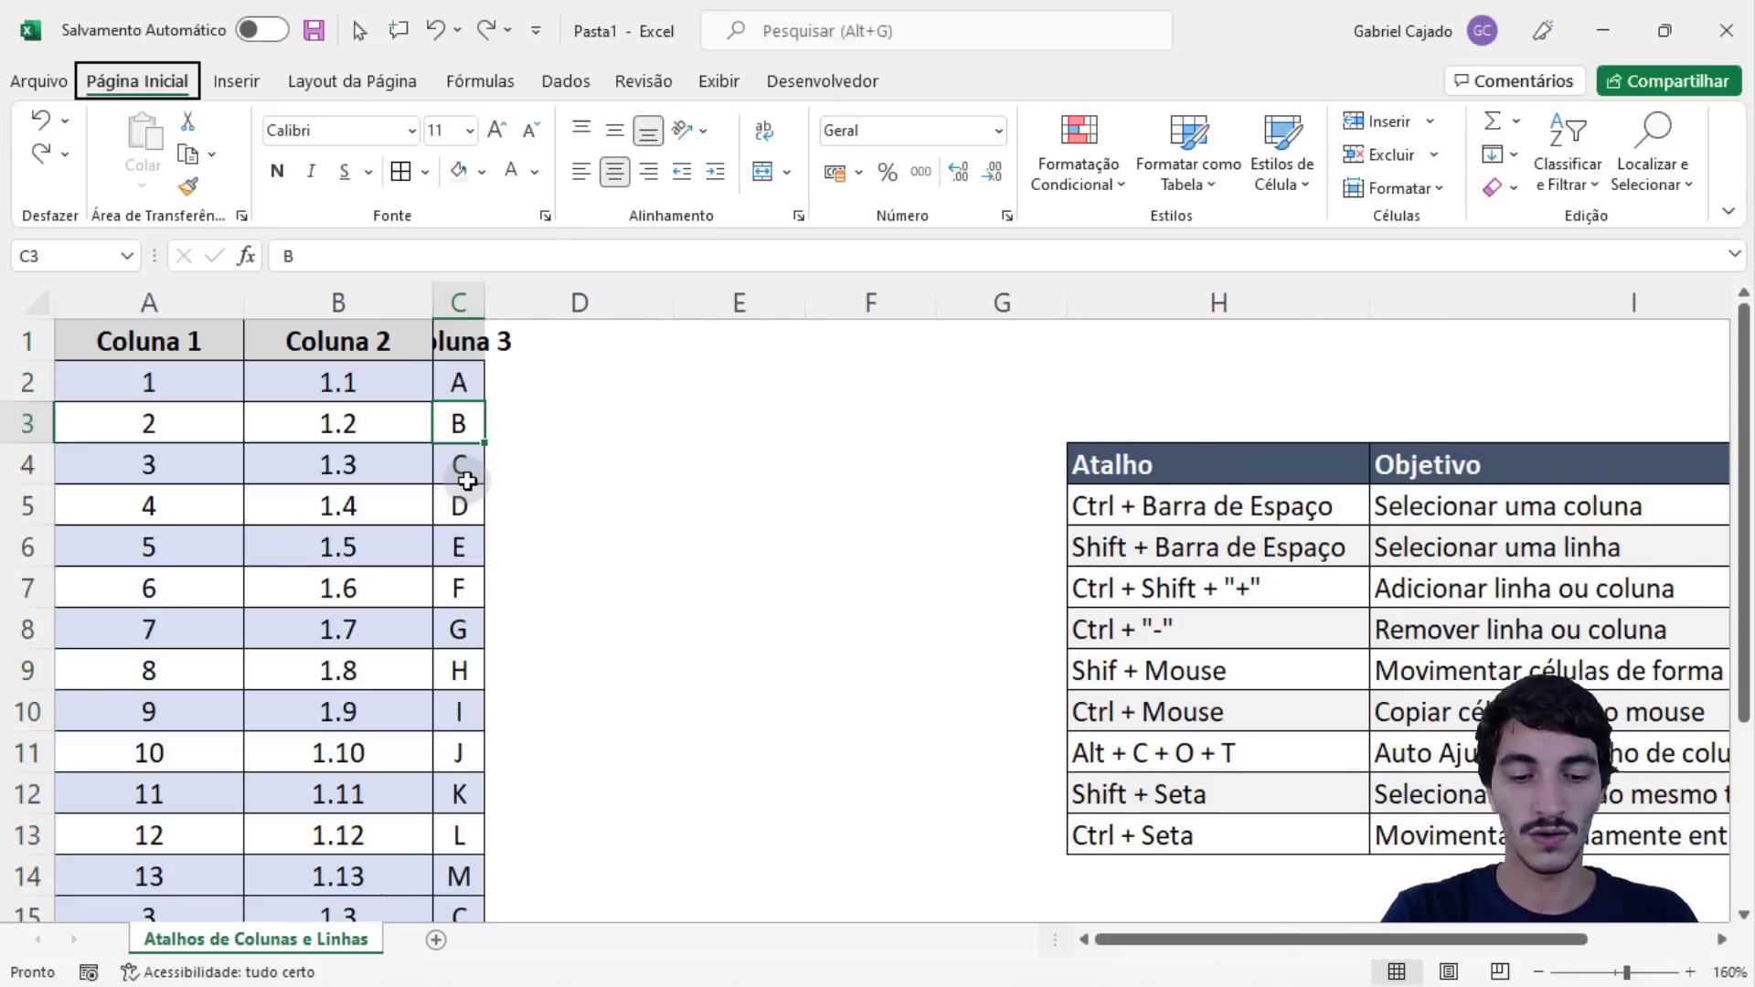
- Select the whole column from the Coluna 3 cell and auto-fit it to that header
key("alt+c")
key("o")
key("t")
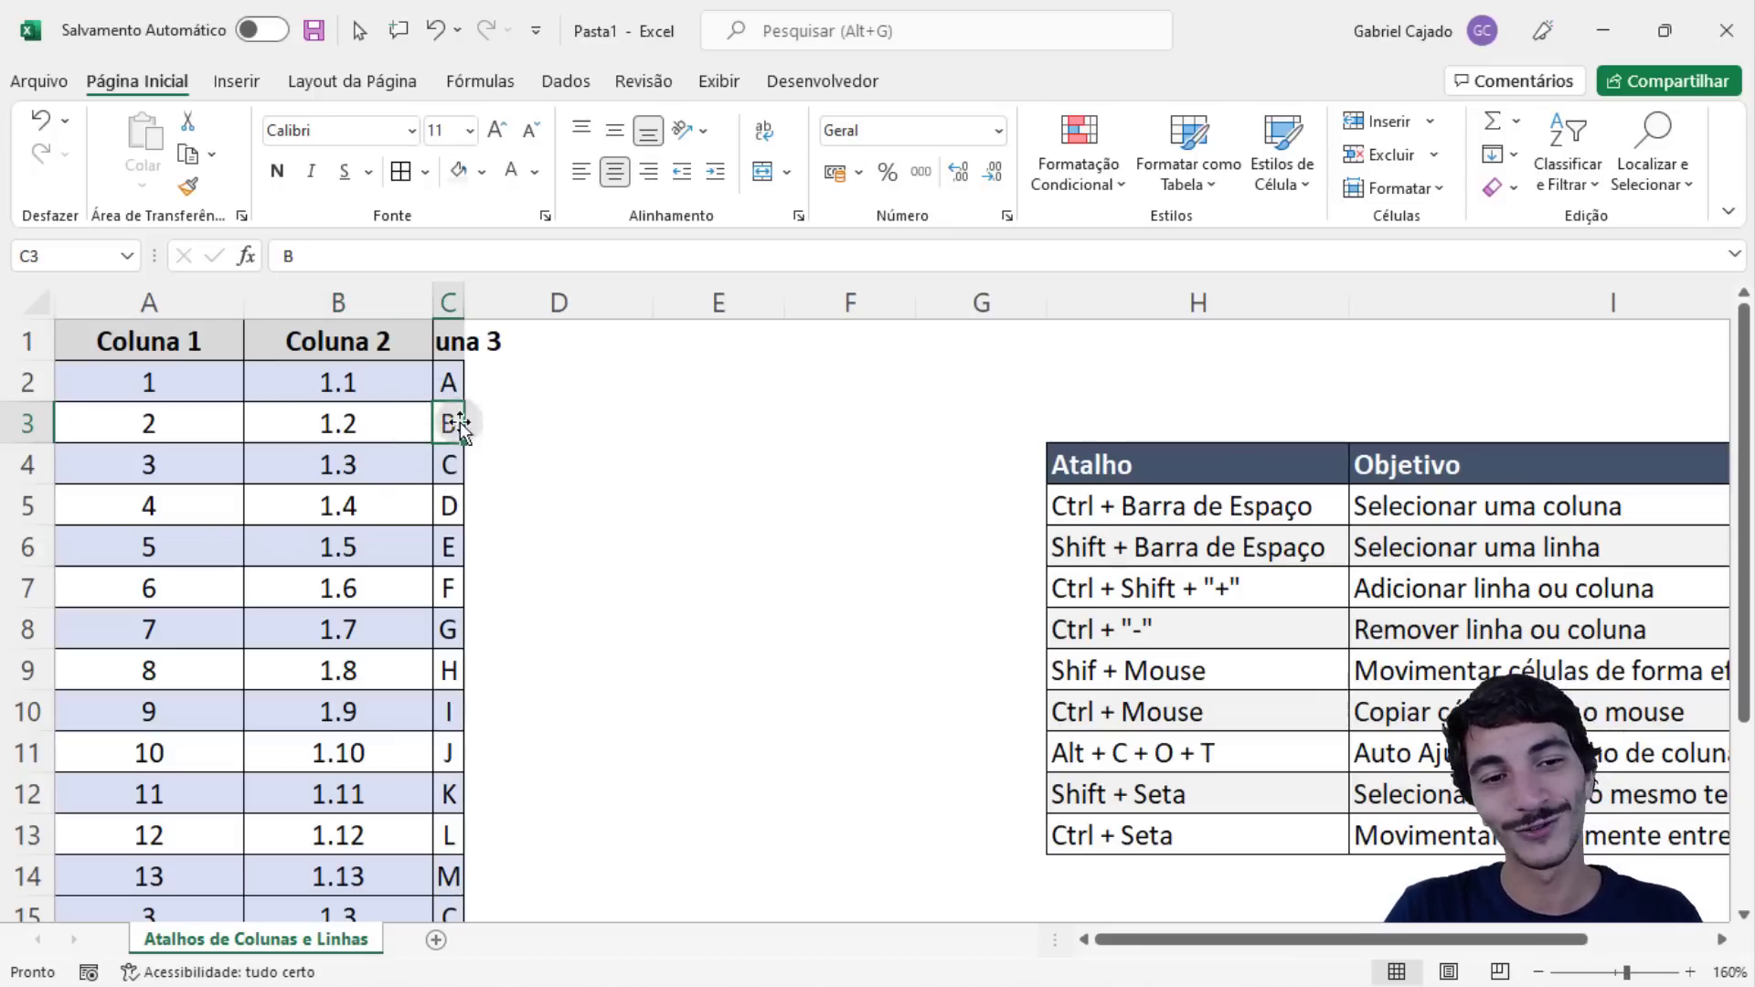
left_click(448, 335)
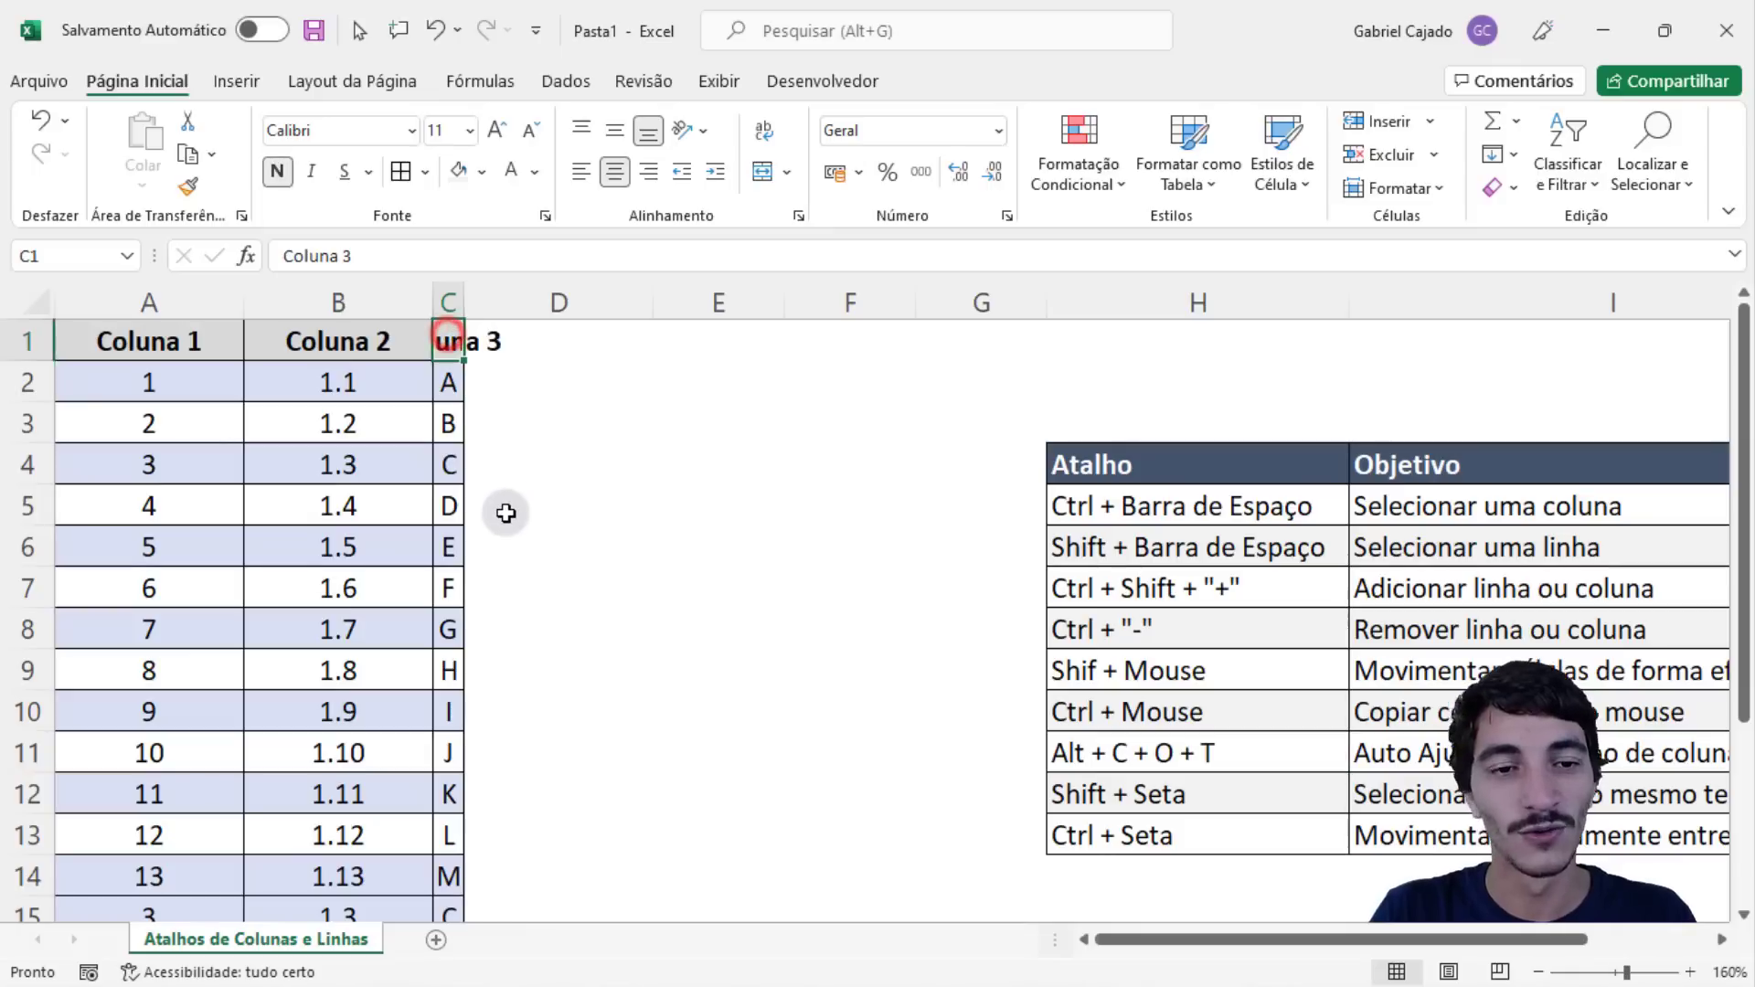
key("ctrl+space")
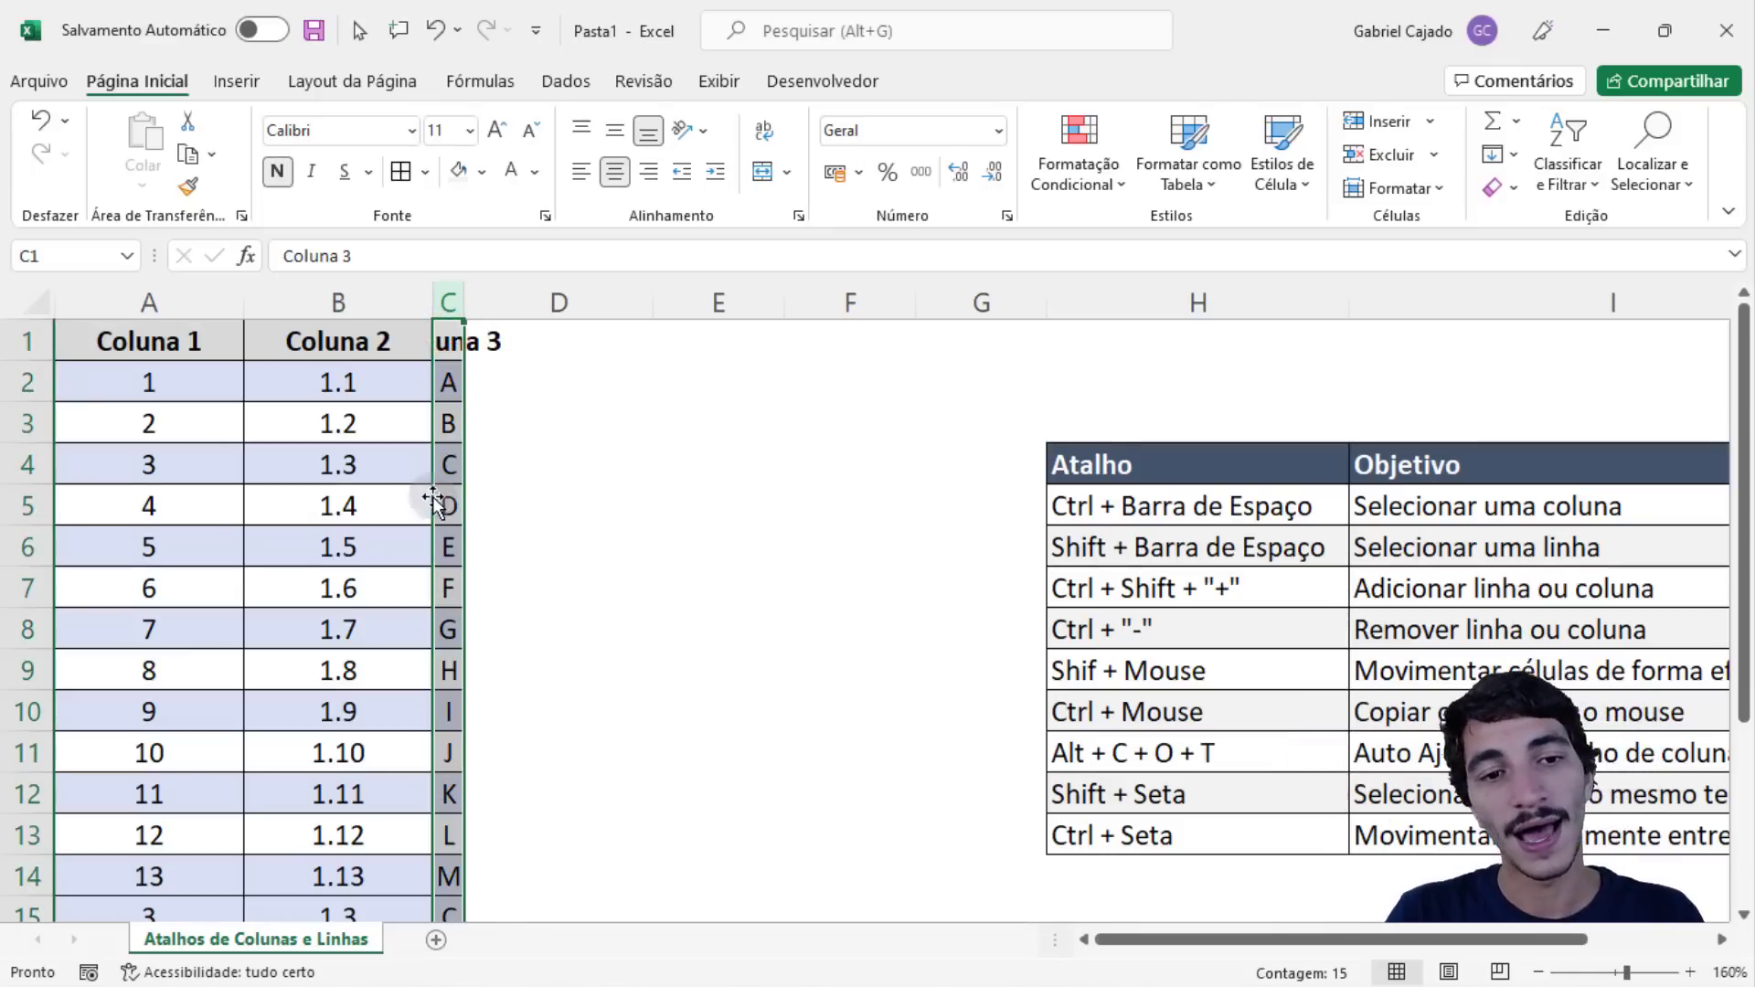
scroll(434, 497, "down", 3)
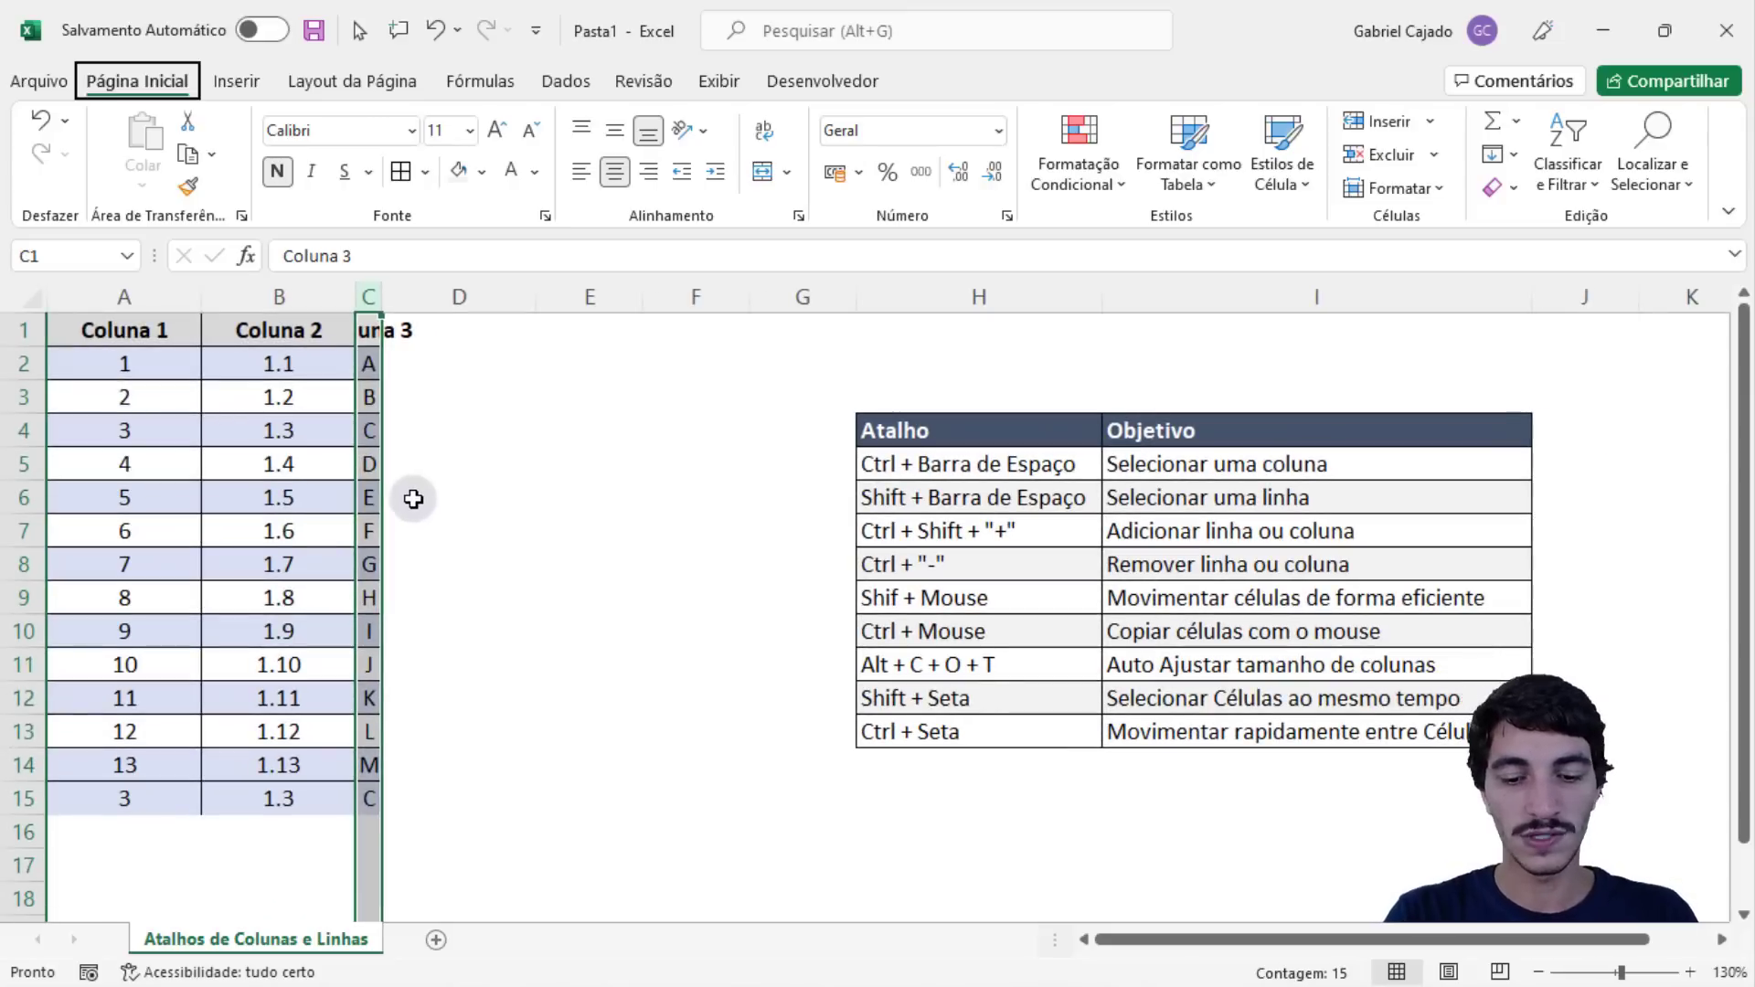
key("o")
key("t")
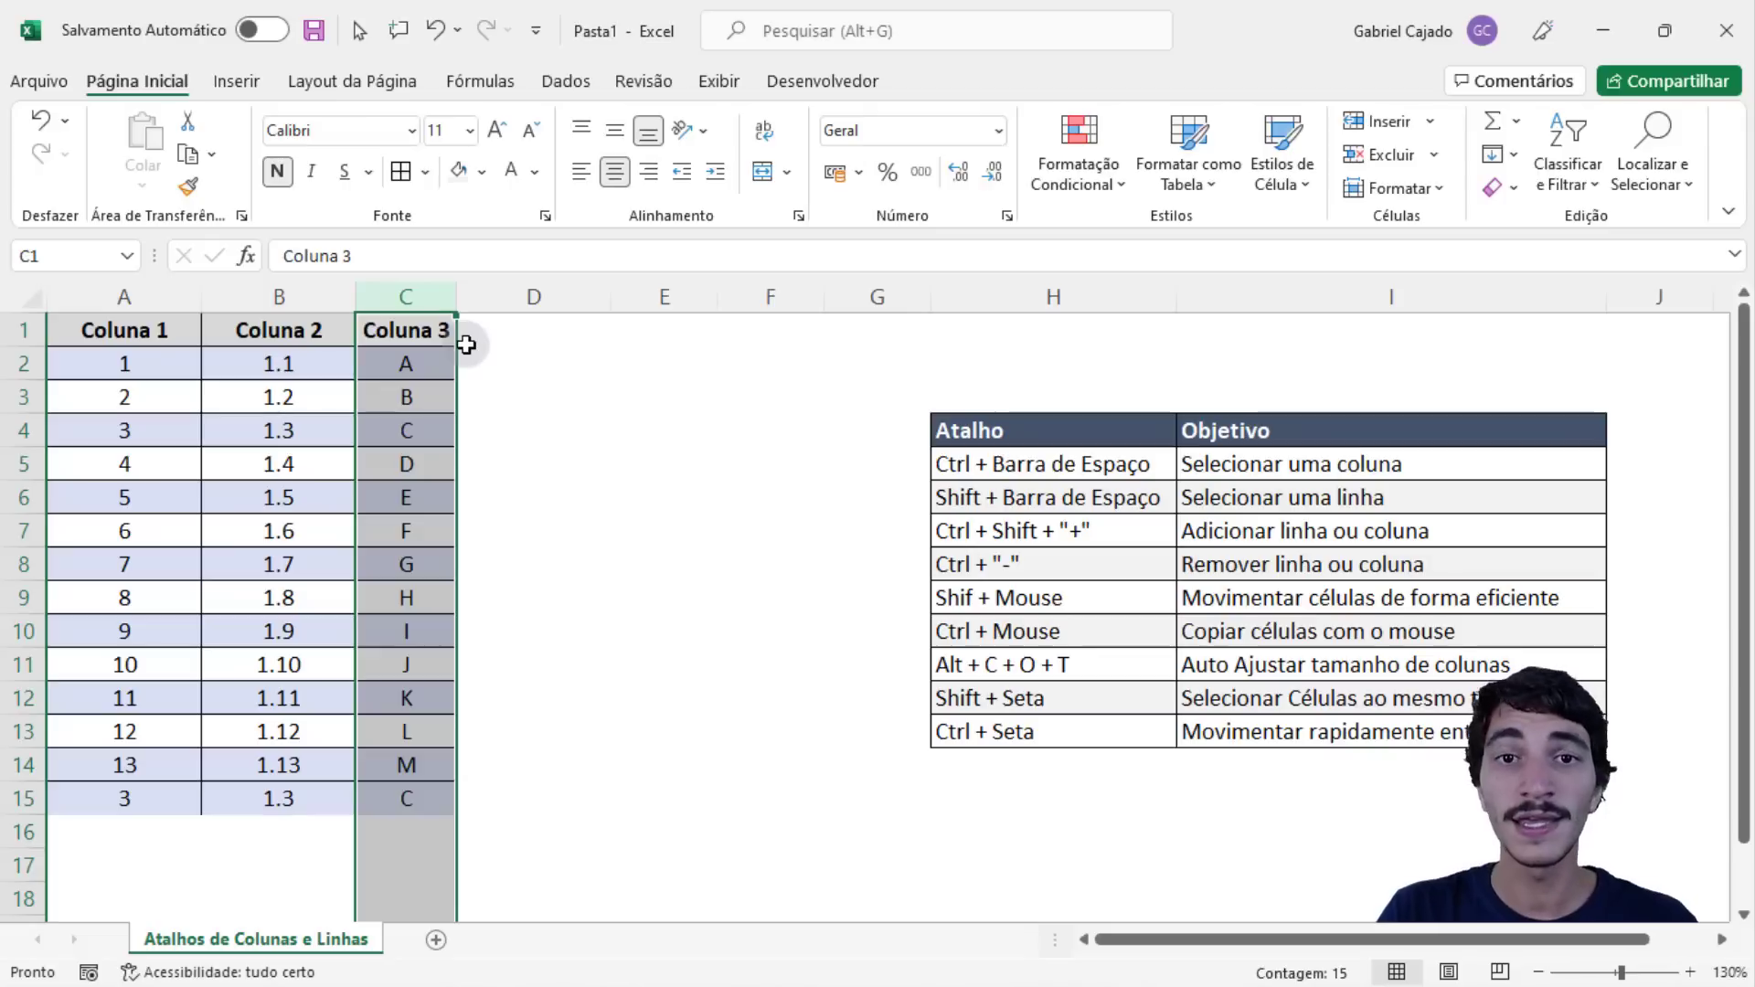
key("alt")
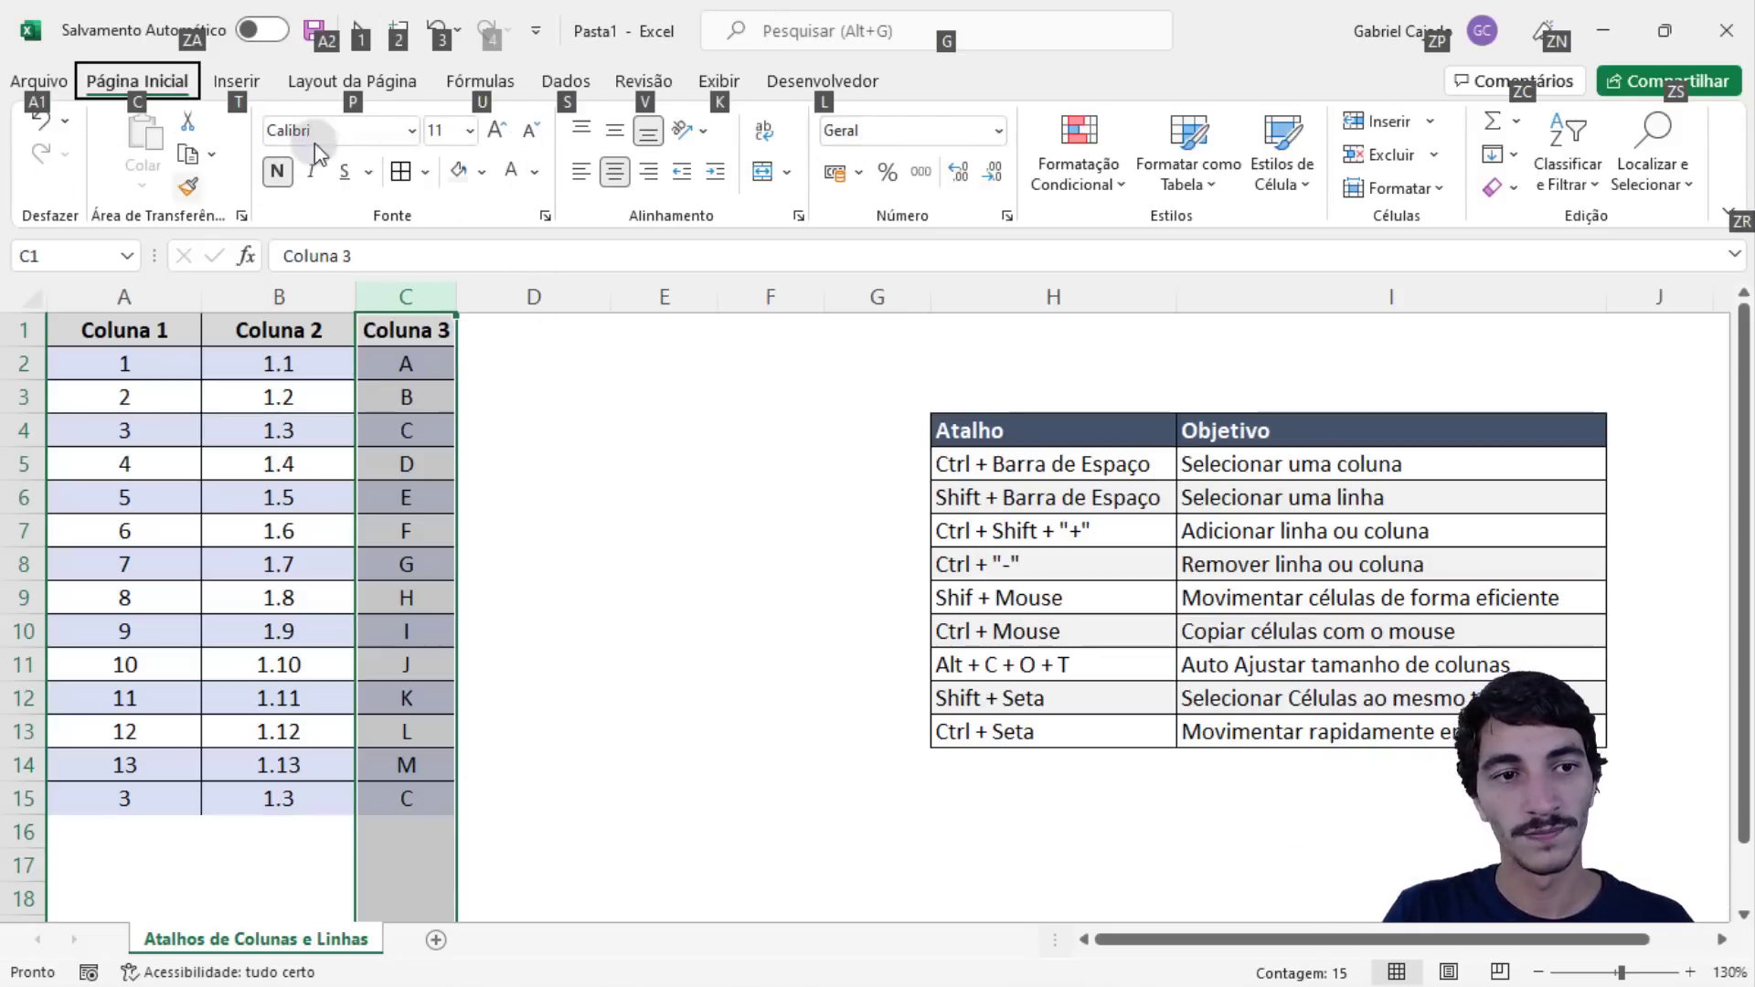
- Auto-fit column C through Formatar's AutoAjuste da Largura da Coluna to fit Coluna 3
key("Escape")
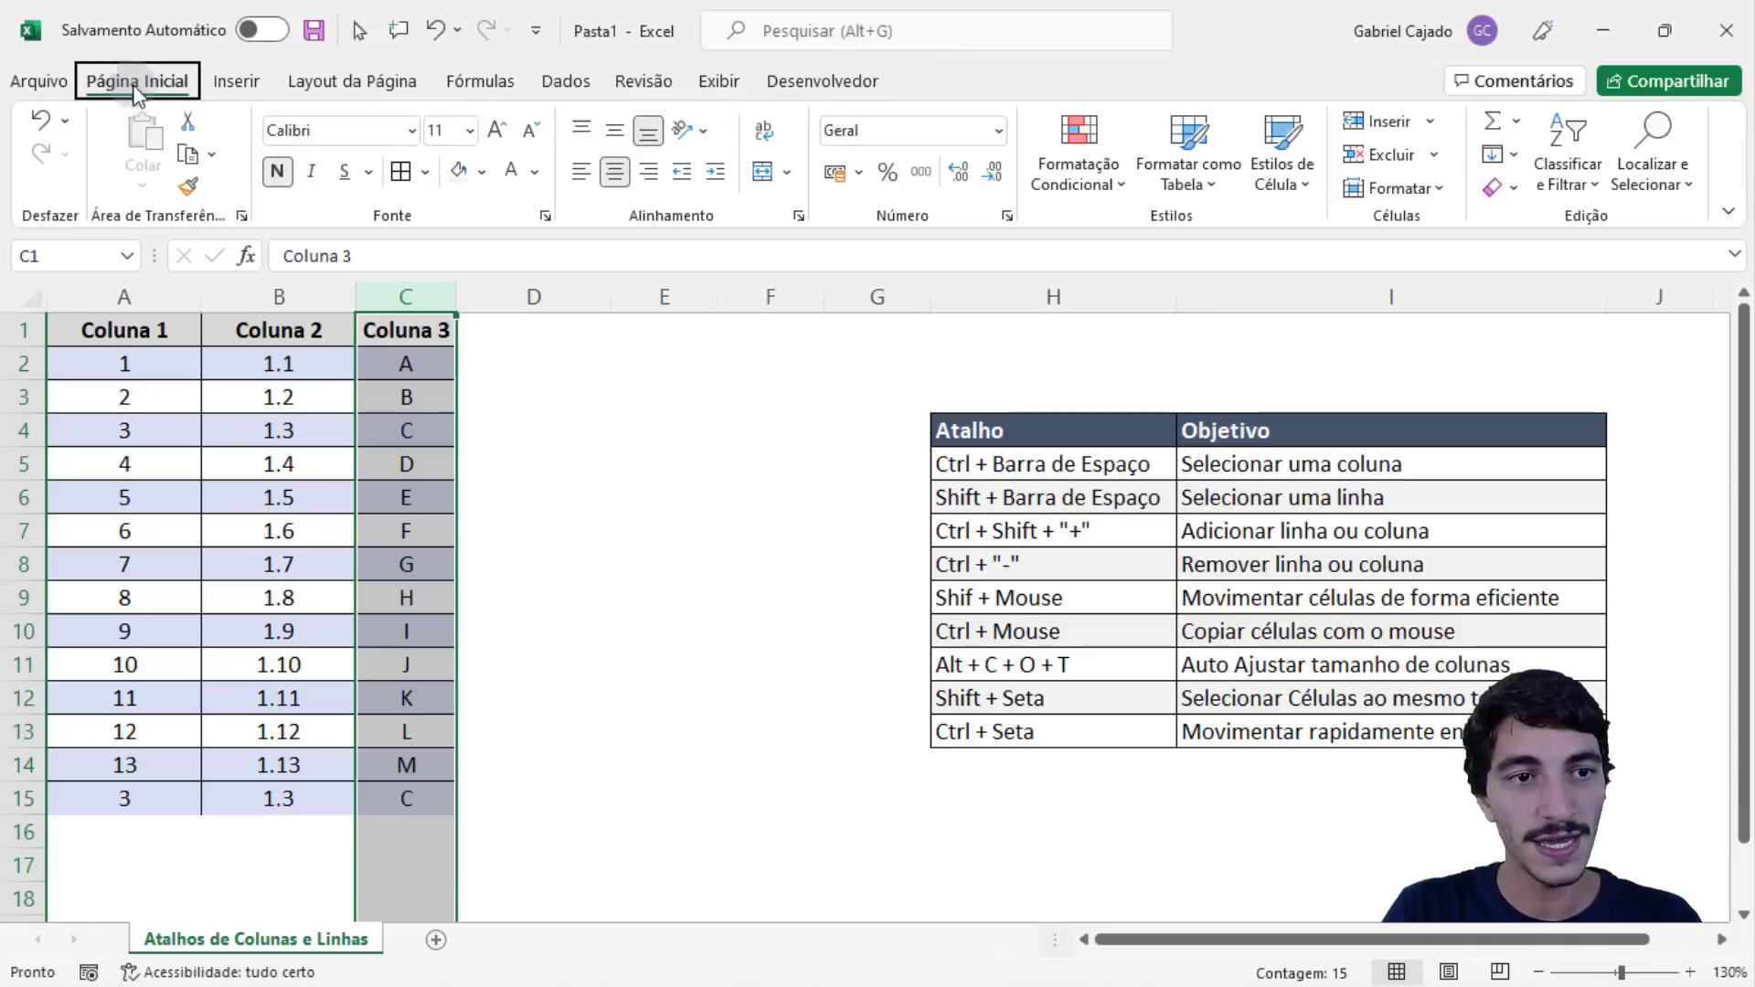
key("c")
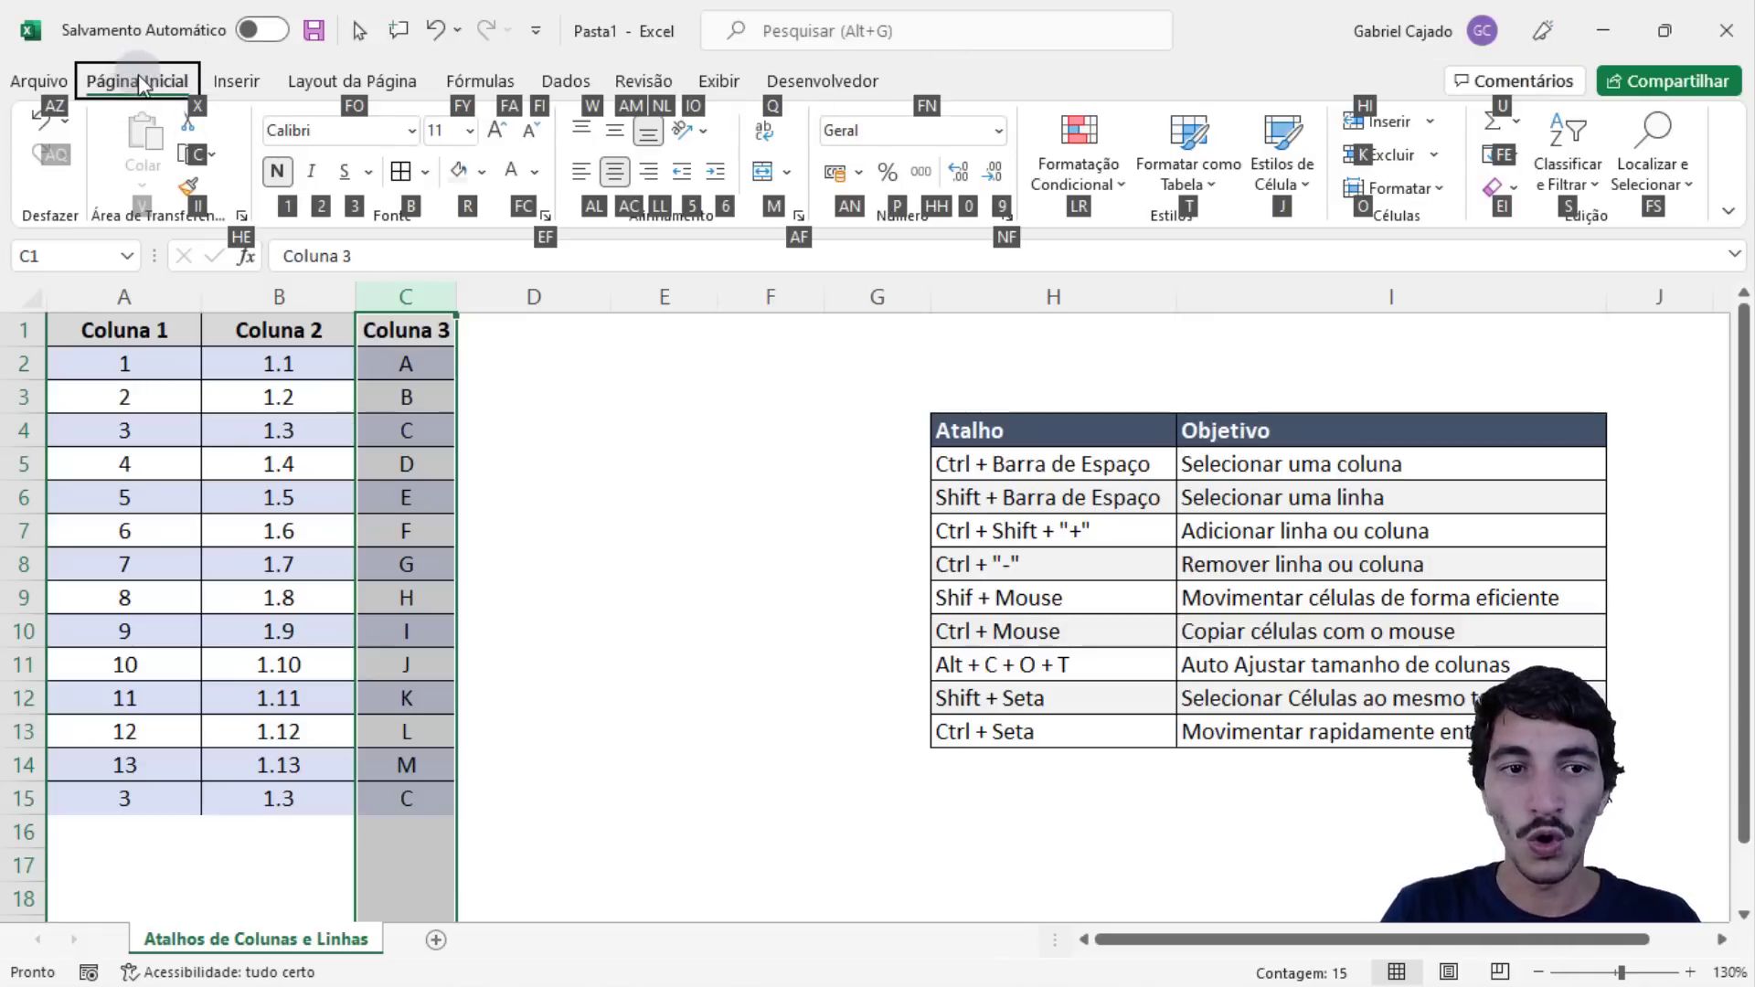
left_click(1407, 187)
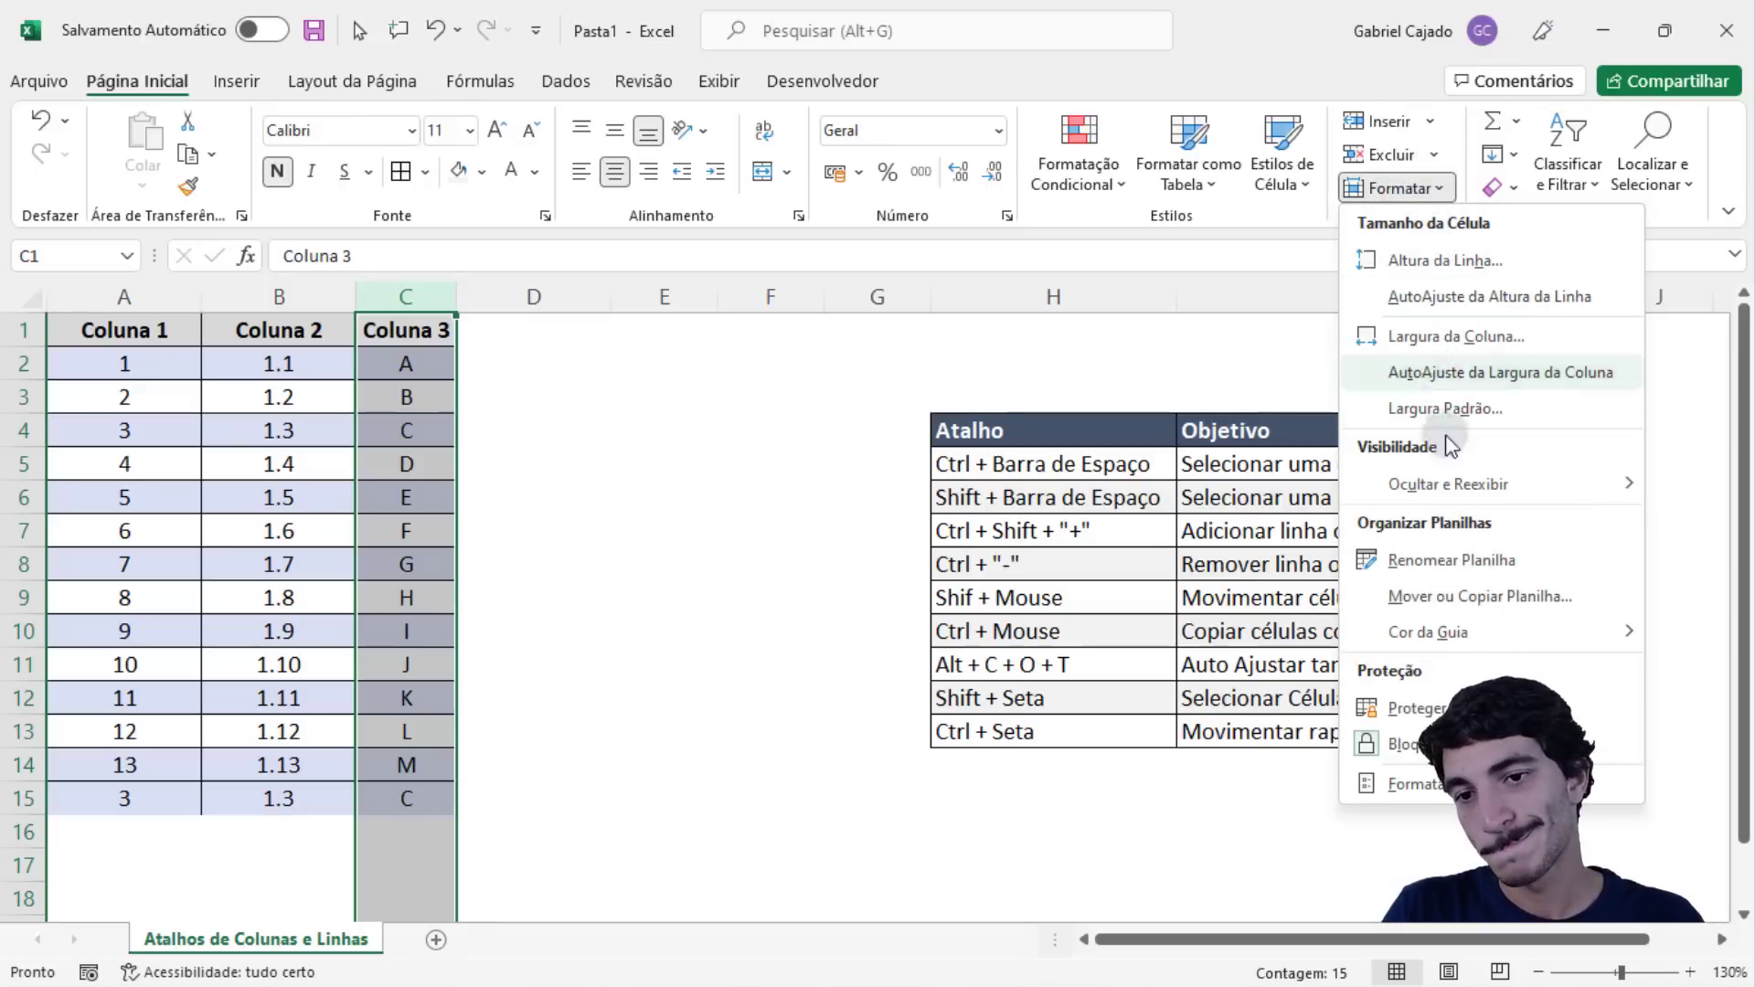
left_click(948, 547)
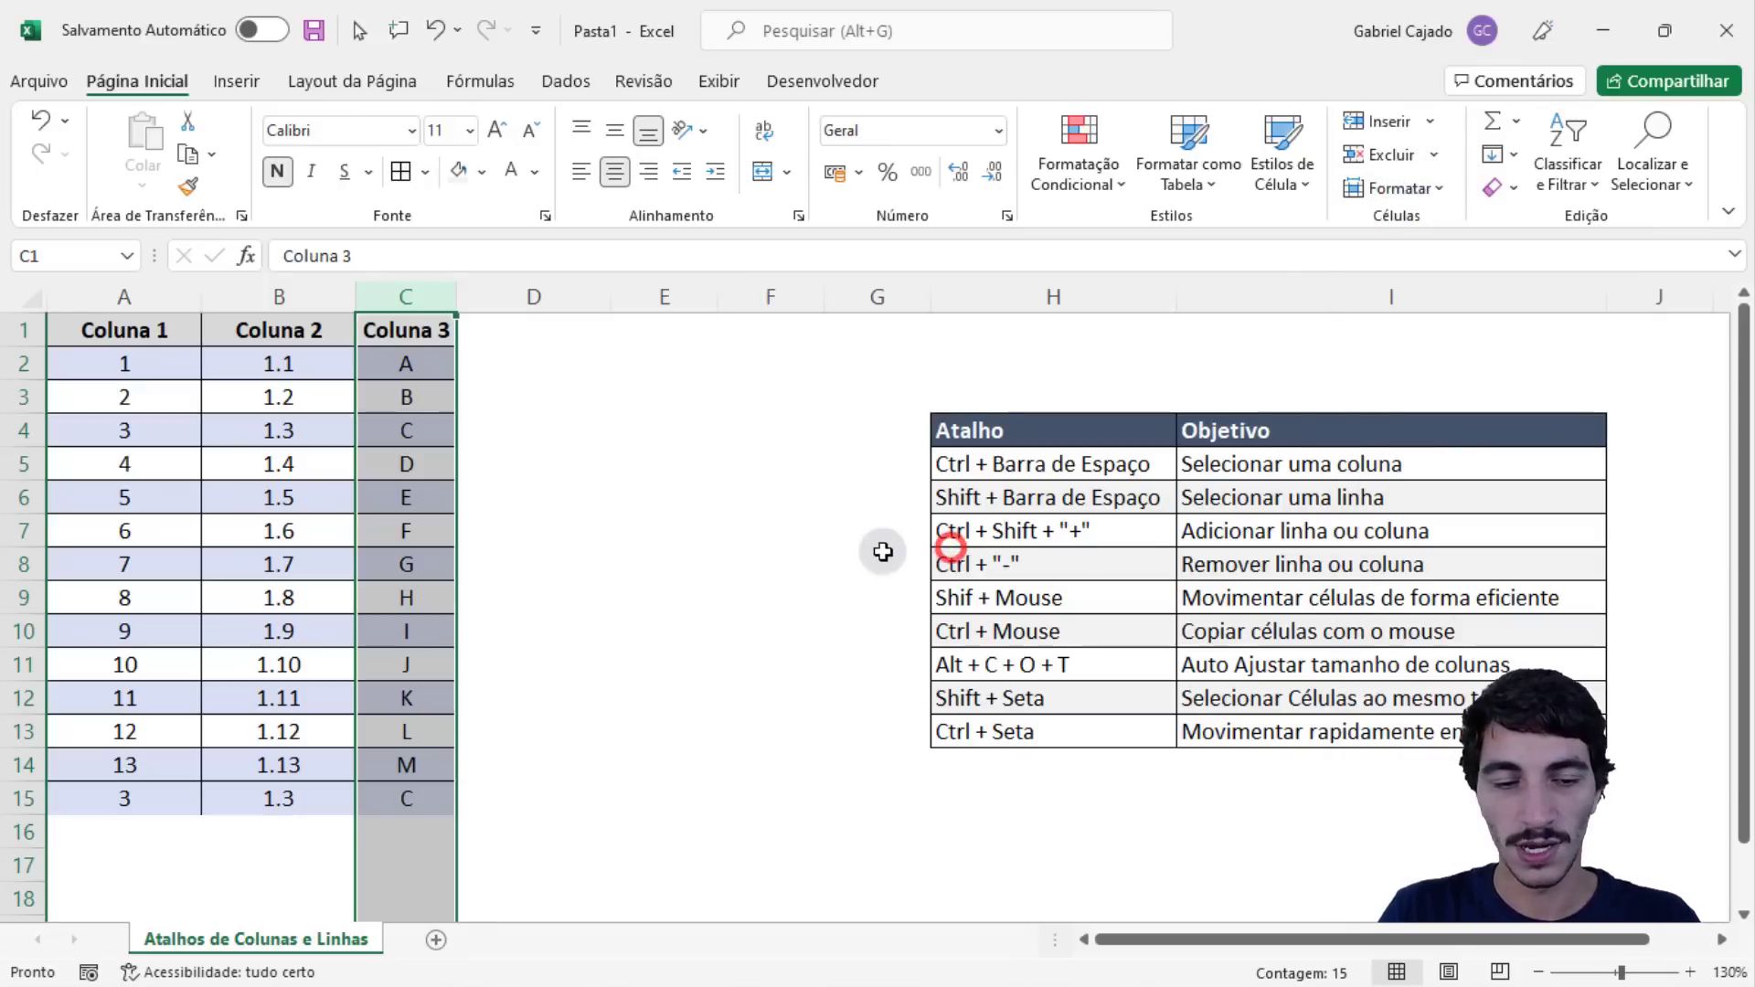
key("alt")
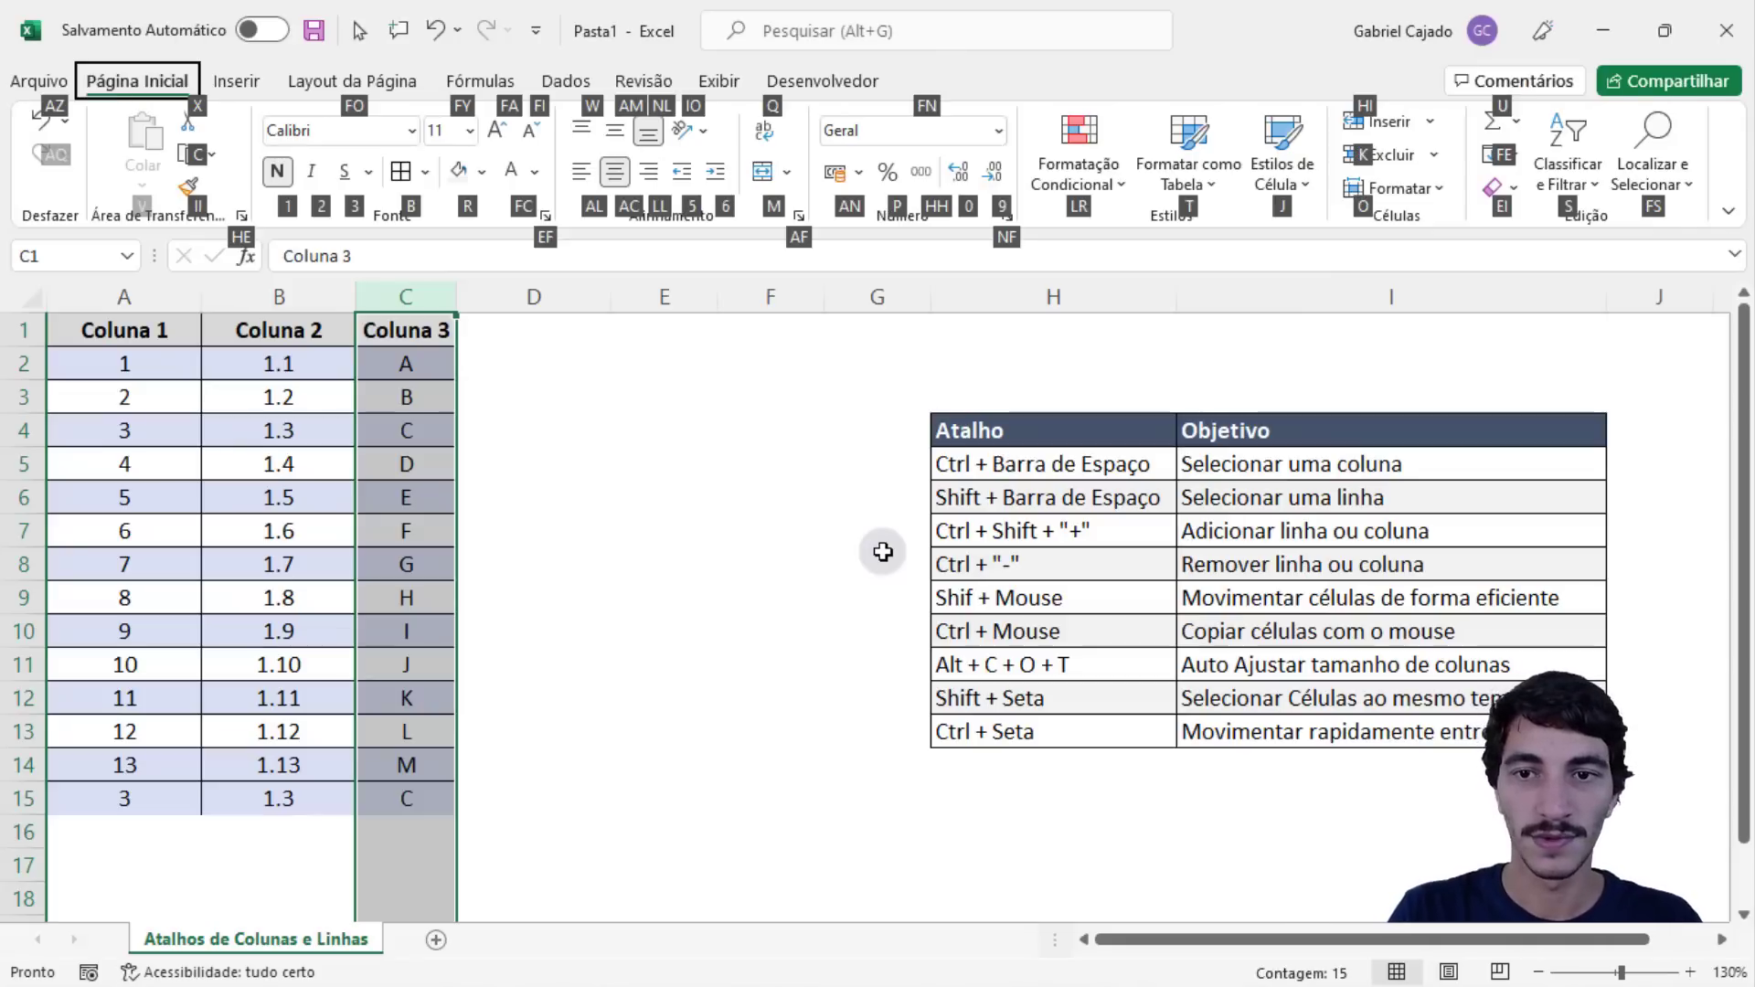
key("o")
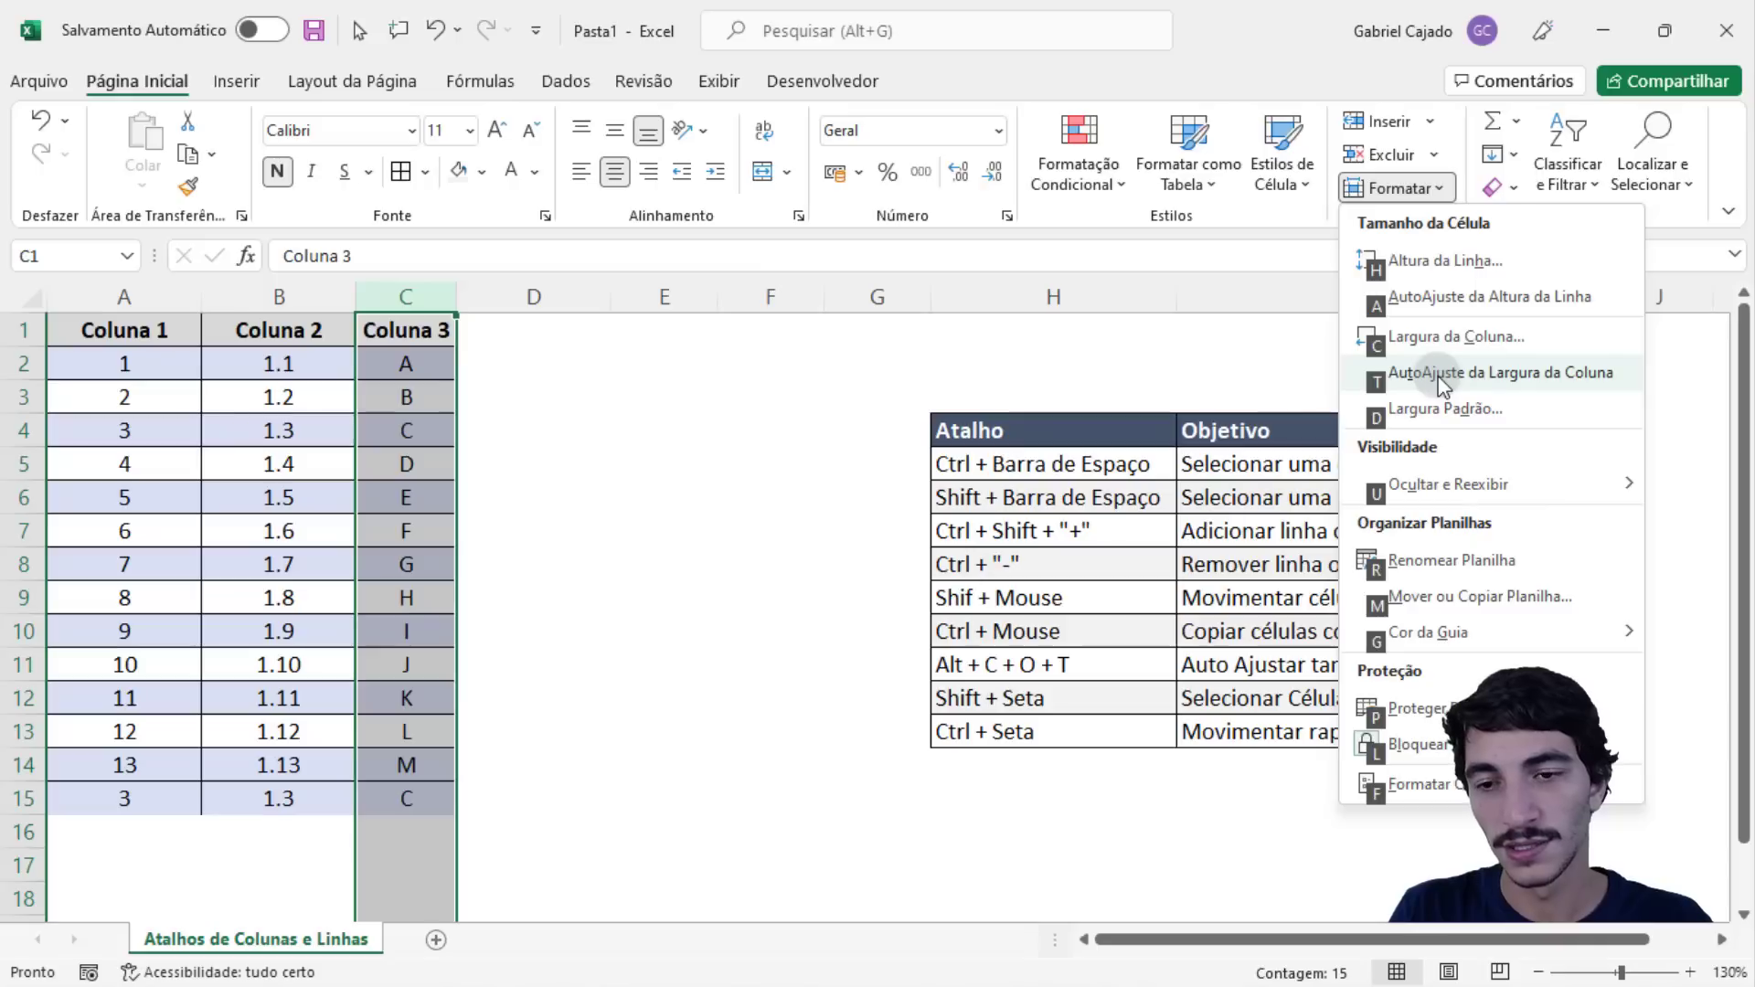
key("t")
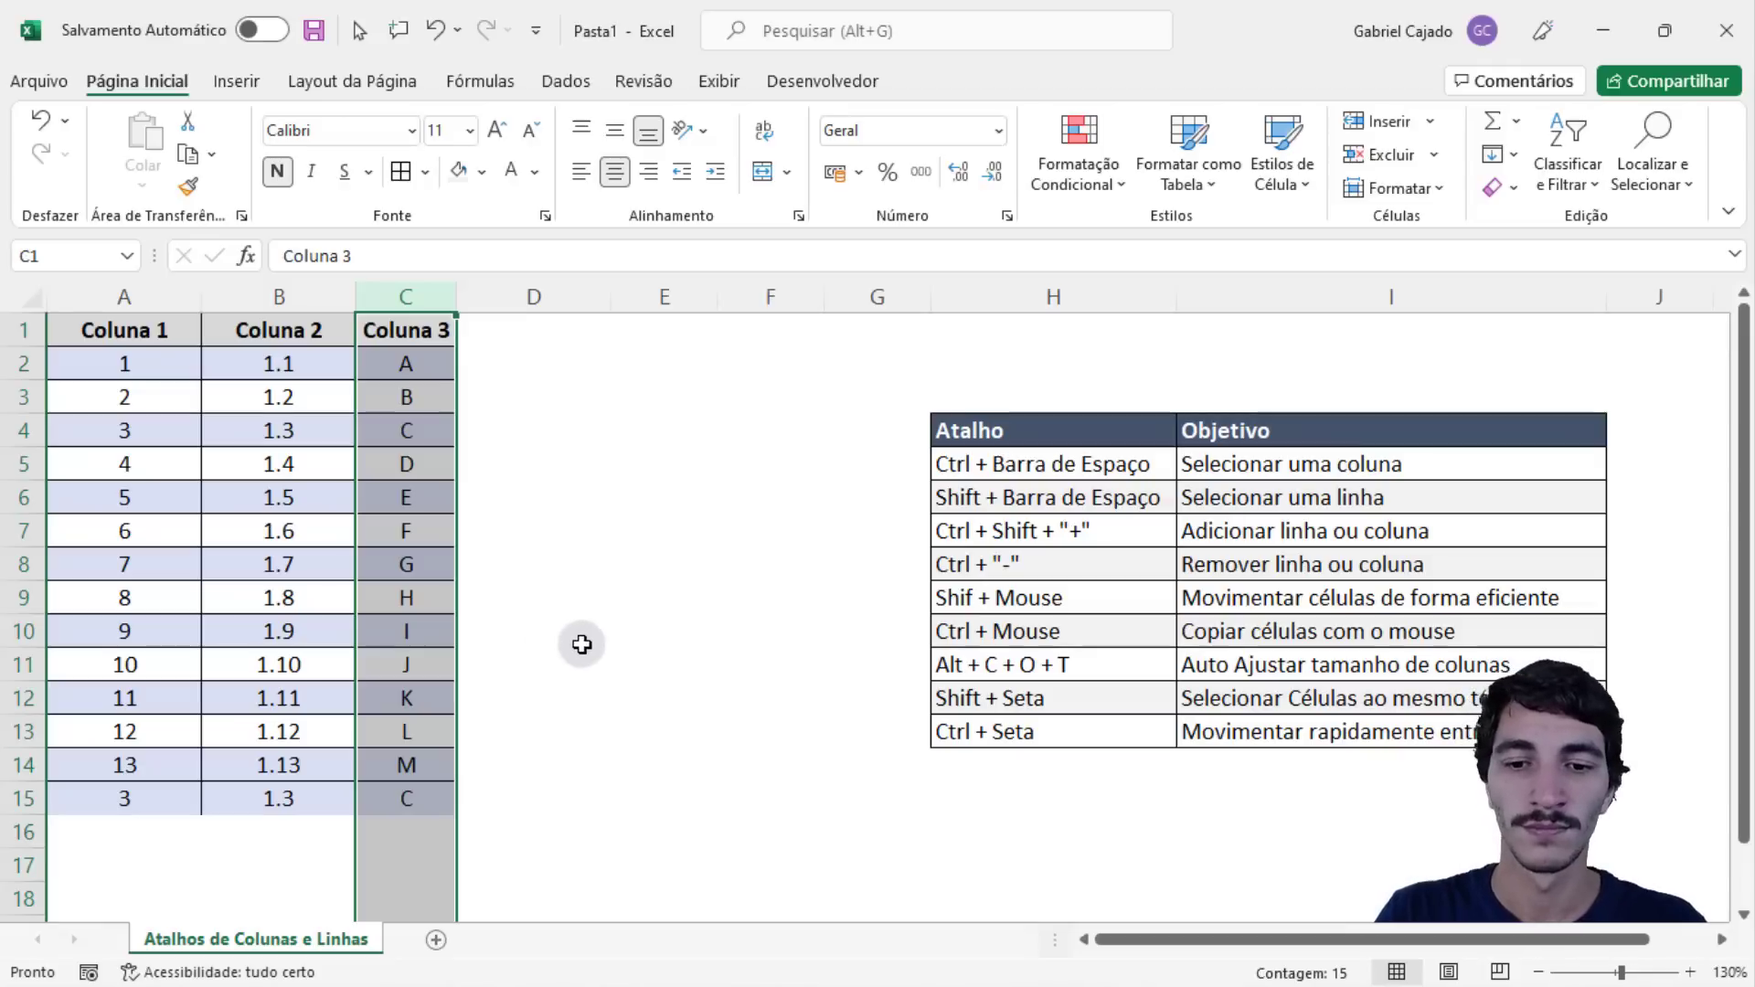
left_click(250, 560)
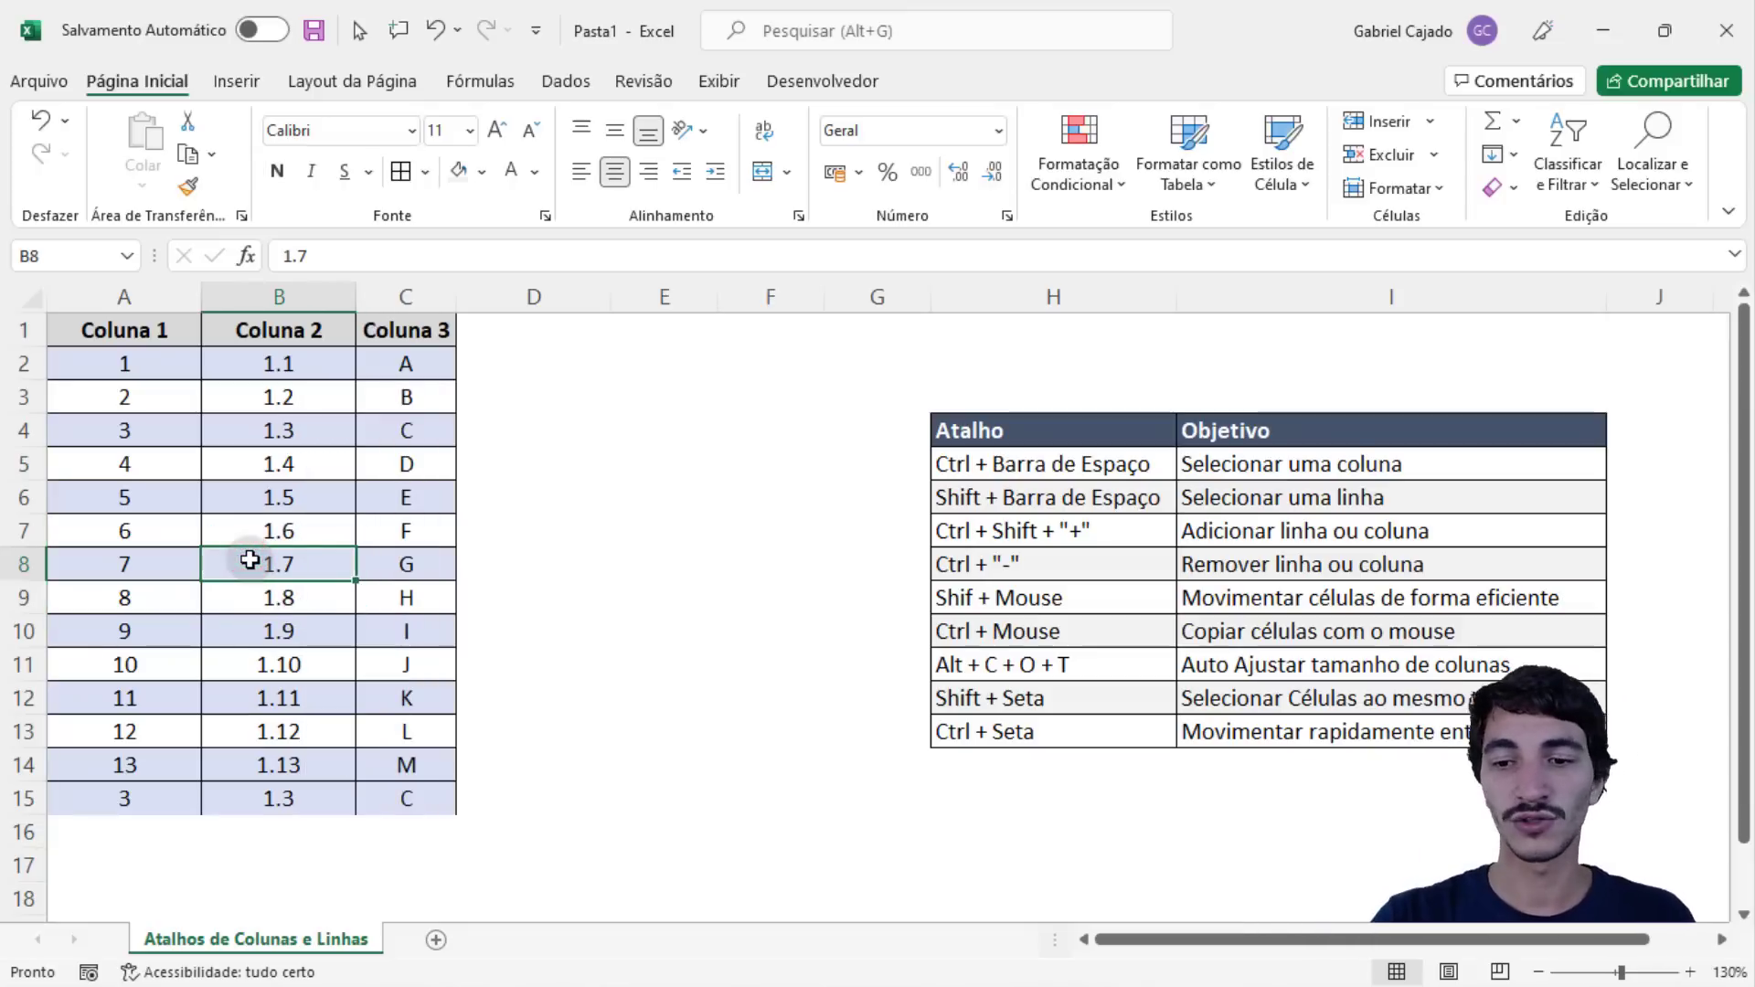
key("Left")
key("Up")
key("Up")
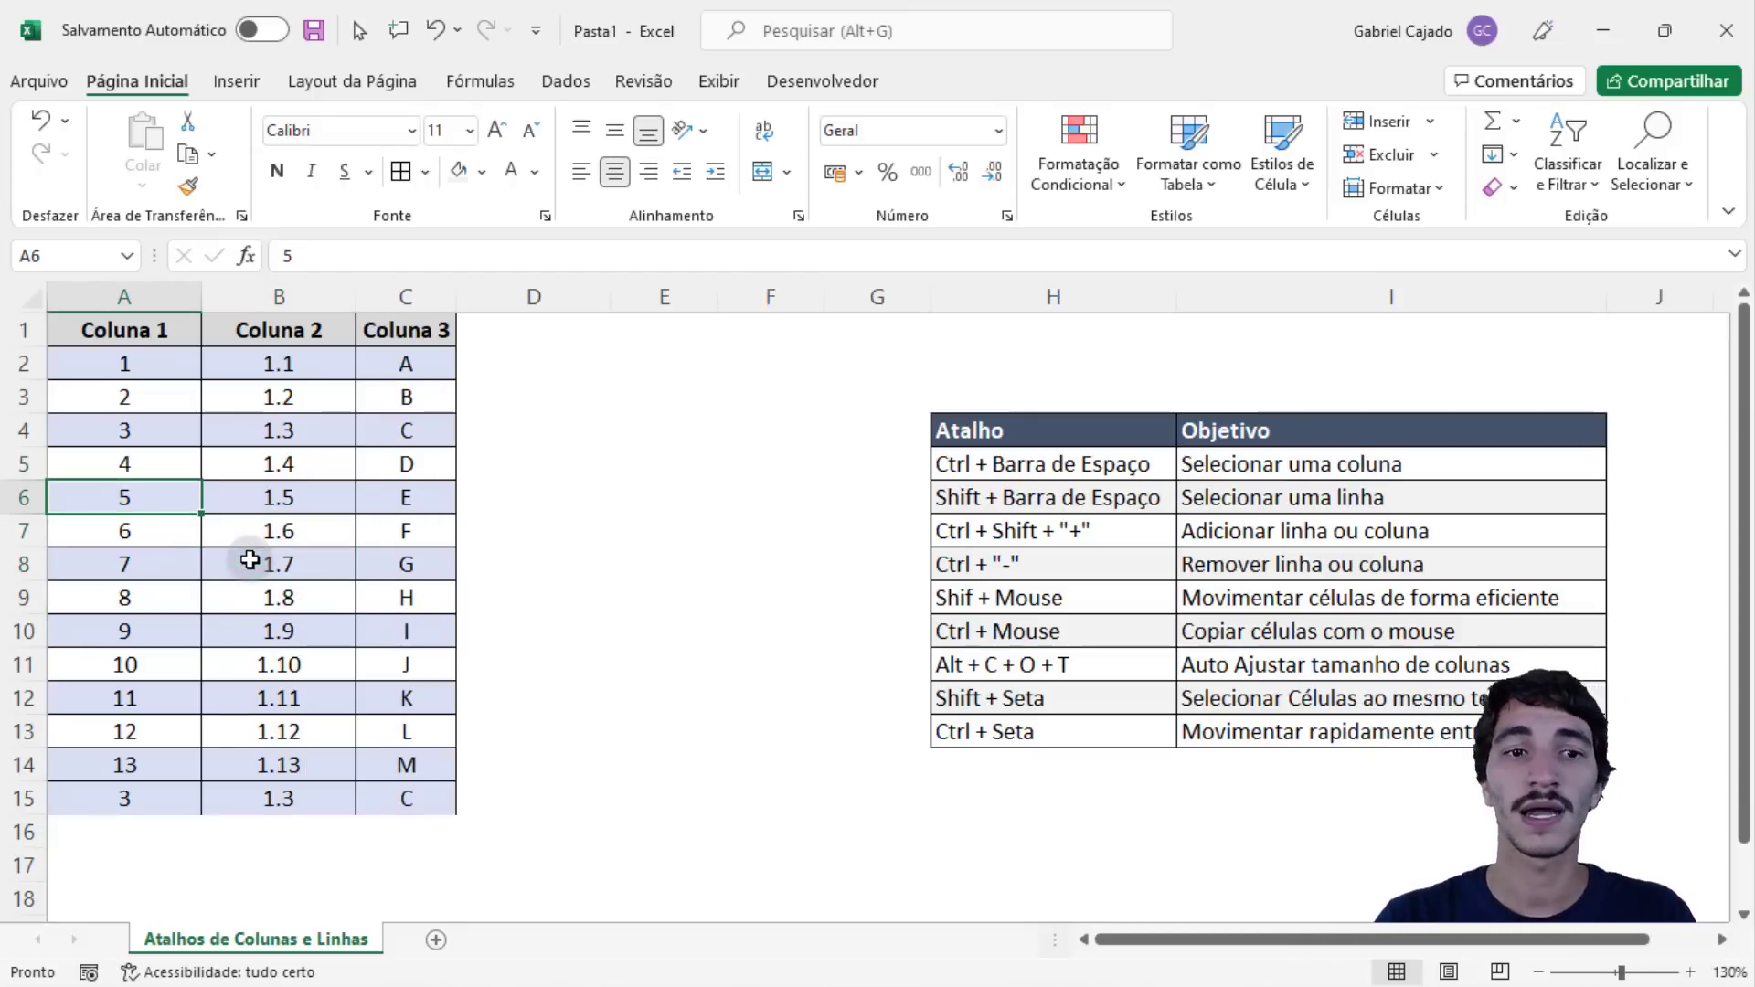
key("shift+Right")
key("shift+Right")
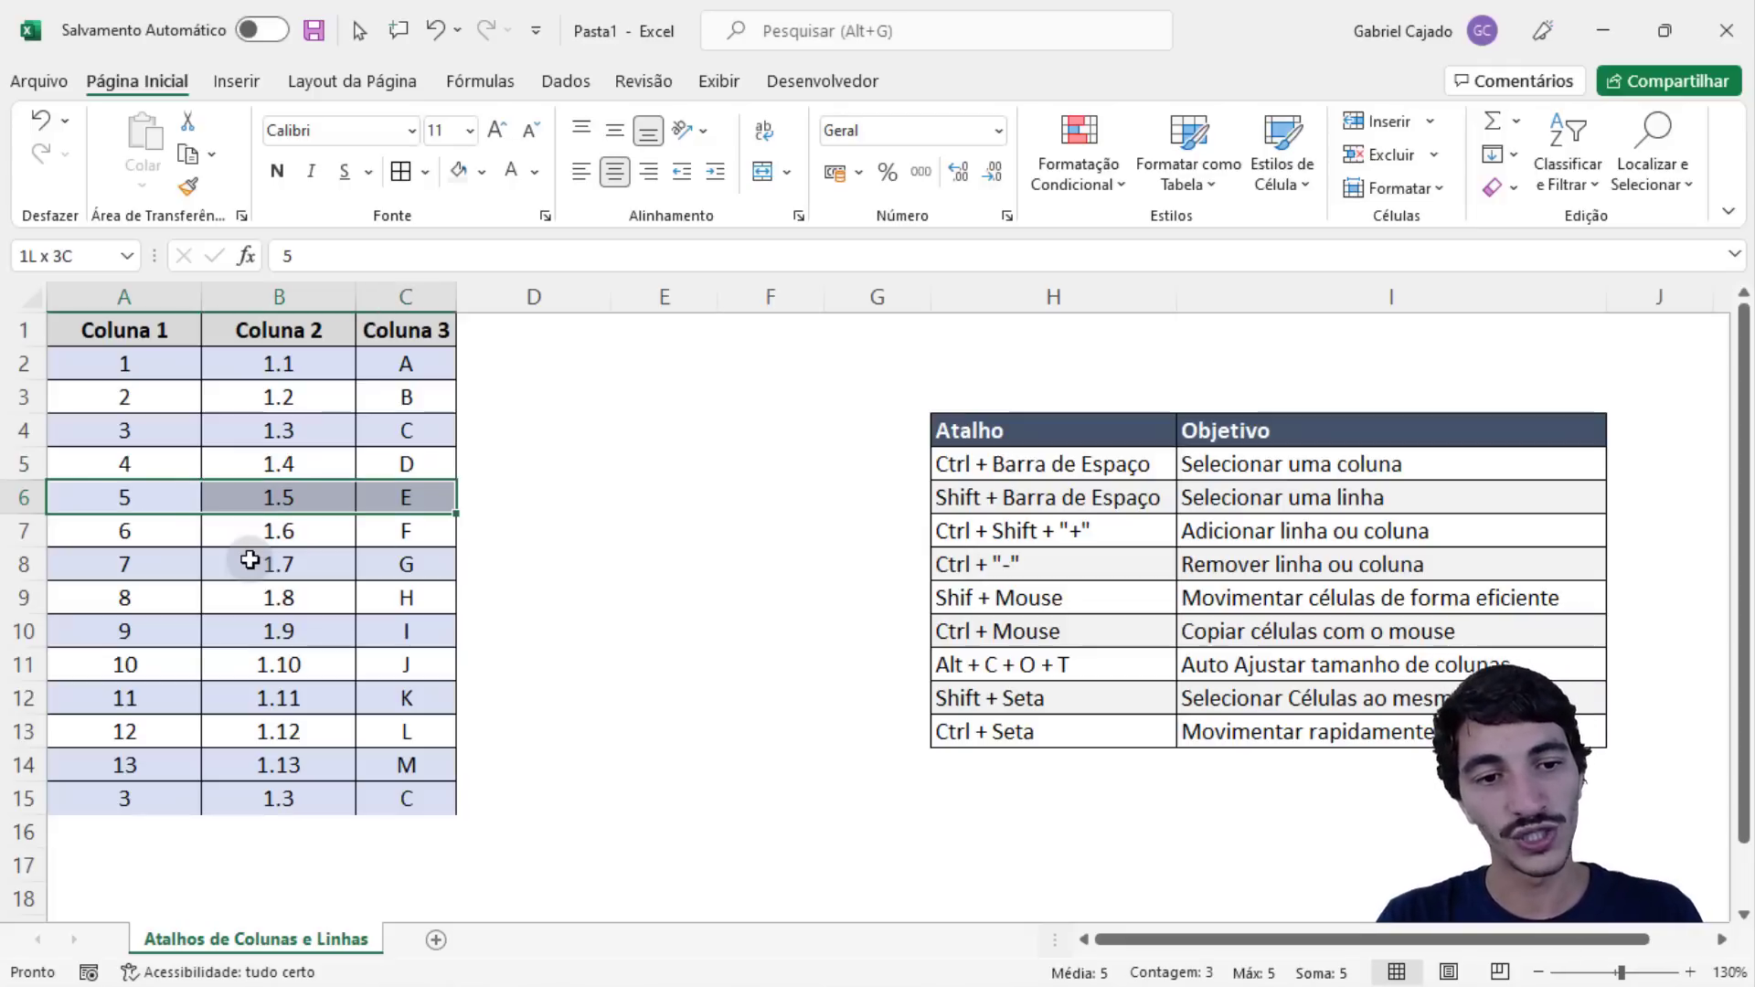
key("shift+Up")
key("shift+Up")
key("shift+Up")
key("shift+Up")
key("shift+Down")
key("shift+Down")
key("shift+Down")
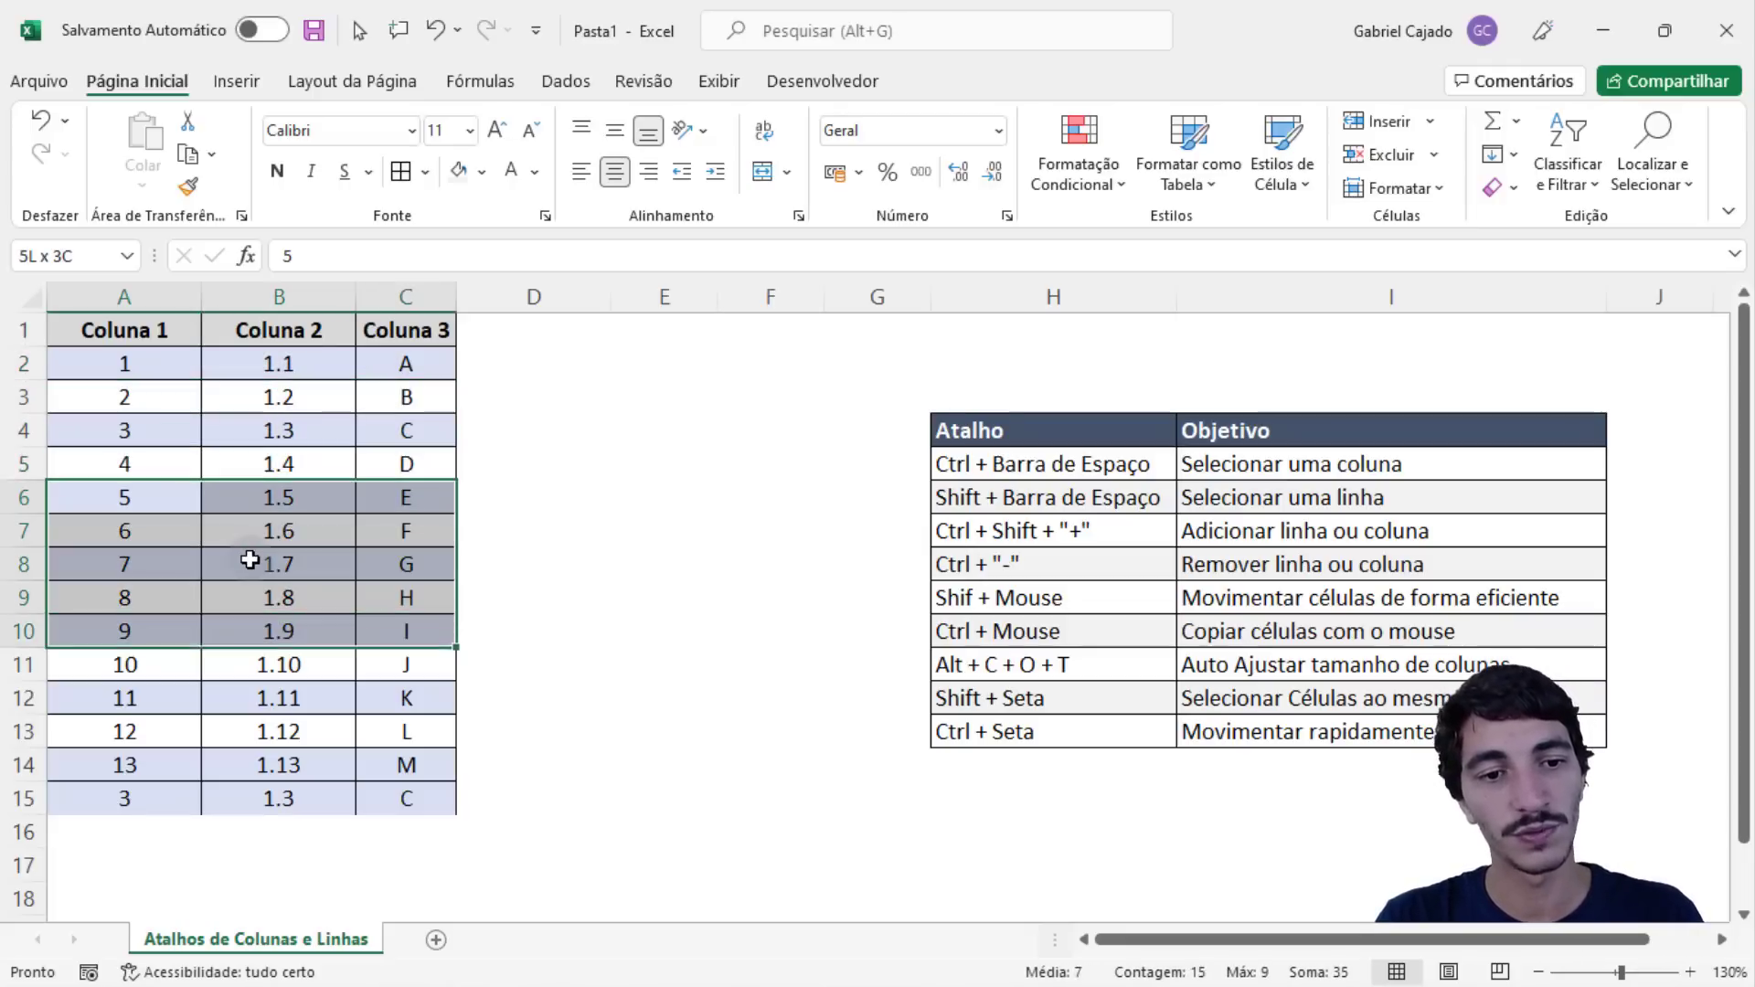
key("shift+Down")
key("shift+Down")
key("shift+Left")
key("shift+Left")
key("shift+Up")
key("shift+Up")
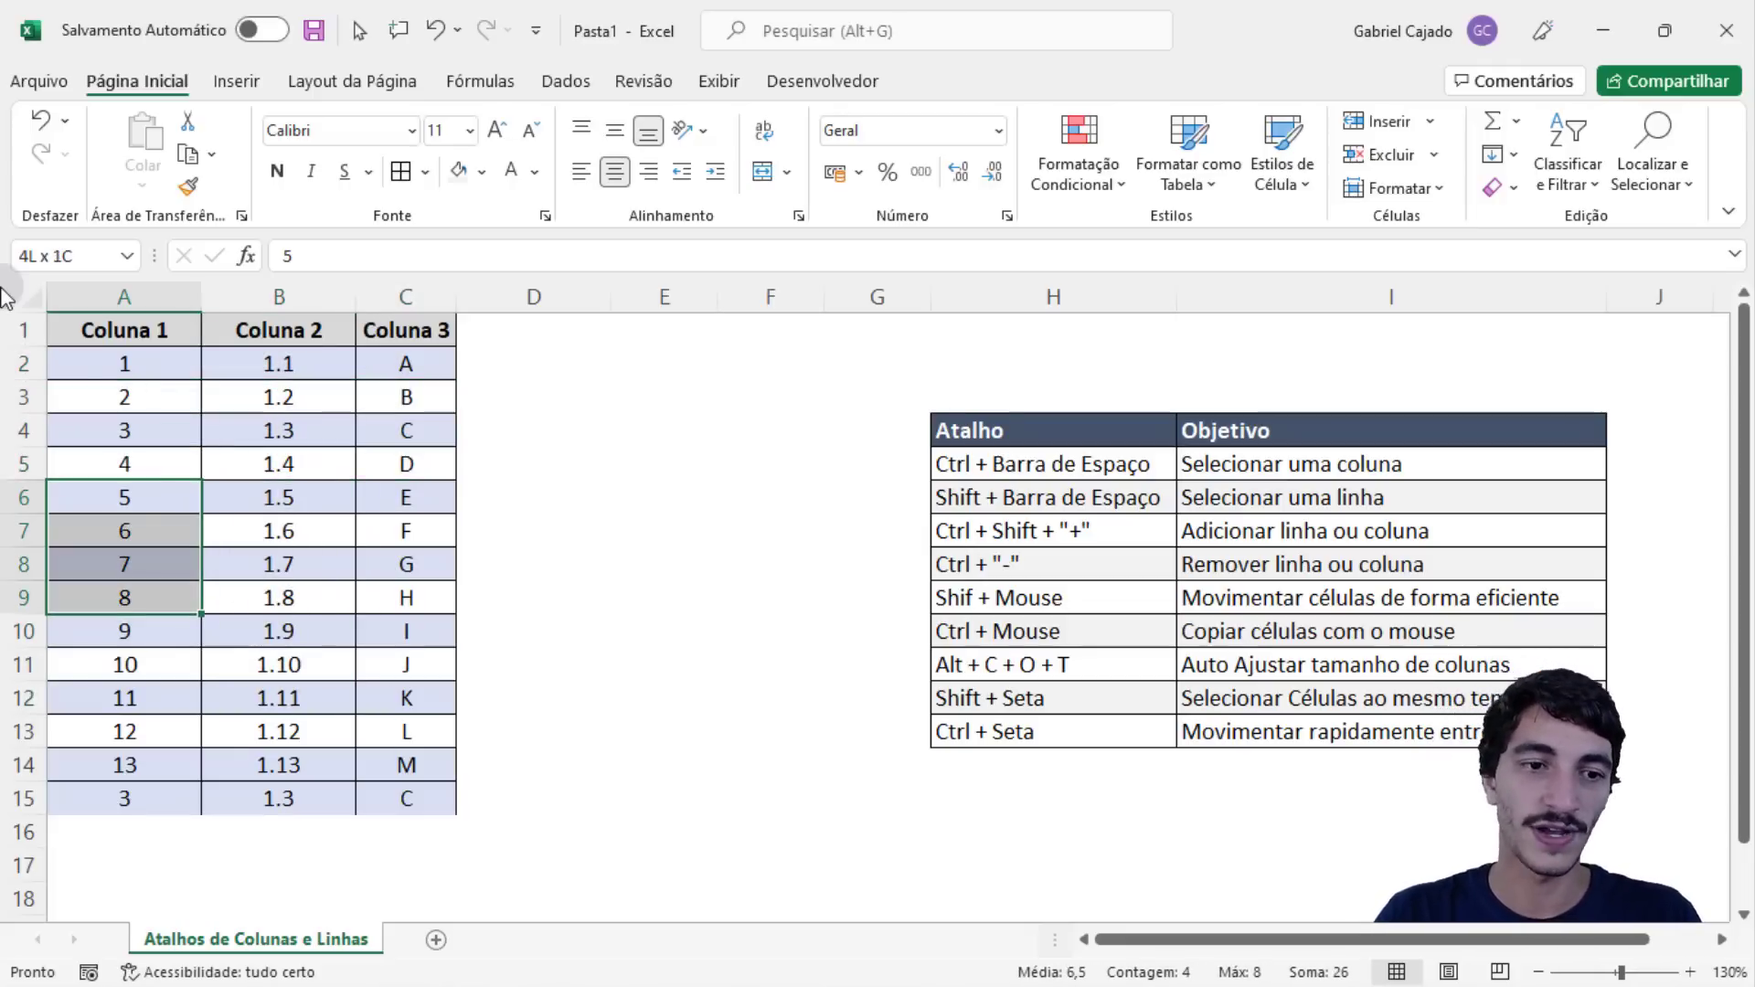
left_click_drag(108, 395, 771, 564)
scroll(272, 508, "up", 1)
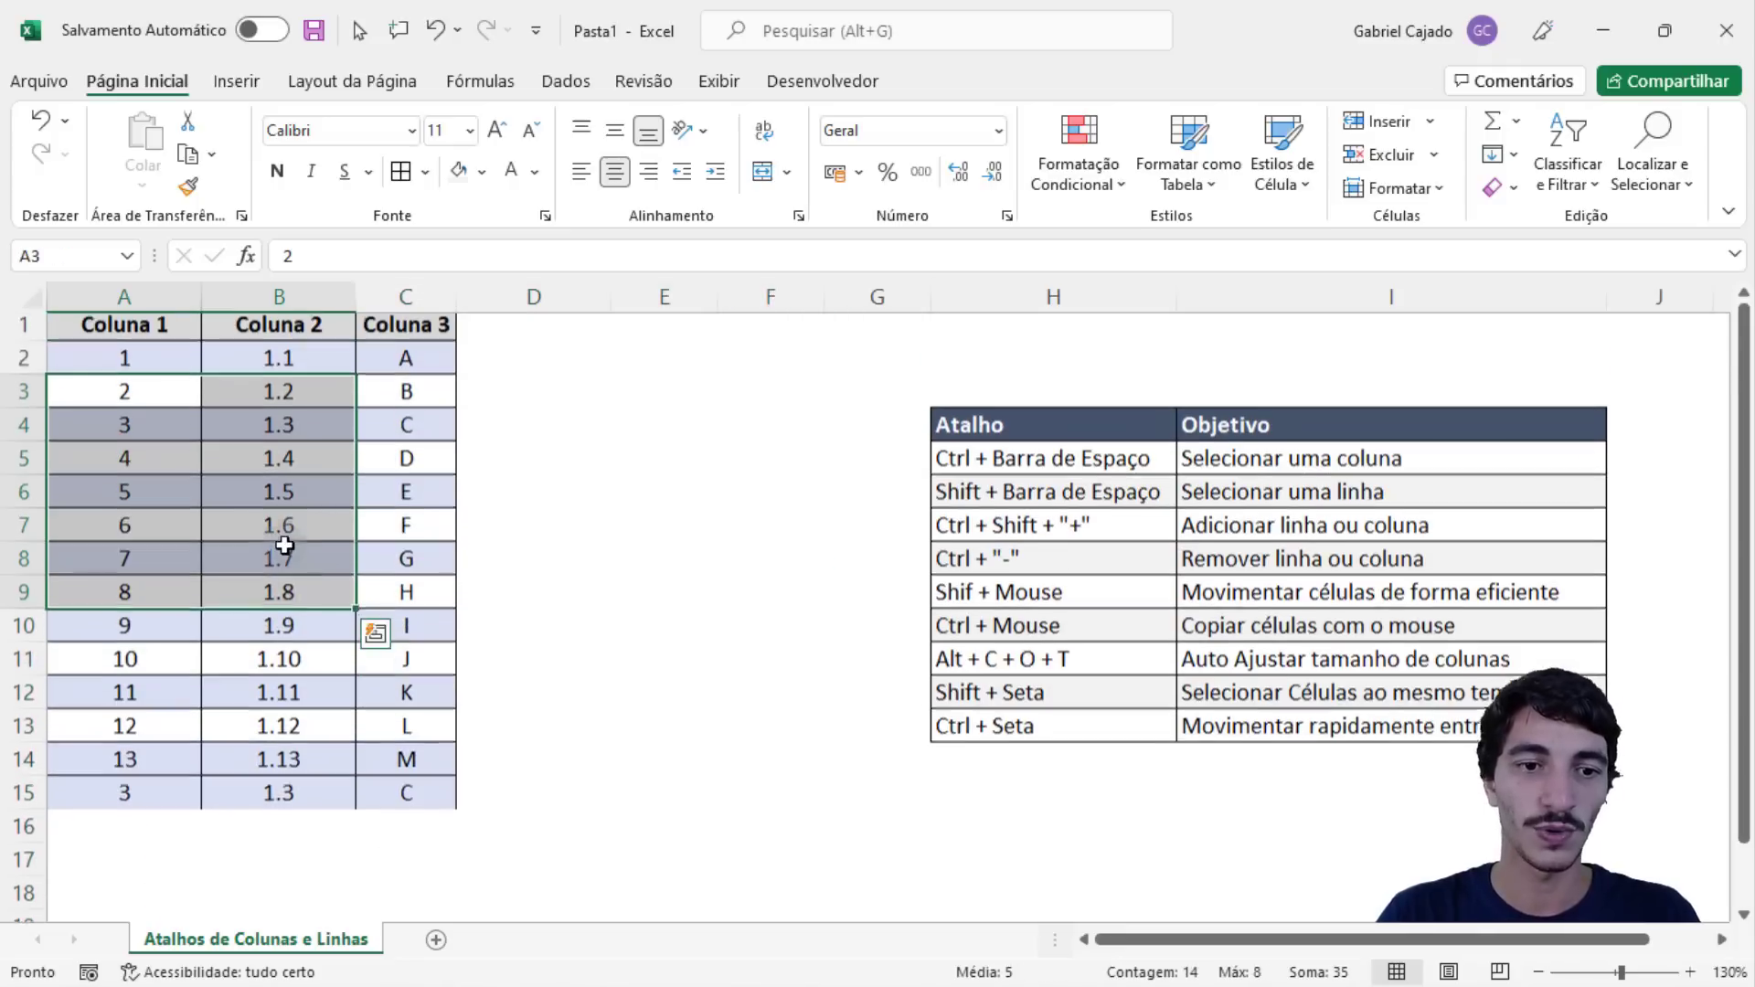
key("shift+Left")
key("shift+Left")
key("shift+Left")
key("shift+Up")
key("shift+Up")
key("shift+Left")
key("shift+Right")
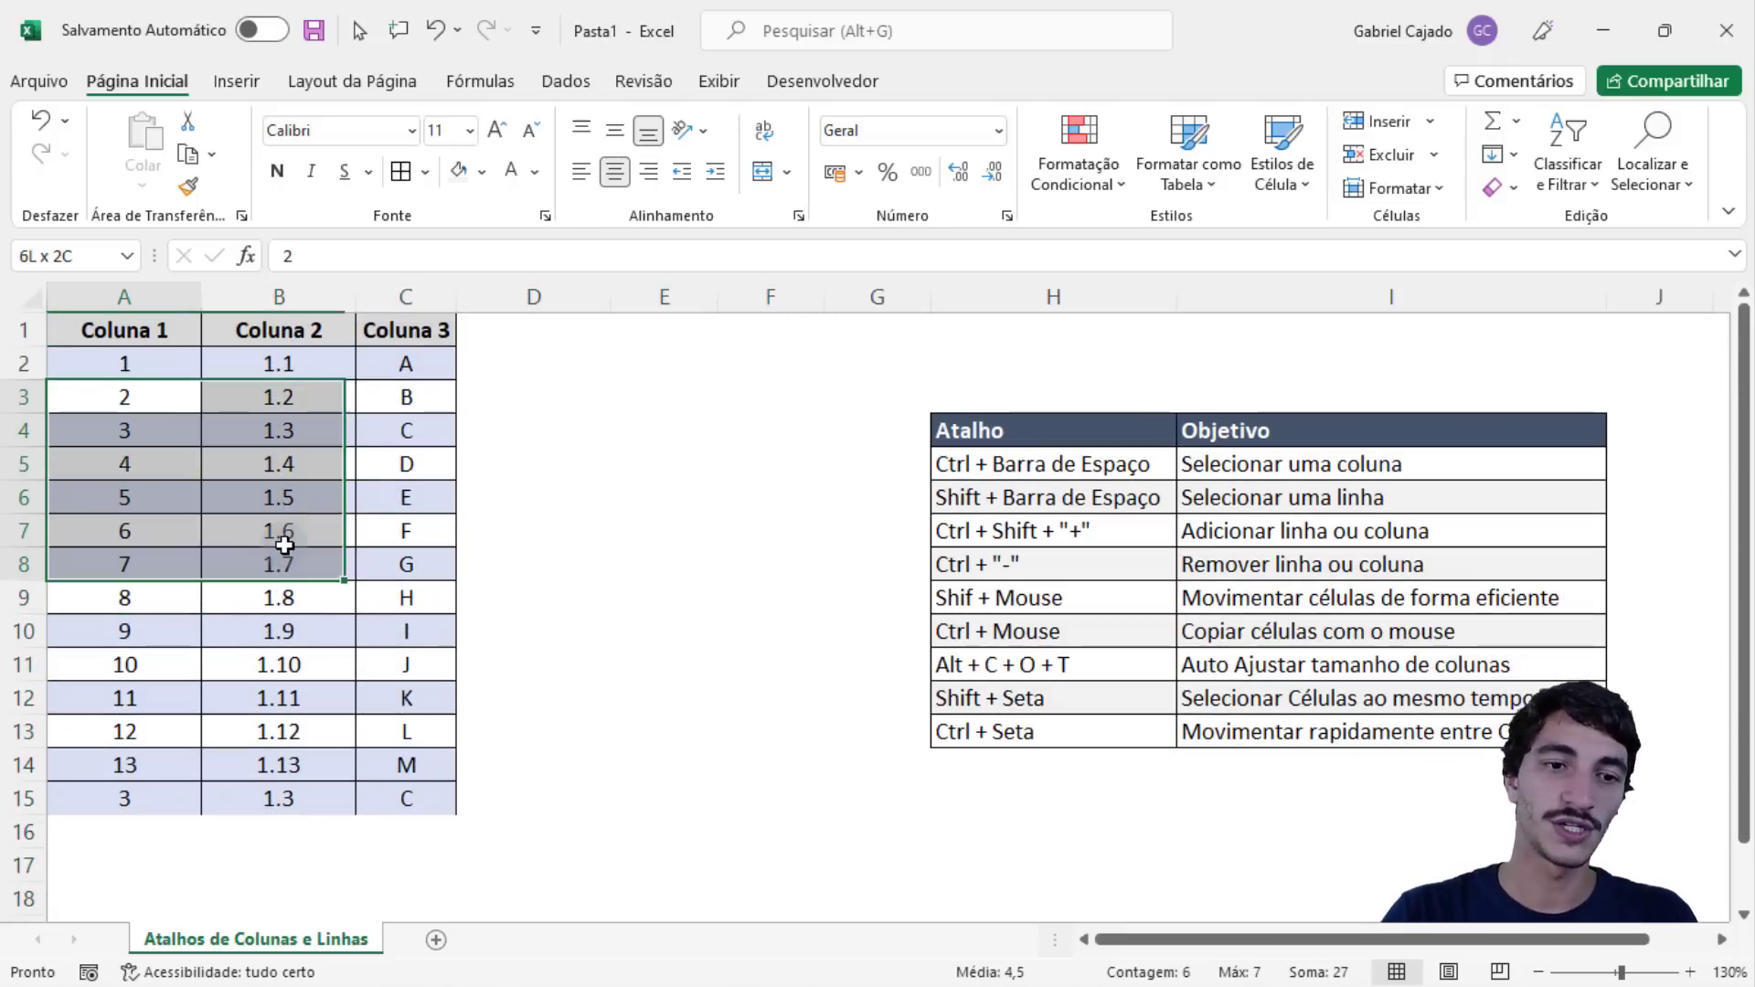
key("shift+Right")
key("shift+Right")
key("shift+Left")
key("ctrl+Home")
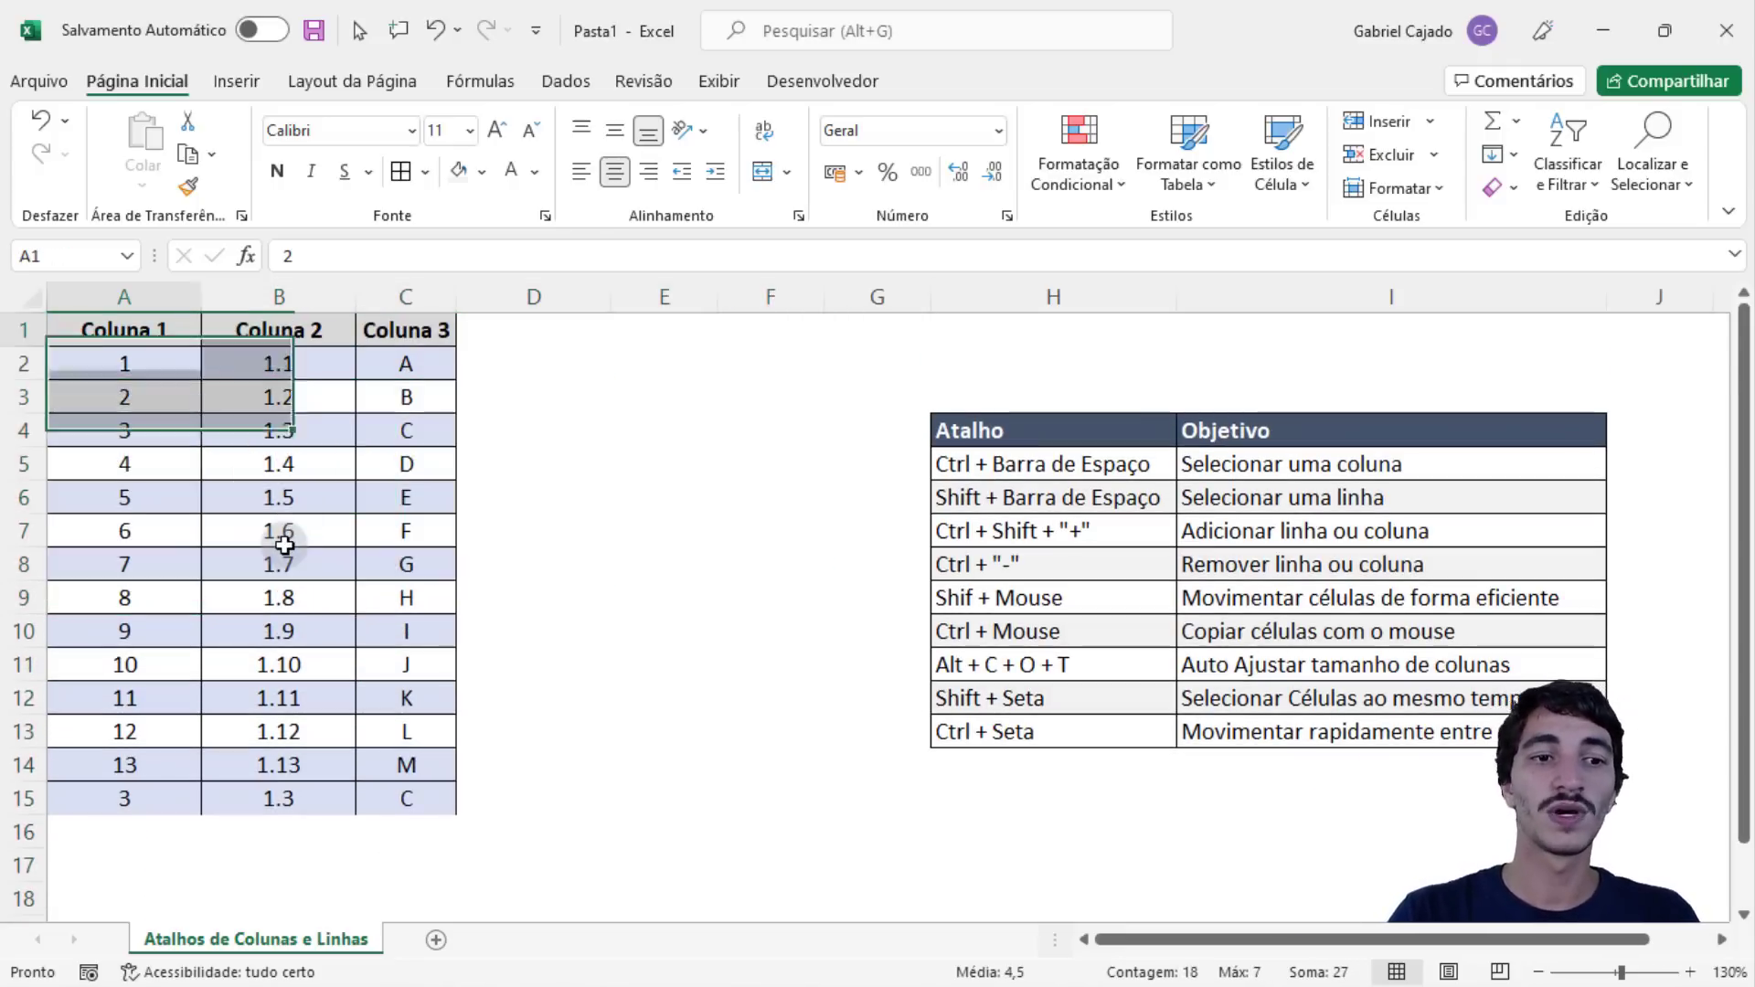
key("ctrl+Down")
key("ctrl+Right")
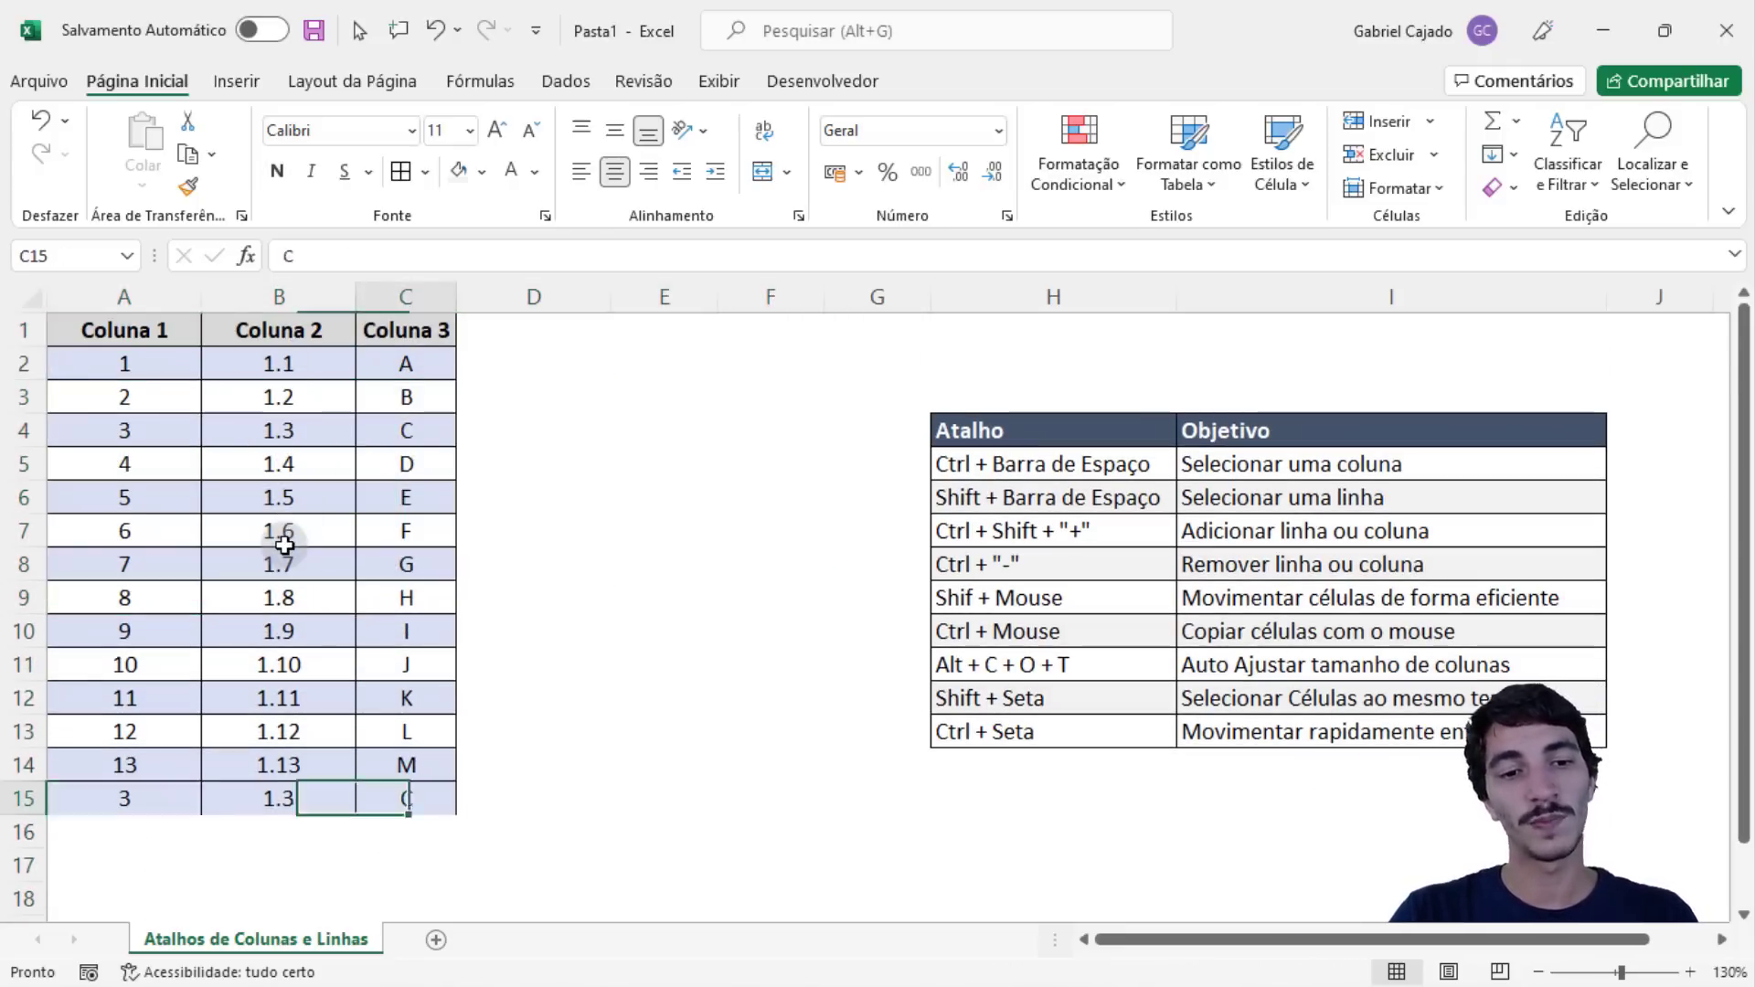
key("ctrl+Up")
key("ctrl+Left")
key("ctrl+Down")
key("ctrl+Right")
key("ctrl+Up")
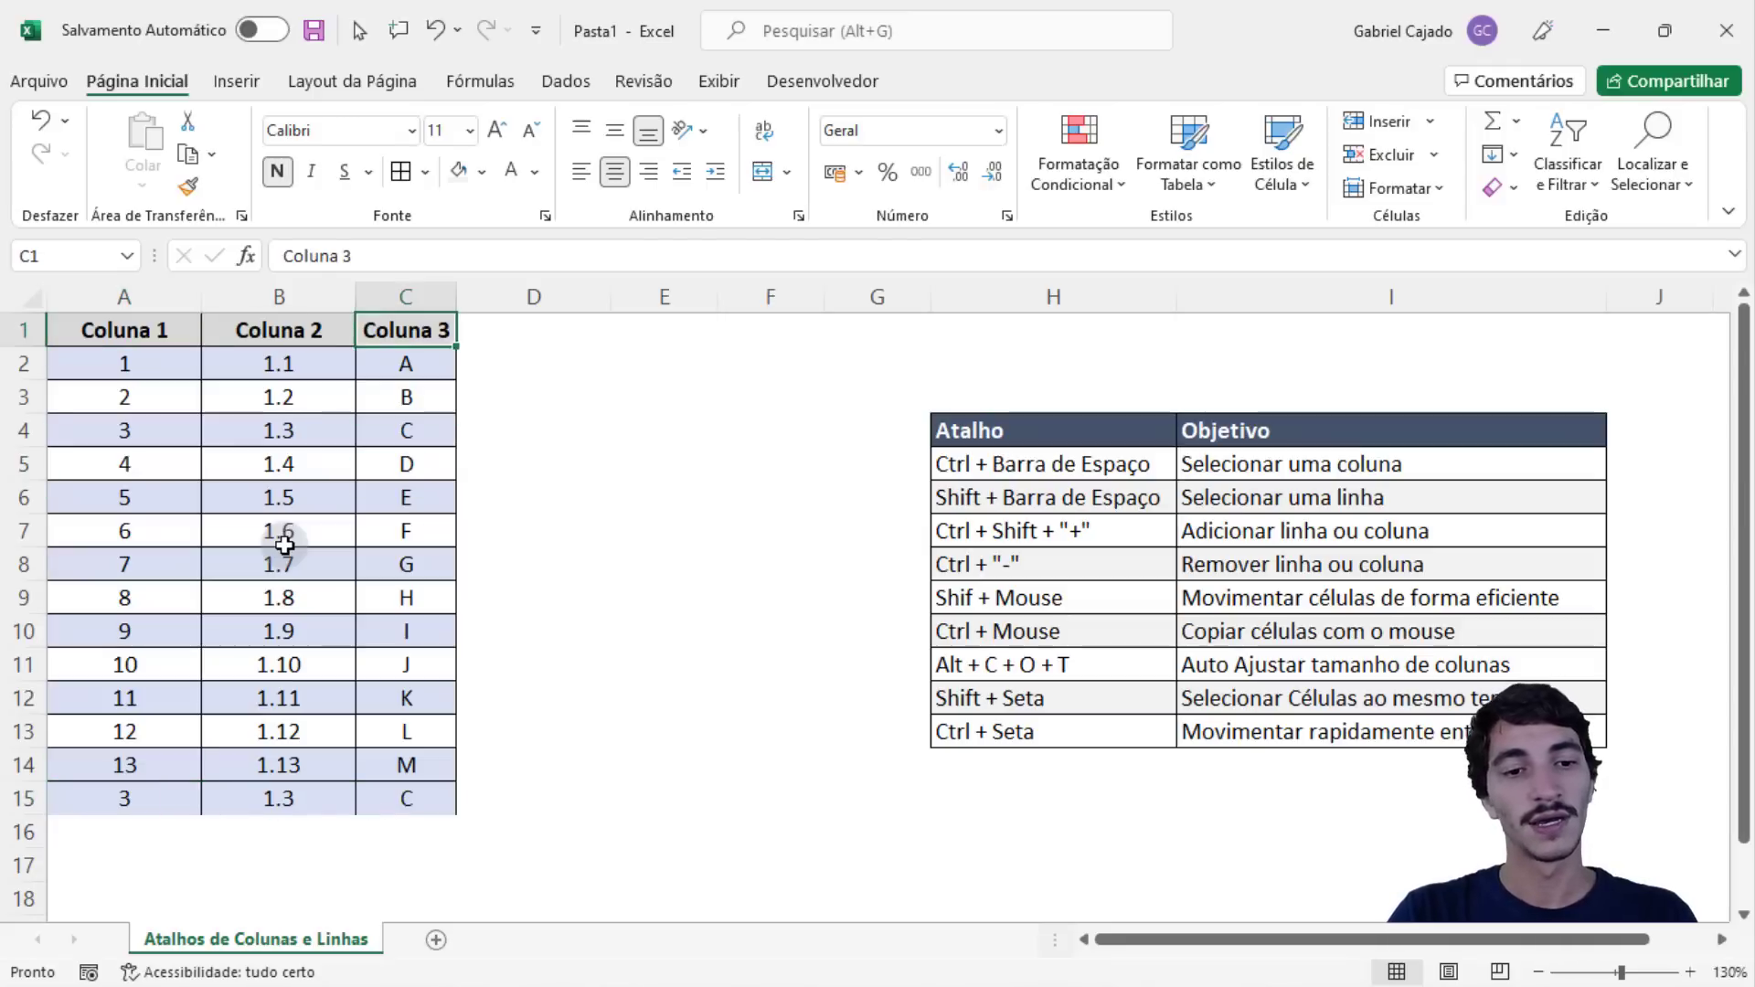
key("ctrl+Left")
key("ctrl+Down")
key("ctrl+Right")
key("ctrl+Up")
key("ctrl+Left")
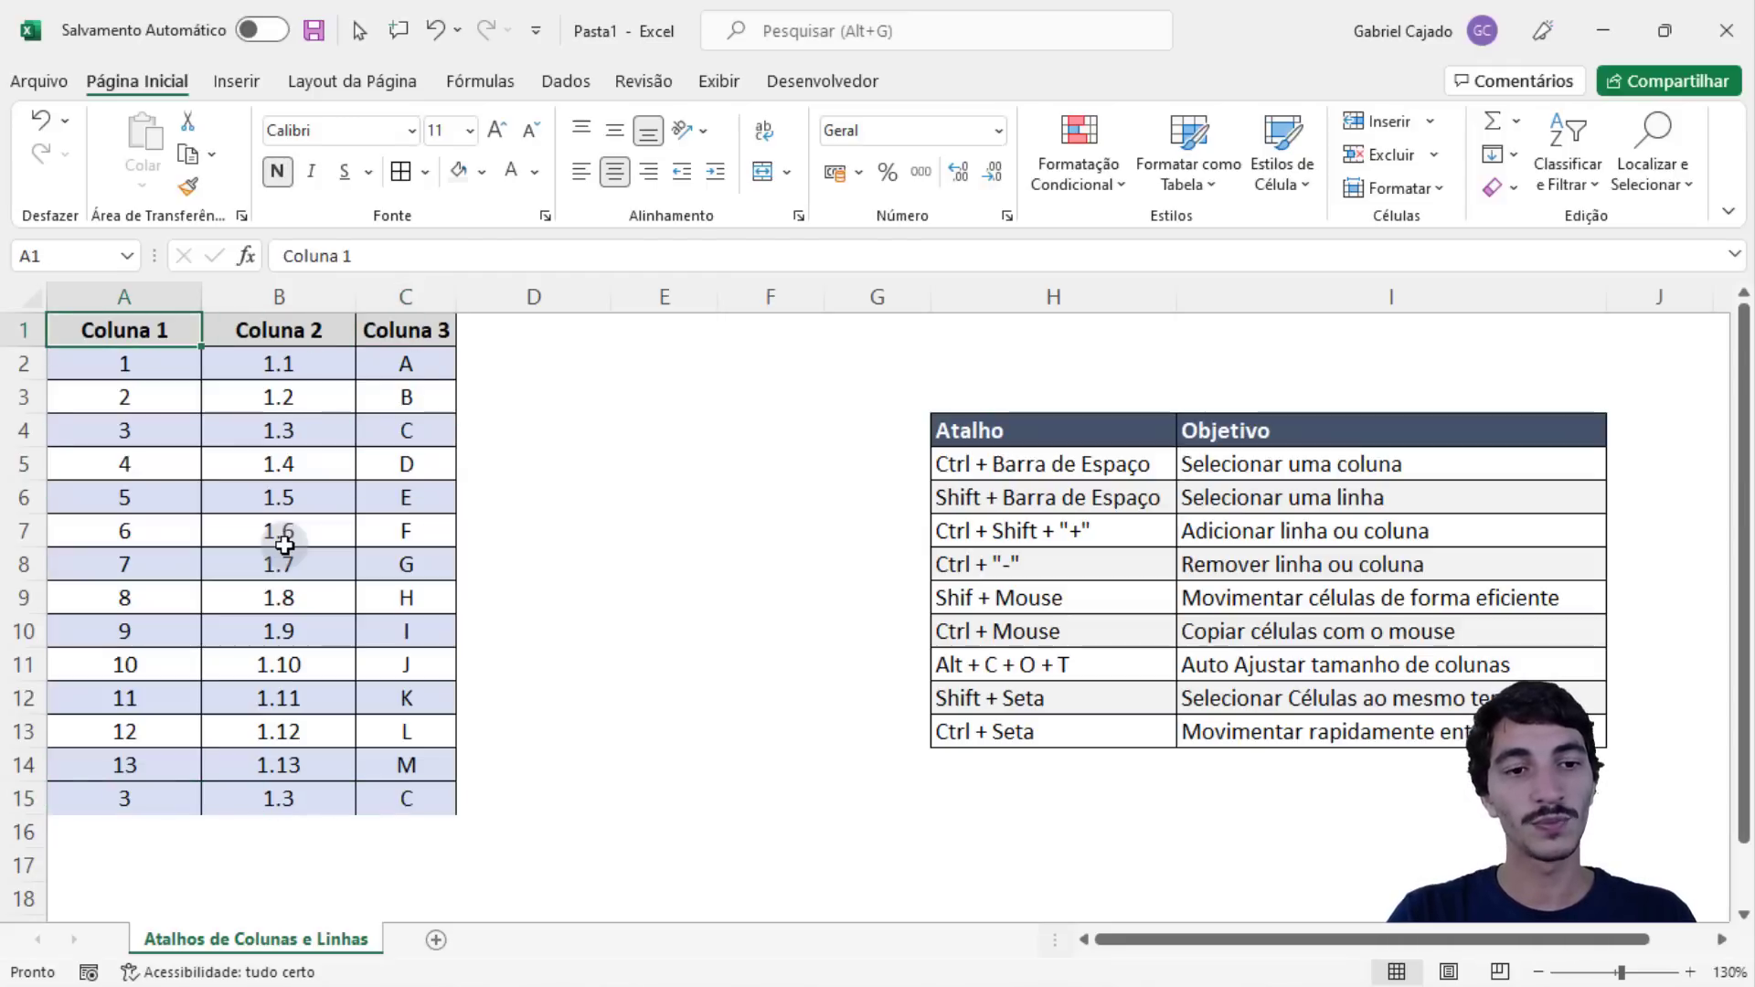
key("ctrl+Down")
key("ctrl+Up")
key("ctrl+Right")
key("ctrl+Left")
key("ctrl+Down")
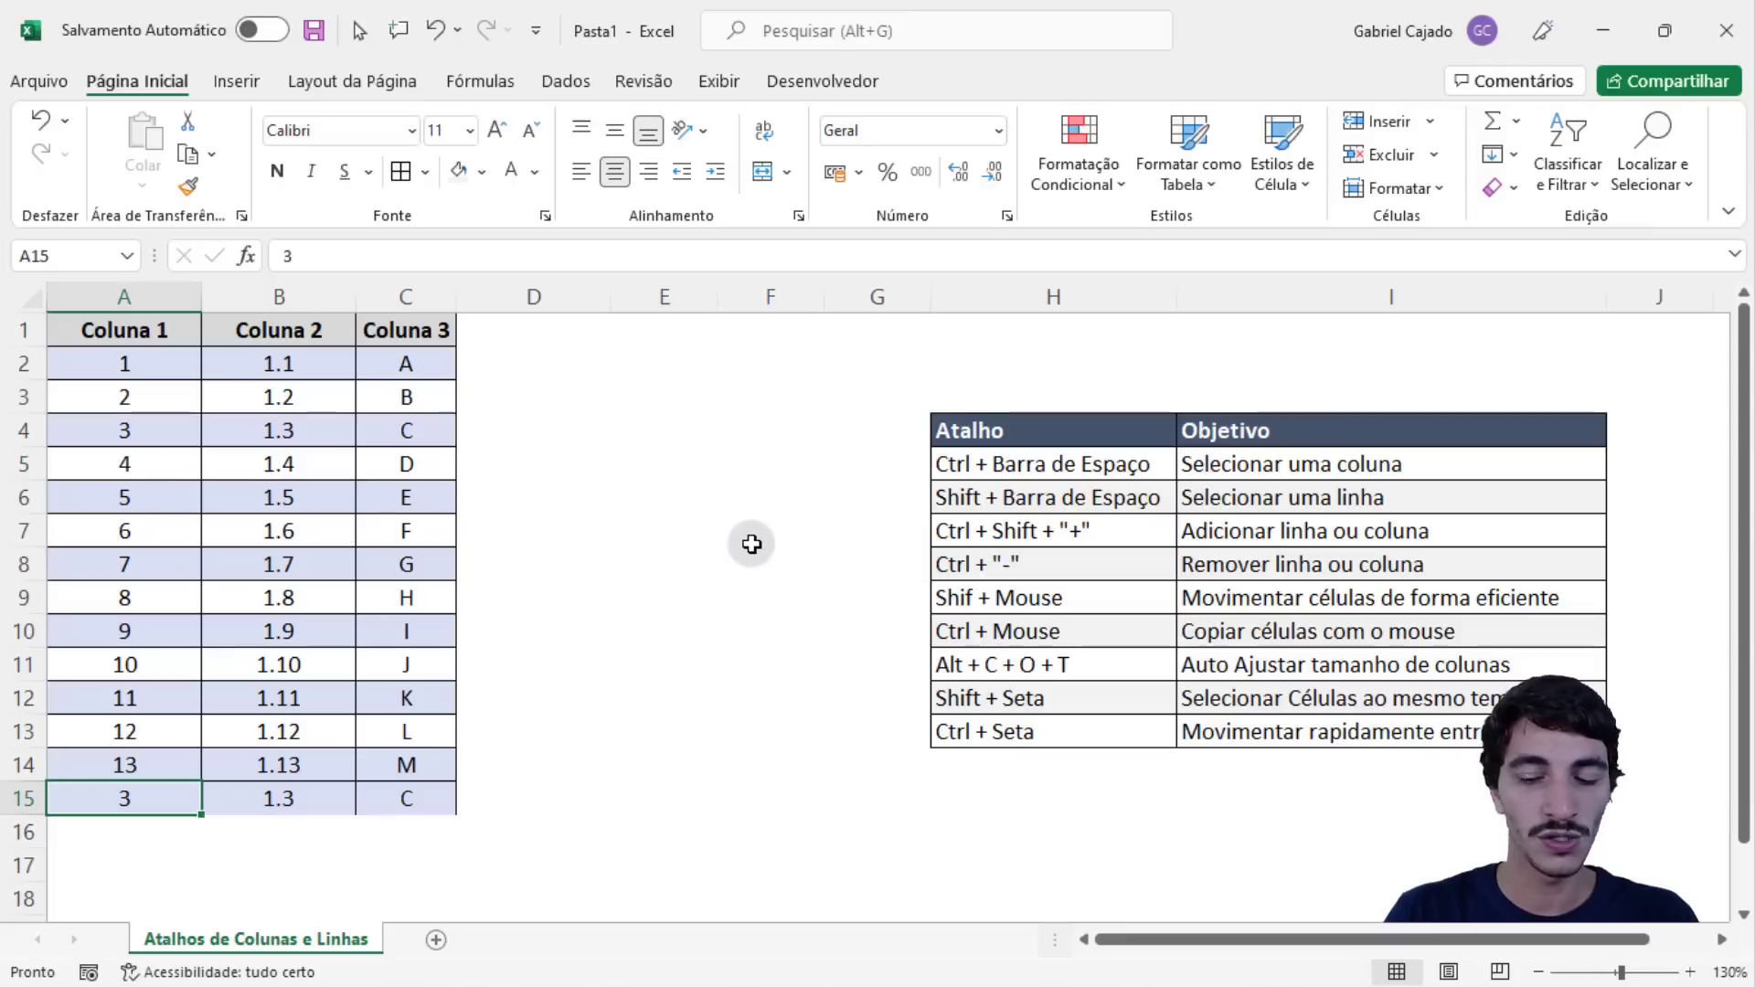
key("ctrl+Up")
key("ctrl+Right")
key("ctrl+Down")
key("ctrl+Left")
key("ctrl+Up")
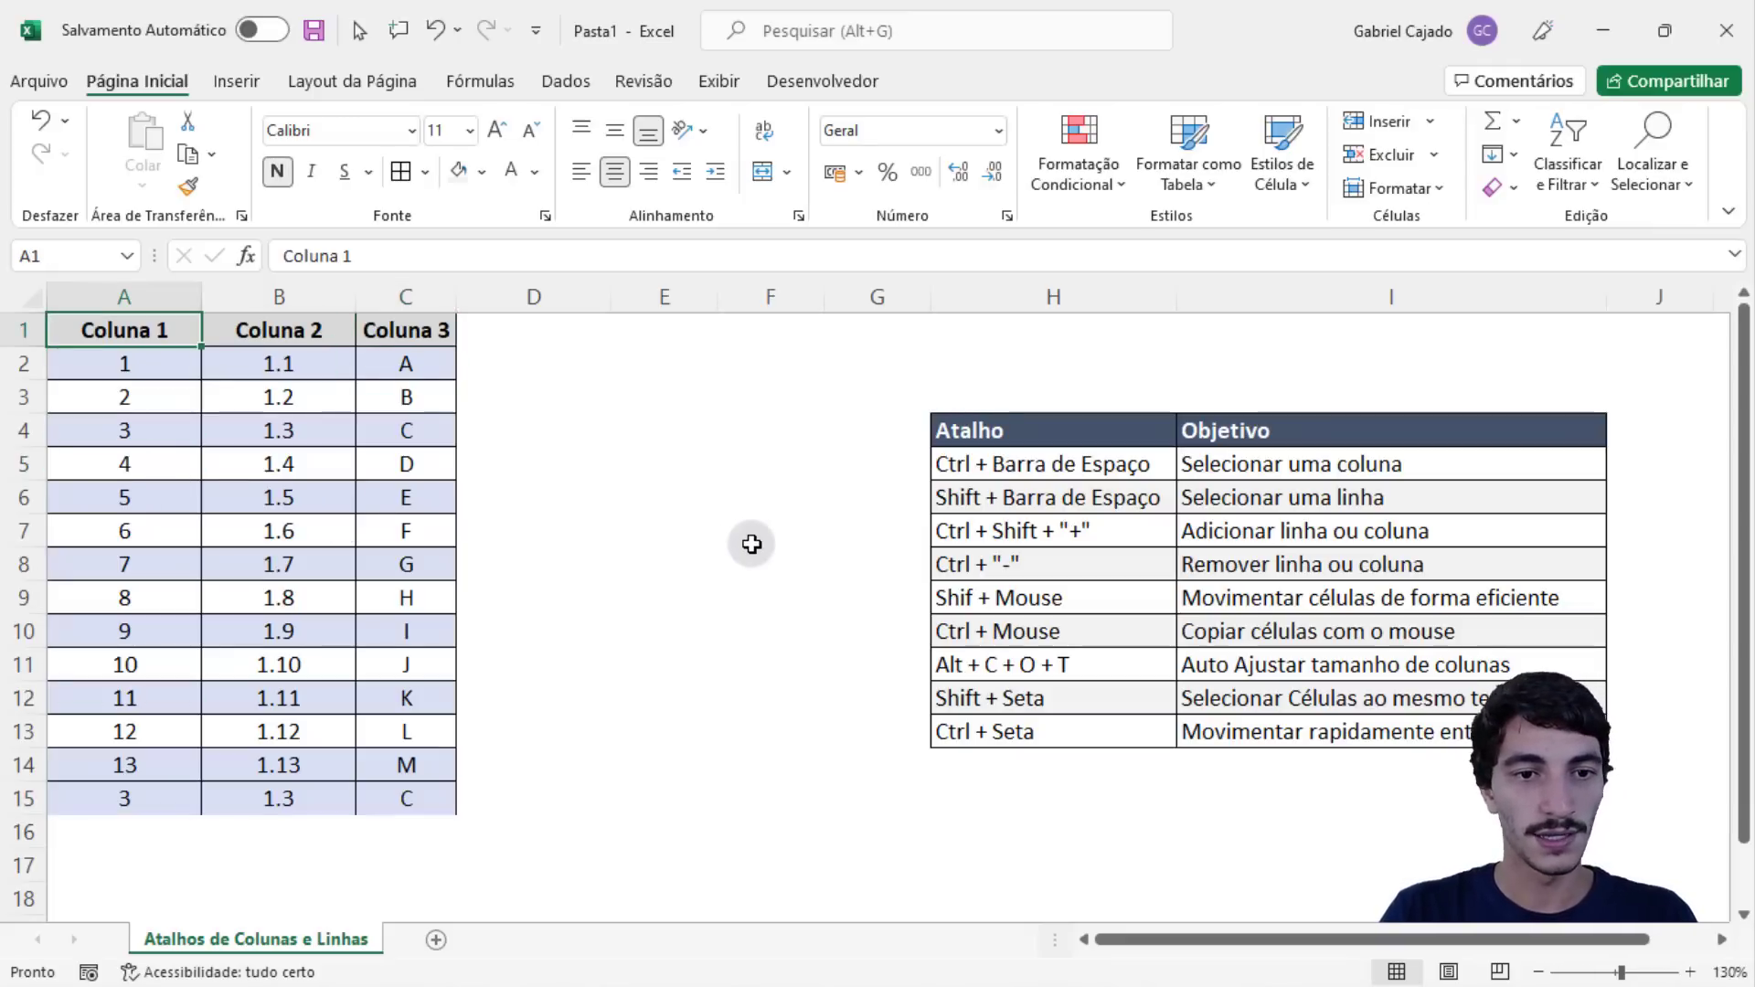
key("ctrl+Right")
key("ctrl+Down")
key("ctrl+Left")
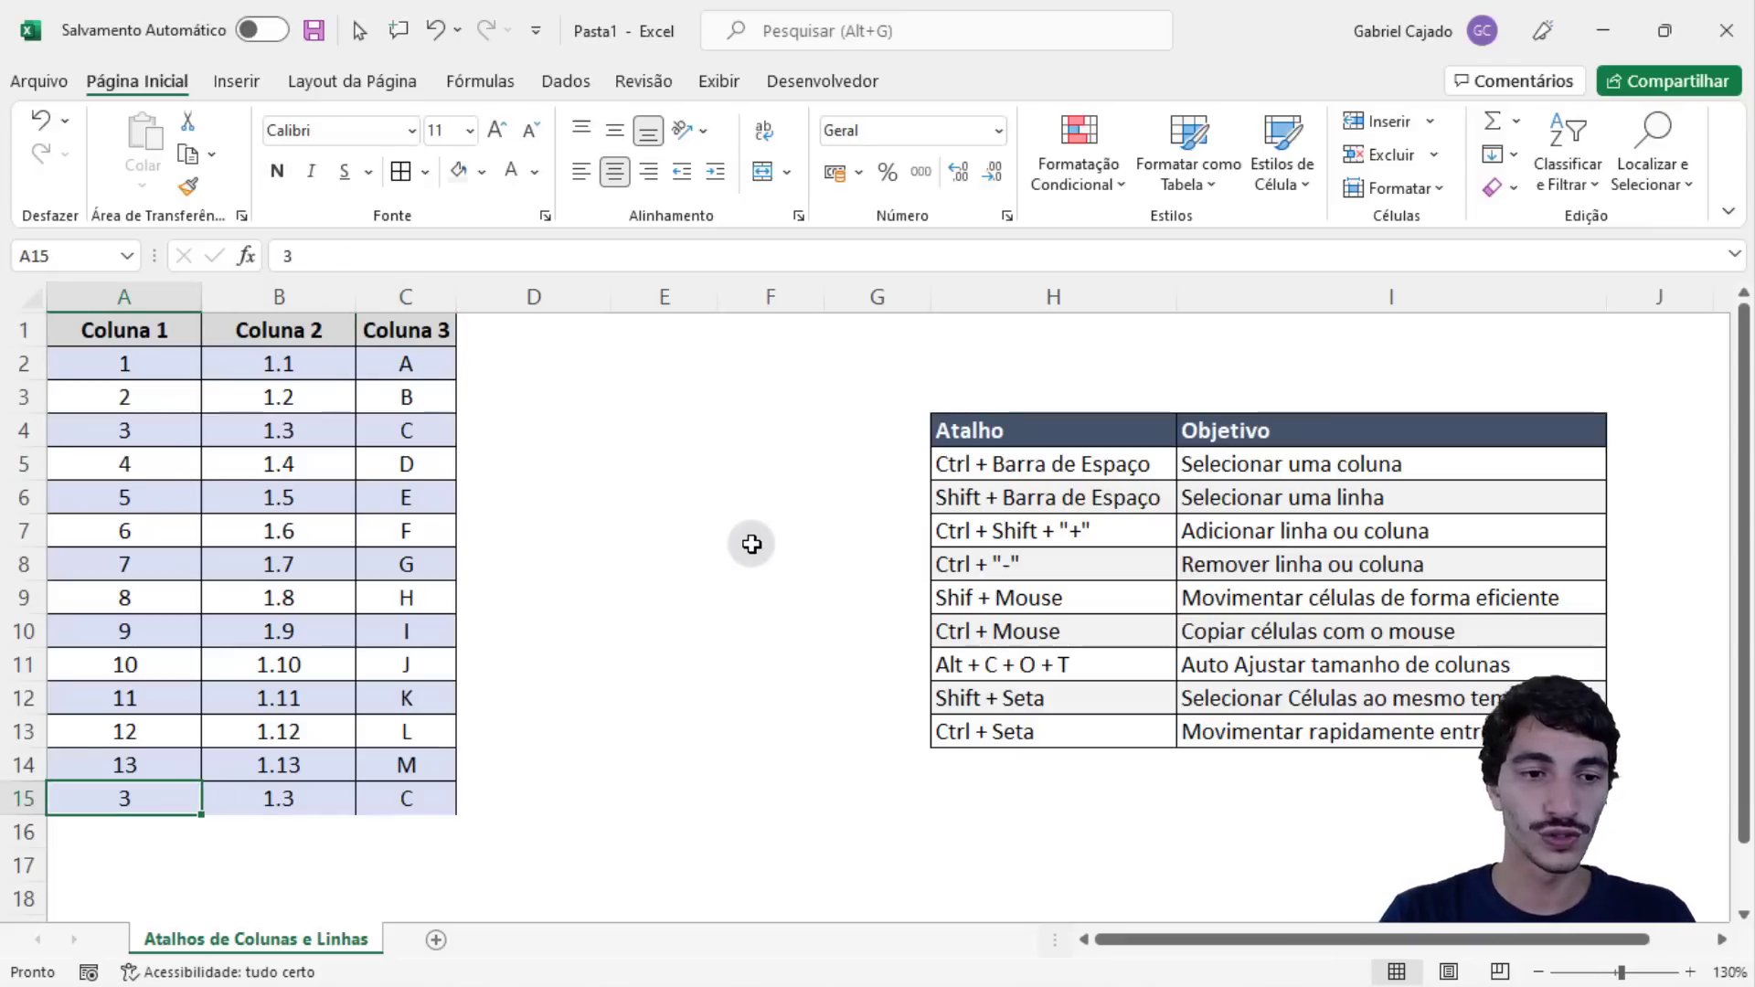
- Extend the selection from A15 up column A, then return to cell A1
key("ctrl+shift+Up")
key("shift+Right")
key("shift+Right")
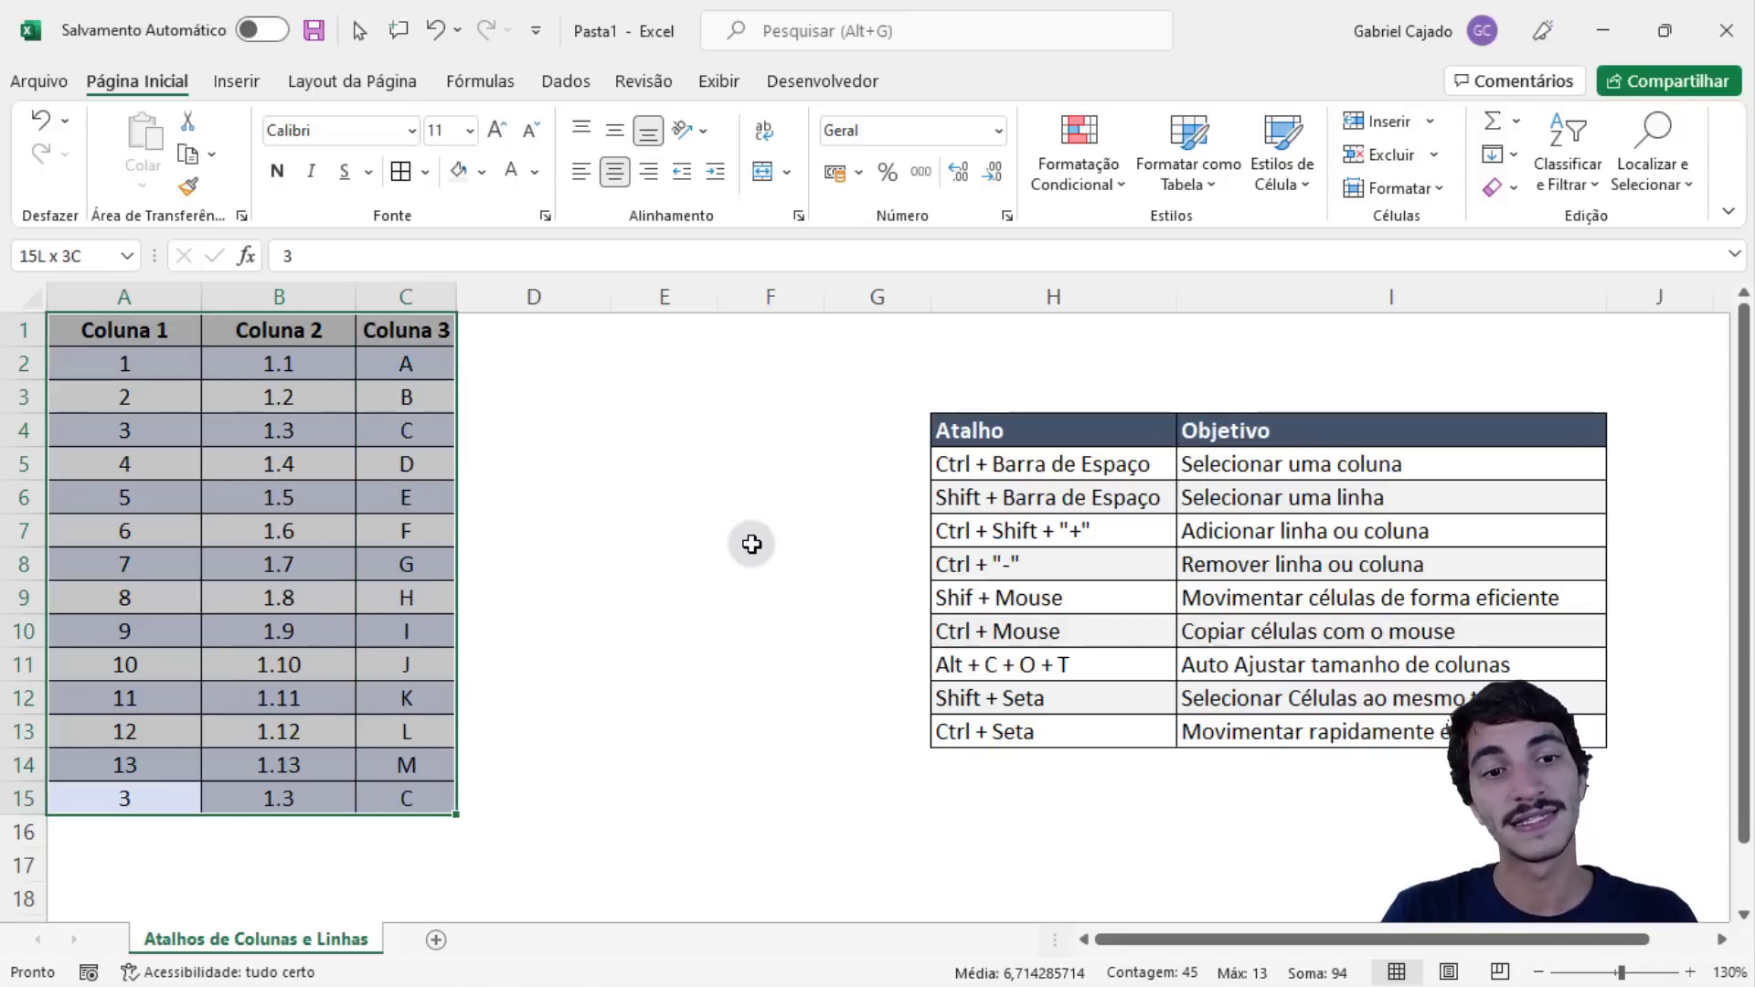
key("shift+Left")
key("shift+Left")
key("shift+Right")
key("shift+Right")
key("Up")
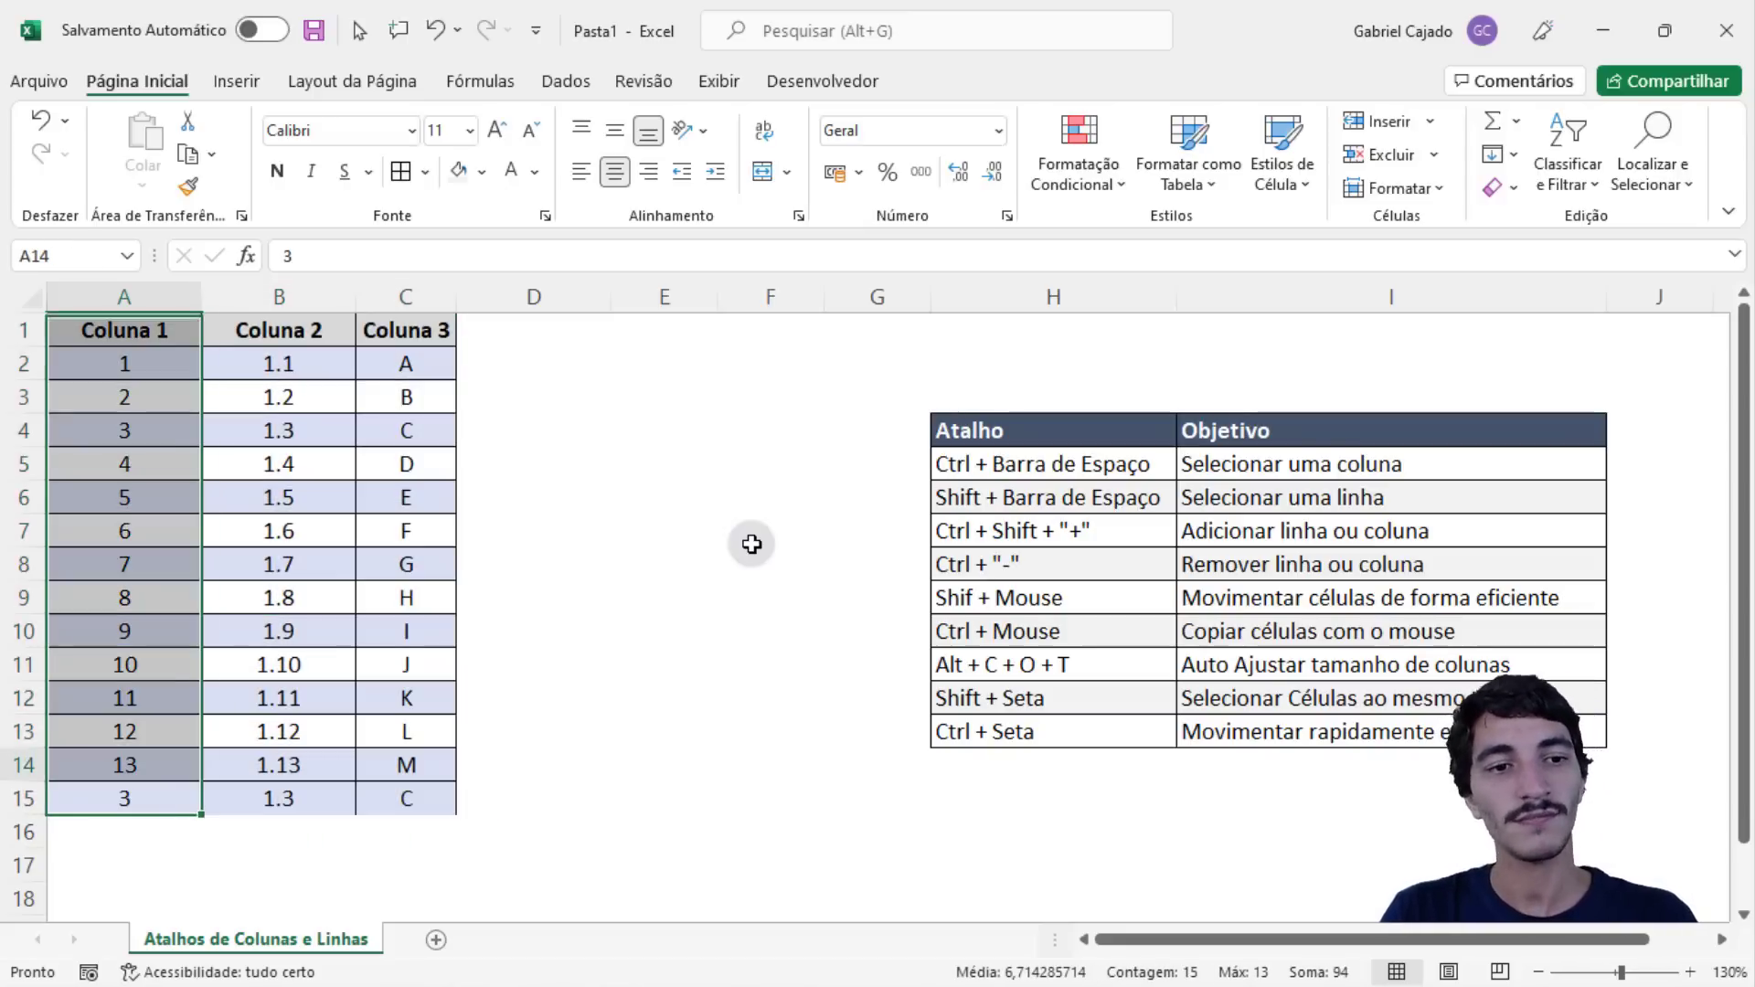
key("ctrl+Up")
- Select the table from A1 down to row 15 across columns A–C
key("shift+Right")
key("shift+Right")
key("ctrl+shift+Down")
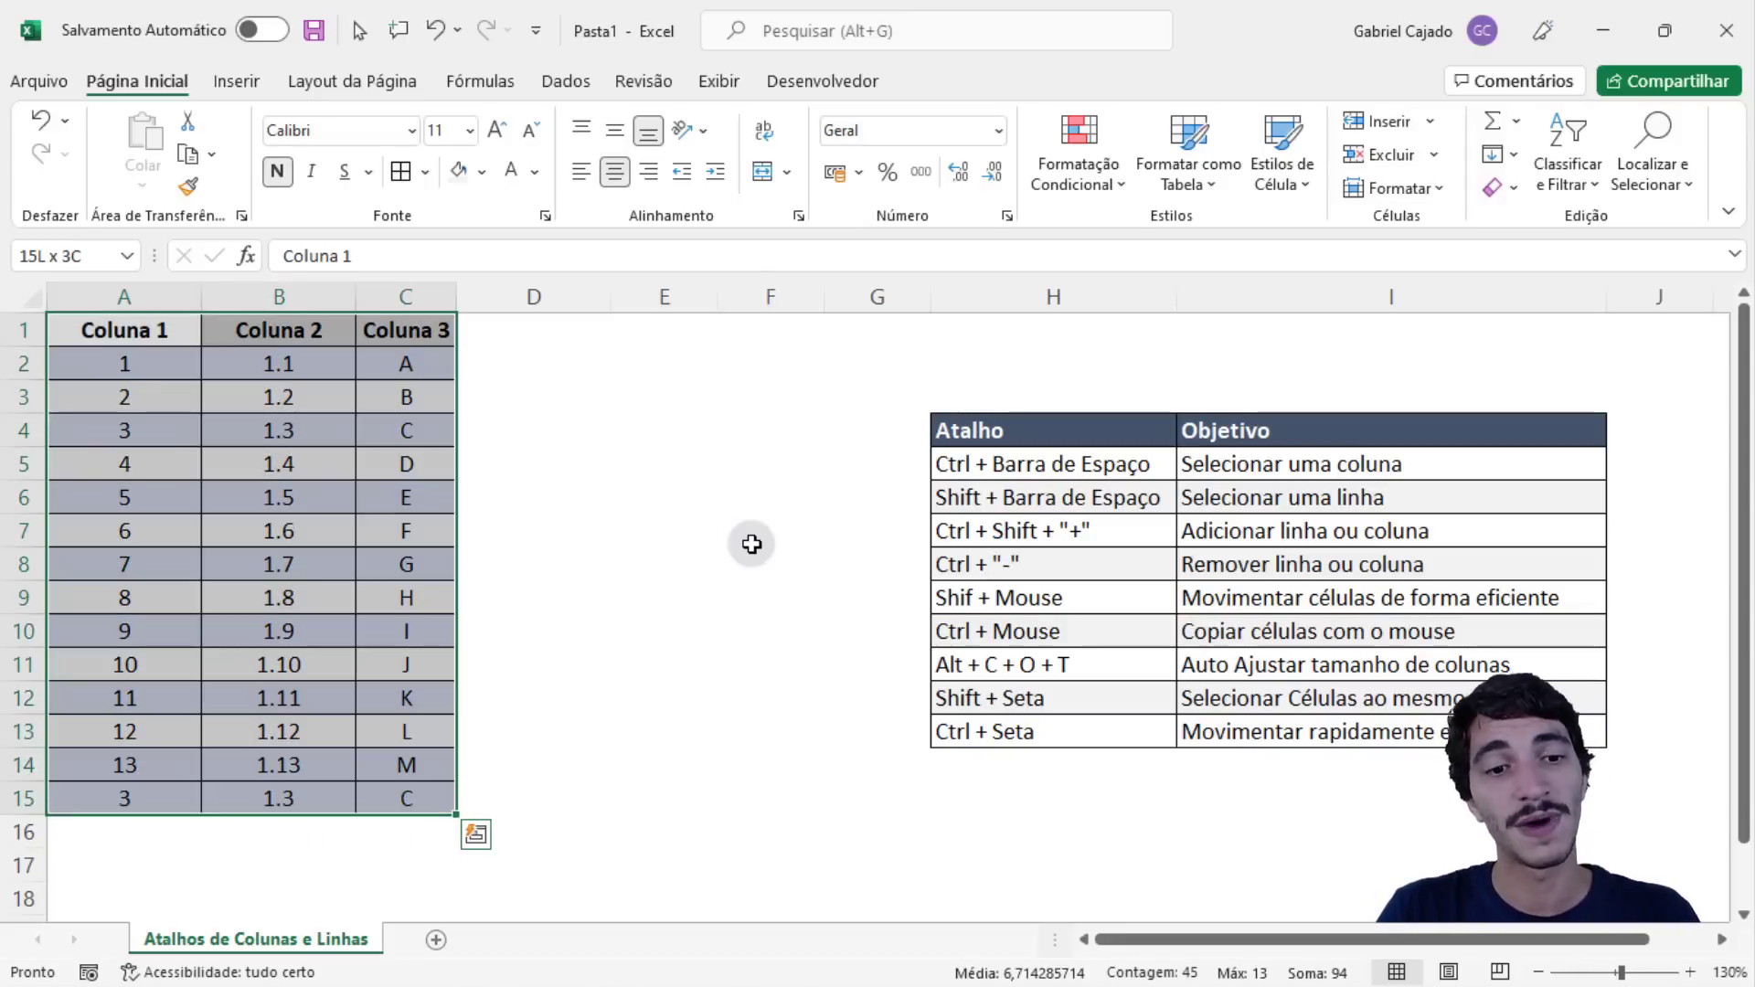
key("shift+Left")
key("shift+Left")
key("shift+Right")
key("shift+Right")
key("shift+Left")
key("shift+Left")
key("shift+Right")
key("shift+Right")
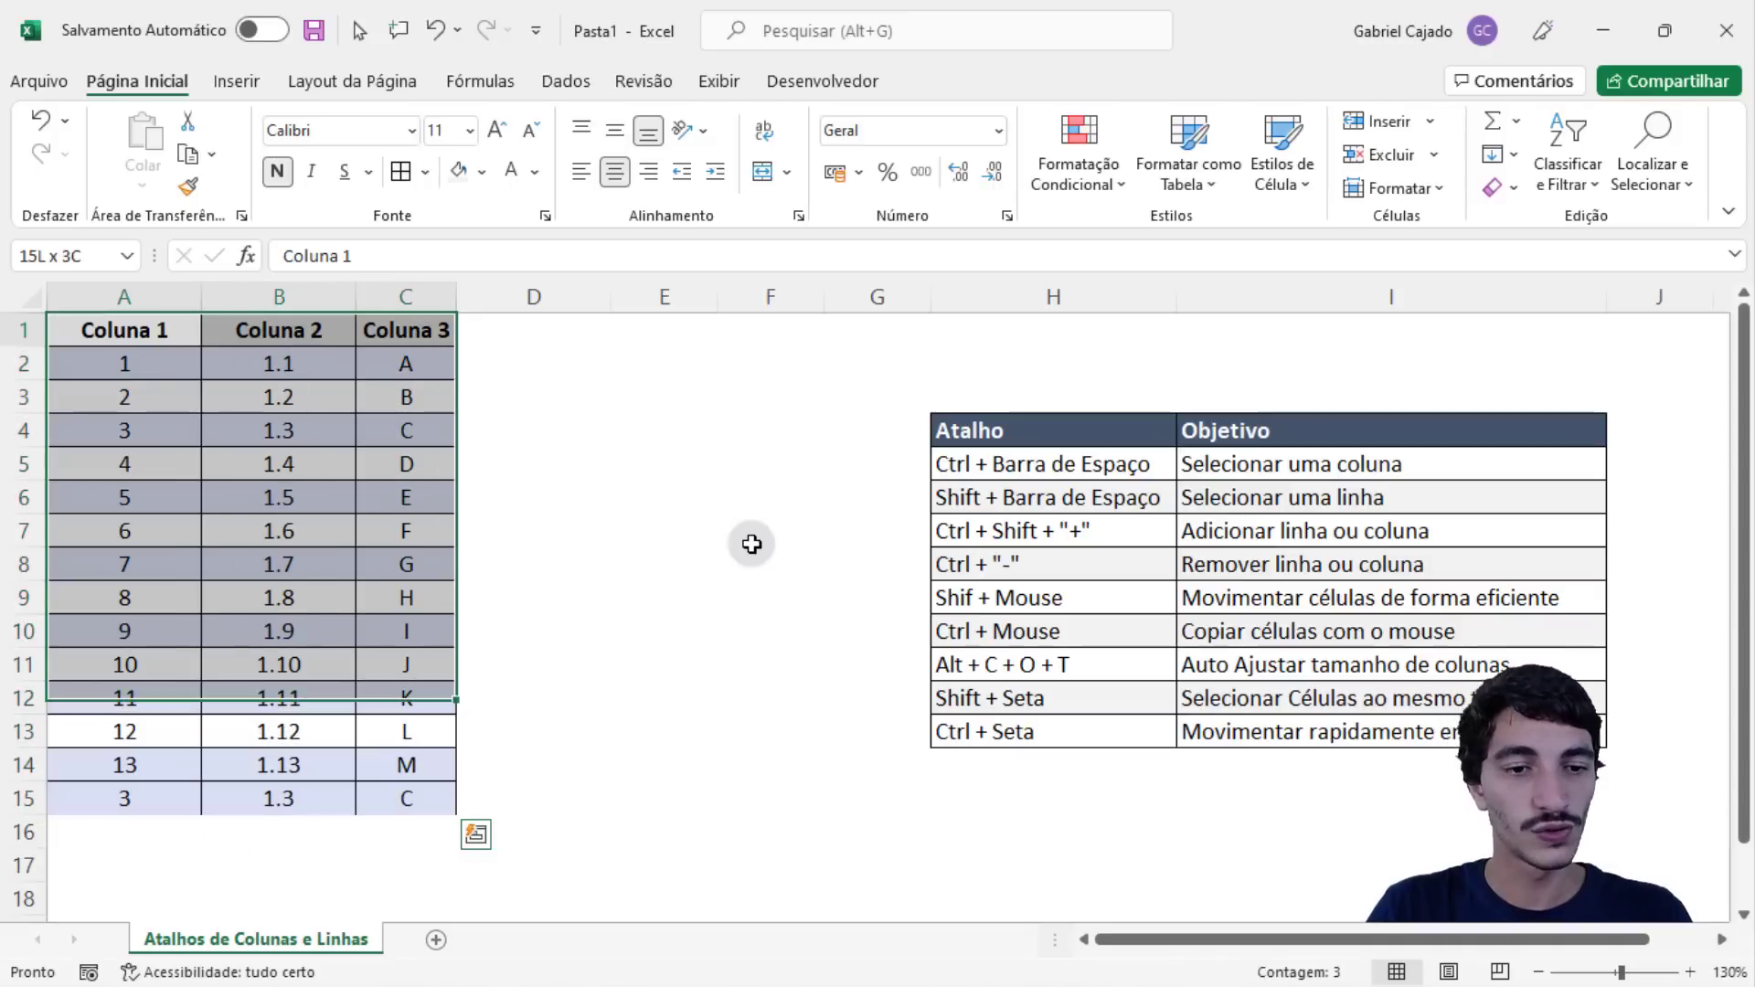
key("shift+Left")
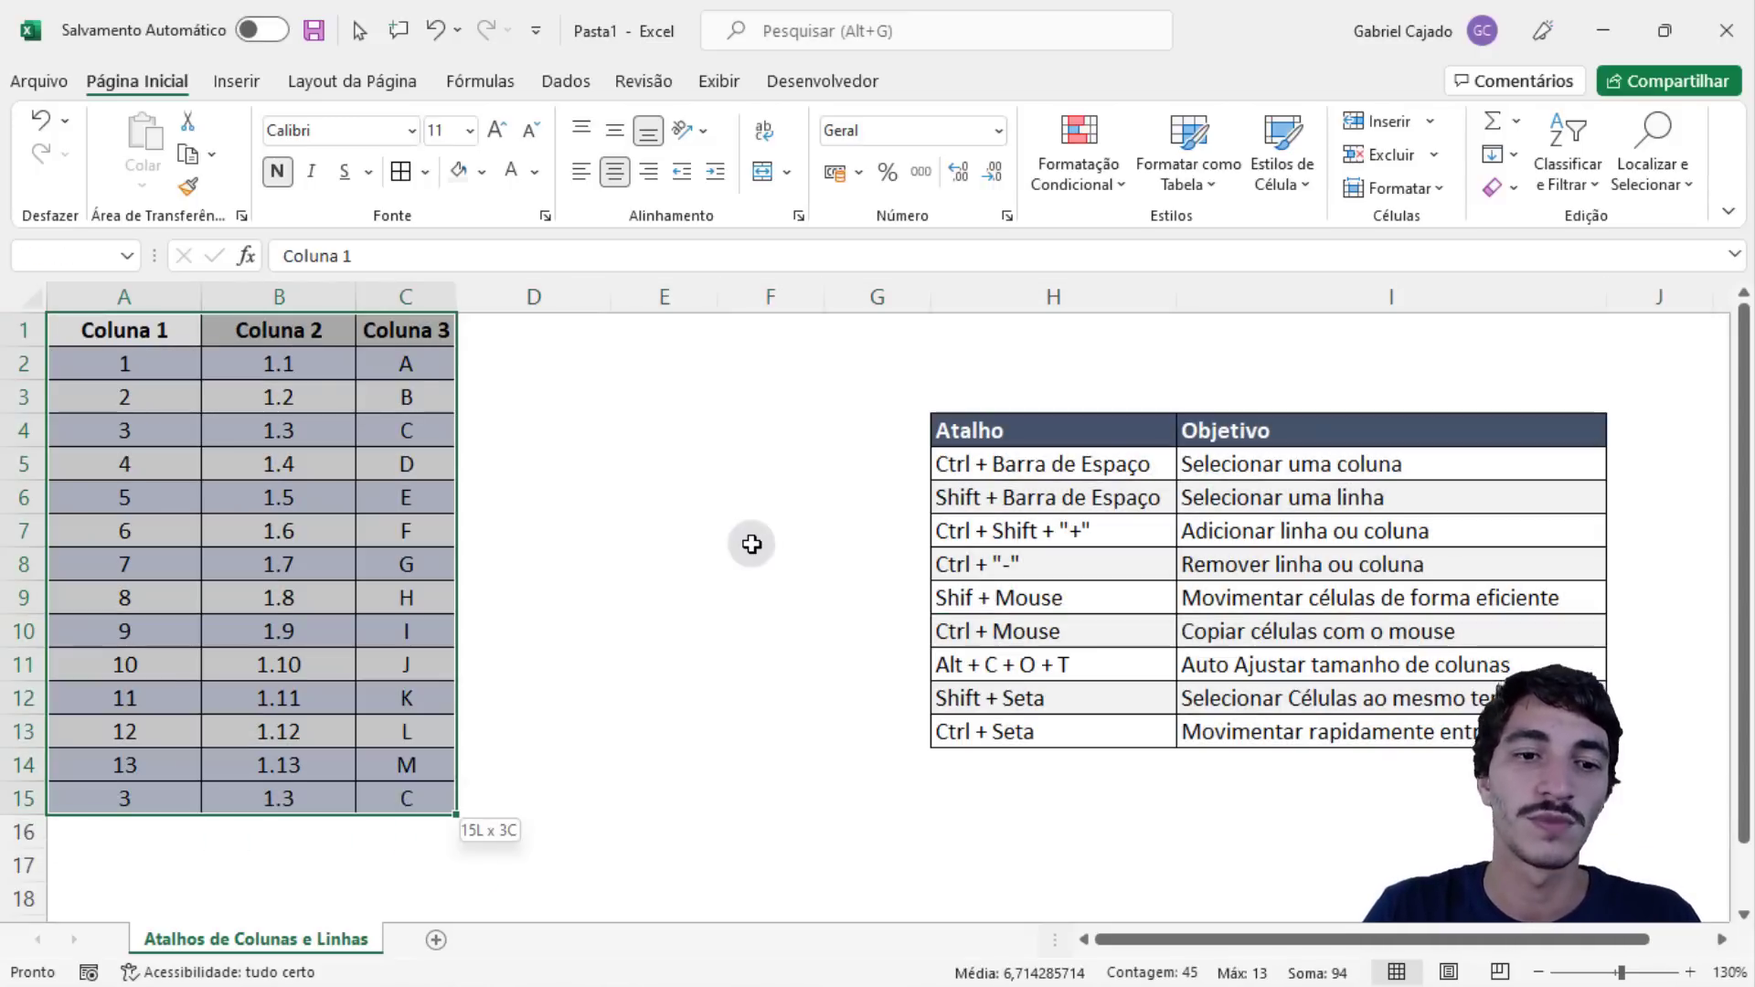
key("shift+Left")
key("shift+Right")
key("shift+Right")
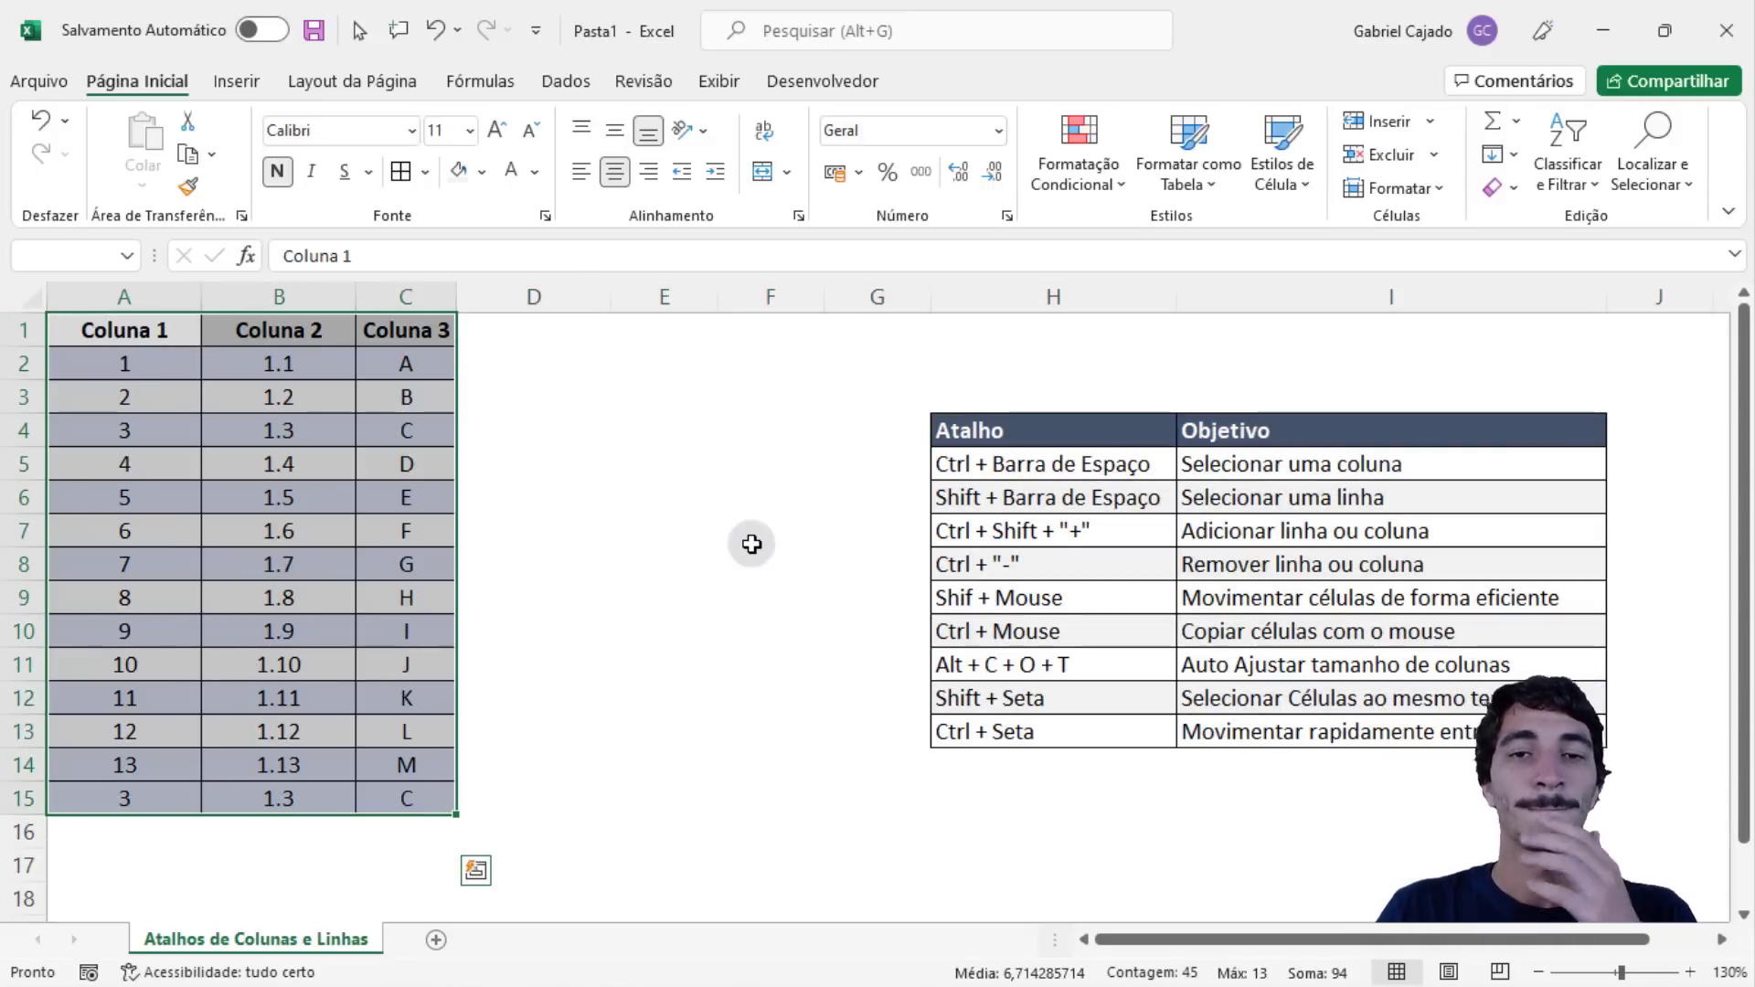